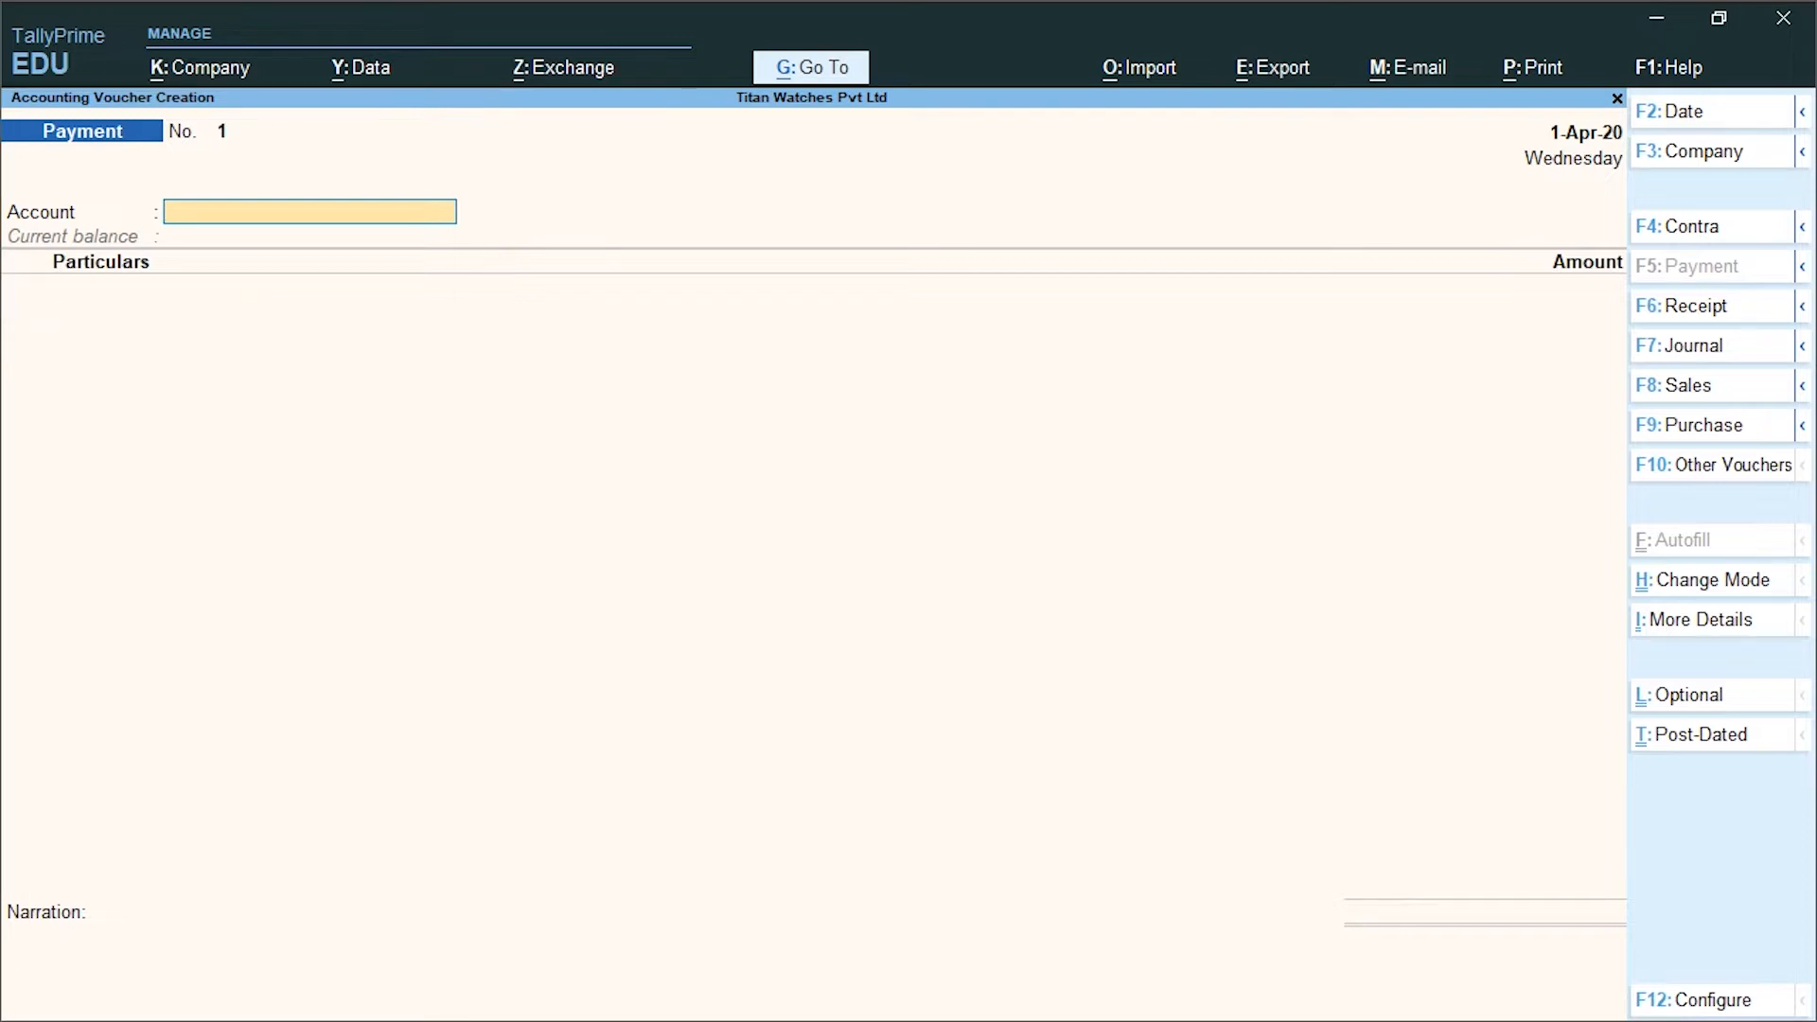
# Start a purchase voucher with supplier invoice number pur\01 dated 1-Apr-20.
pyautogui.press('F9')
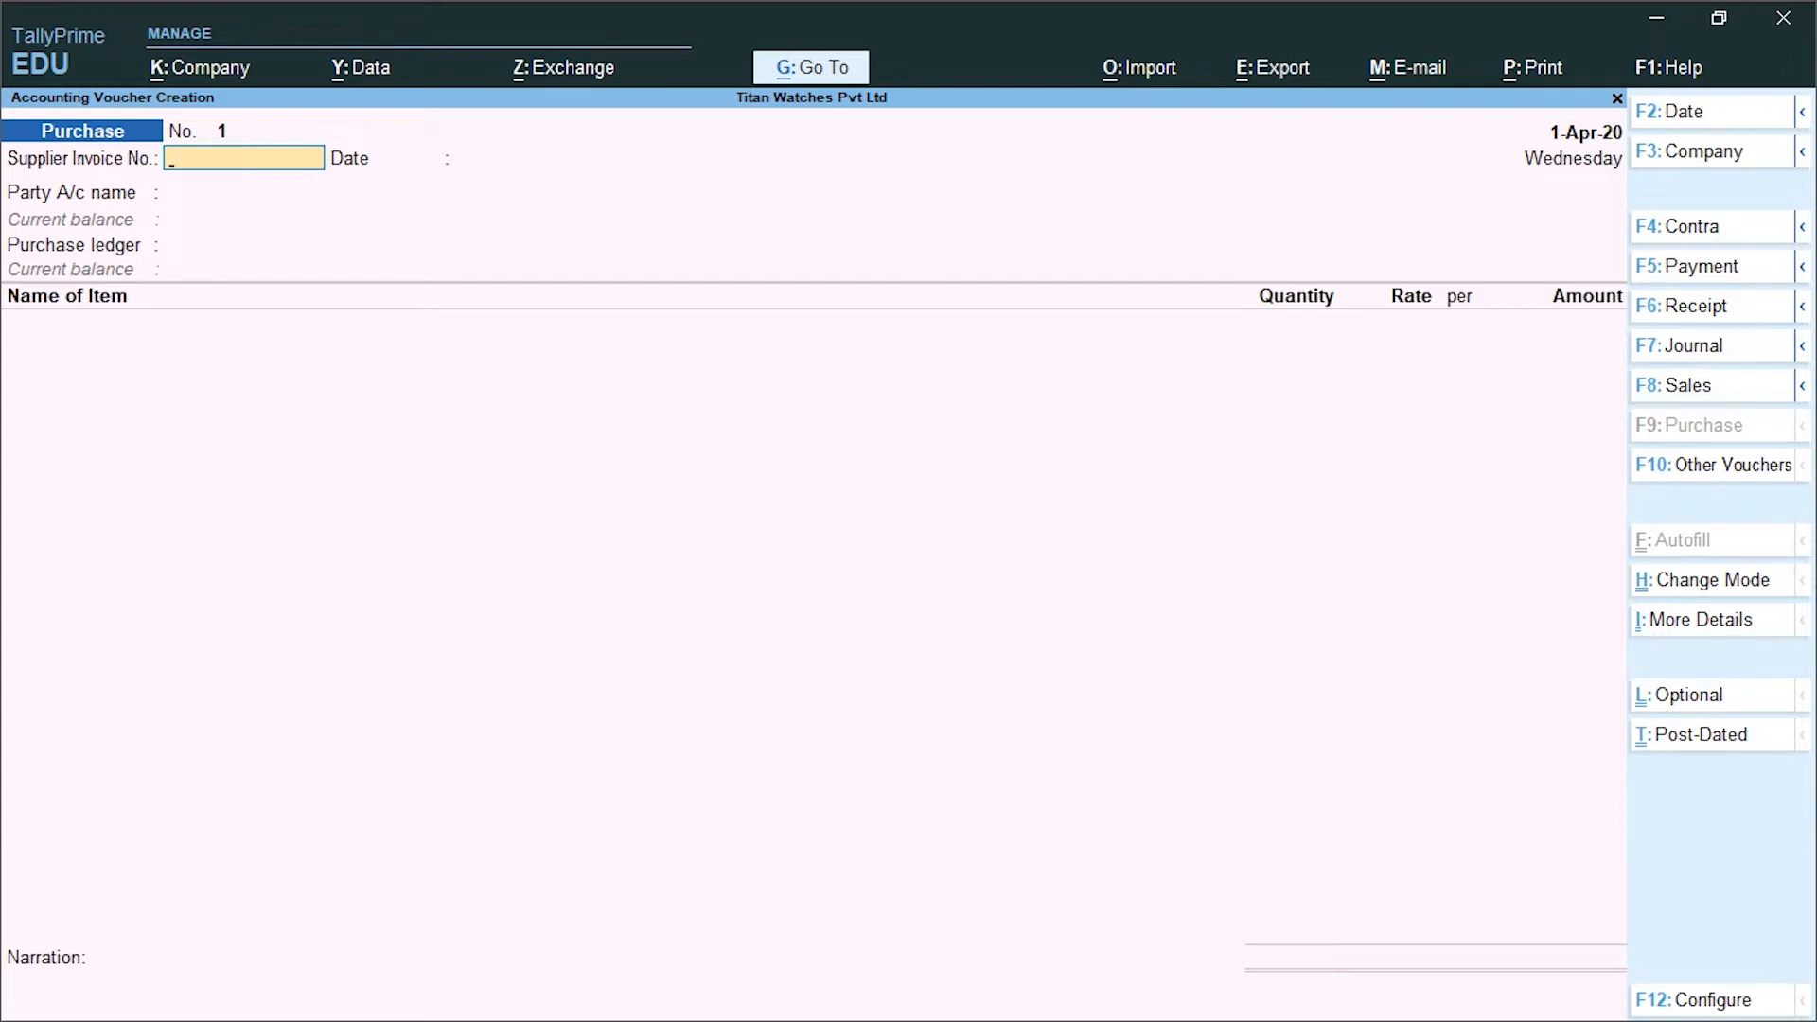
pyautogui.write('pur\\01')
pyautogui.press('Return')
pyautogui.press('Return')
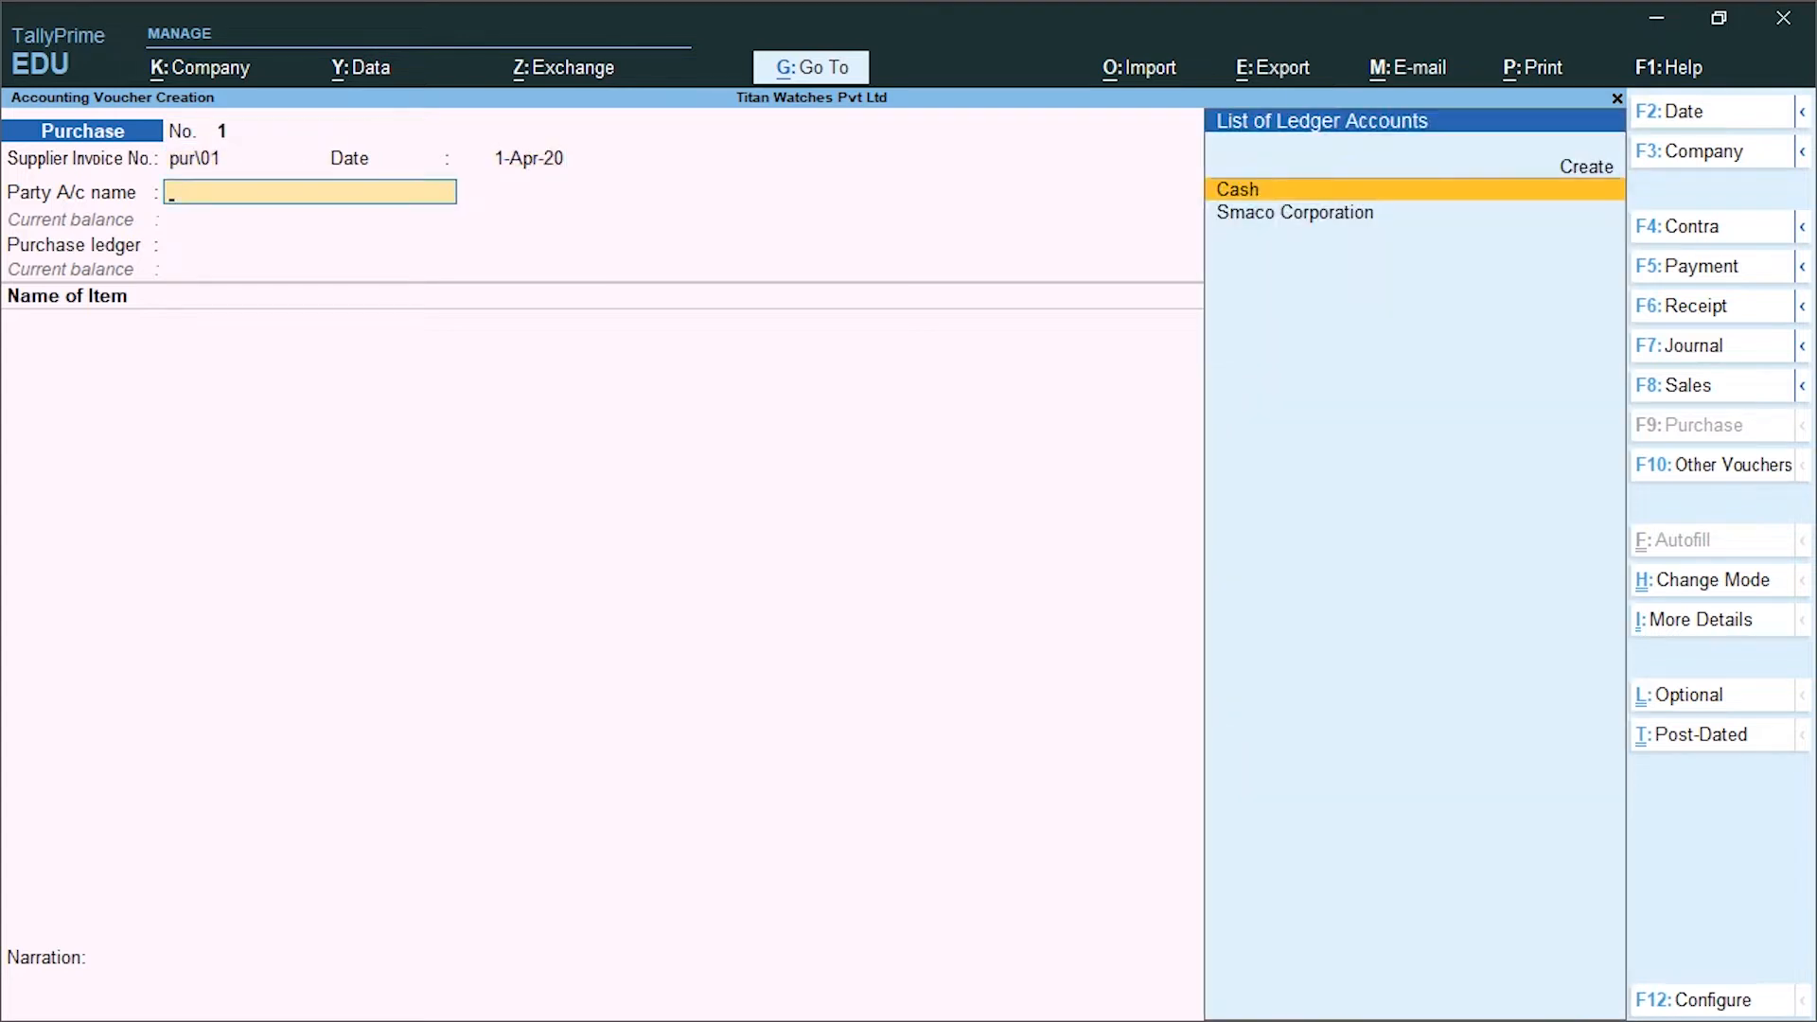
# Select Smaco Corporation as the party account and Purchase of Raw Material as the purchase ledger, leaving the receipt details blank.
pyautogui.press('Down')
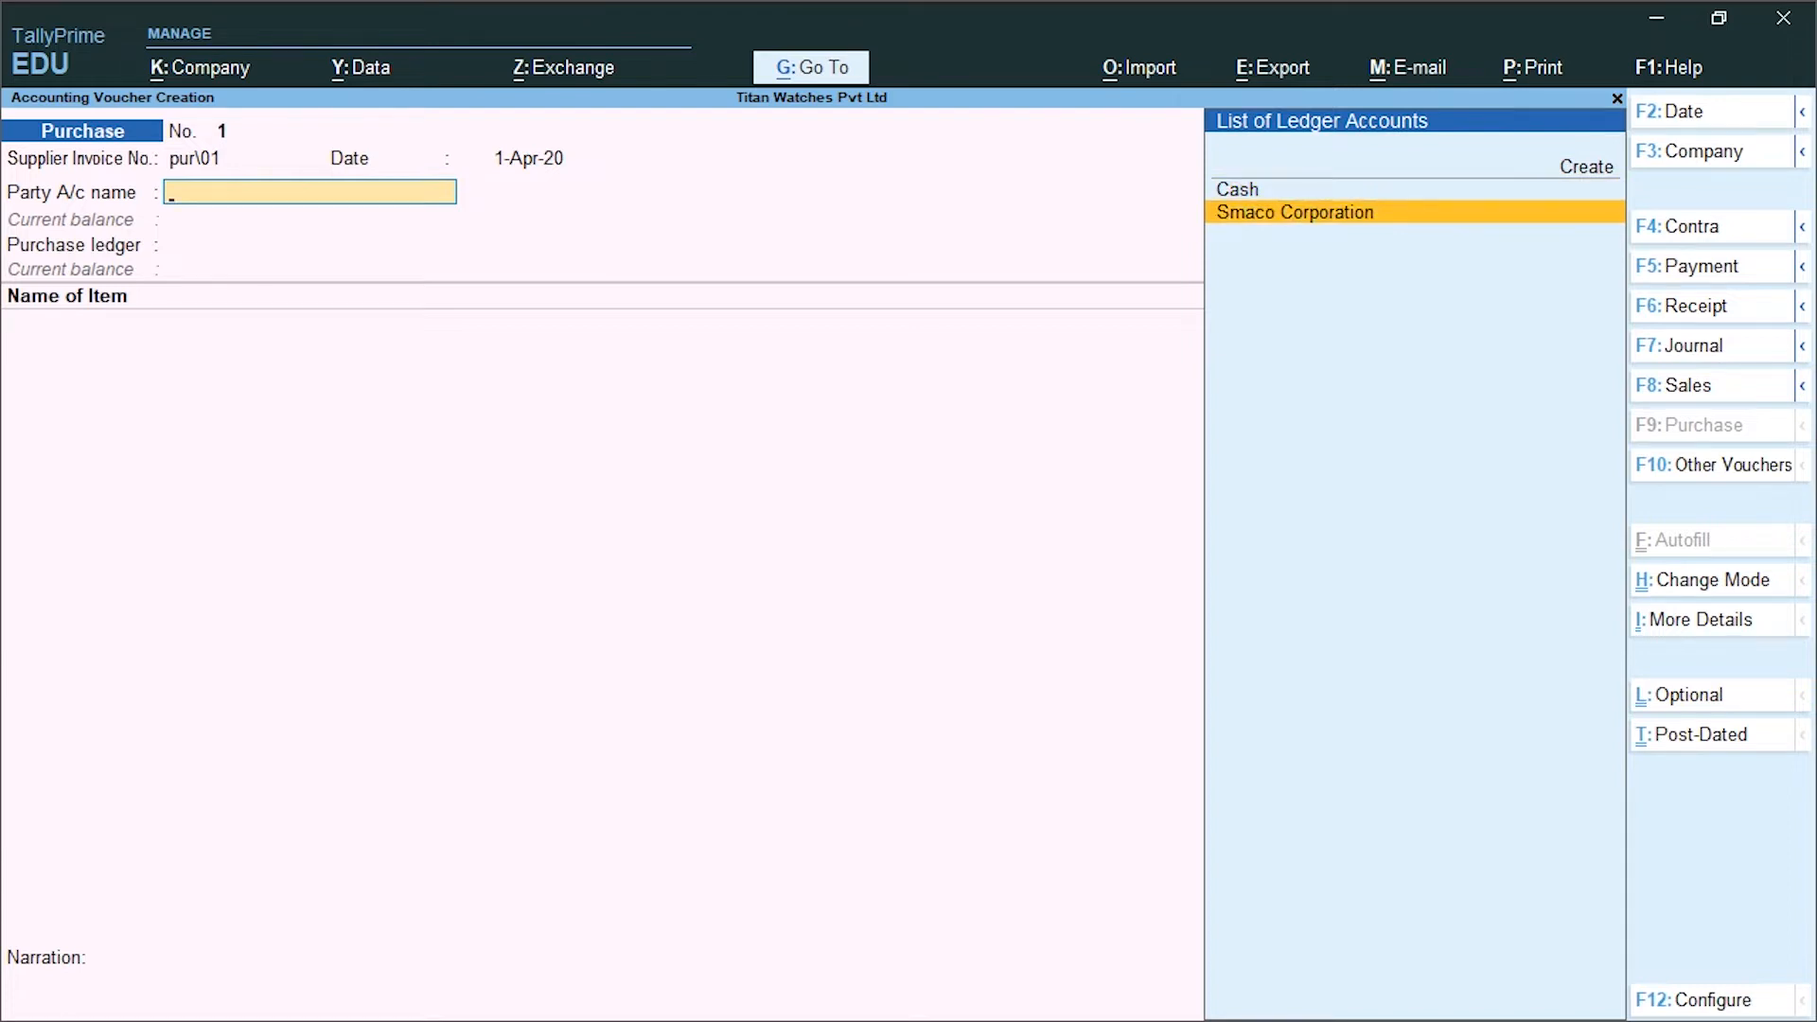
pyautogui.press('Return')
pyautogui.press('Return')
pyautogui.press('Return')
pyautogui.press('Return')
pyautogui.press('Return')
pyautogui.press('Return')
pyautogui.press('Return')
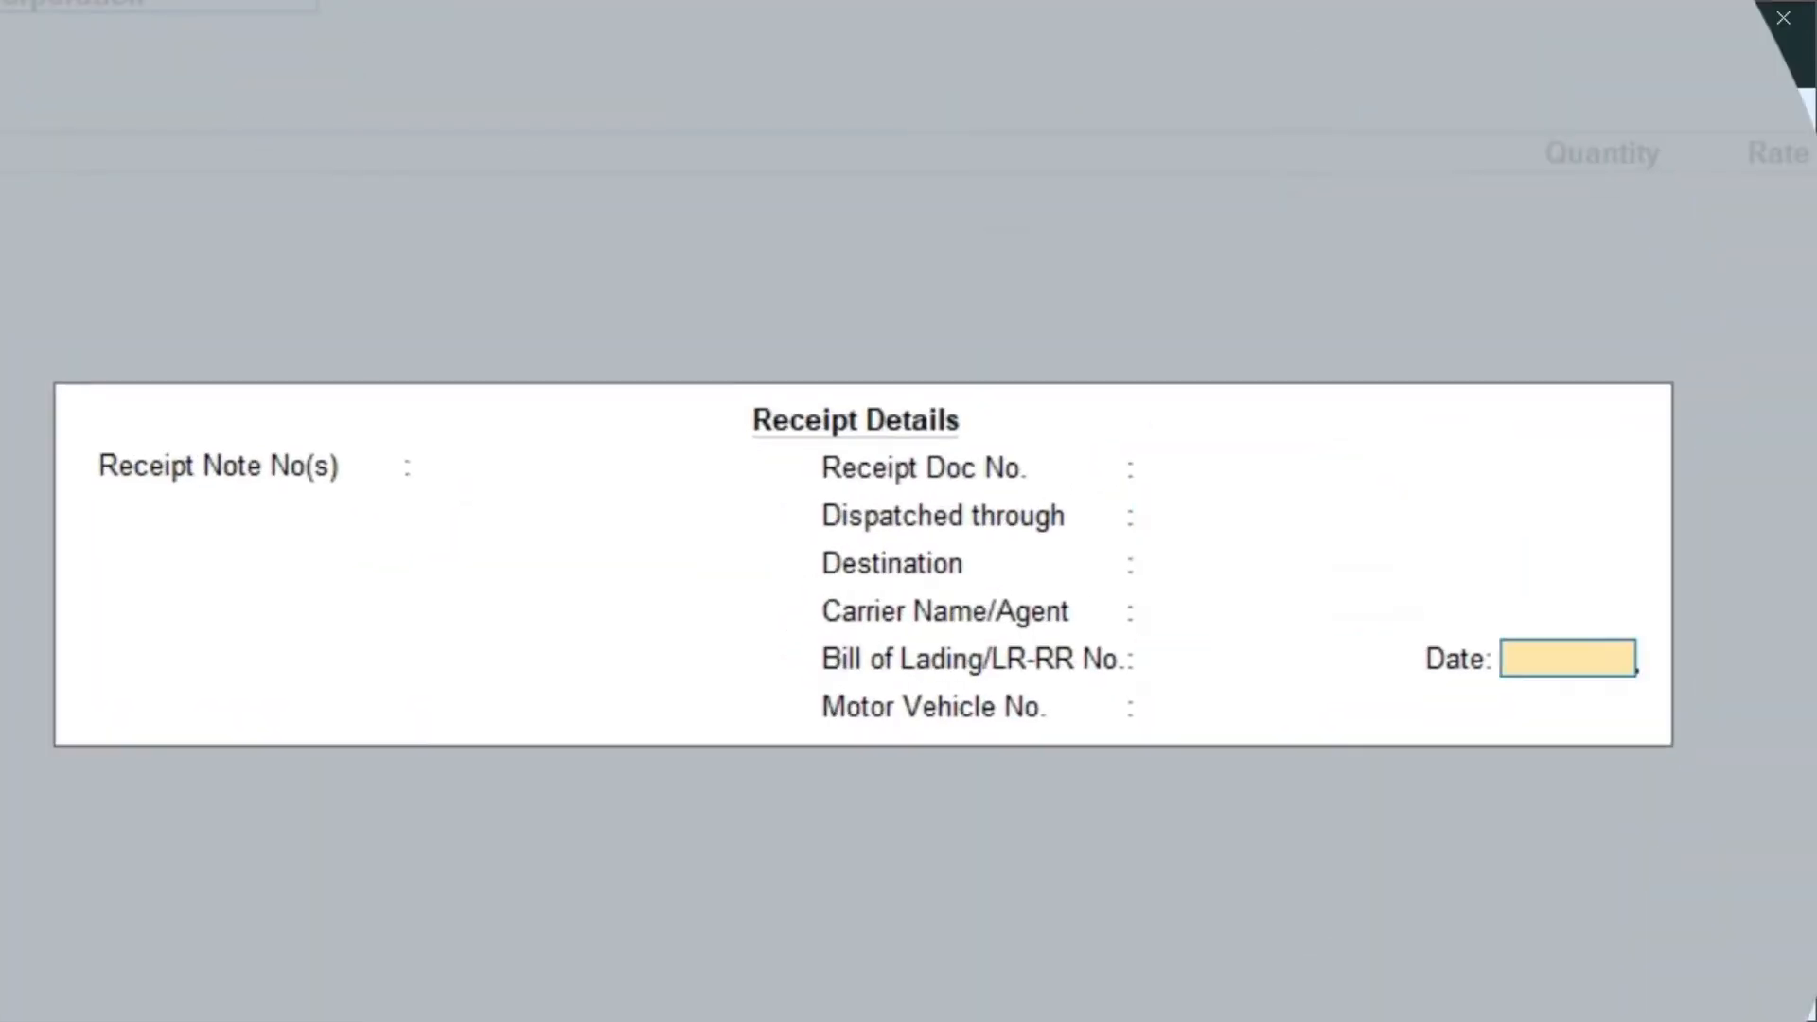
pyautogui.press('Return')
pyautogui.press('Return')
pyautogui.press('Return')
pyautogui.press('Return')
pyautogui.press('Return')
pyautogui.press('Return')
pyautogui.press('Return')
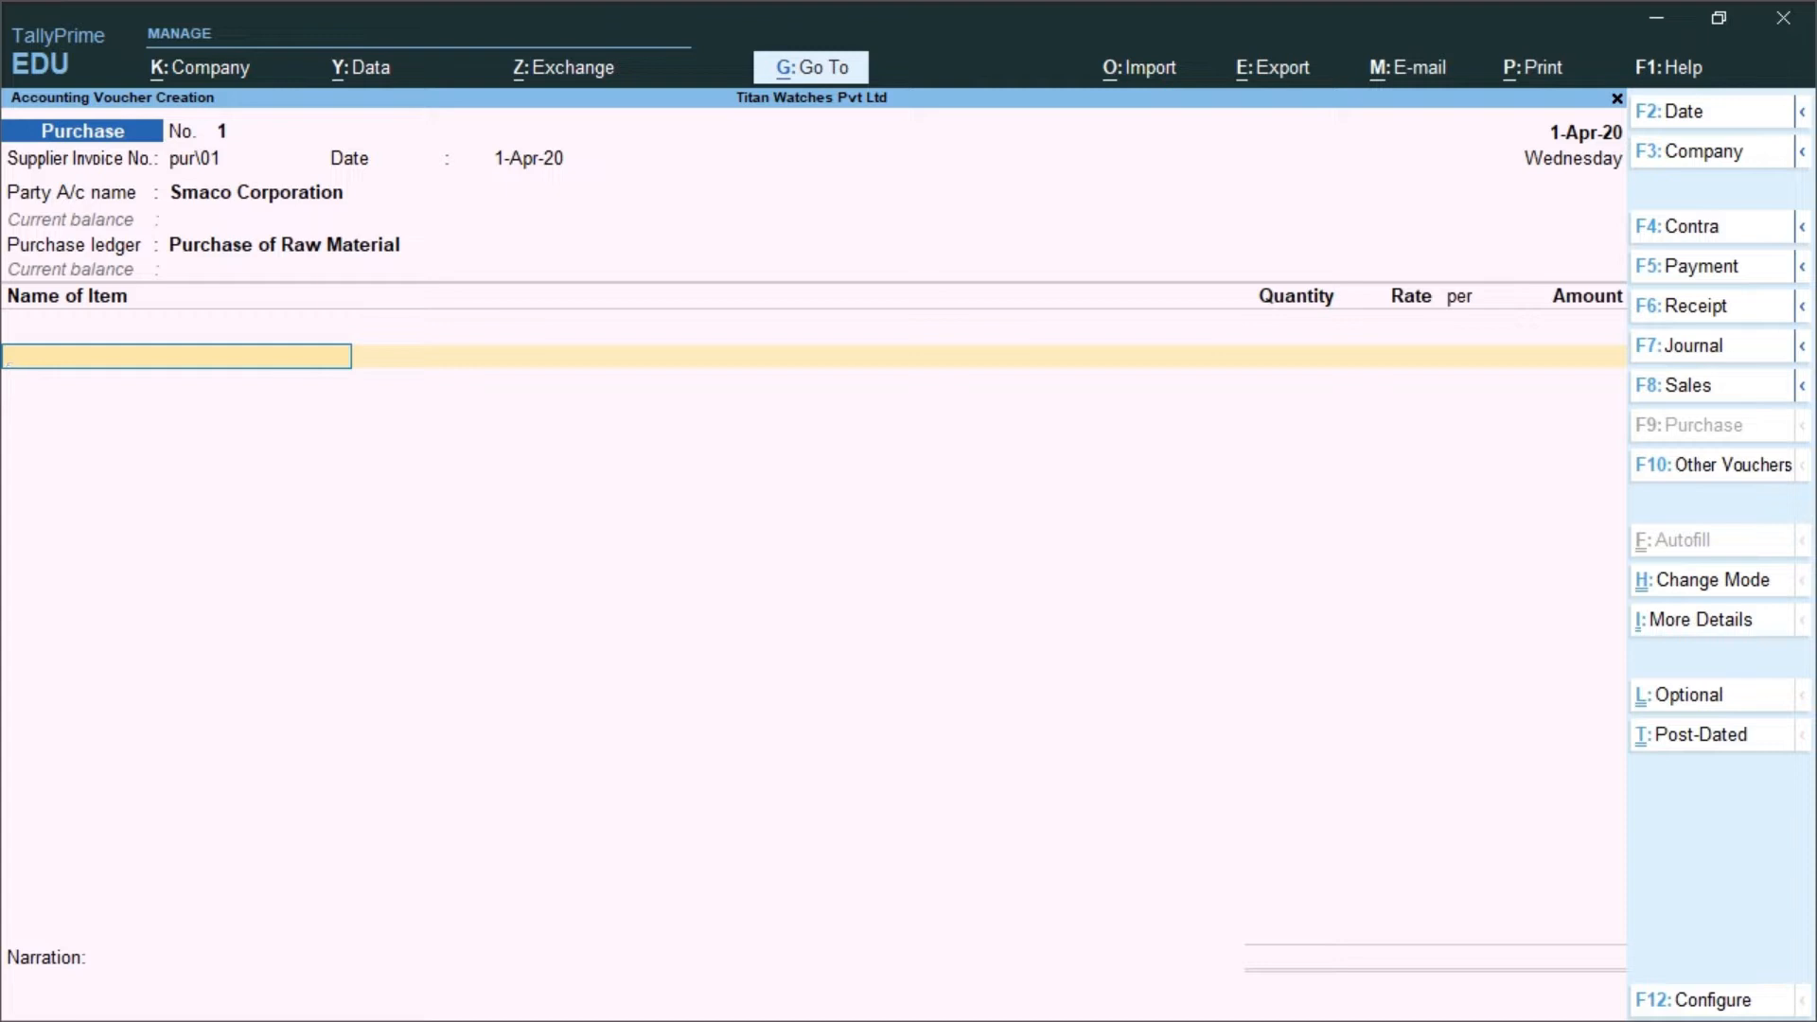
# Add the stock item Brand Logo Mark to the voucher and allocate it to Component Godown.
pyautogui.write('B')
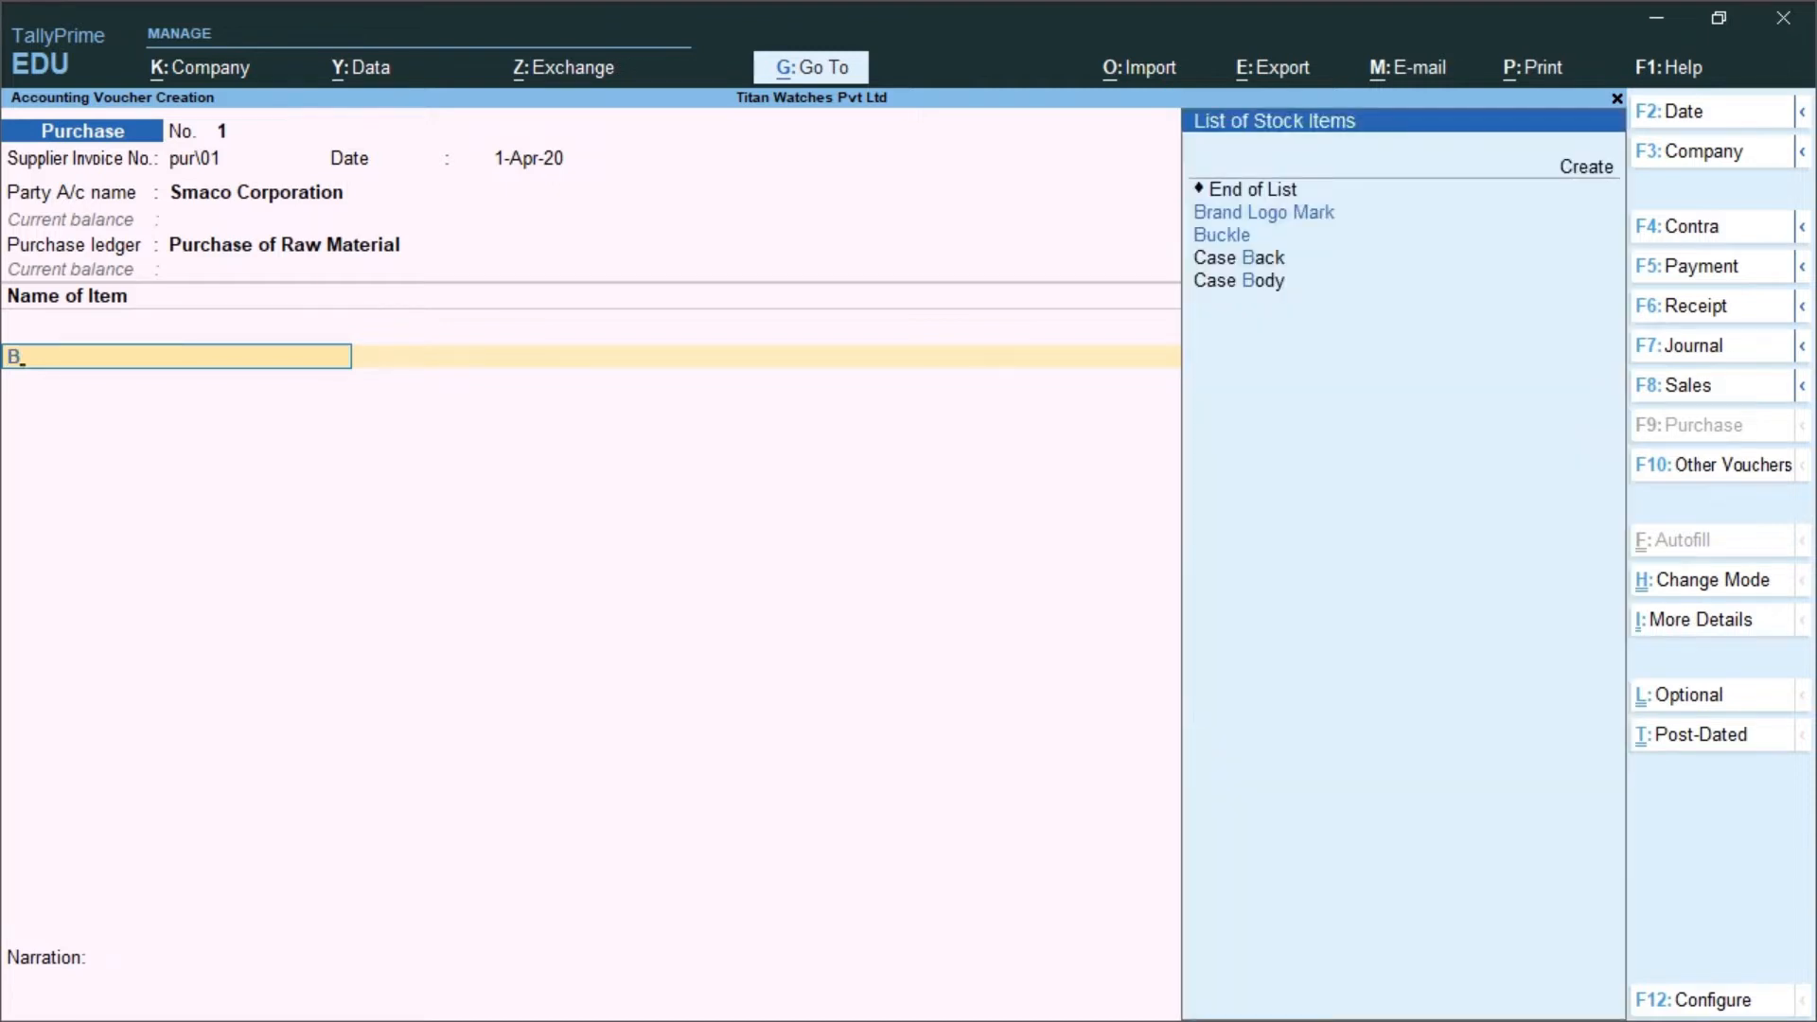
pyautogui.press('Down')
pyautogui.press('Up')
pyautogui.press('Return')
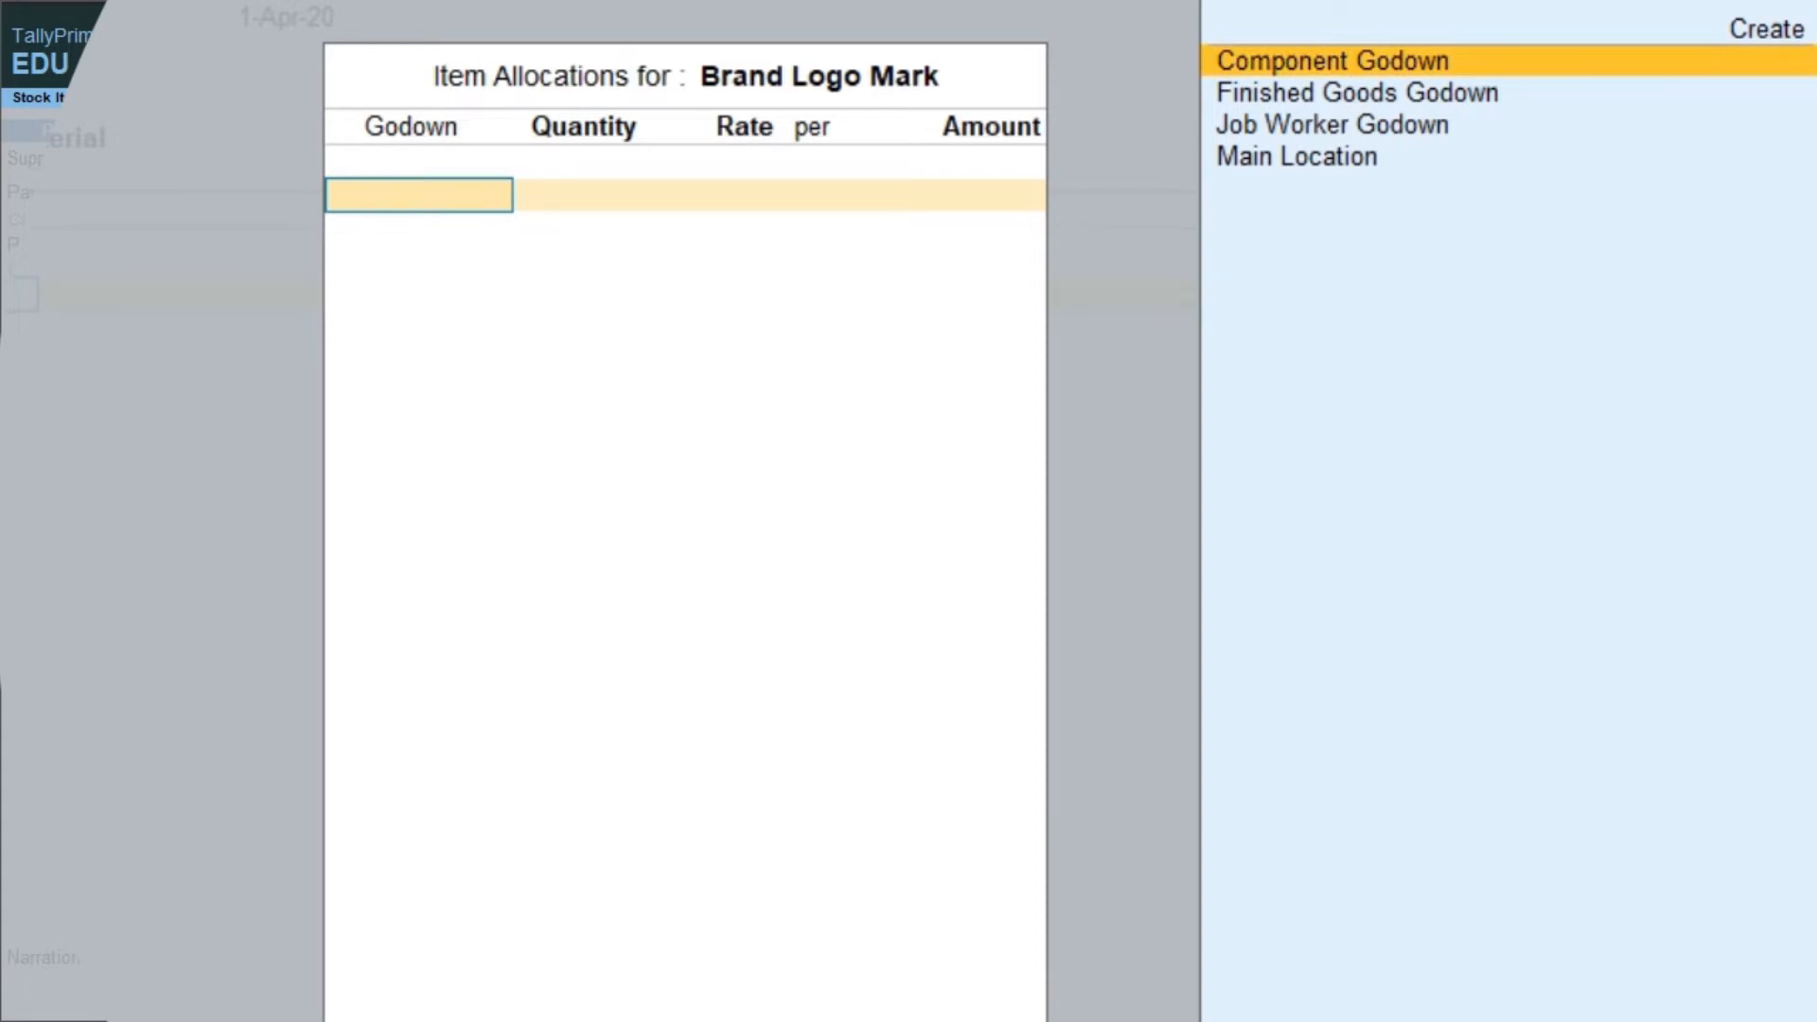
pyautogui.press('Return')
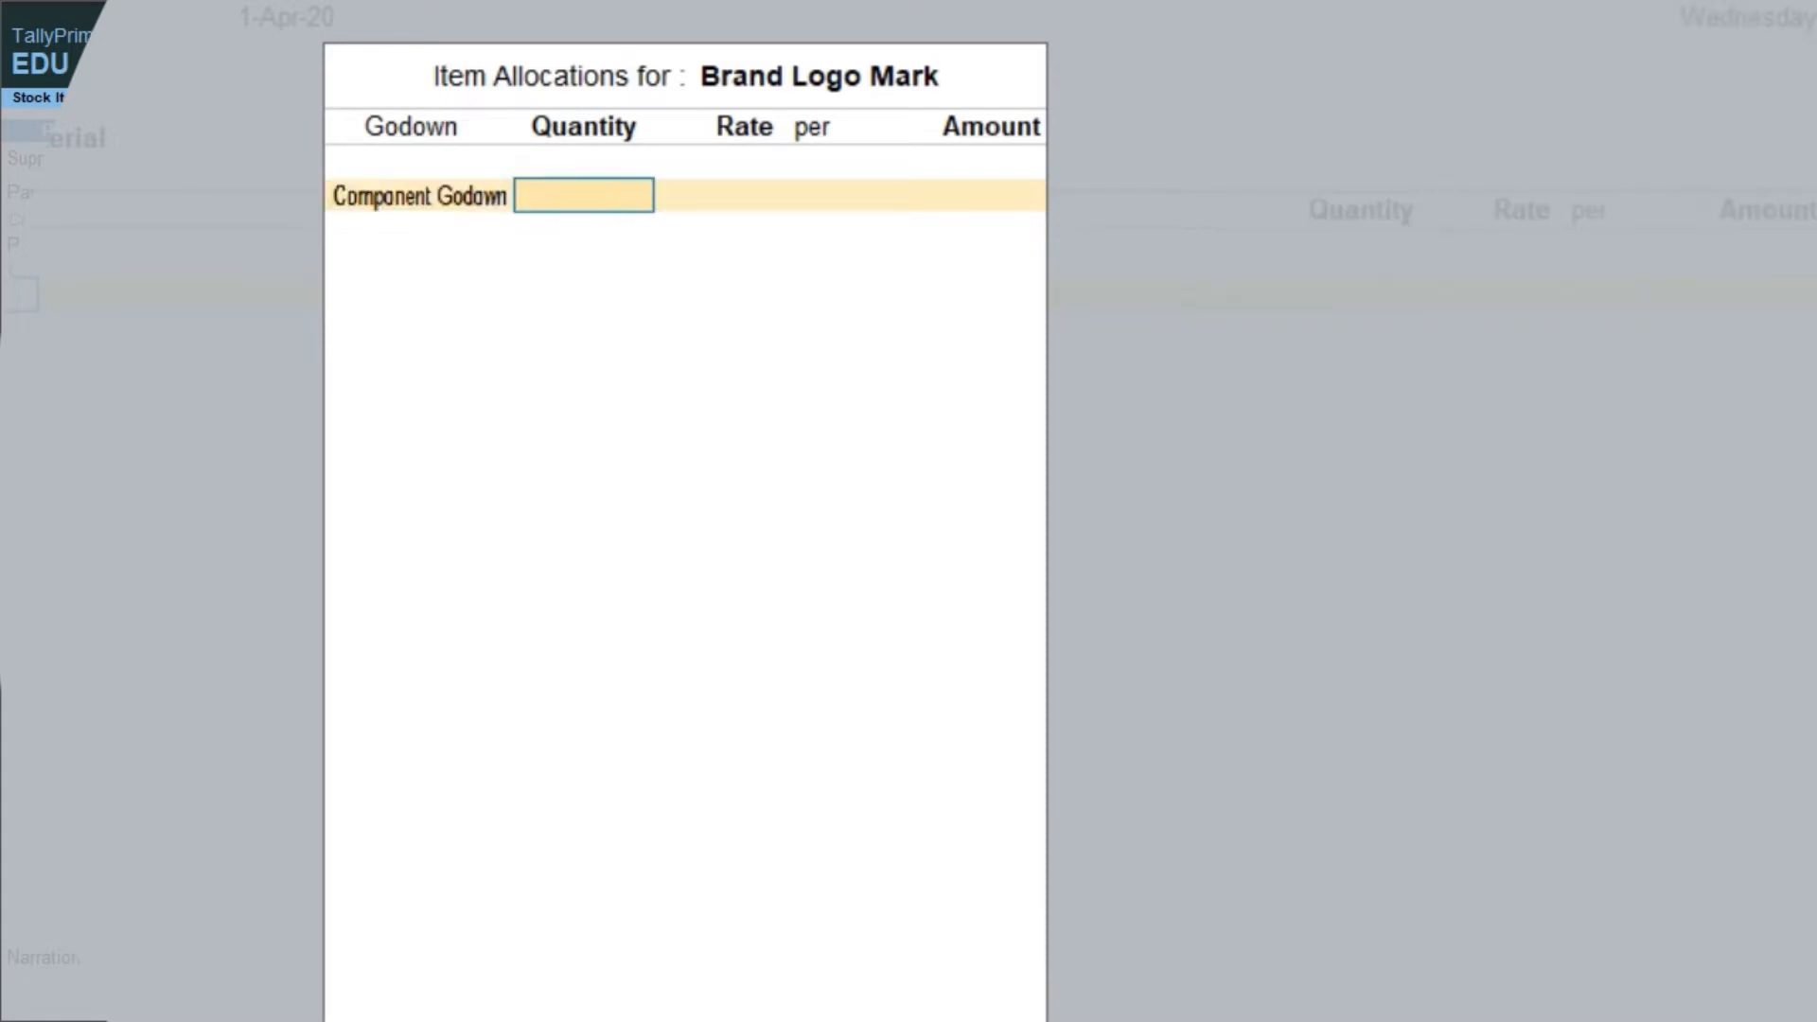
# Enter a quantity of 5,000 nos at a rate of 50 for Brand Logo Mark and accept its allocation.
pyautogui.write('50000')
pyautogui.press('BackSpace')
pyautogui.press('Return')
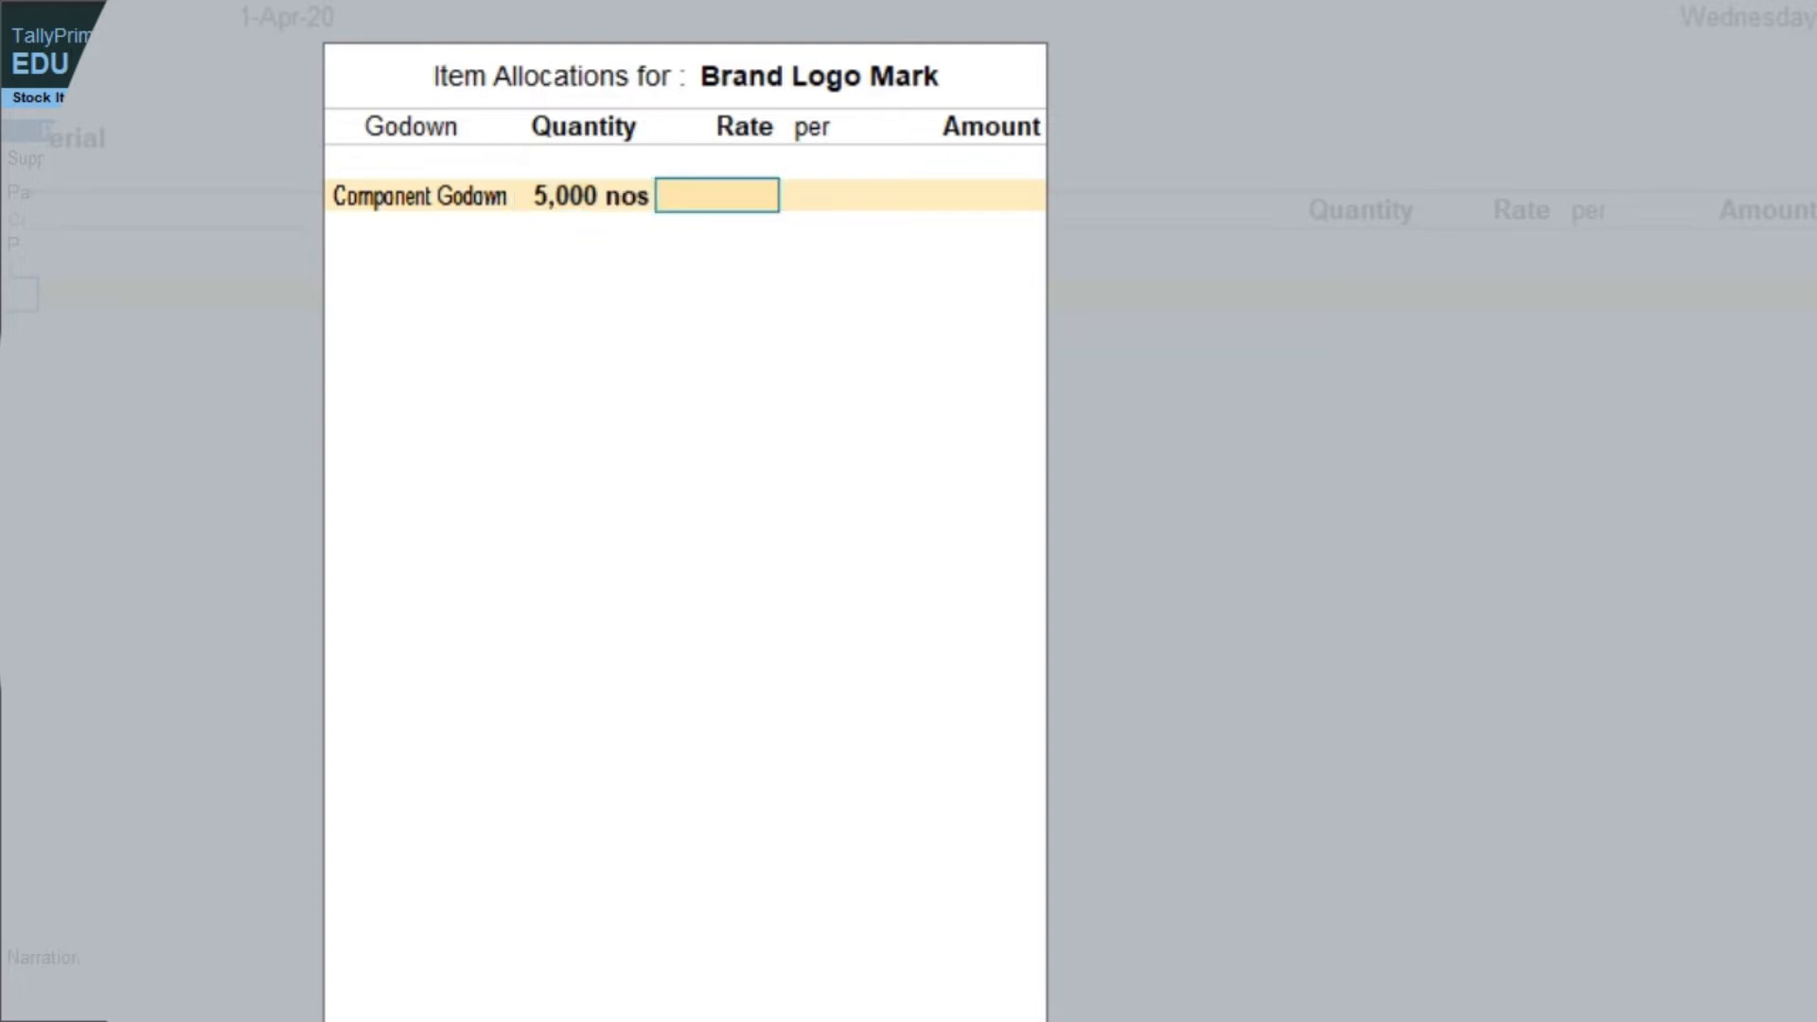
pyautogui.write('50')
pyautogui.press('Return')
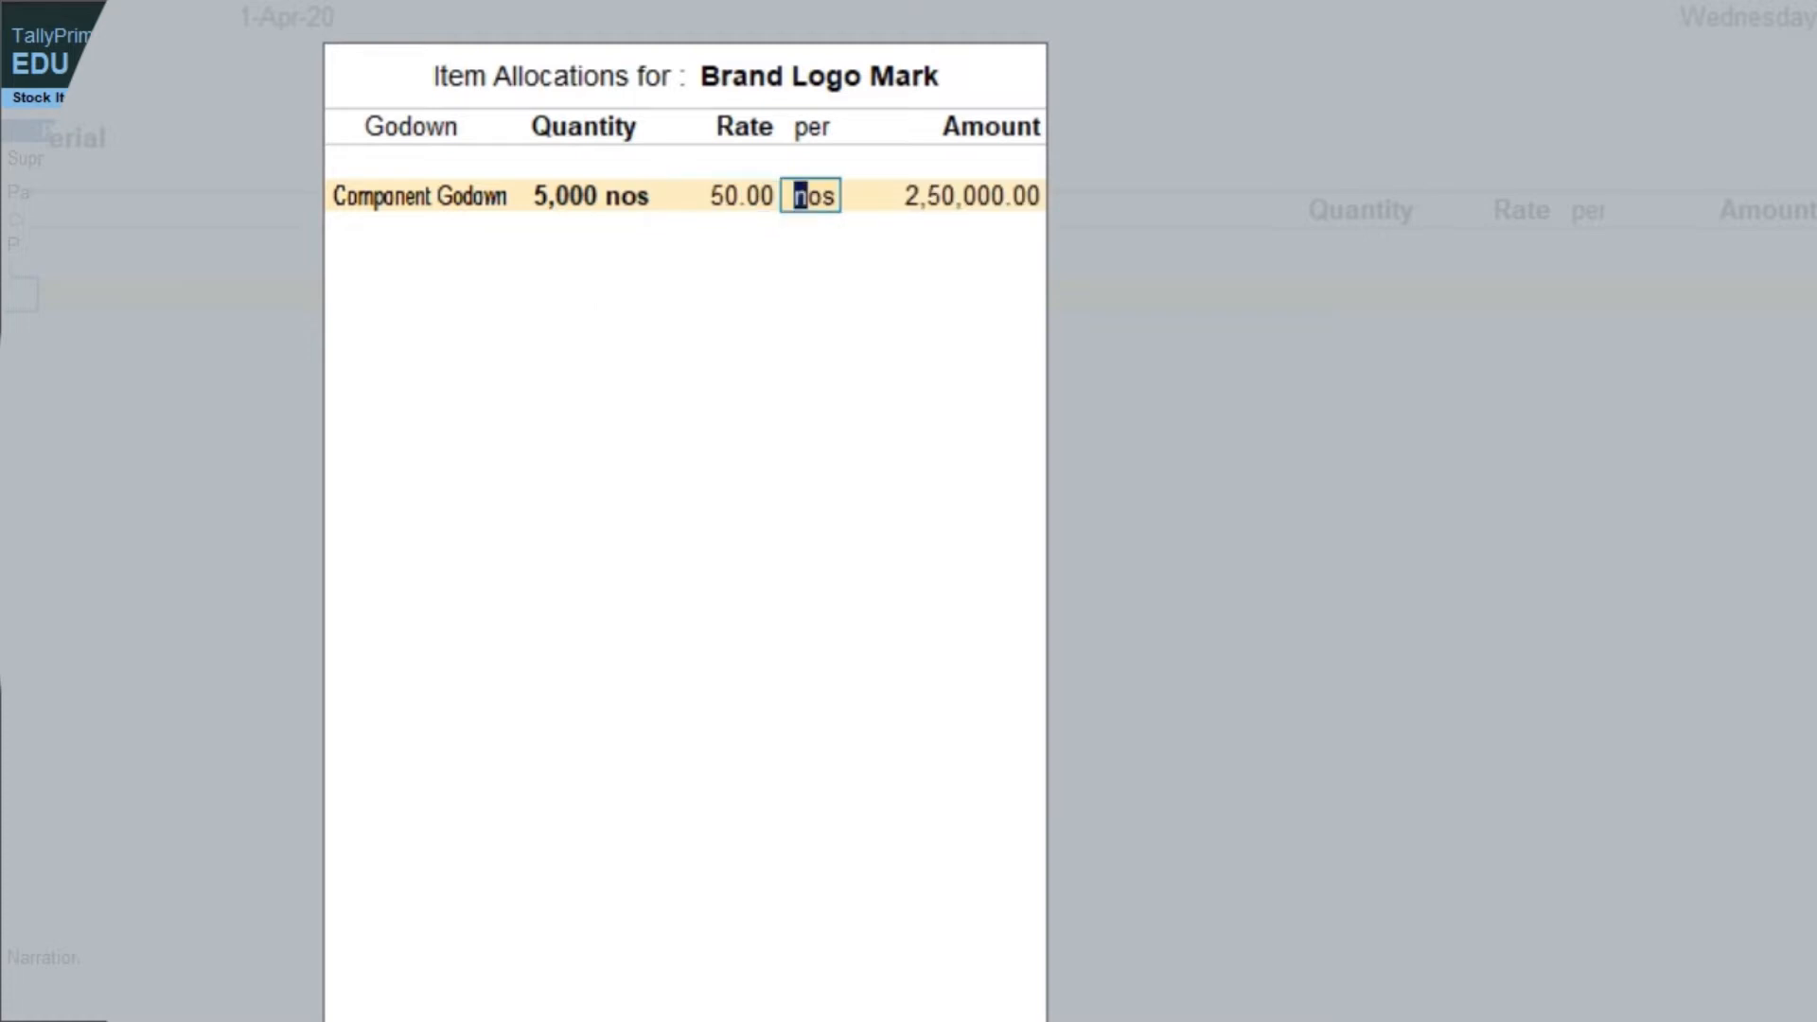
pyautogui.press('Return')
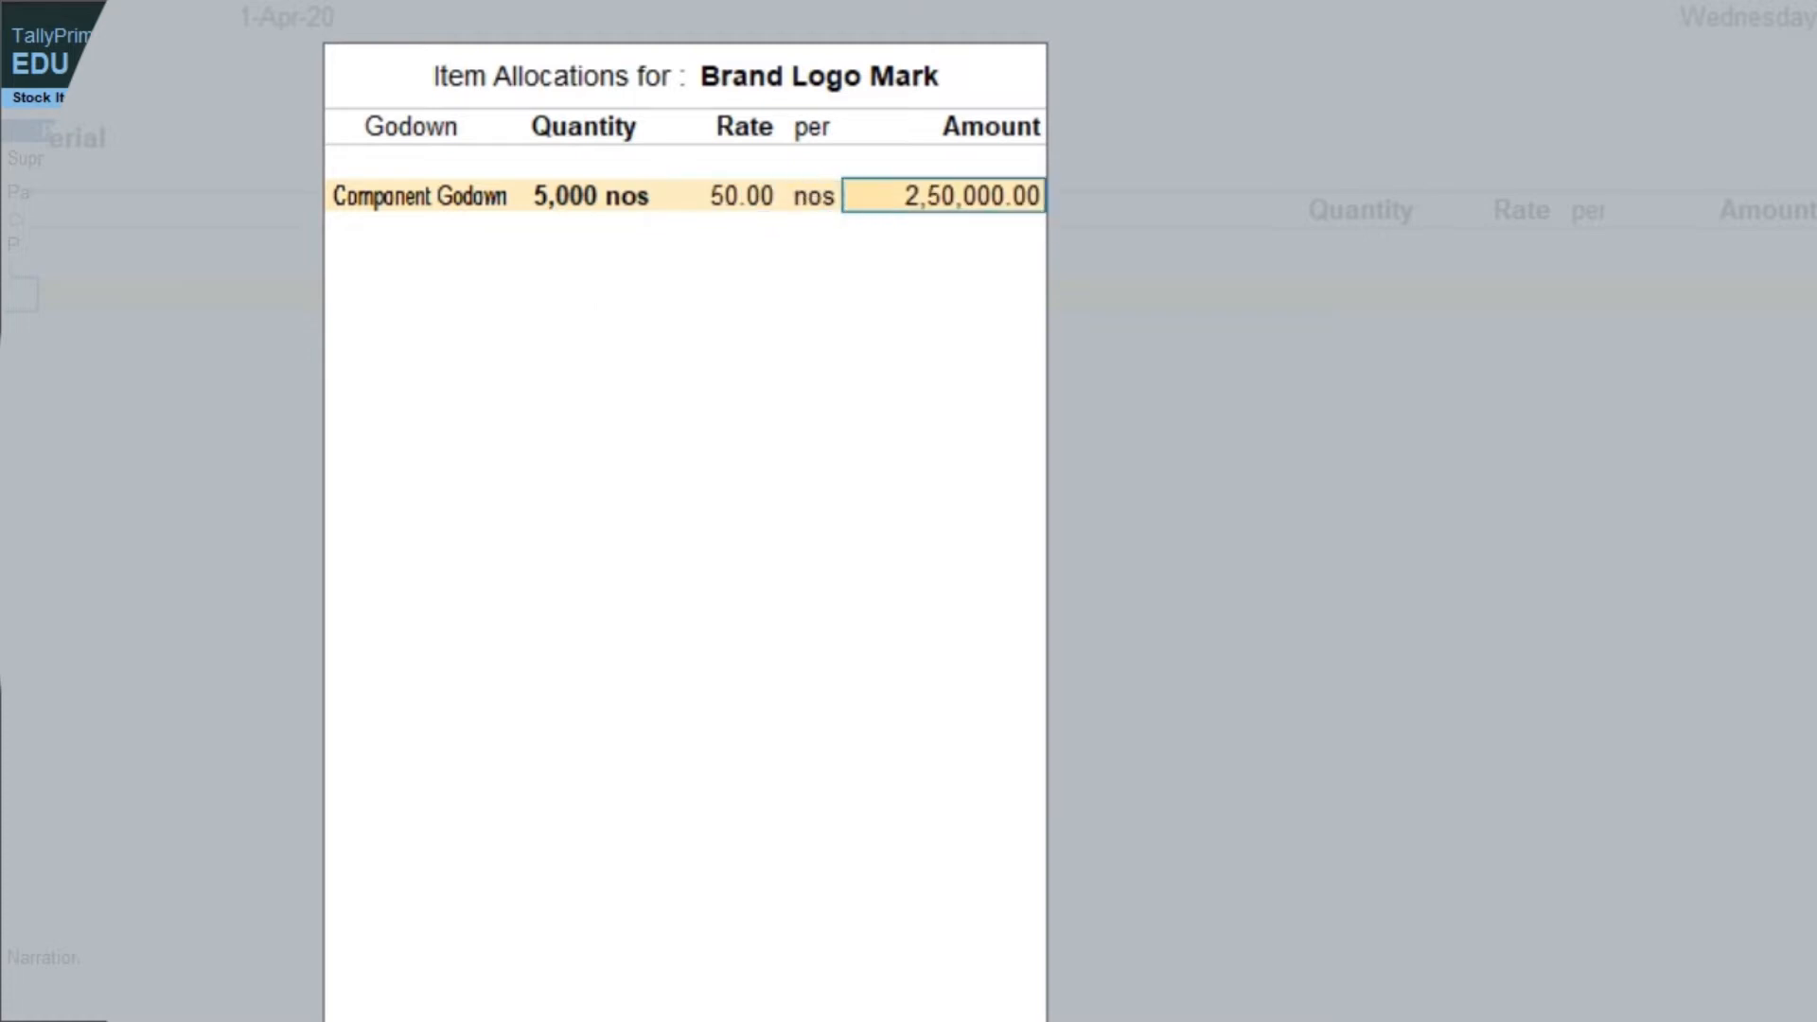
pyautogui.press('Return')
pyautogui.press('Return')
pyautogui.press('Return')
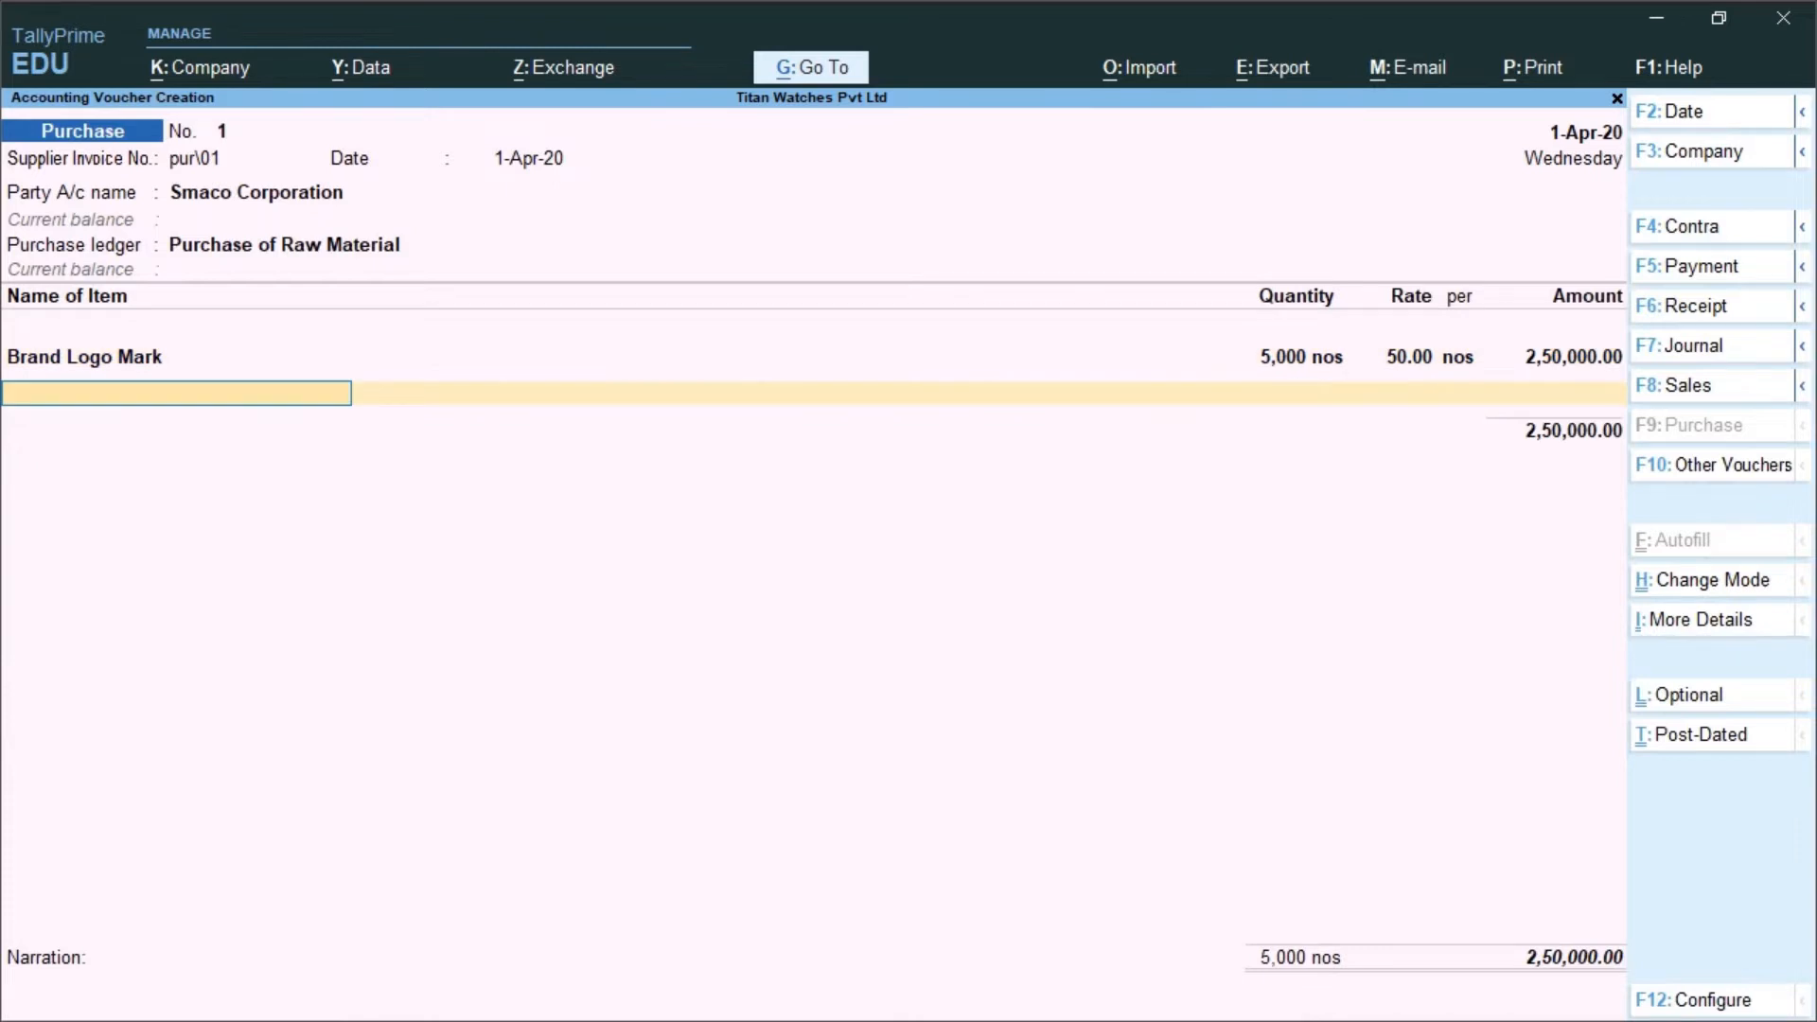
# Add the stock item Buckle as the second line and allocate it to Component Godown.
pyautogui.write('B')
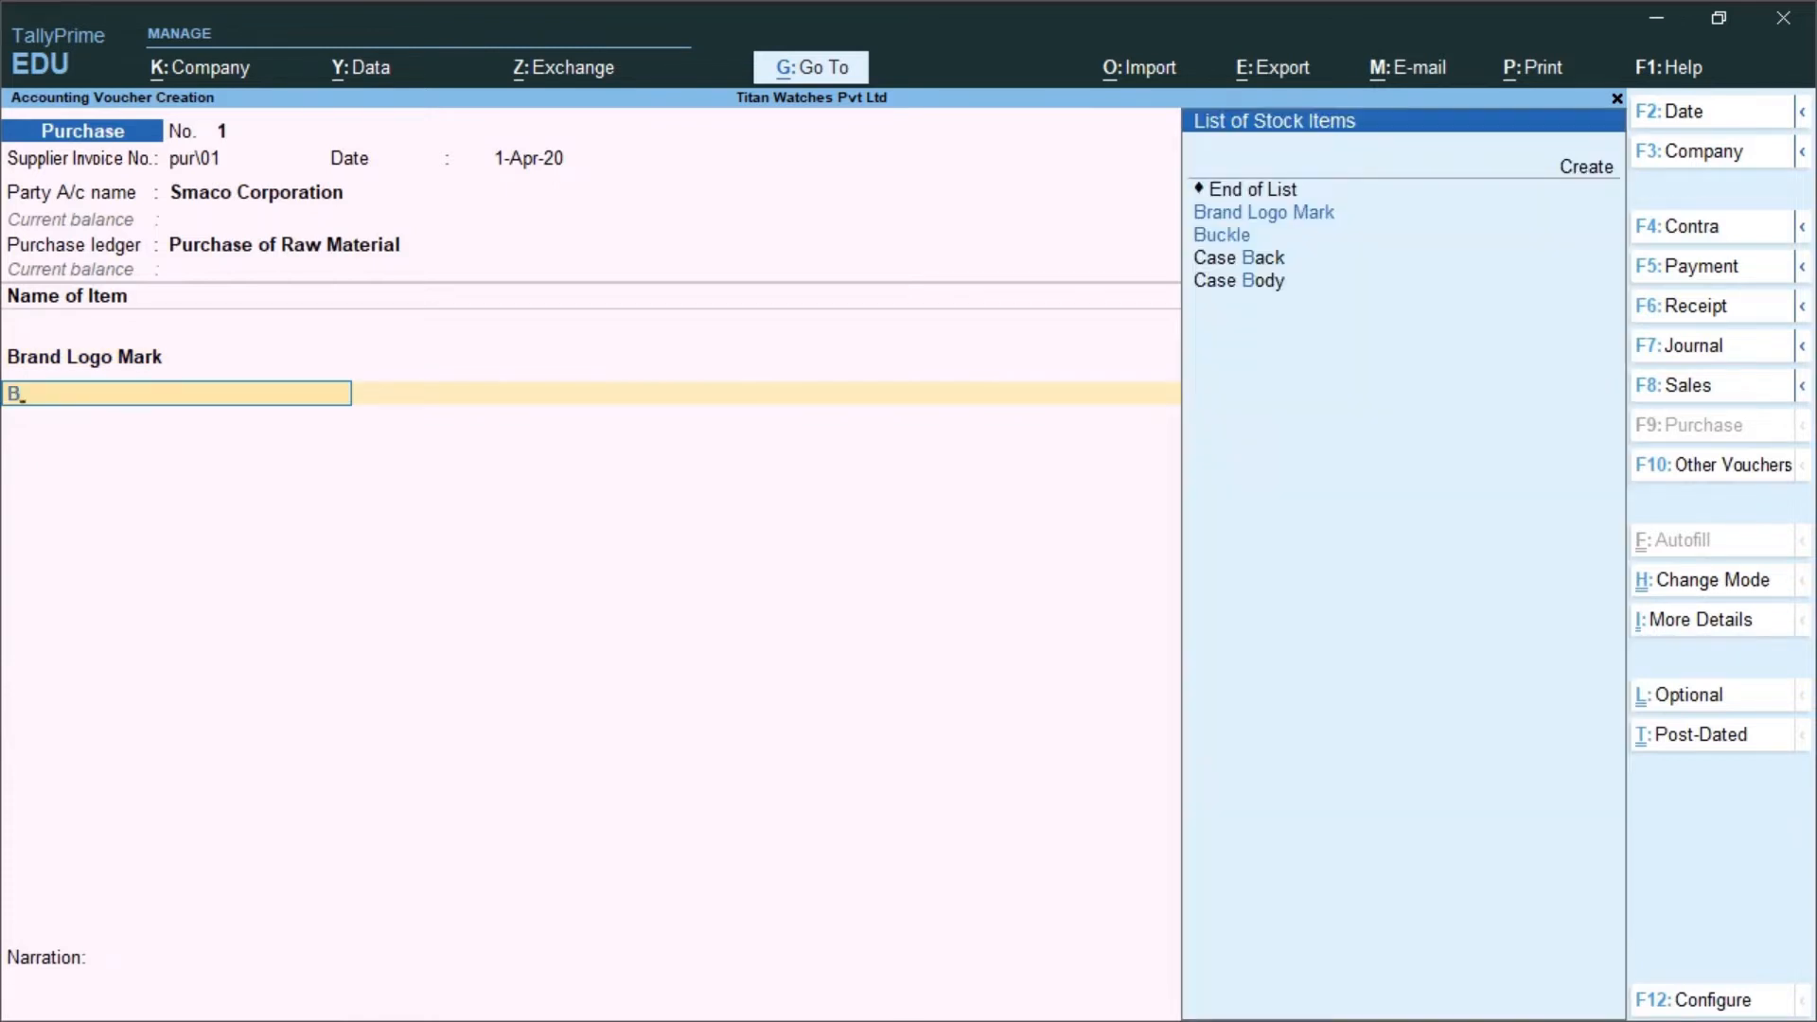
pyautogui.press('Down')
pyautogui.press('Return')
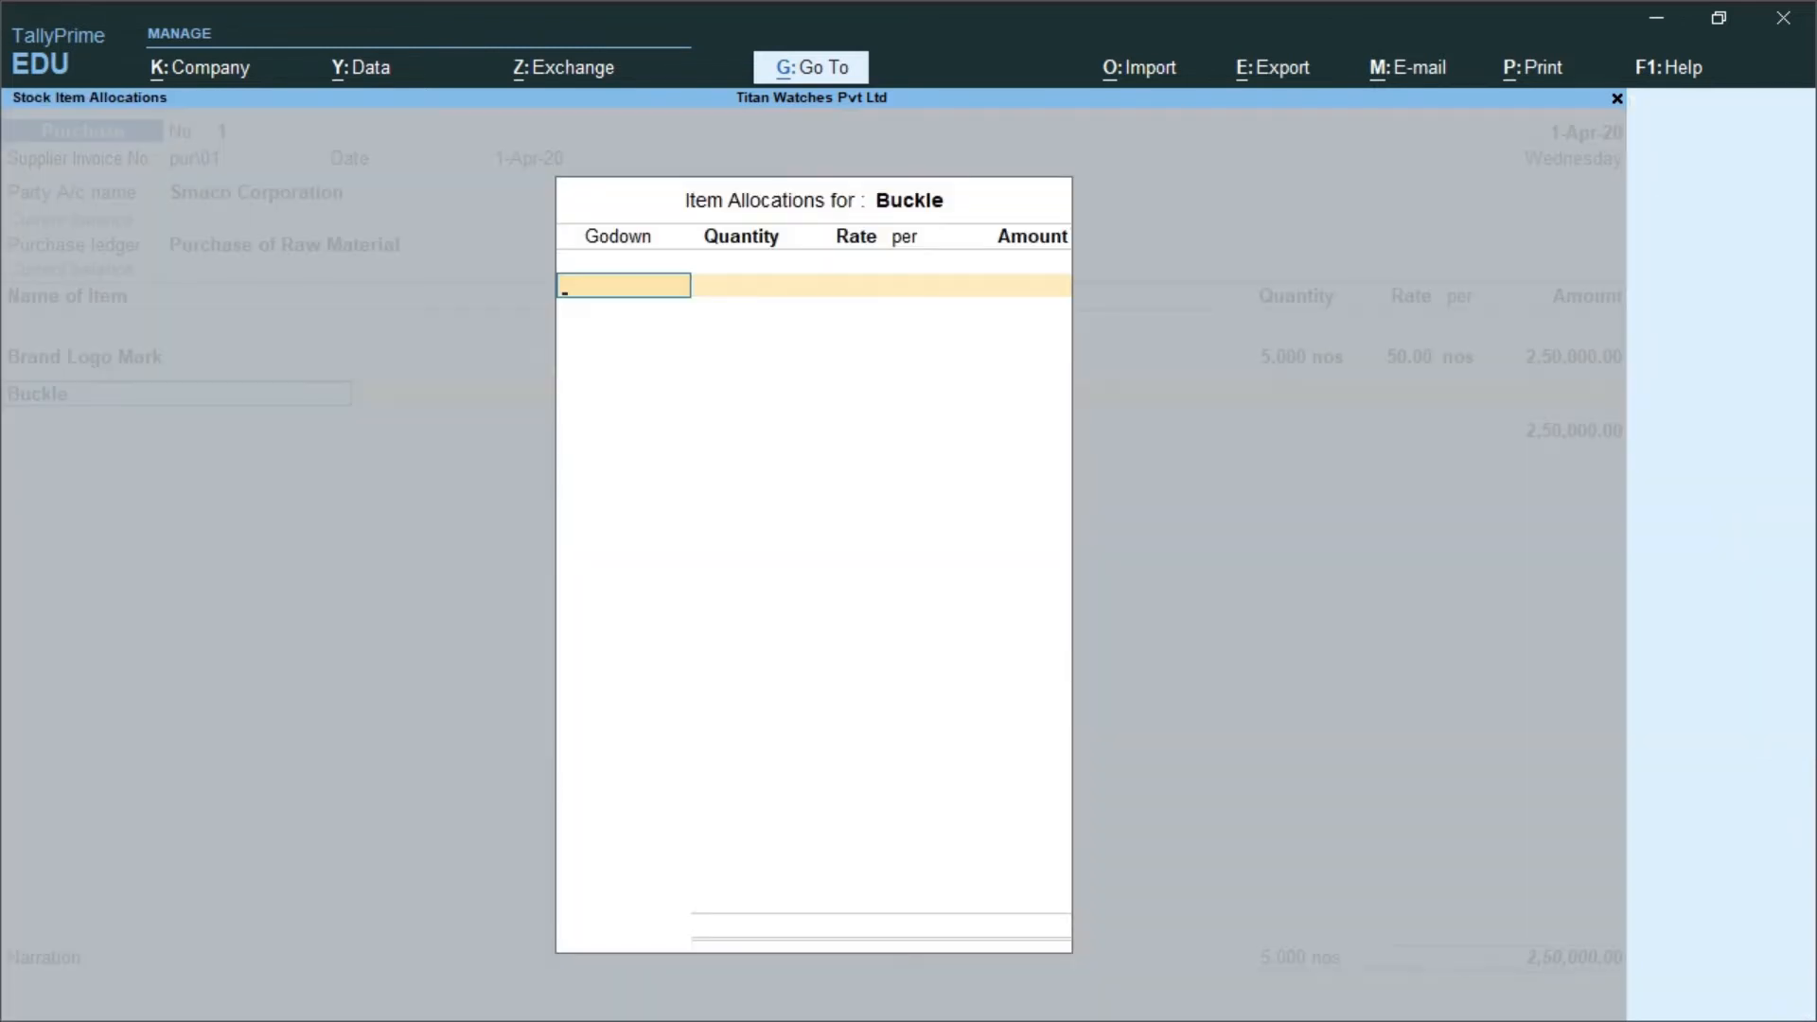
pyautogui.write('C')
pyautogui.press('Return')
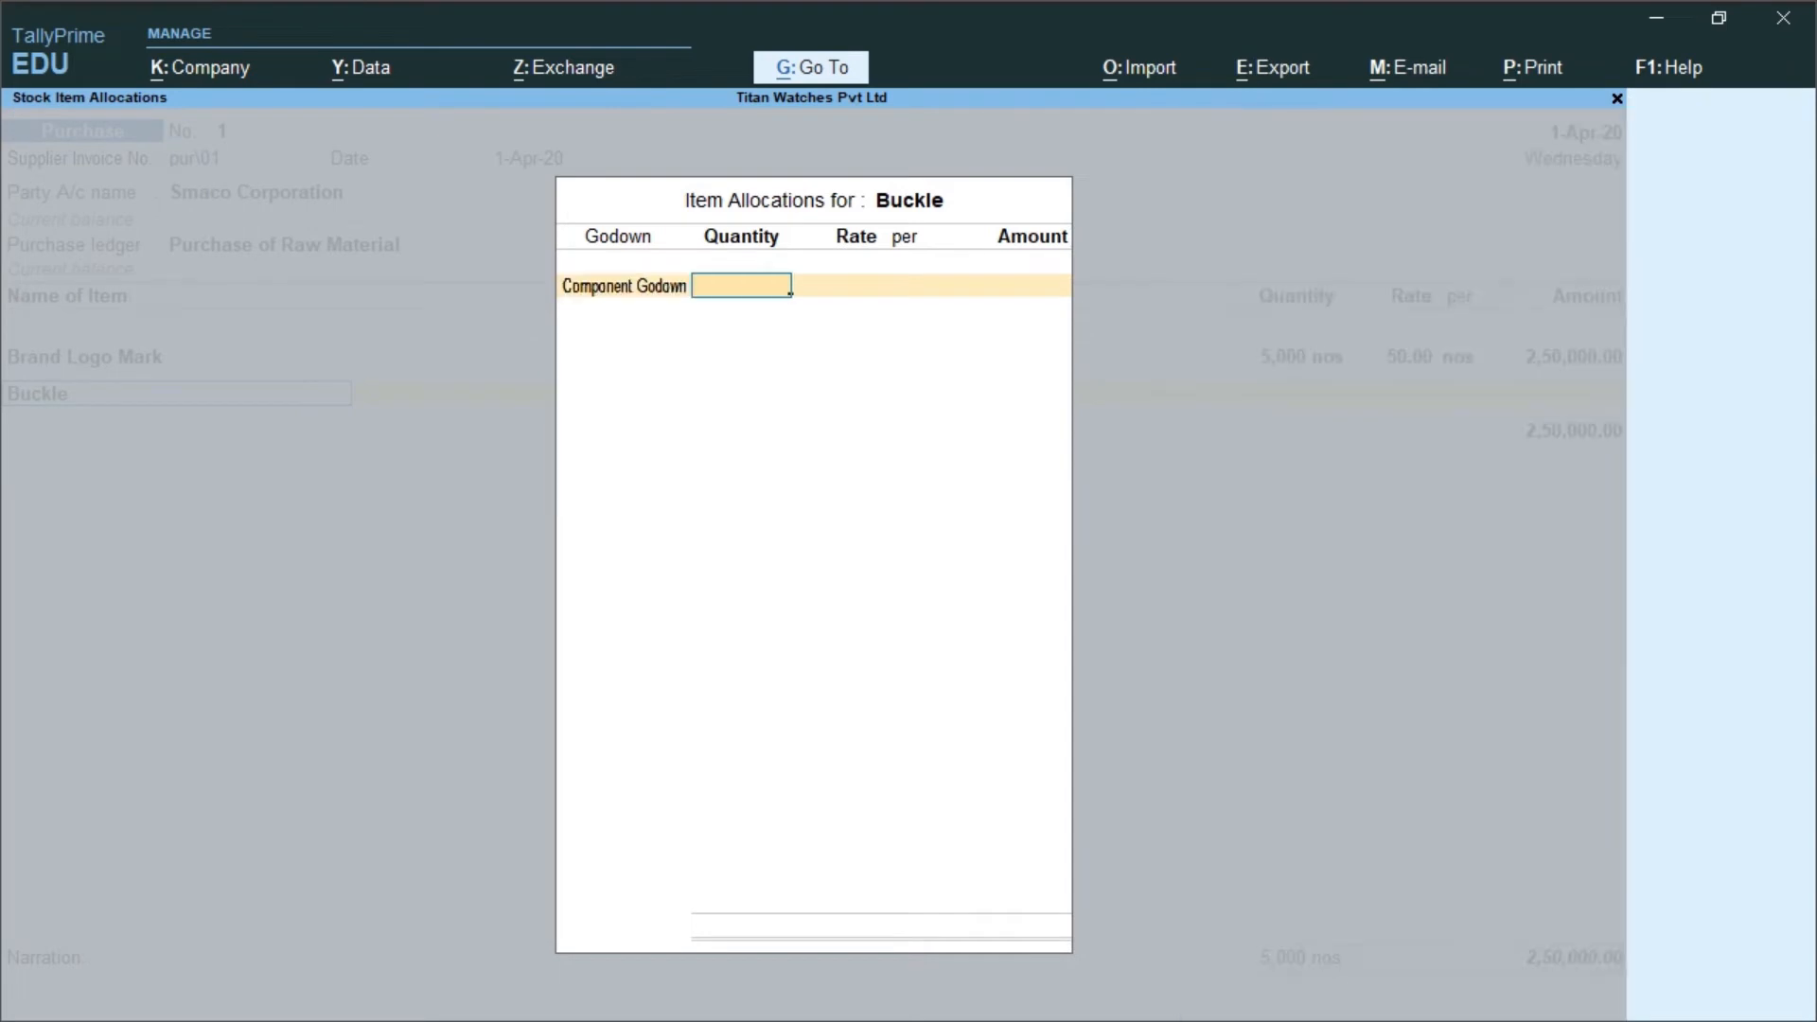
# Enter a quantity of 3,000 nos at a rate of 250 for Buckle and accept its allocation.
pyautogui.write('3000')
pyautogui.press('Return')
pyautogui.write('250')
pyautogui.press('Return')
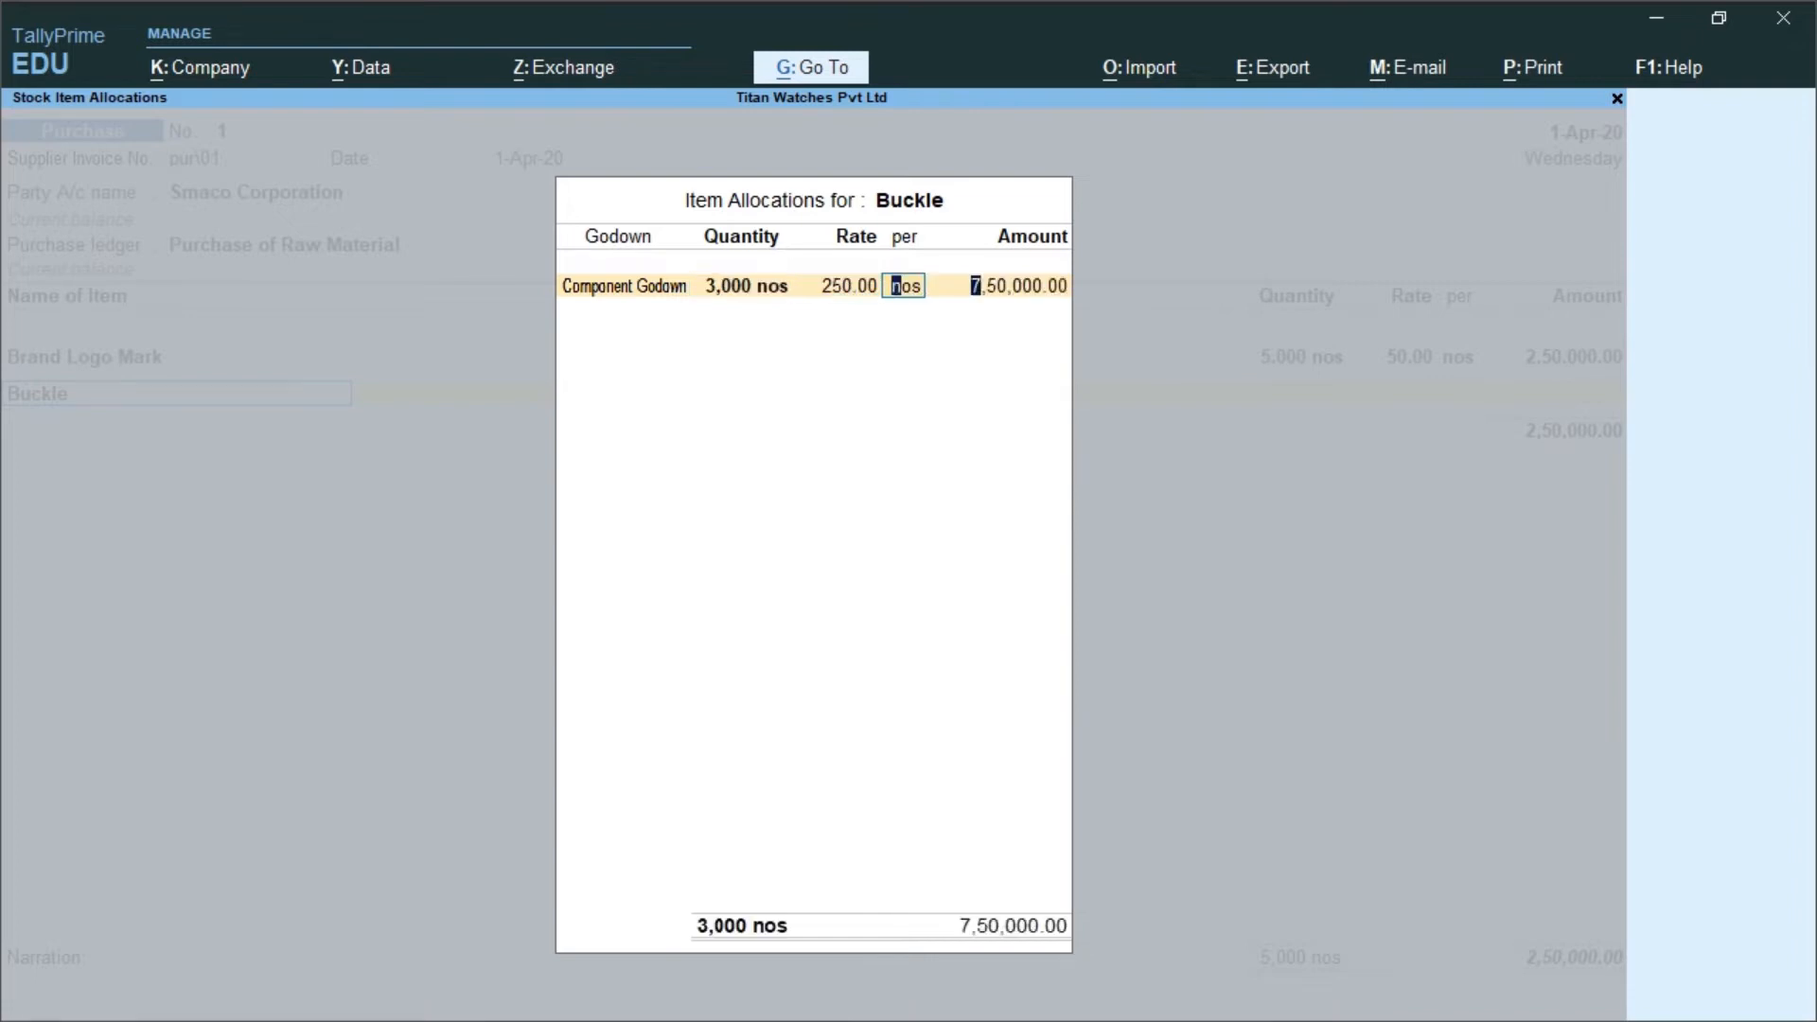
pyautogui.press('Return')
pyautogui.press('Return')
pyautogui.press('Return')
pyautogui.press('Return')
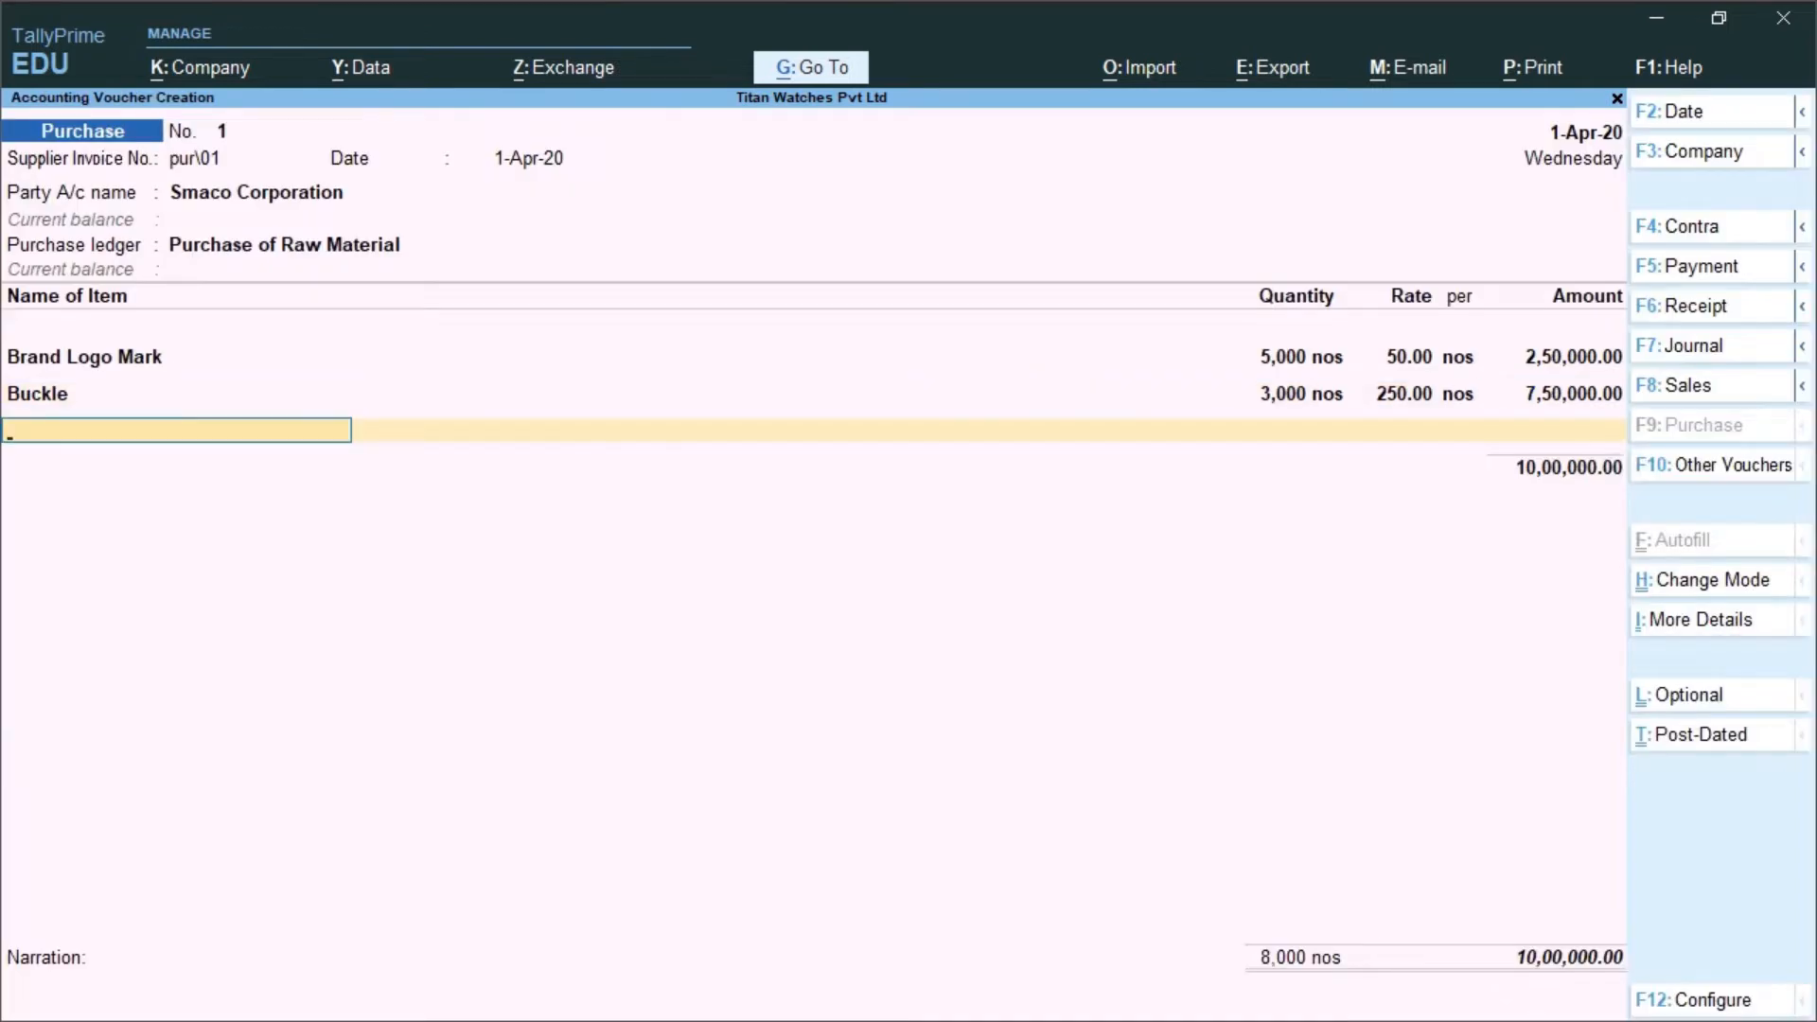
# Add the stock item Celender Window as the third line and allocate it to Component Godown.
pyautogui.write('C')
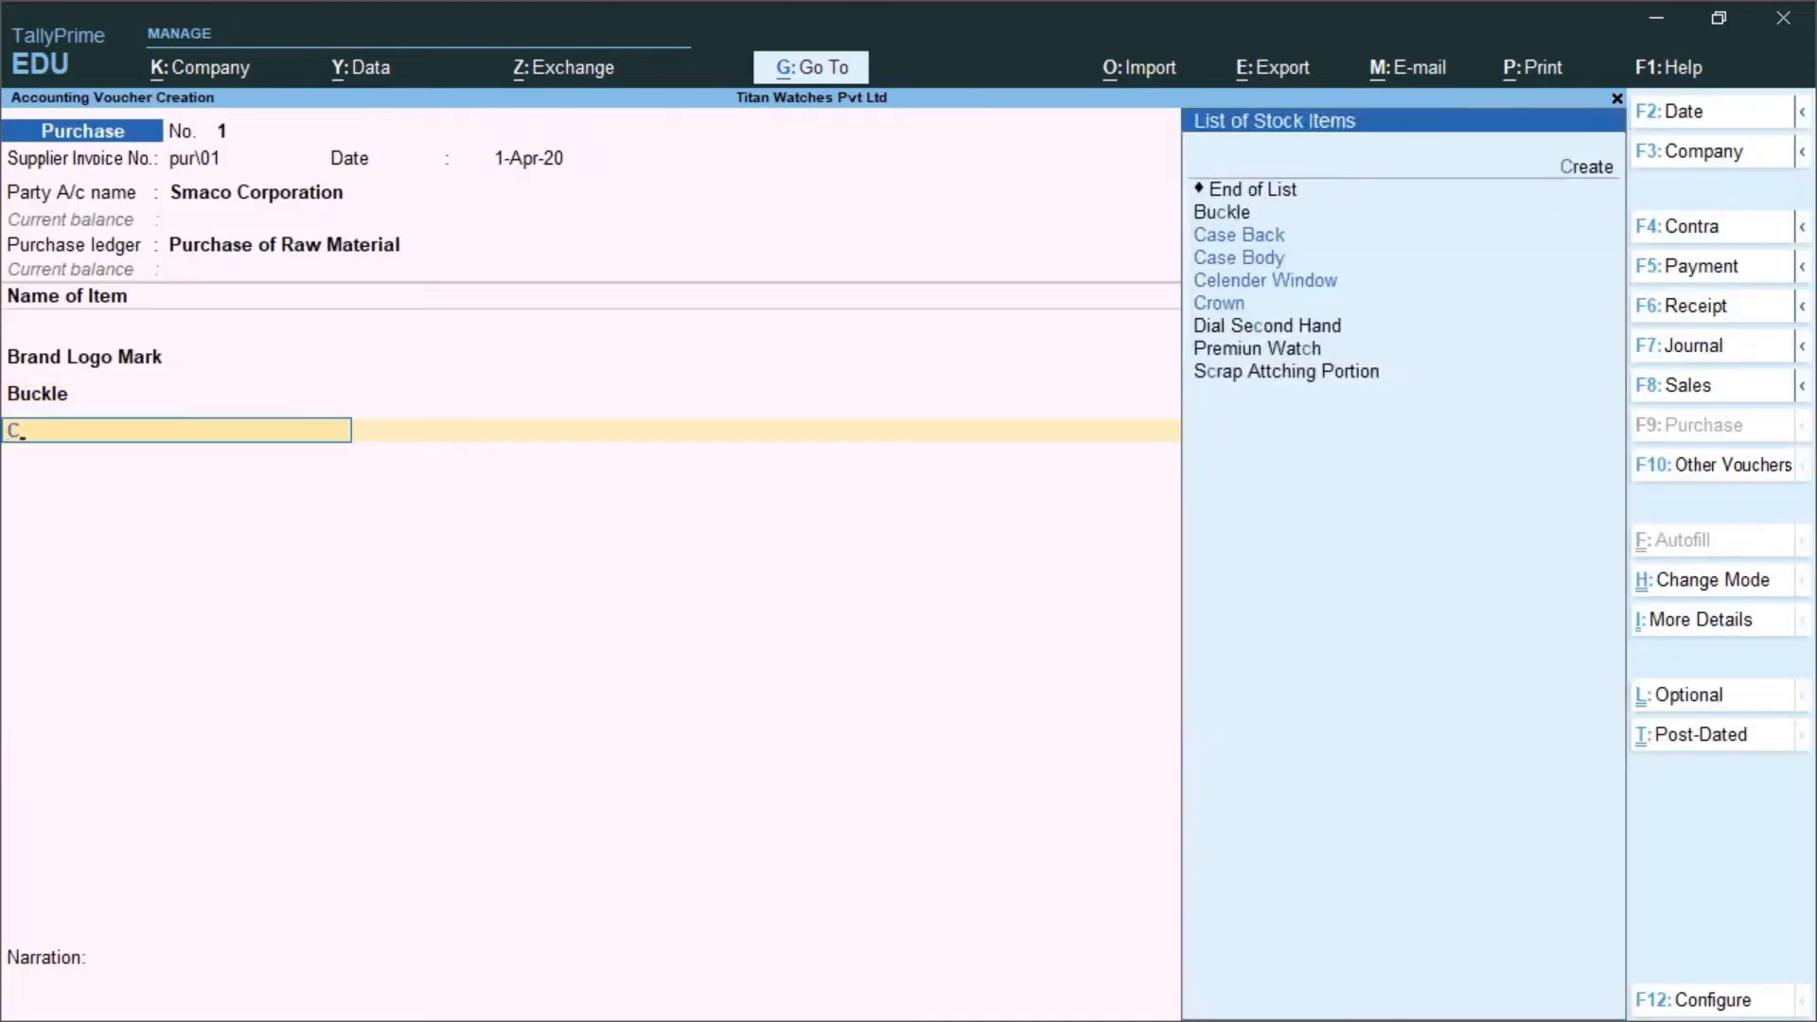
pyautogui.press('Down')
pyautogui.press('Down')
pyautogui.press('Down')
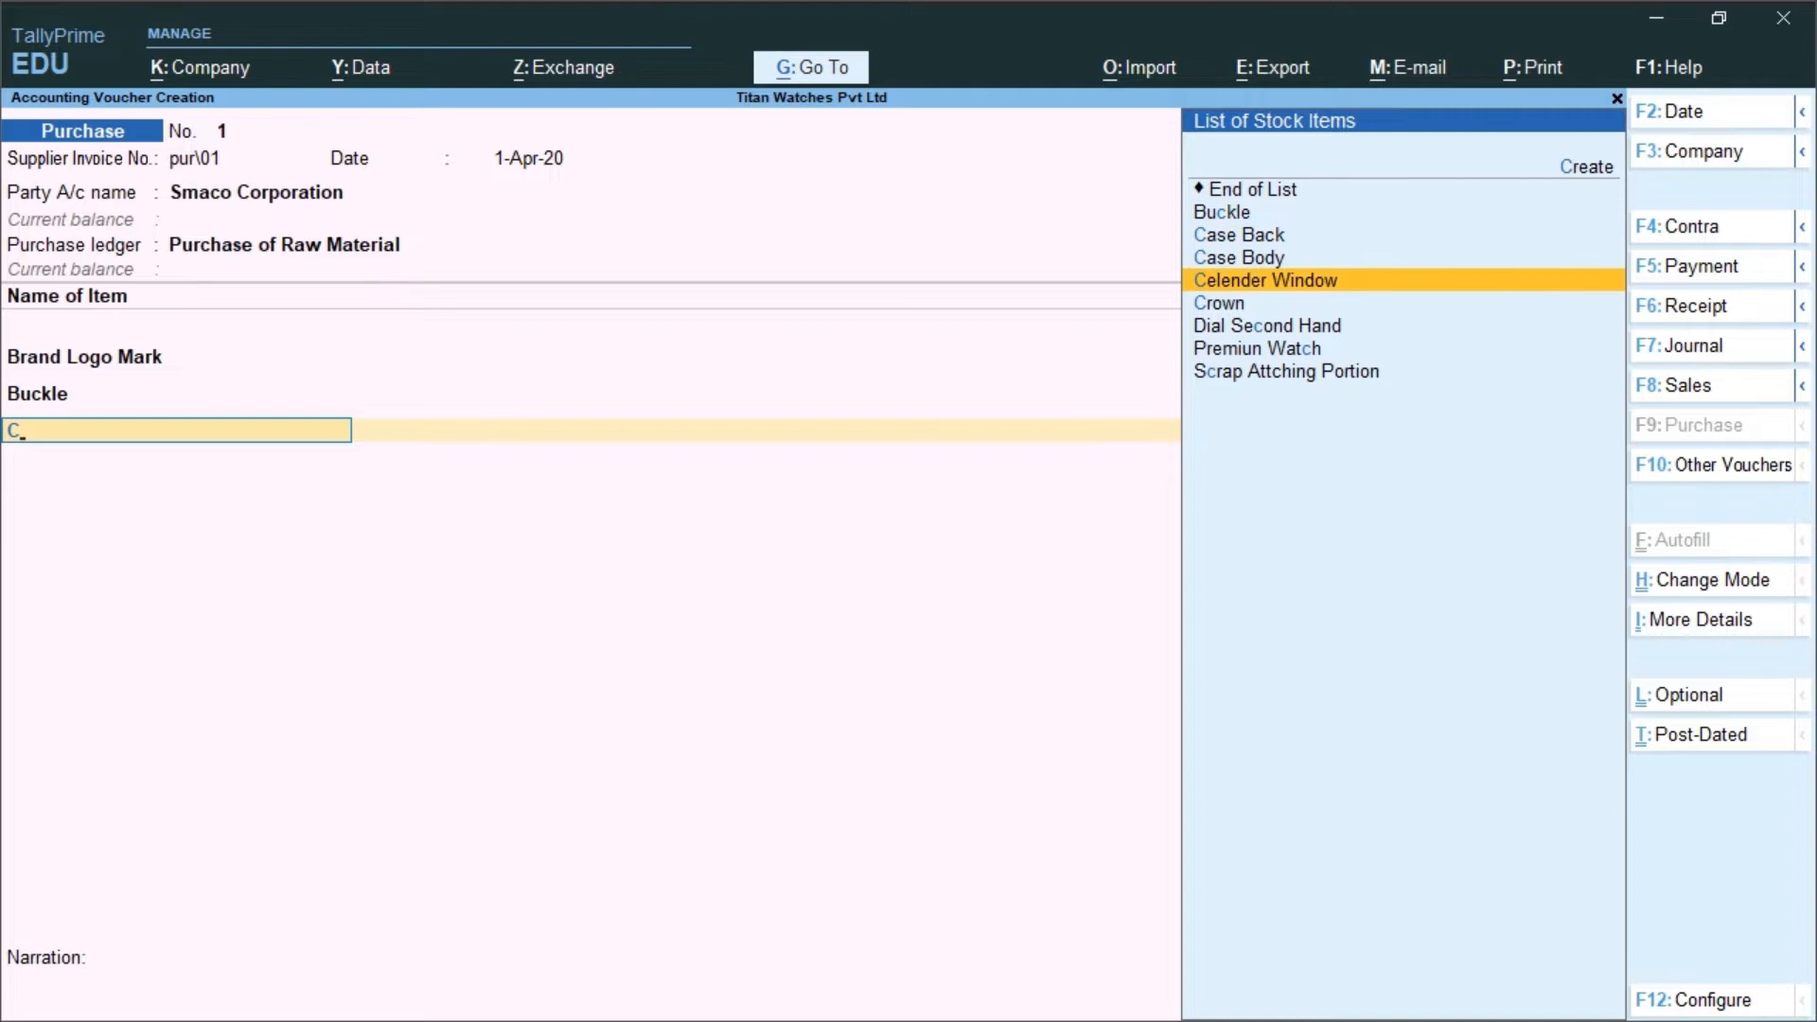
pyautogui.press('Return')
pyautogui.write('Co')
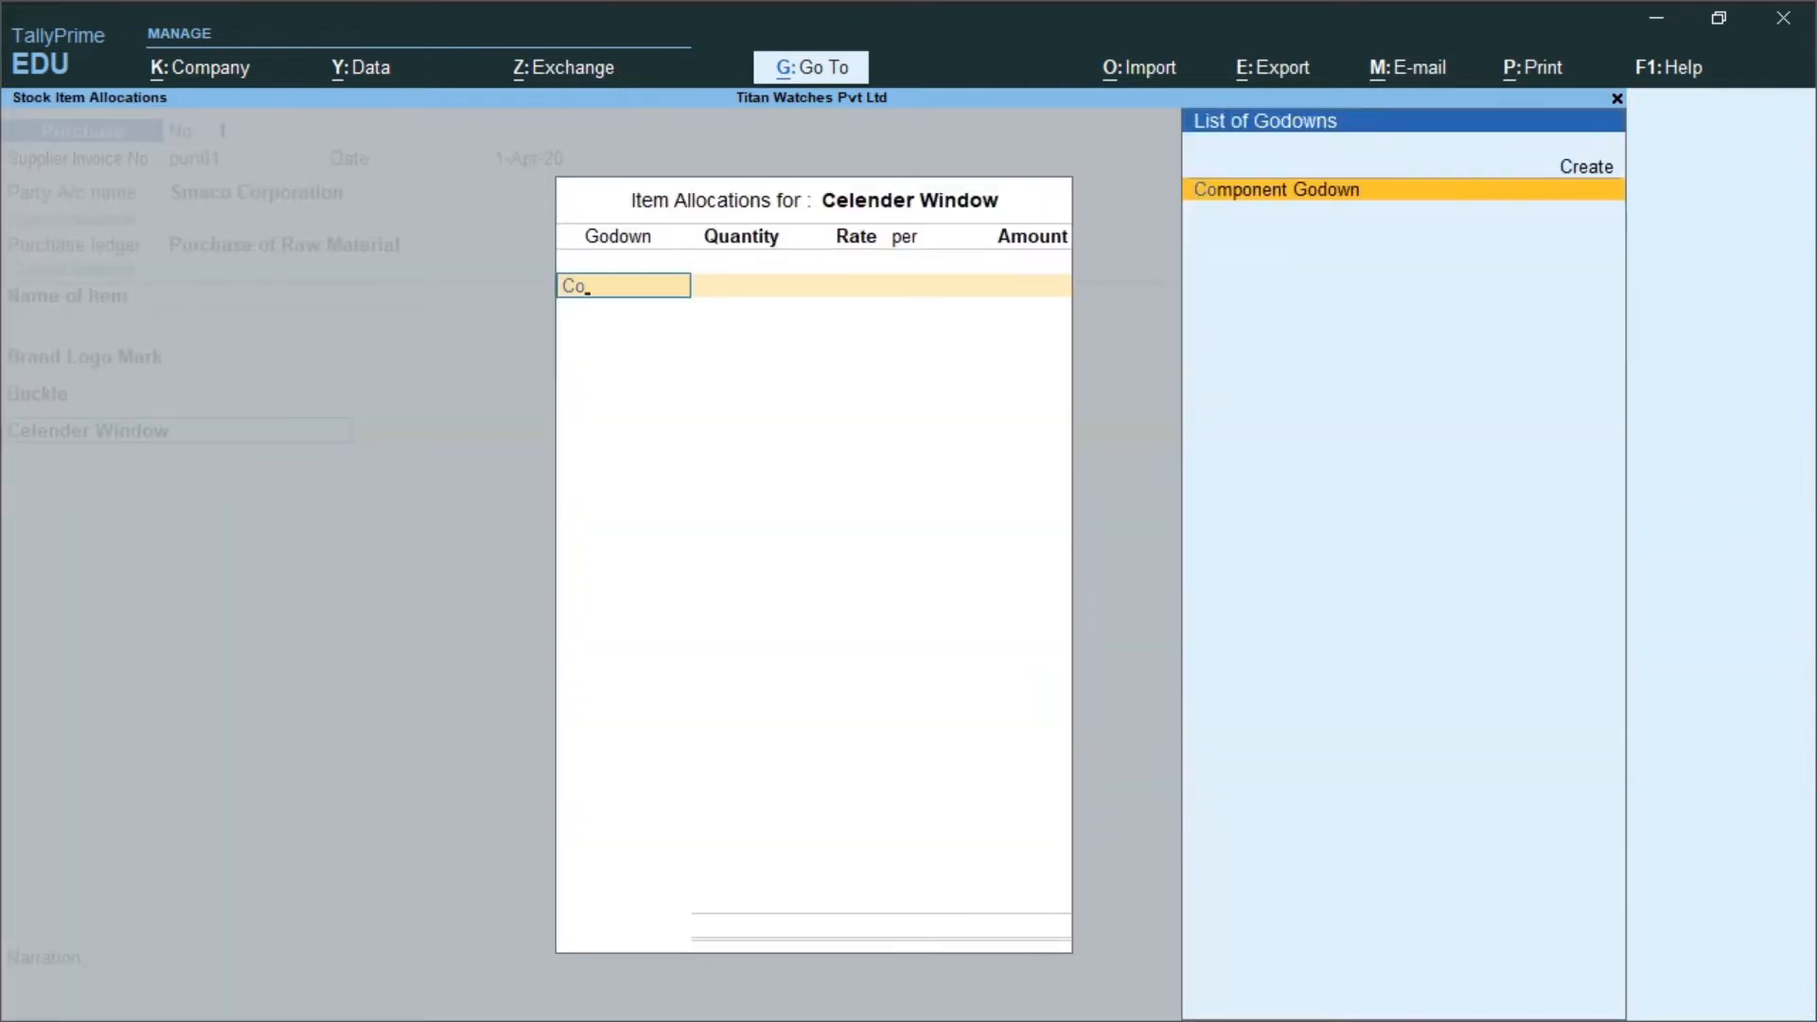
pyautogui.press('Return')
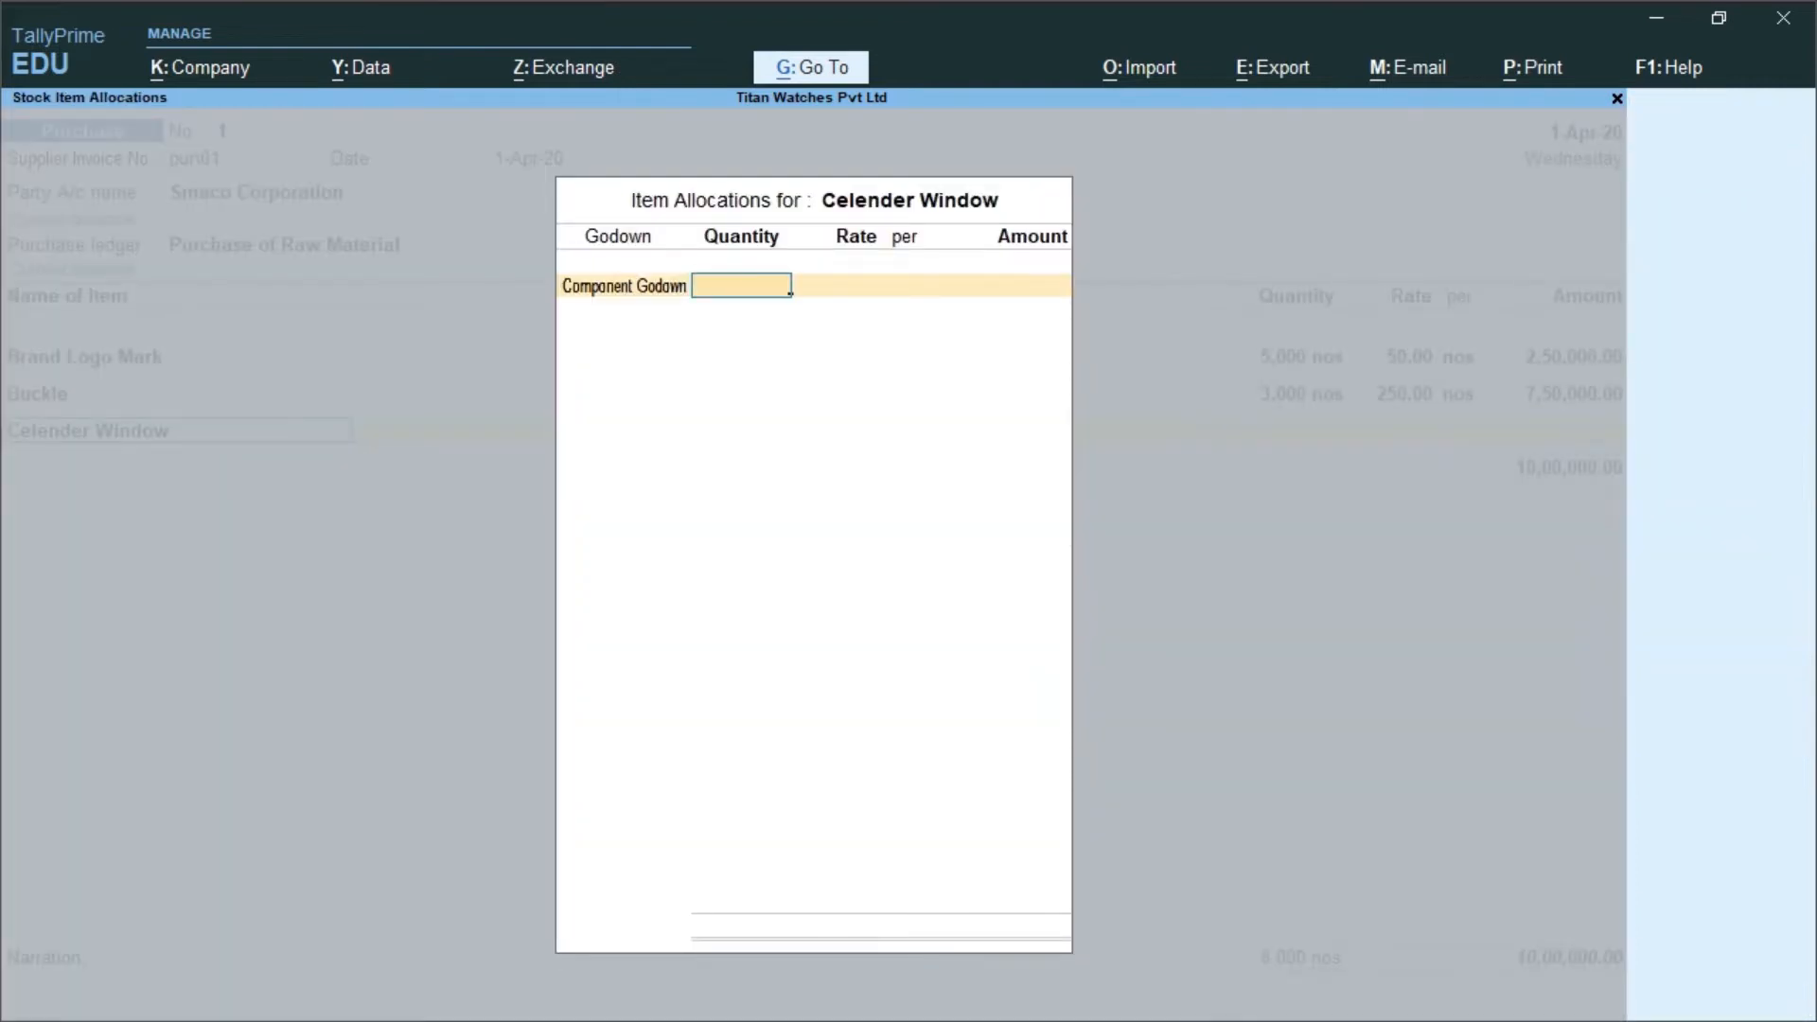
# Enter a quantity of 3,000 nos at a rate of 50 for Celender Window and accept its allocation.
pyautogui.write('3000')
pyautogui.press('Return')
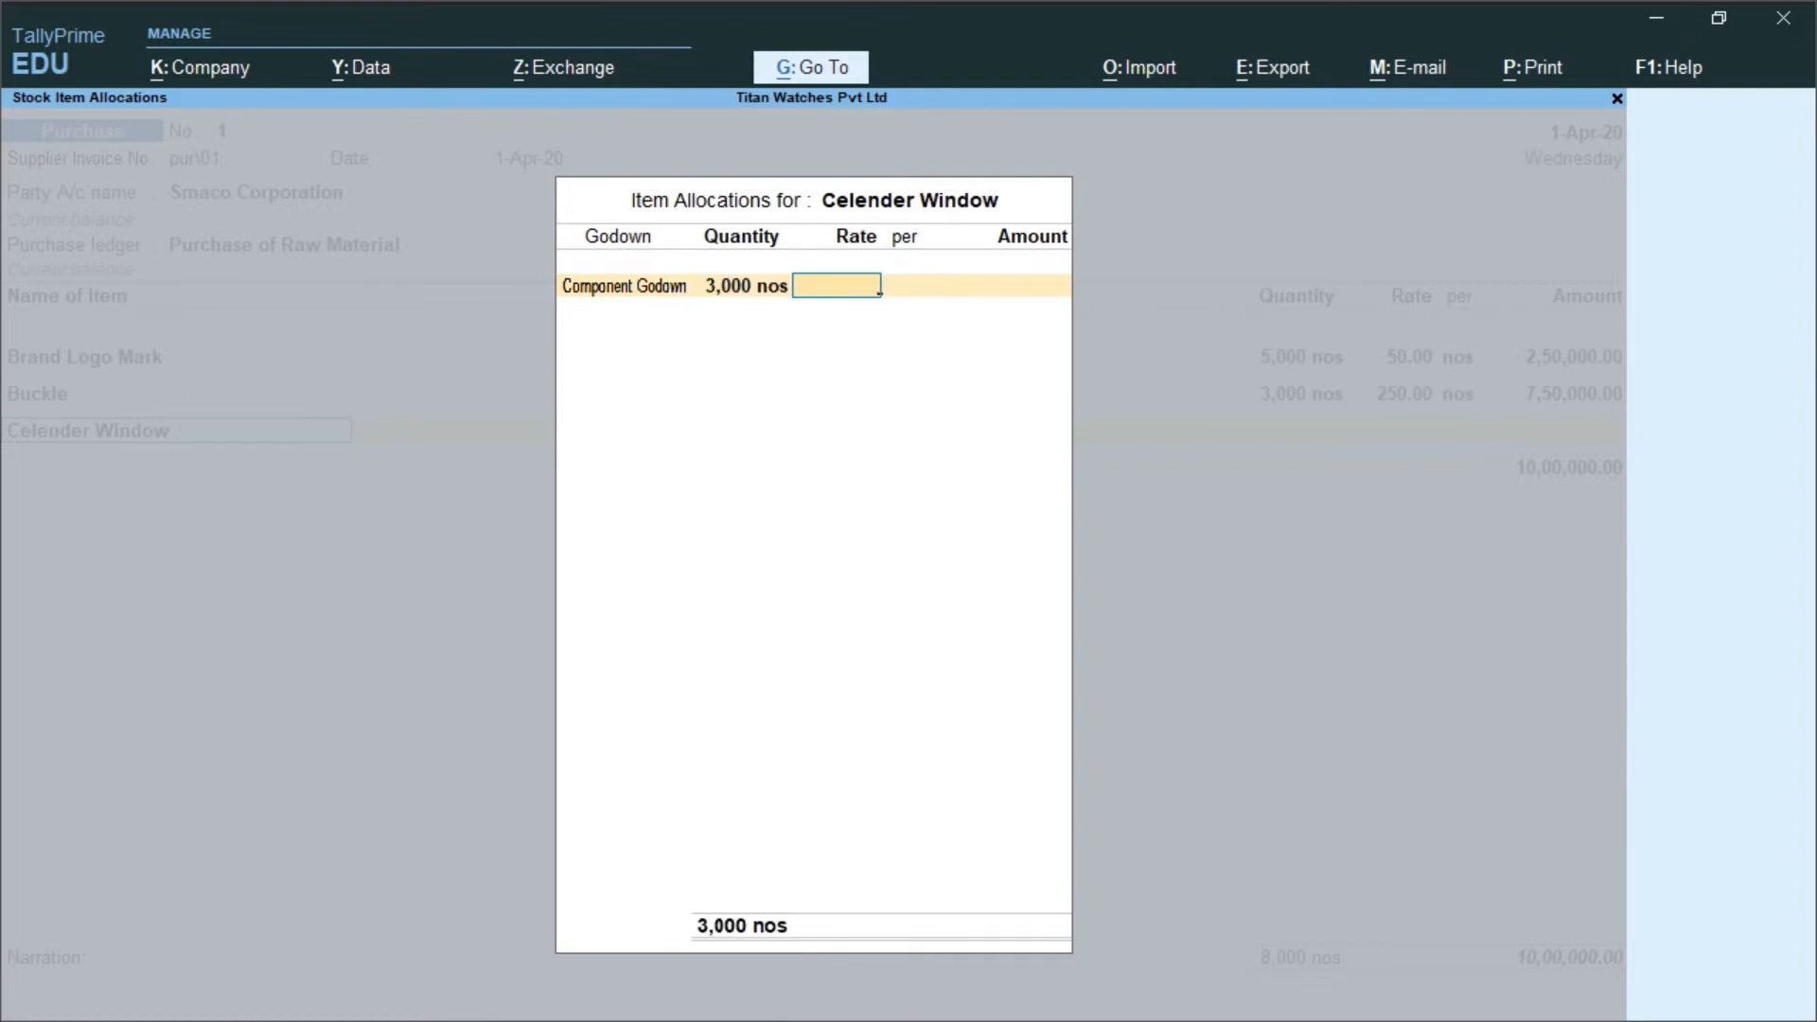
pyautogui.write('50')
pyautogui.press('Return')
pyautogui.press('Return')
pyautogui.press('Return')
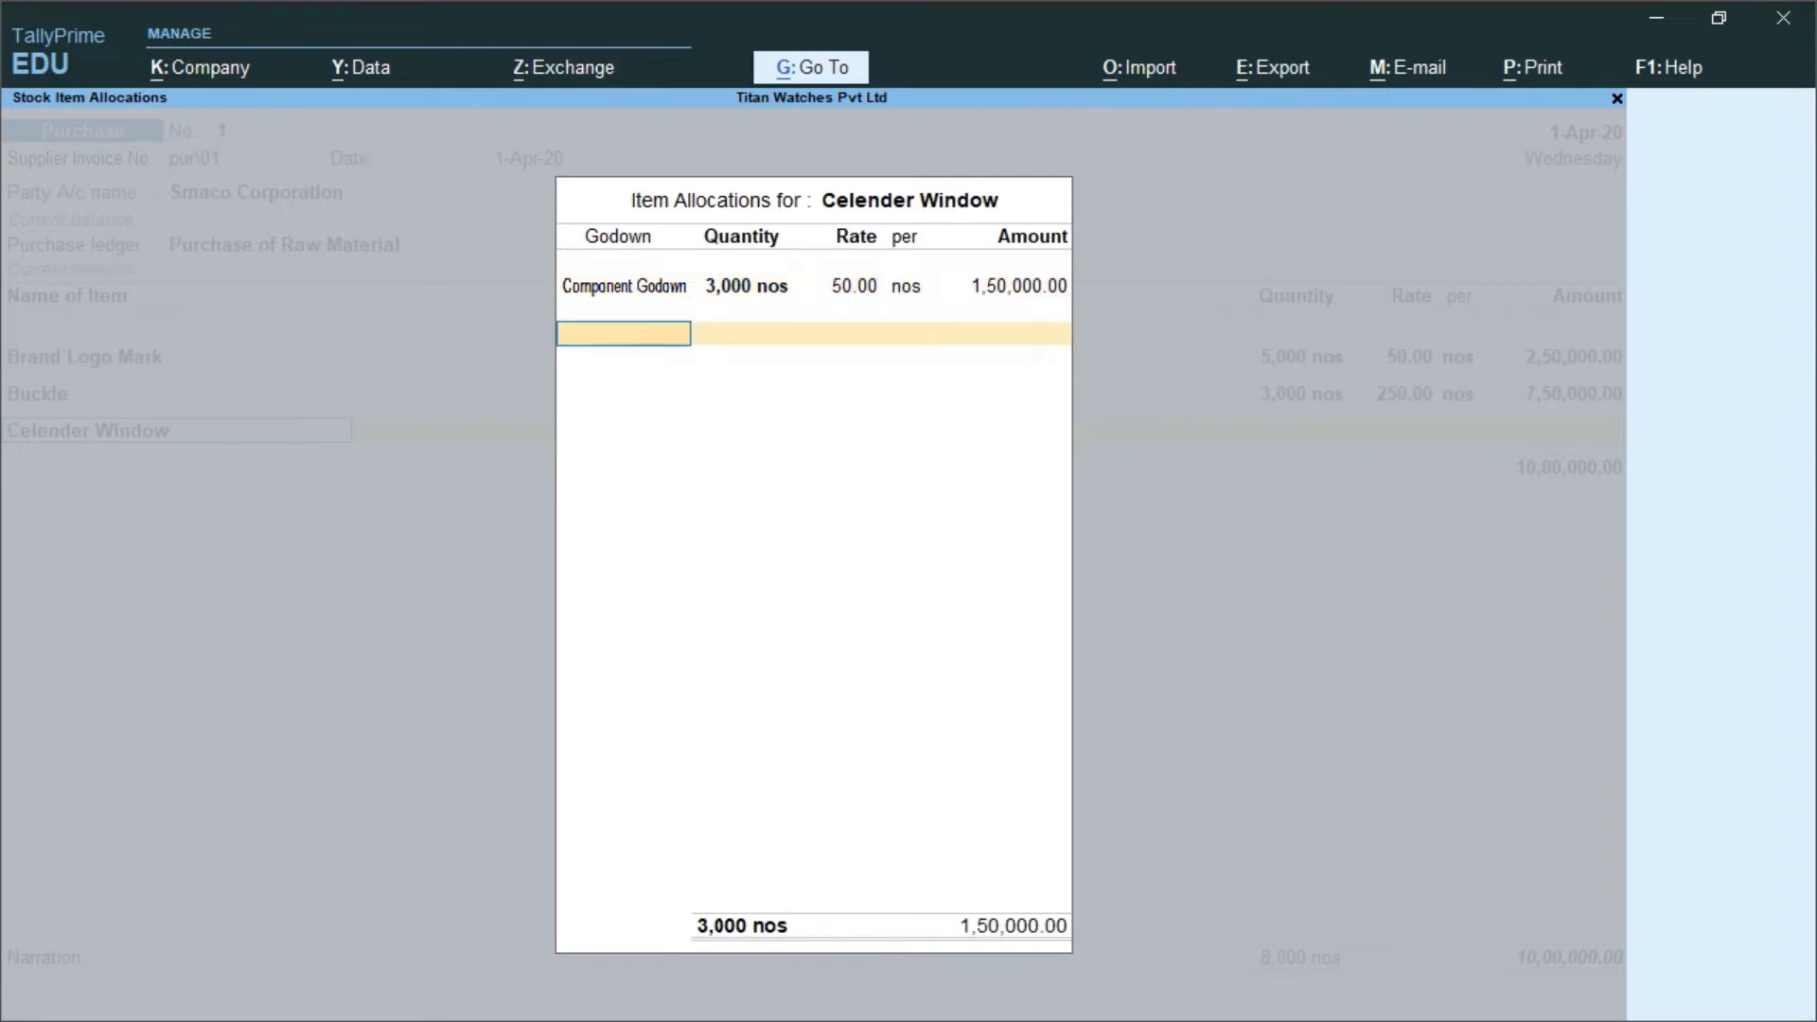
pyautogui.press('Return')
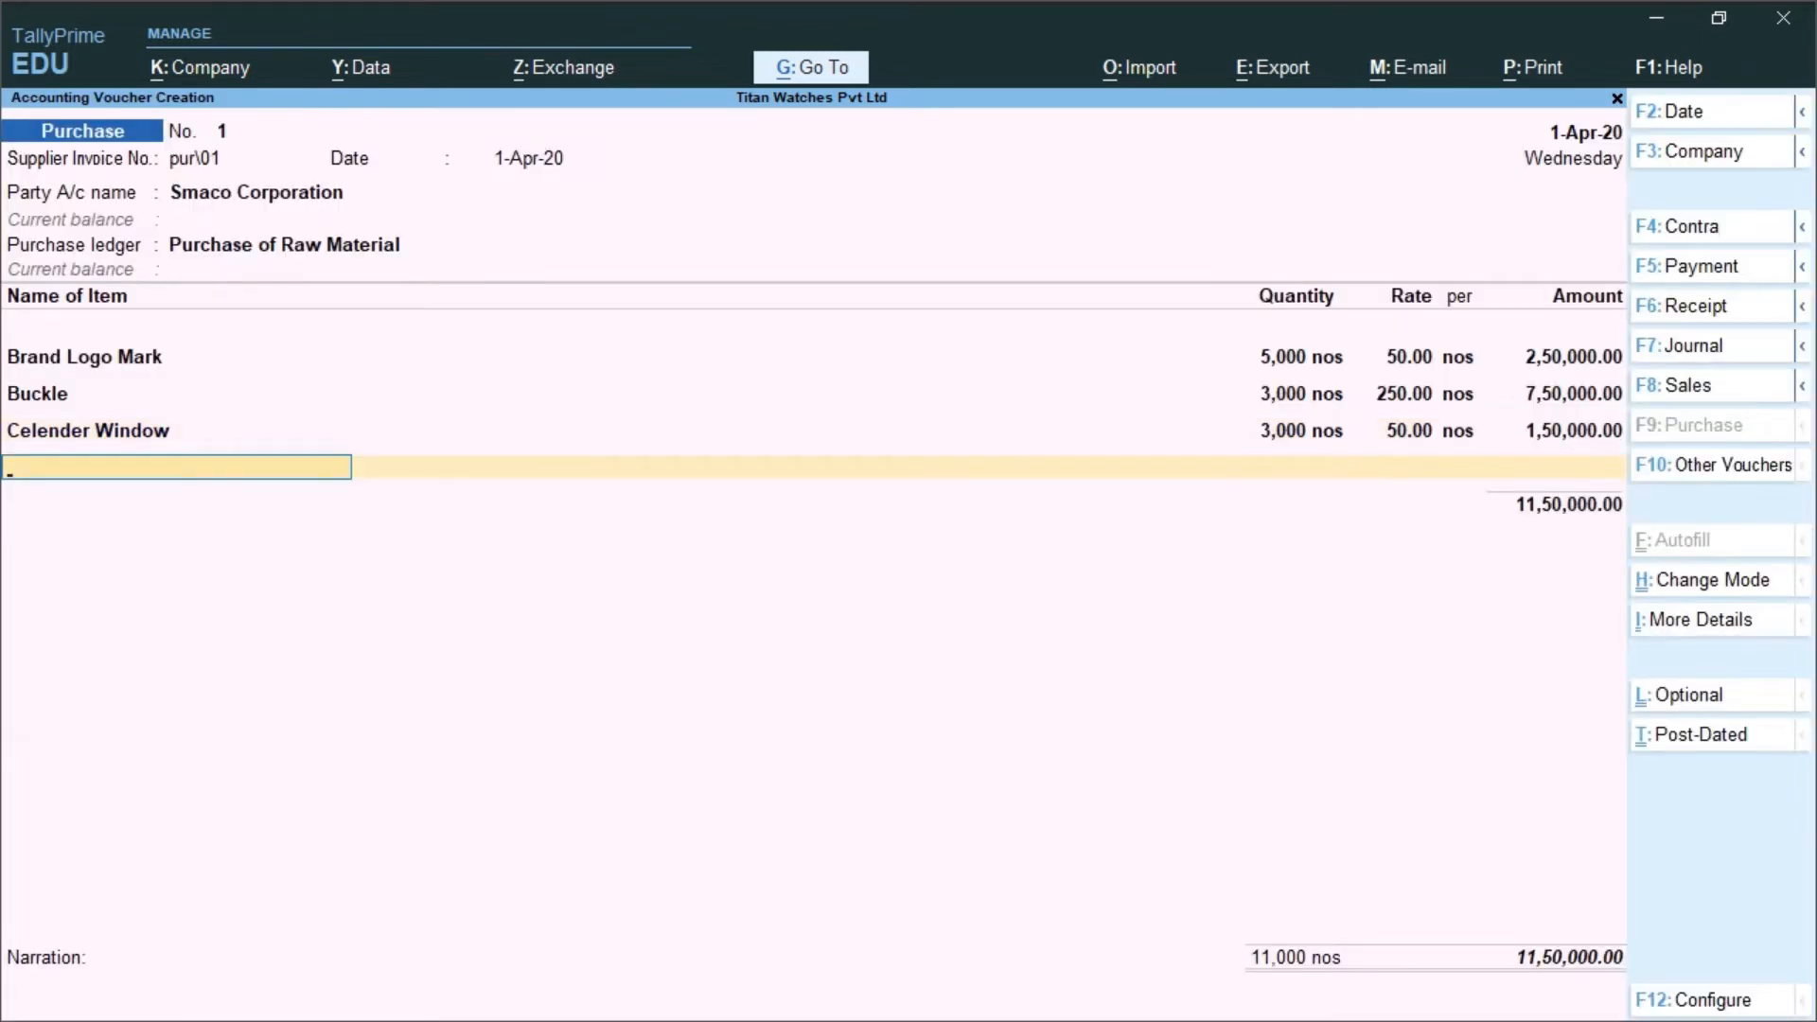
# Add the stock item Case Back as the fourth line and allocate it to Component Godown.
pyautogui.write('Cas')
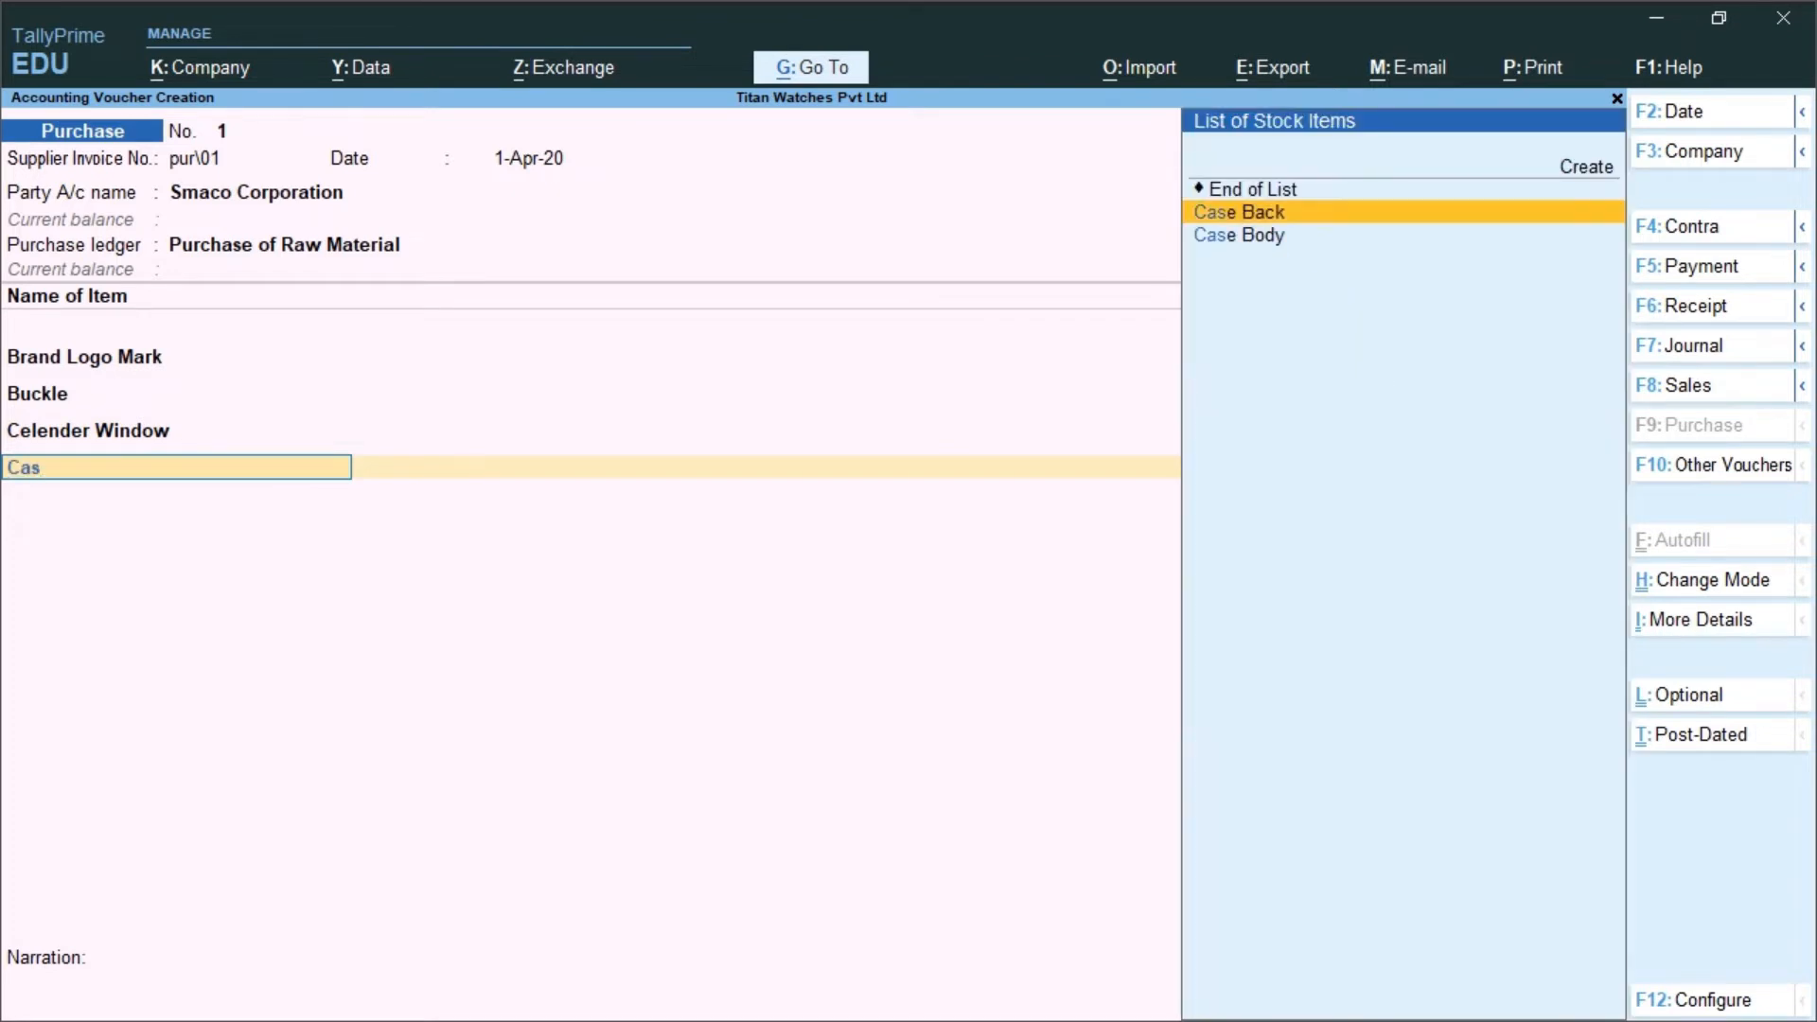
pyautogui.press('Return')
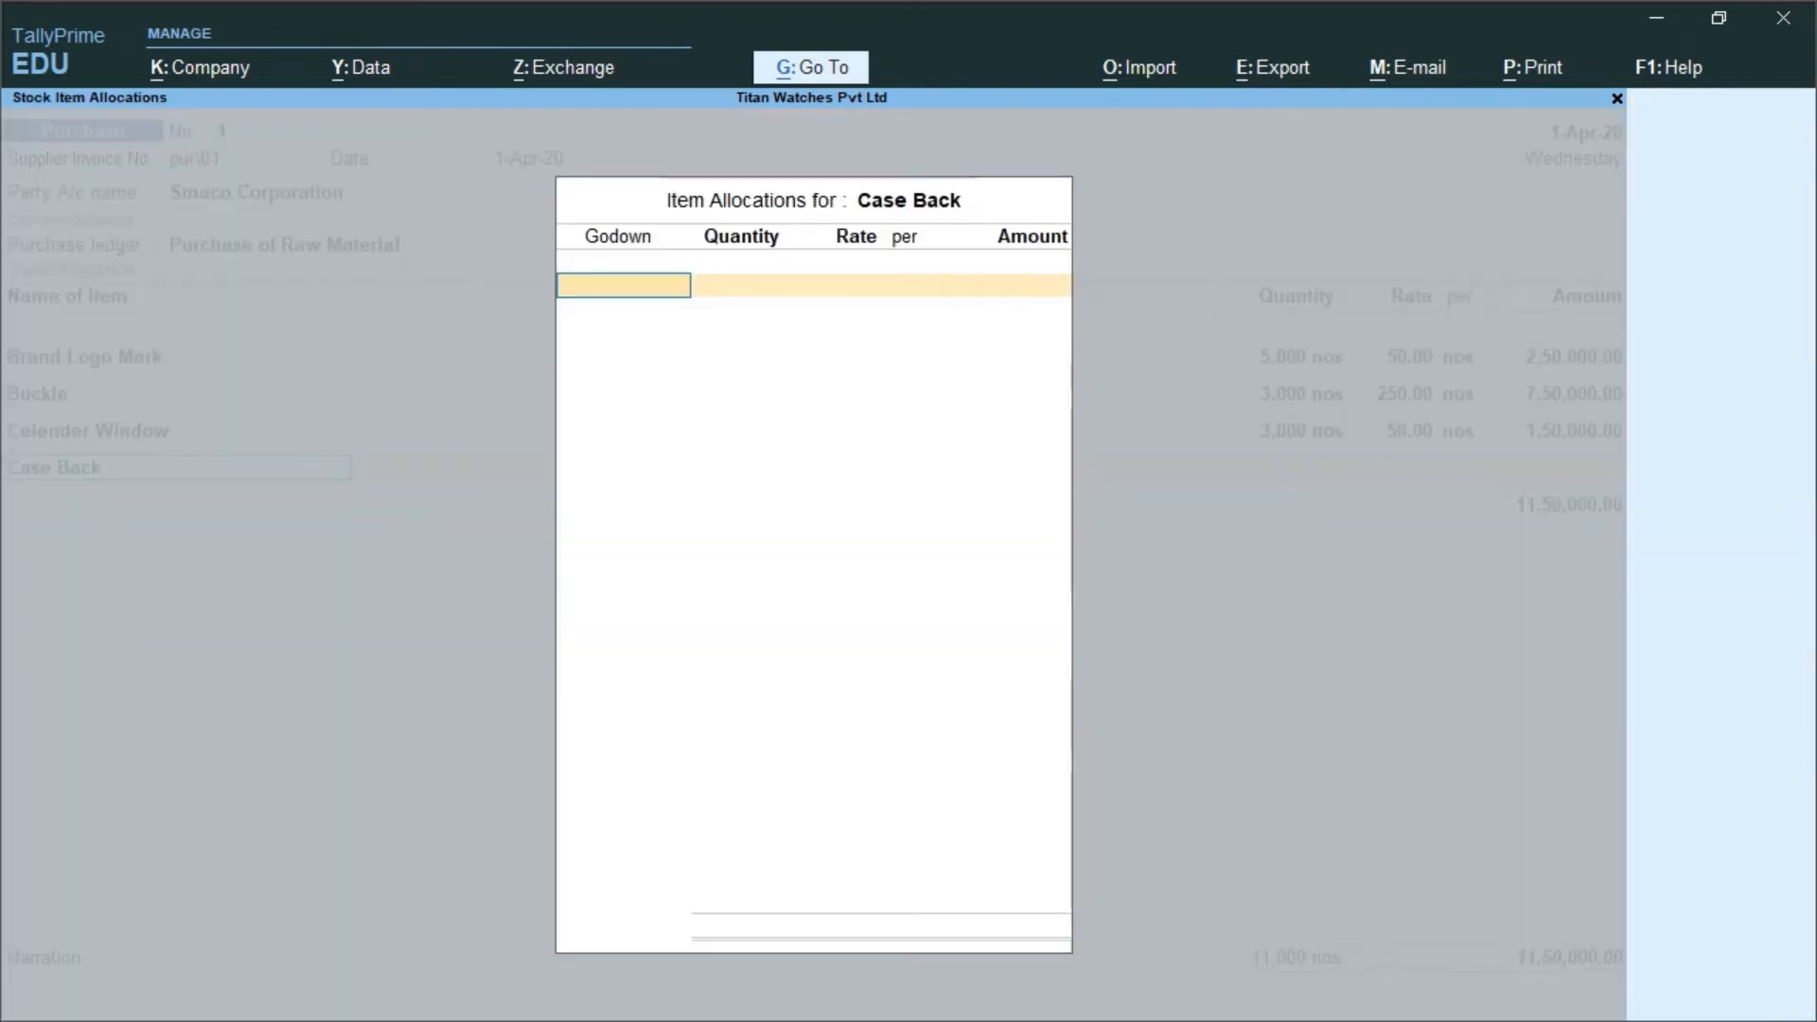
pyautogui.write('Co')
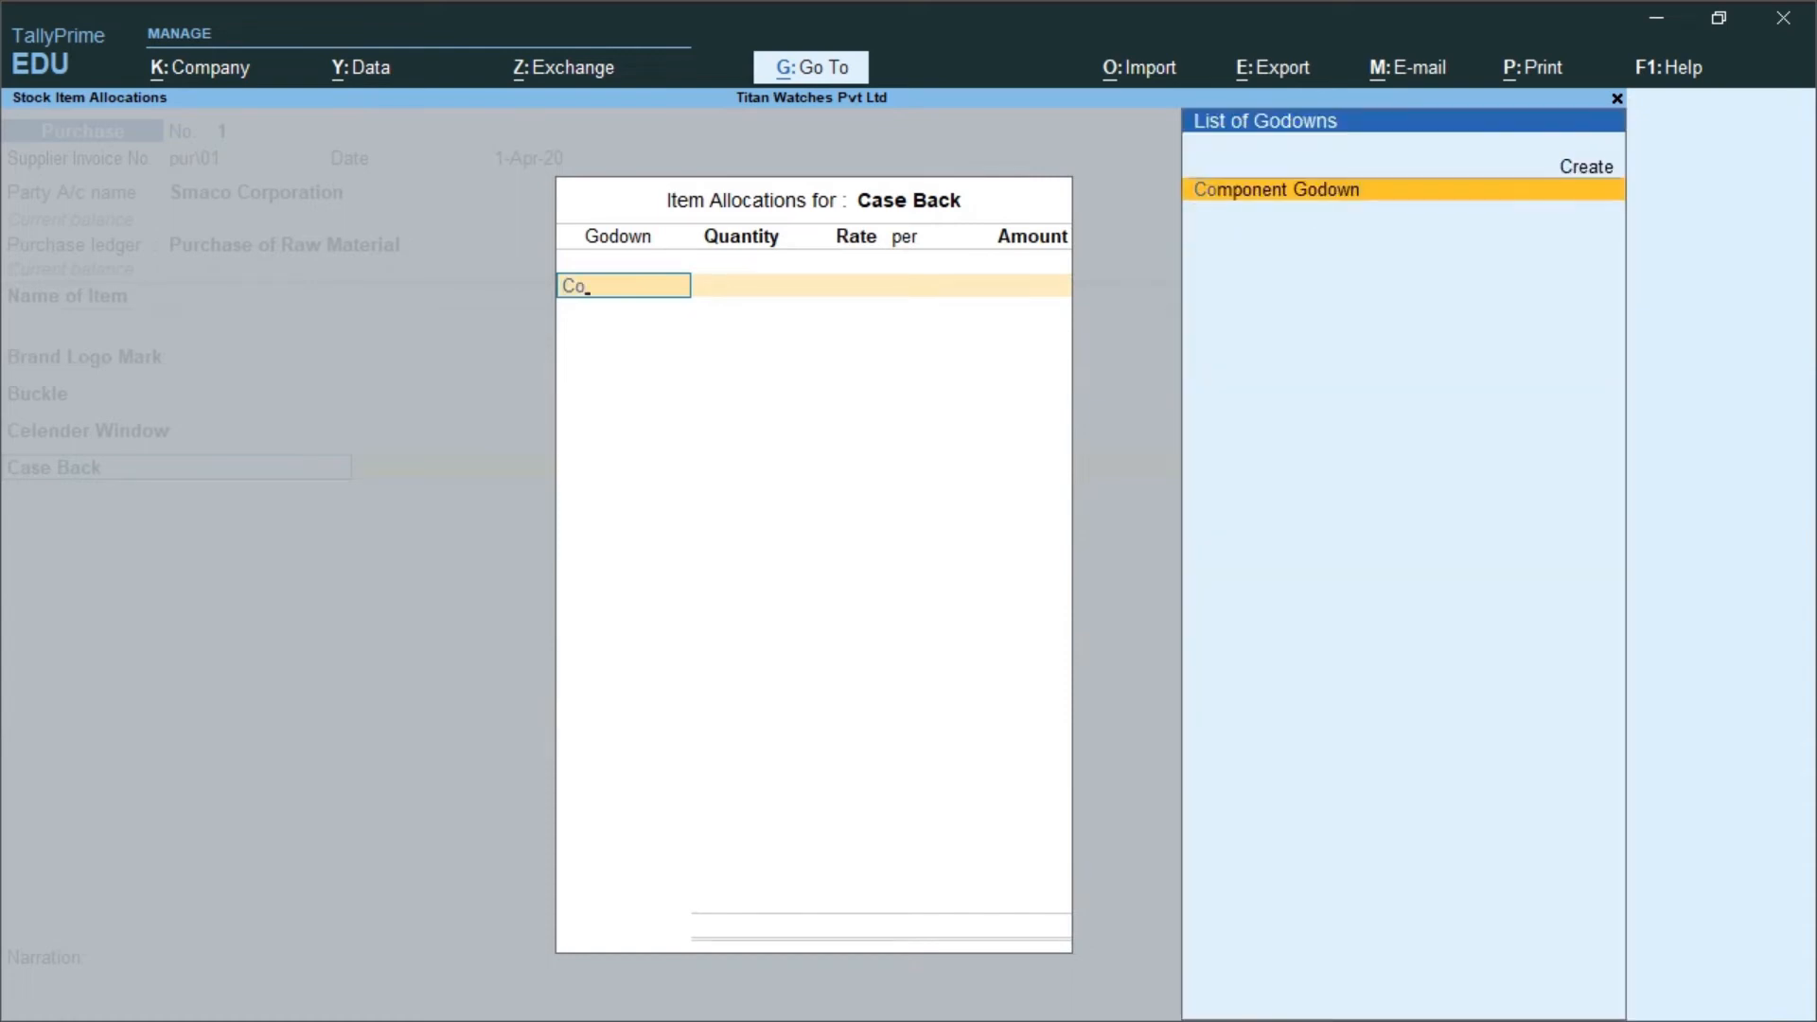
pyautogui.press('Return')
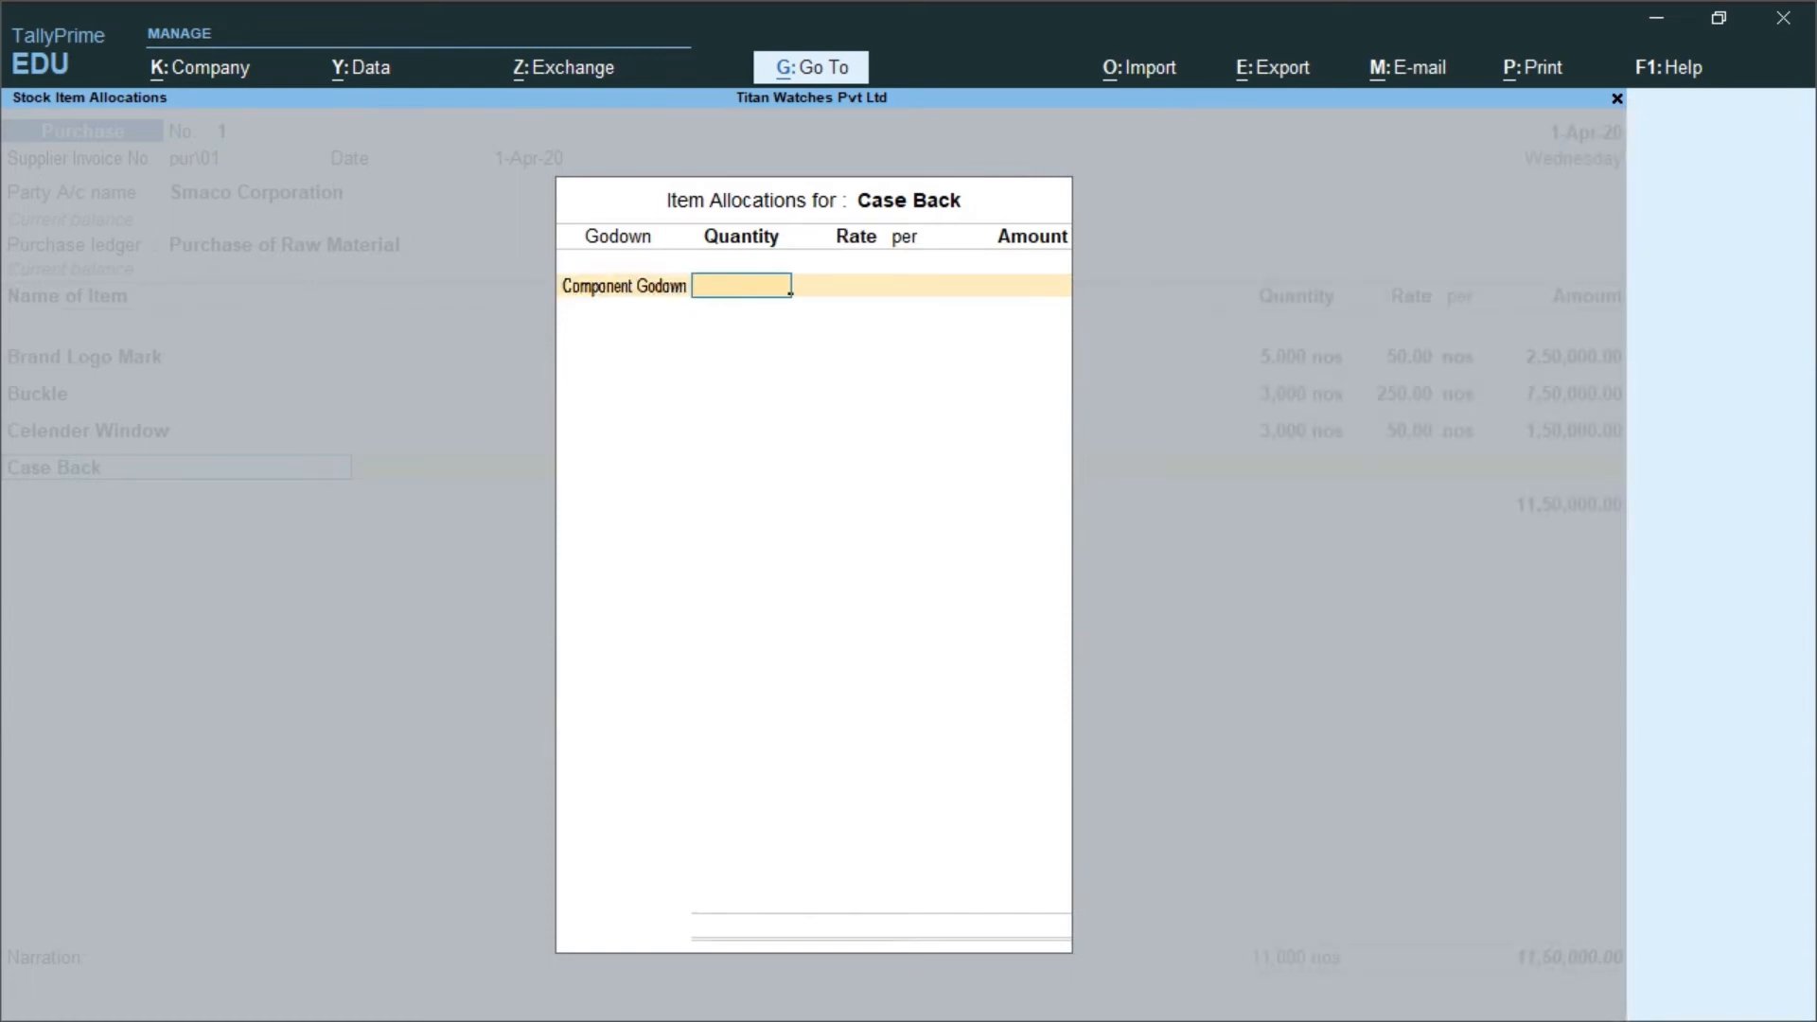
# Enter a quantity of 2,500 nos at a rate of 50 for Case Back and accept its allocation.
pyautogui.write('2500')
pyautogui.press('Return')
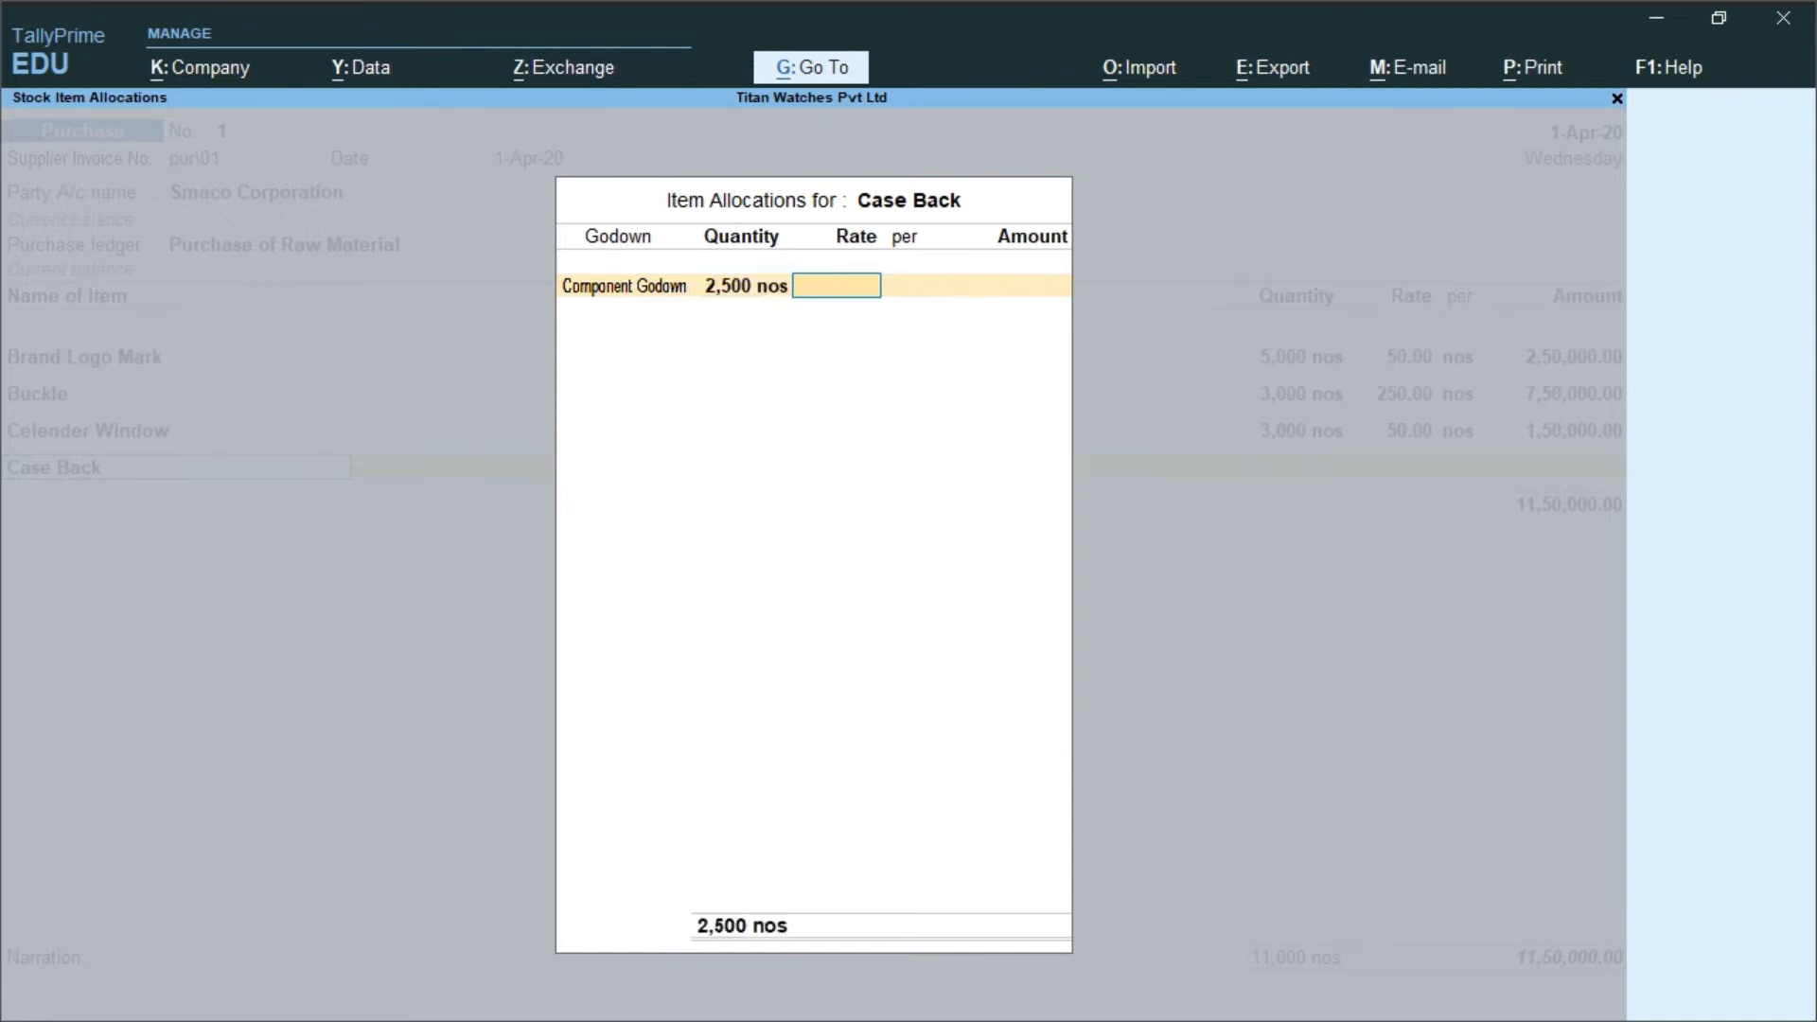
pyautogui.write('50')
pyautogui.press('Return')
pyautogui.press('Return')
pyautogui.press('Return')
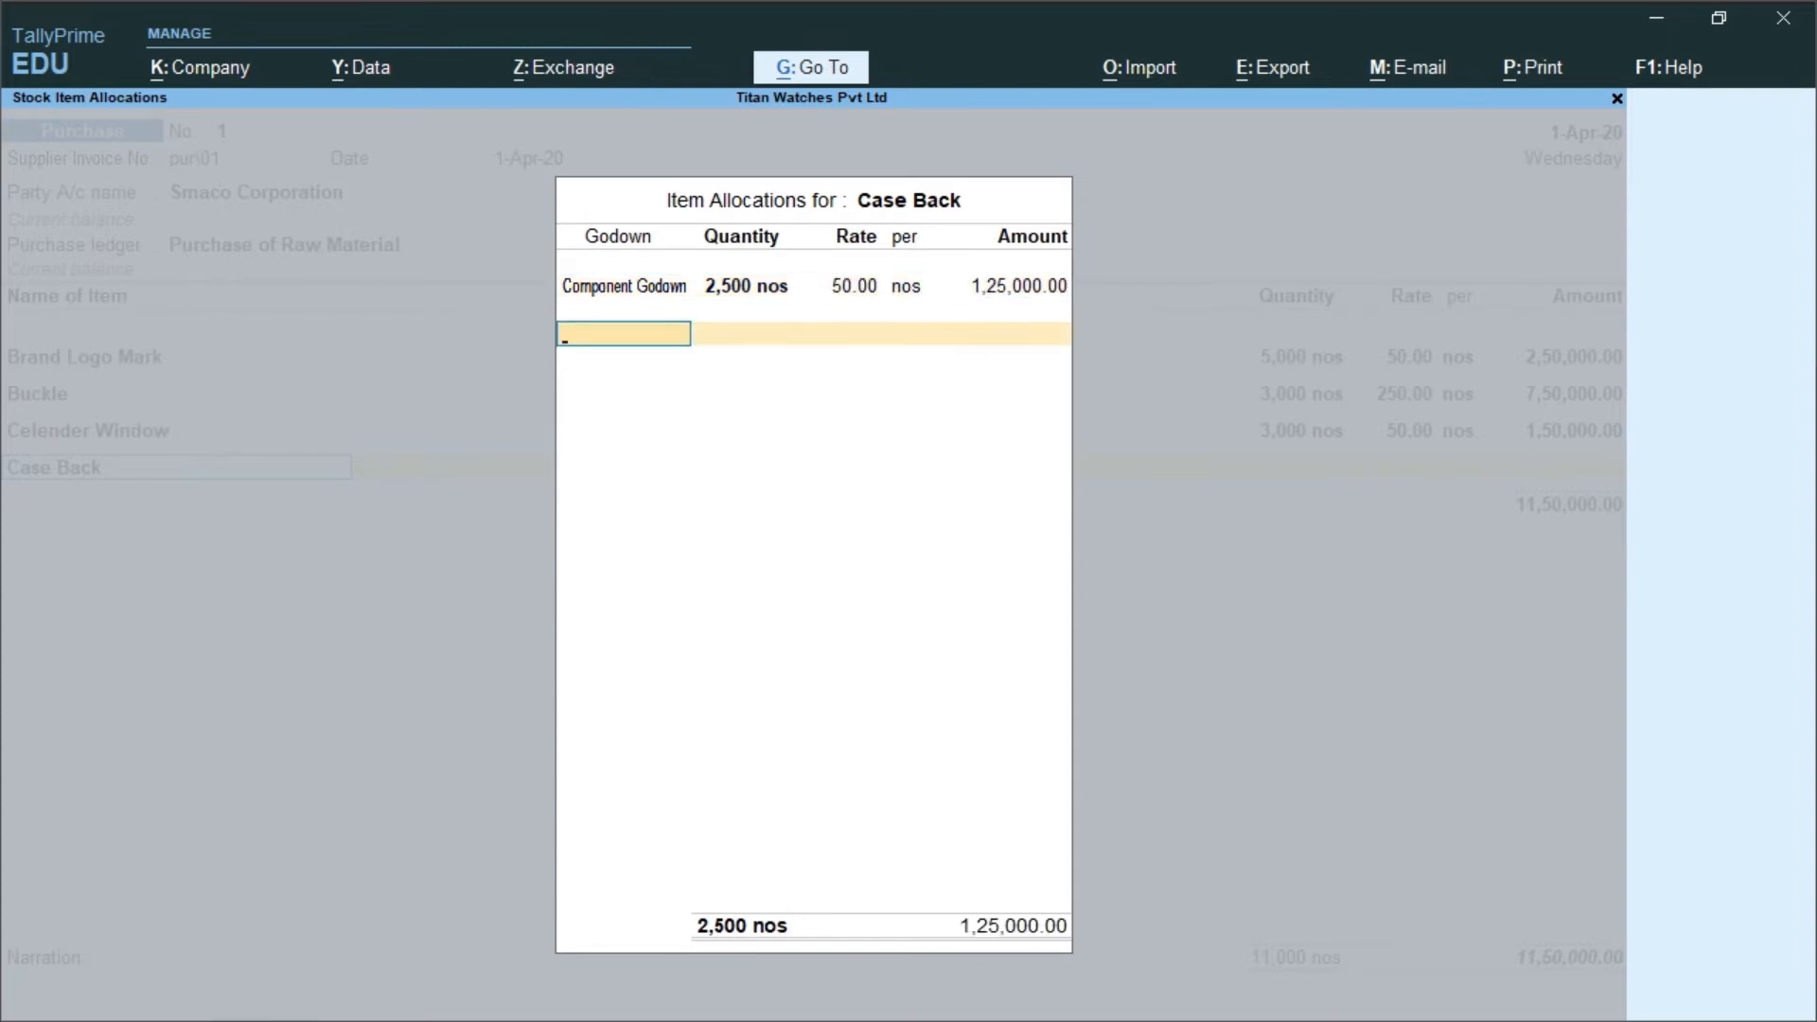
pyautogui.press('Return')
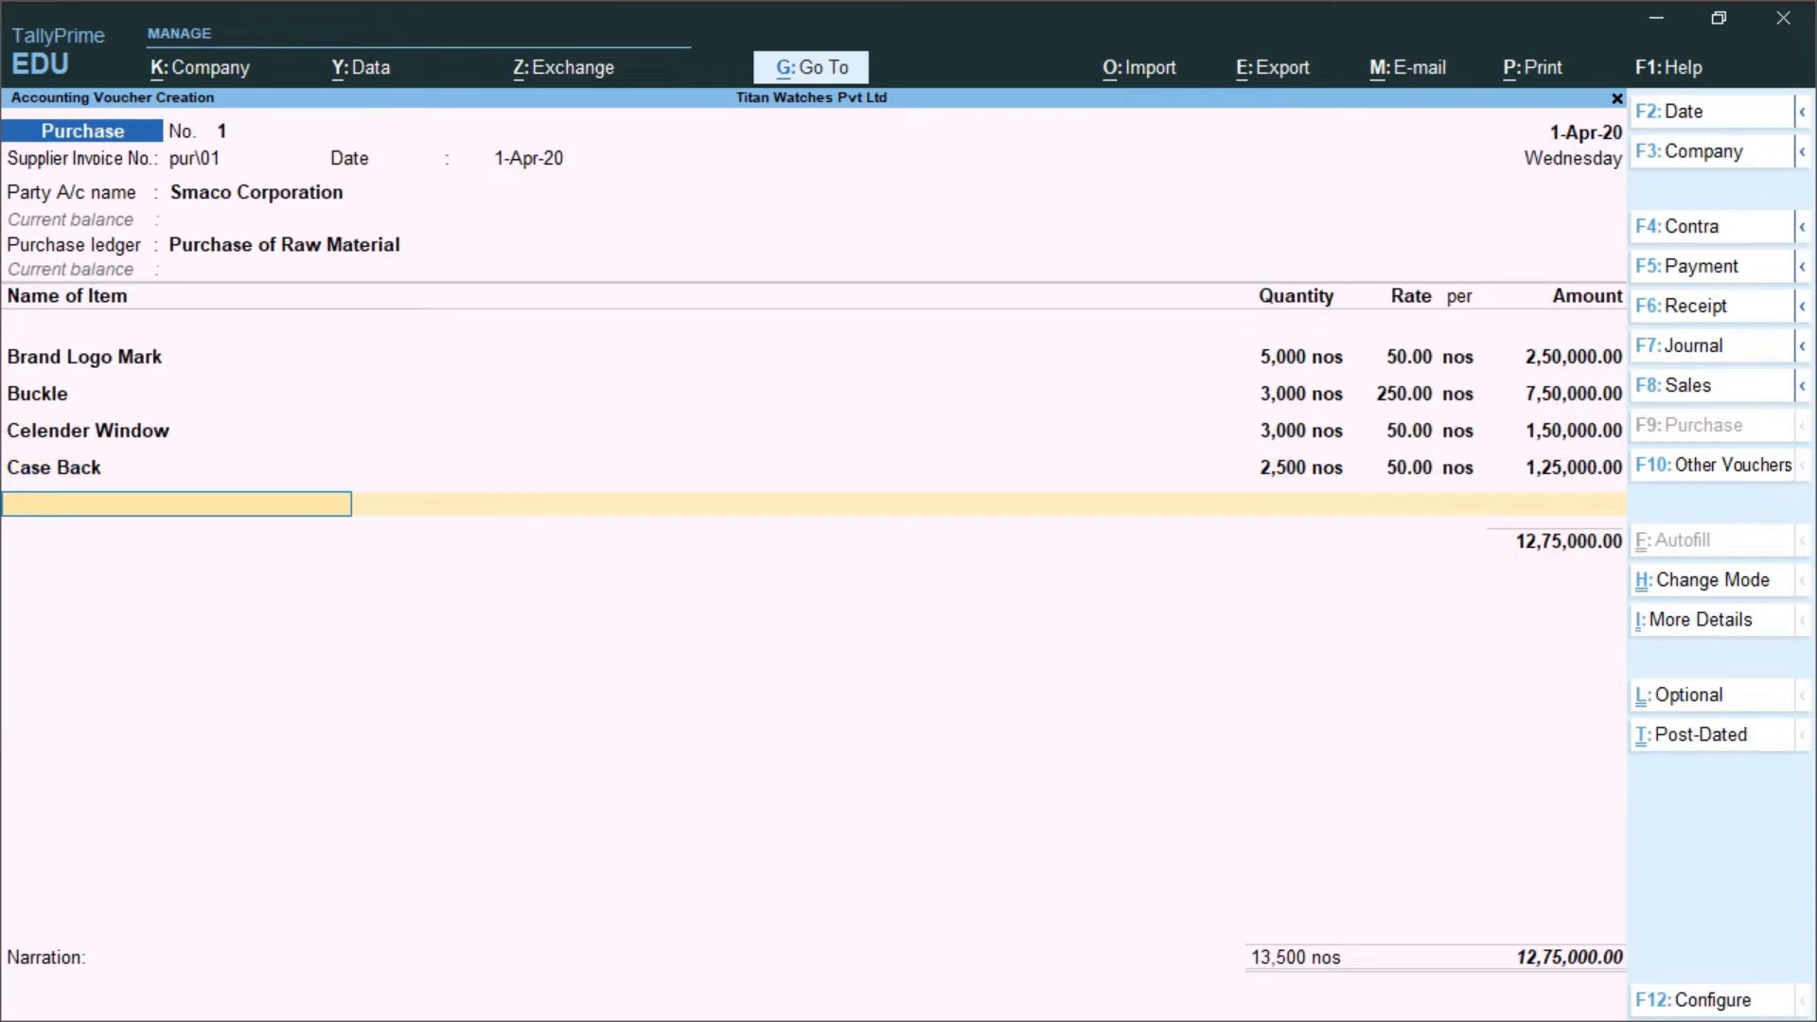
# Add the stock item Case Body as the fifth line and allocate it to Component Godown.
pyautogui.write('Cas')
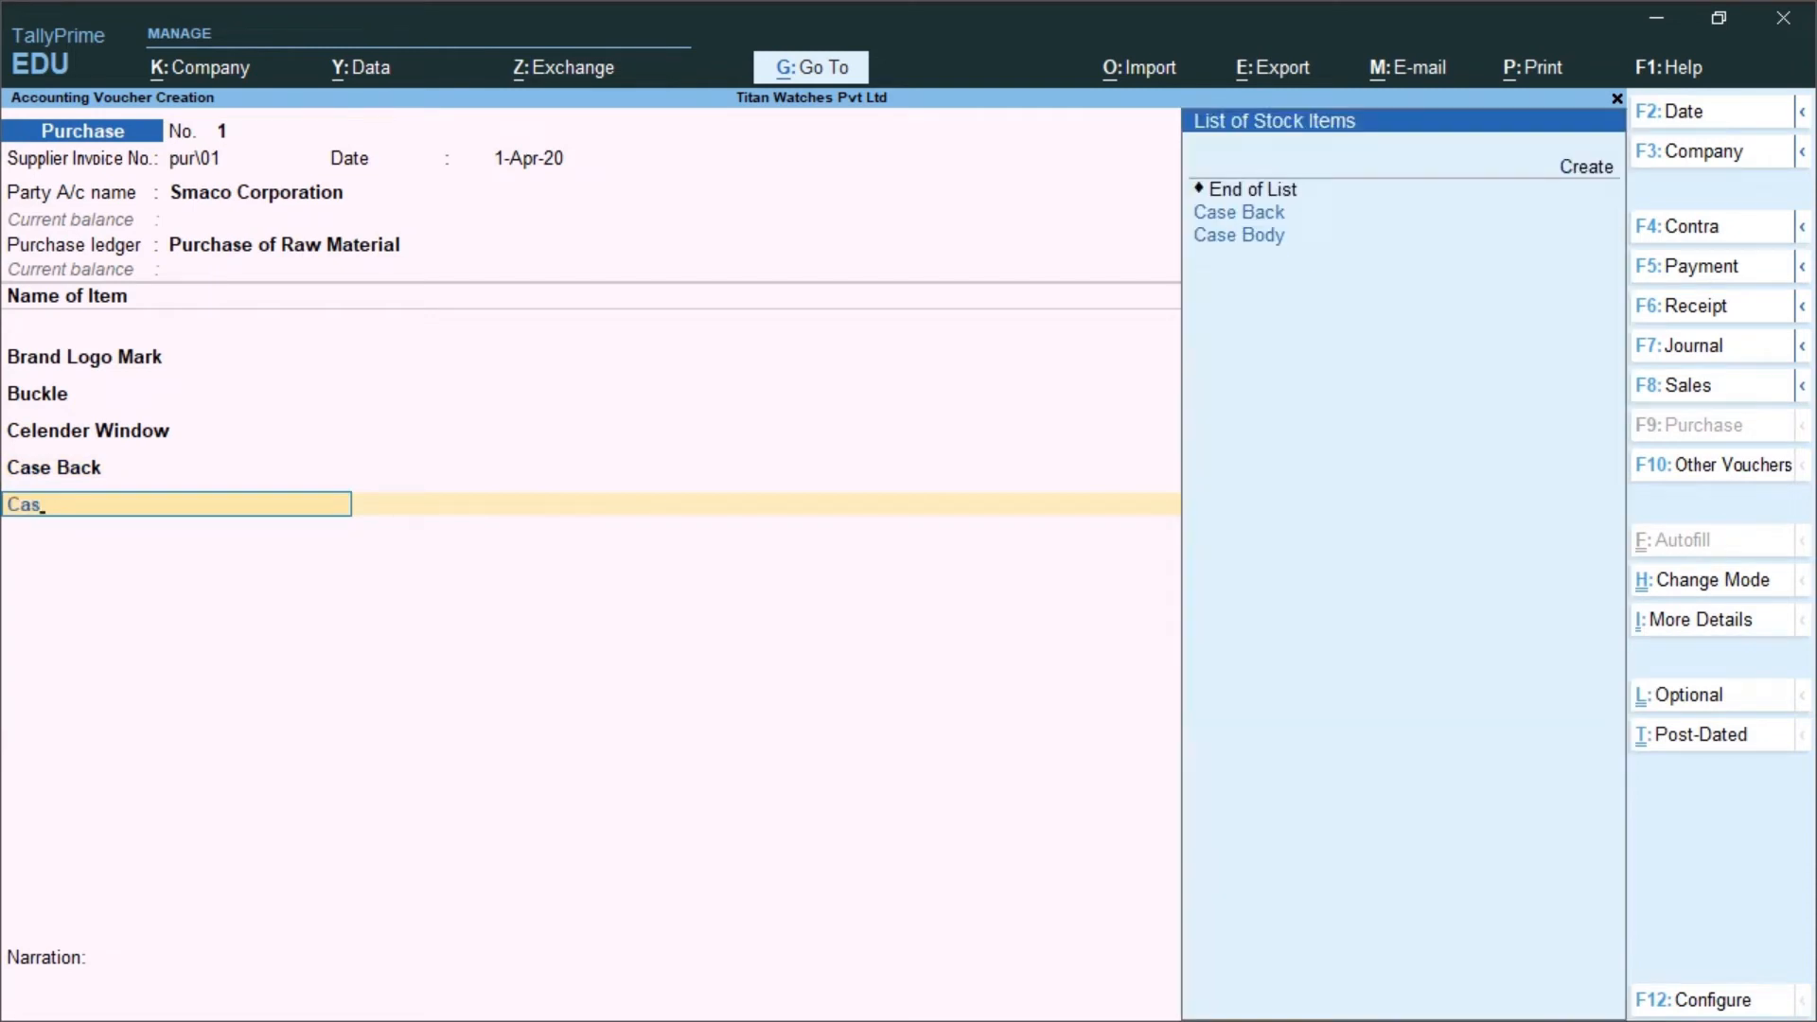
pyautogui.press('Down')
pyautogui.press('Return')
pyautogui.write('Co')
pyautogui.press('Return')
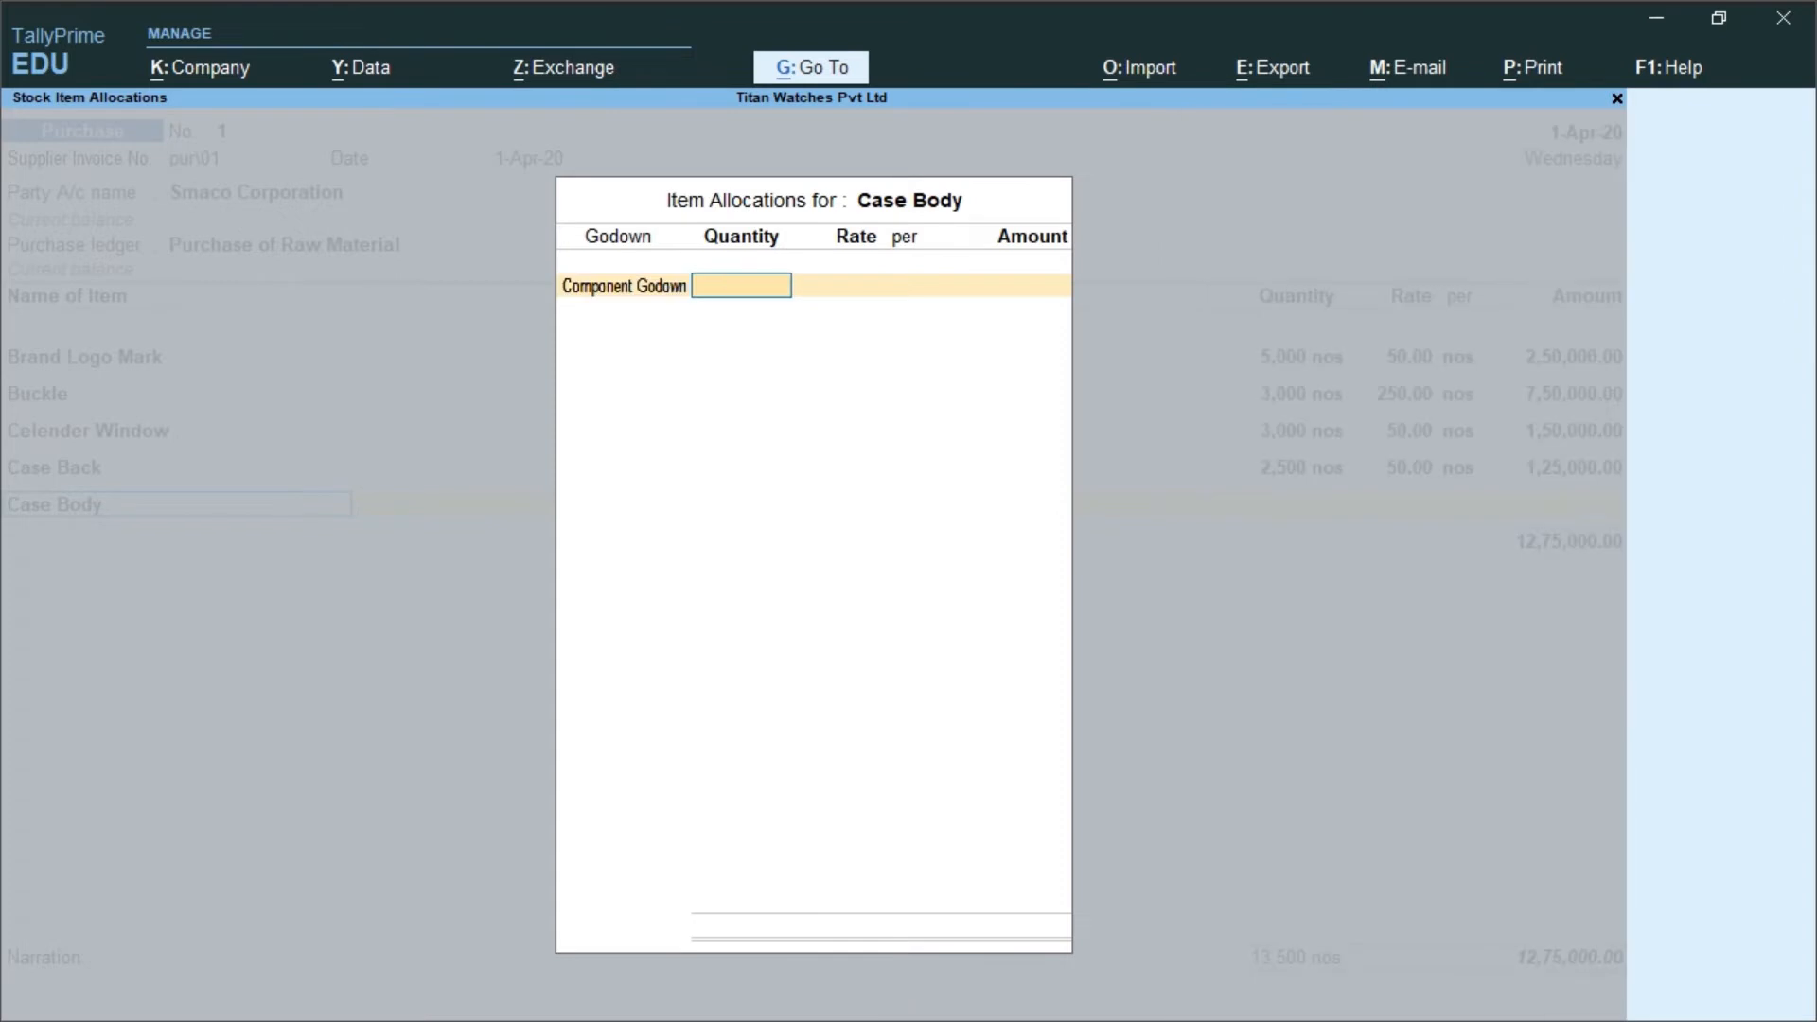
# Enter a quantity of 3,000 nos at a rate of 500 for Case Body and accept its allocation.
pyautogui.write('3000')
pyautogui.press('Return')
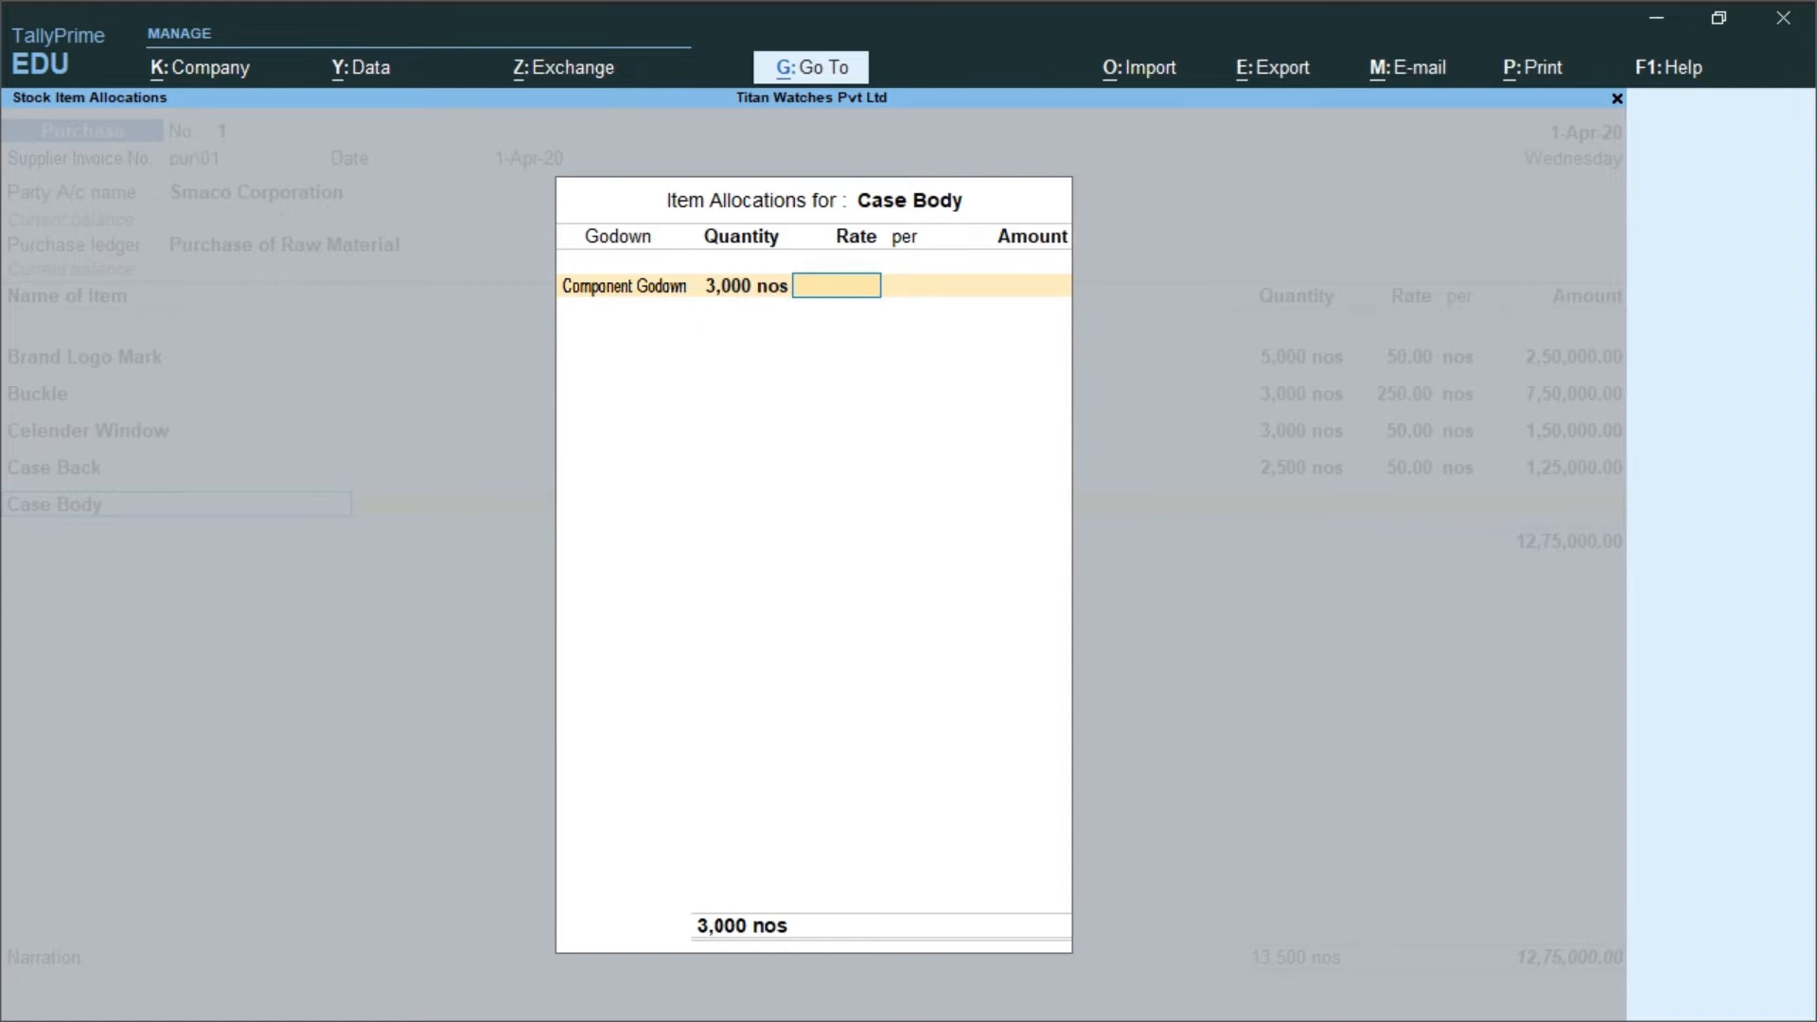
pyautogui.write('500')
pyautogui.press('Return')
pyautogui.press('Return')
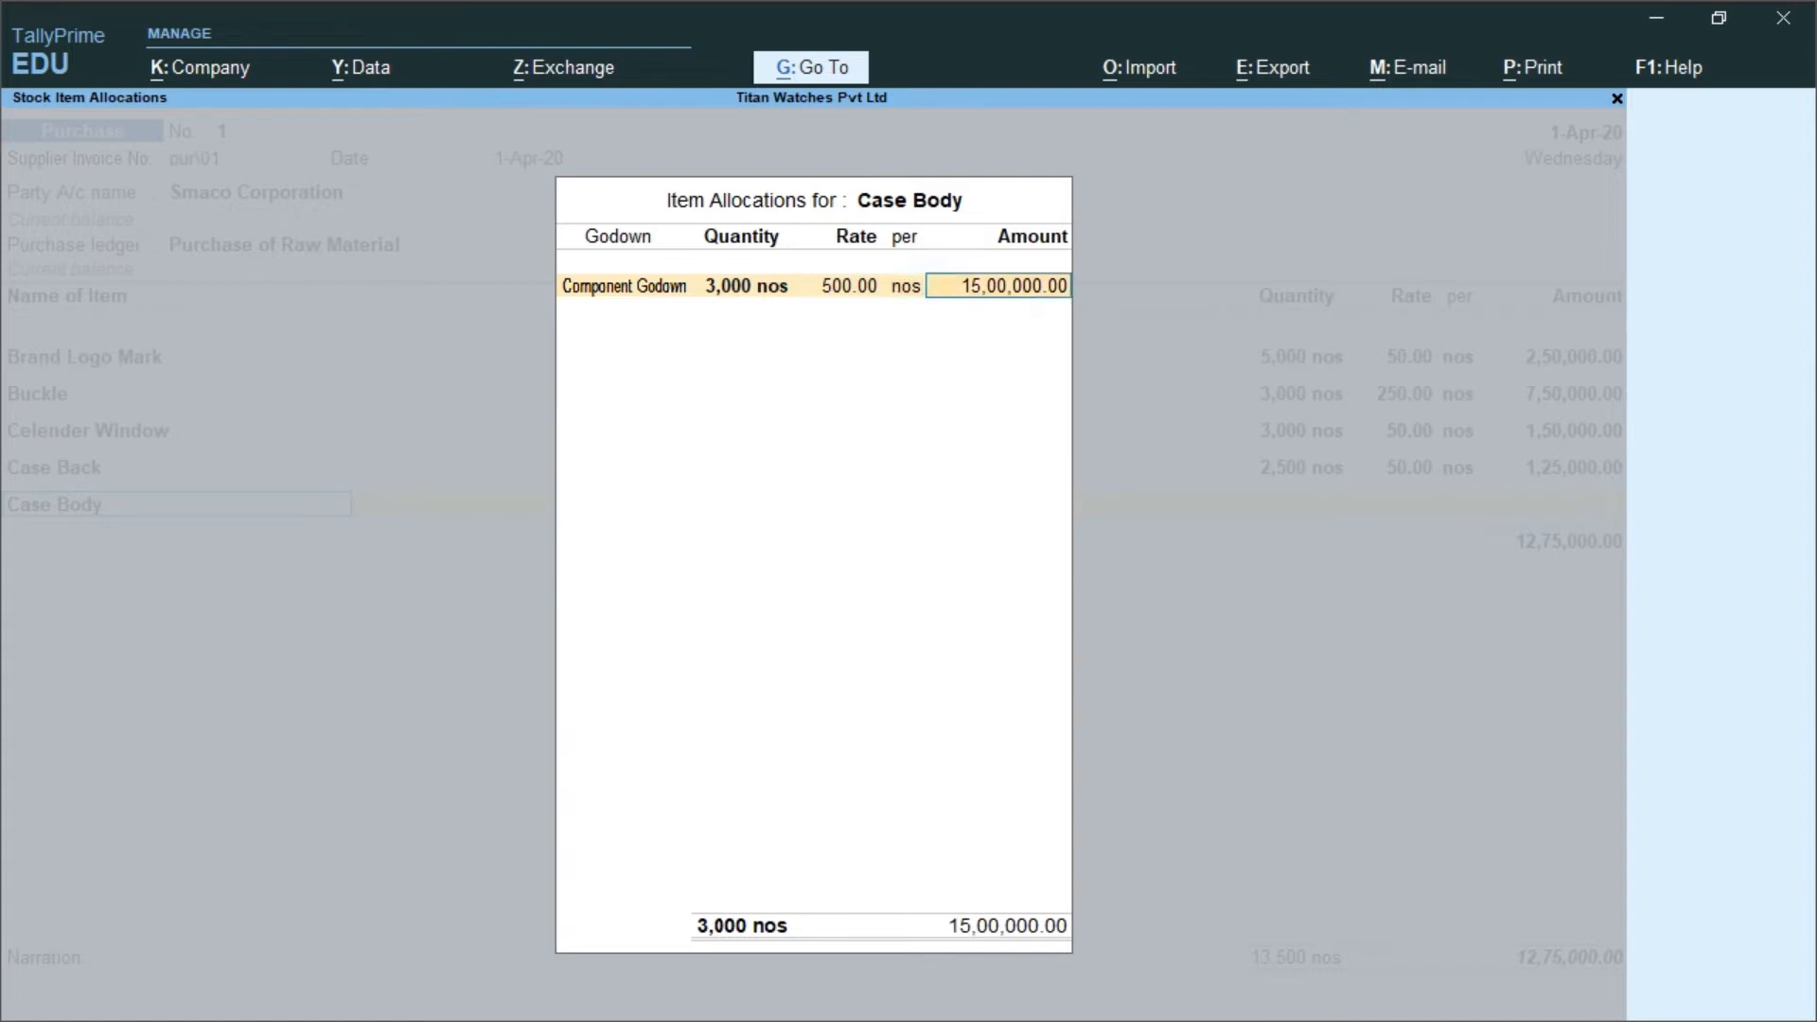
pyautogui.press('Return')
pyautogui.press('Return')
pyautogui.press('Return')
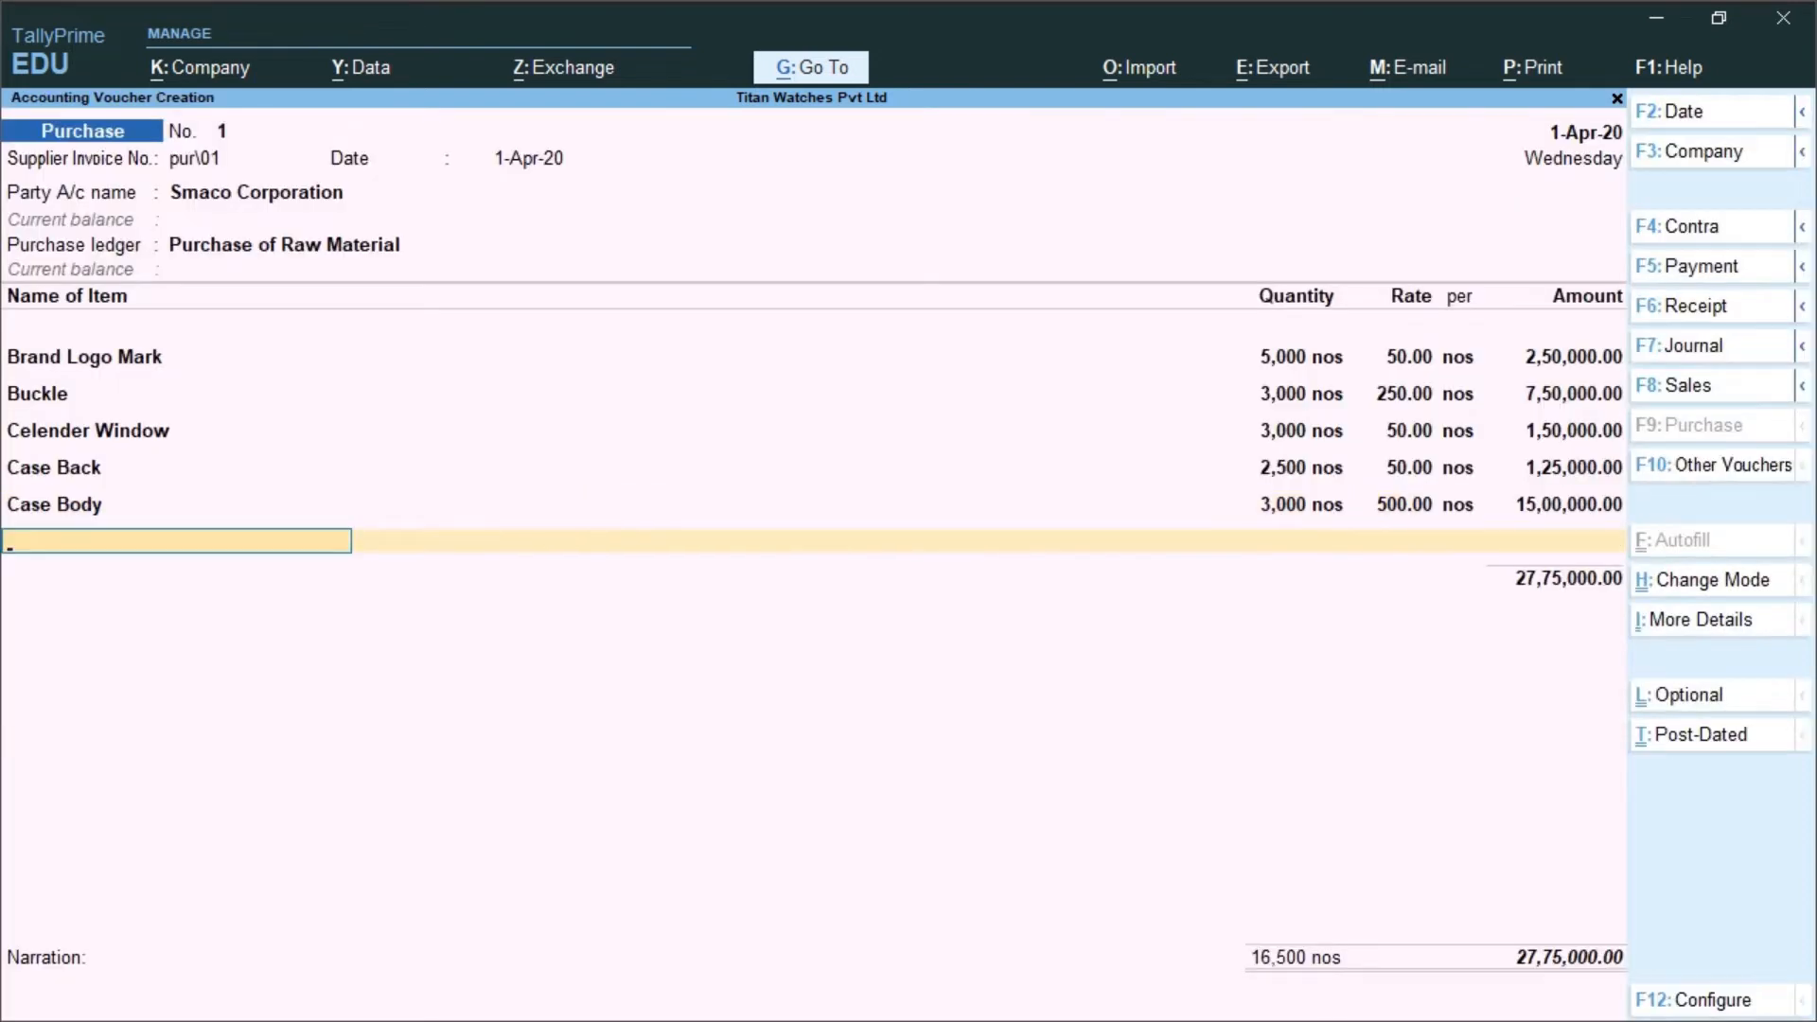
# Add the stock item Crown as the sixth line and allocate it to Component Godown.
pyautogui.write('Cr')
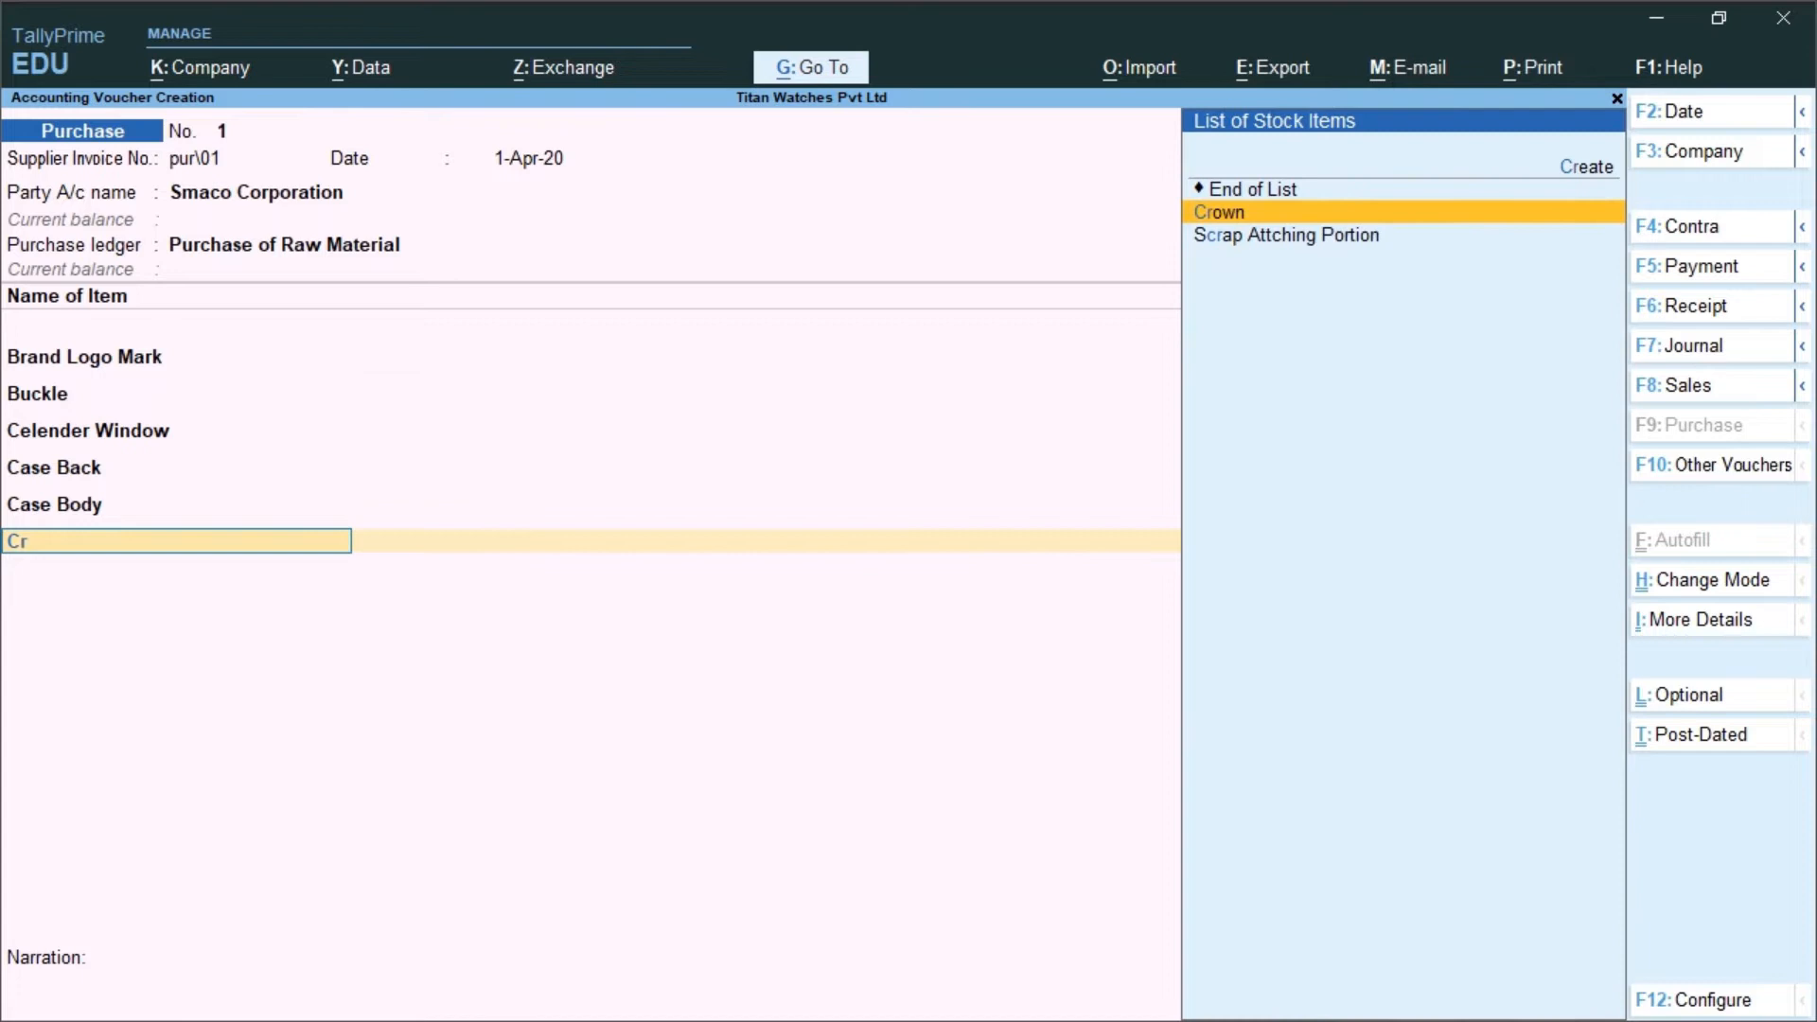
pyautogui.press('Return')
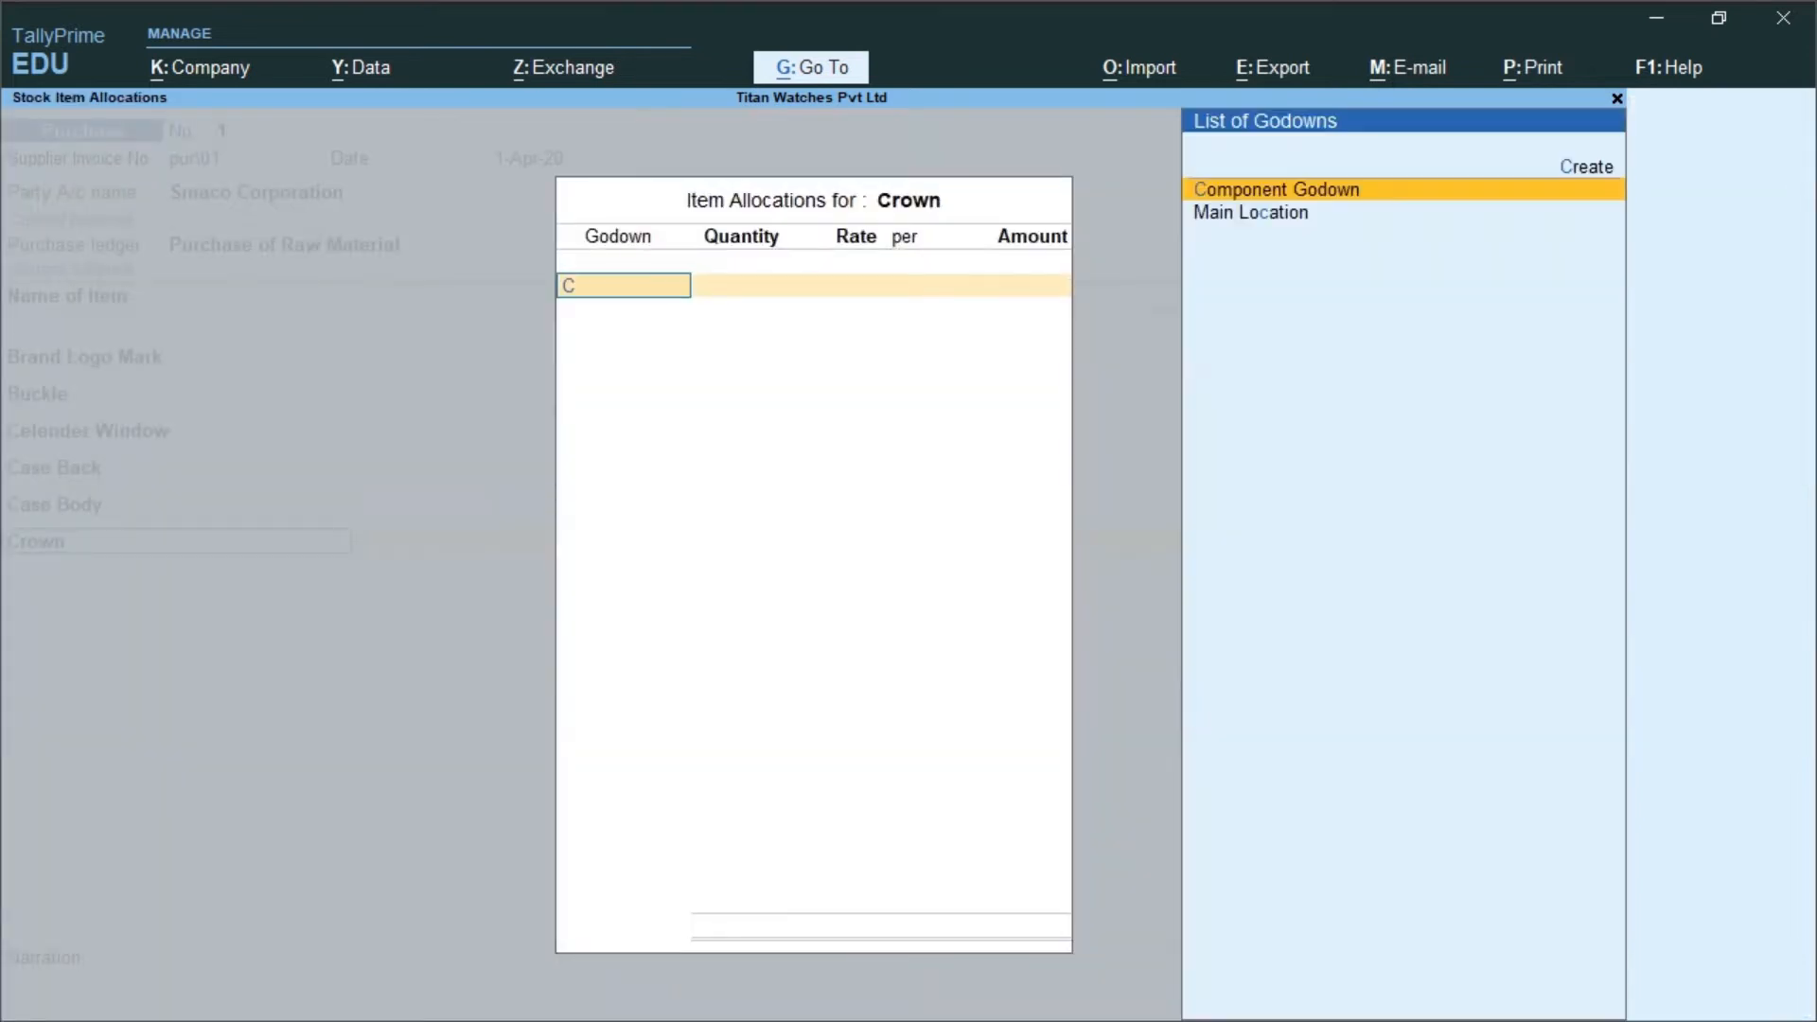
pyautogui.press('Return')
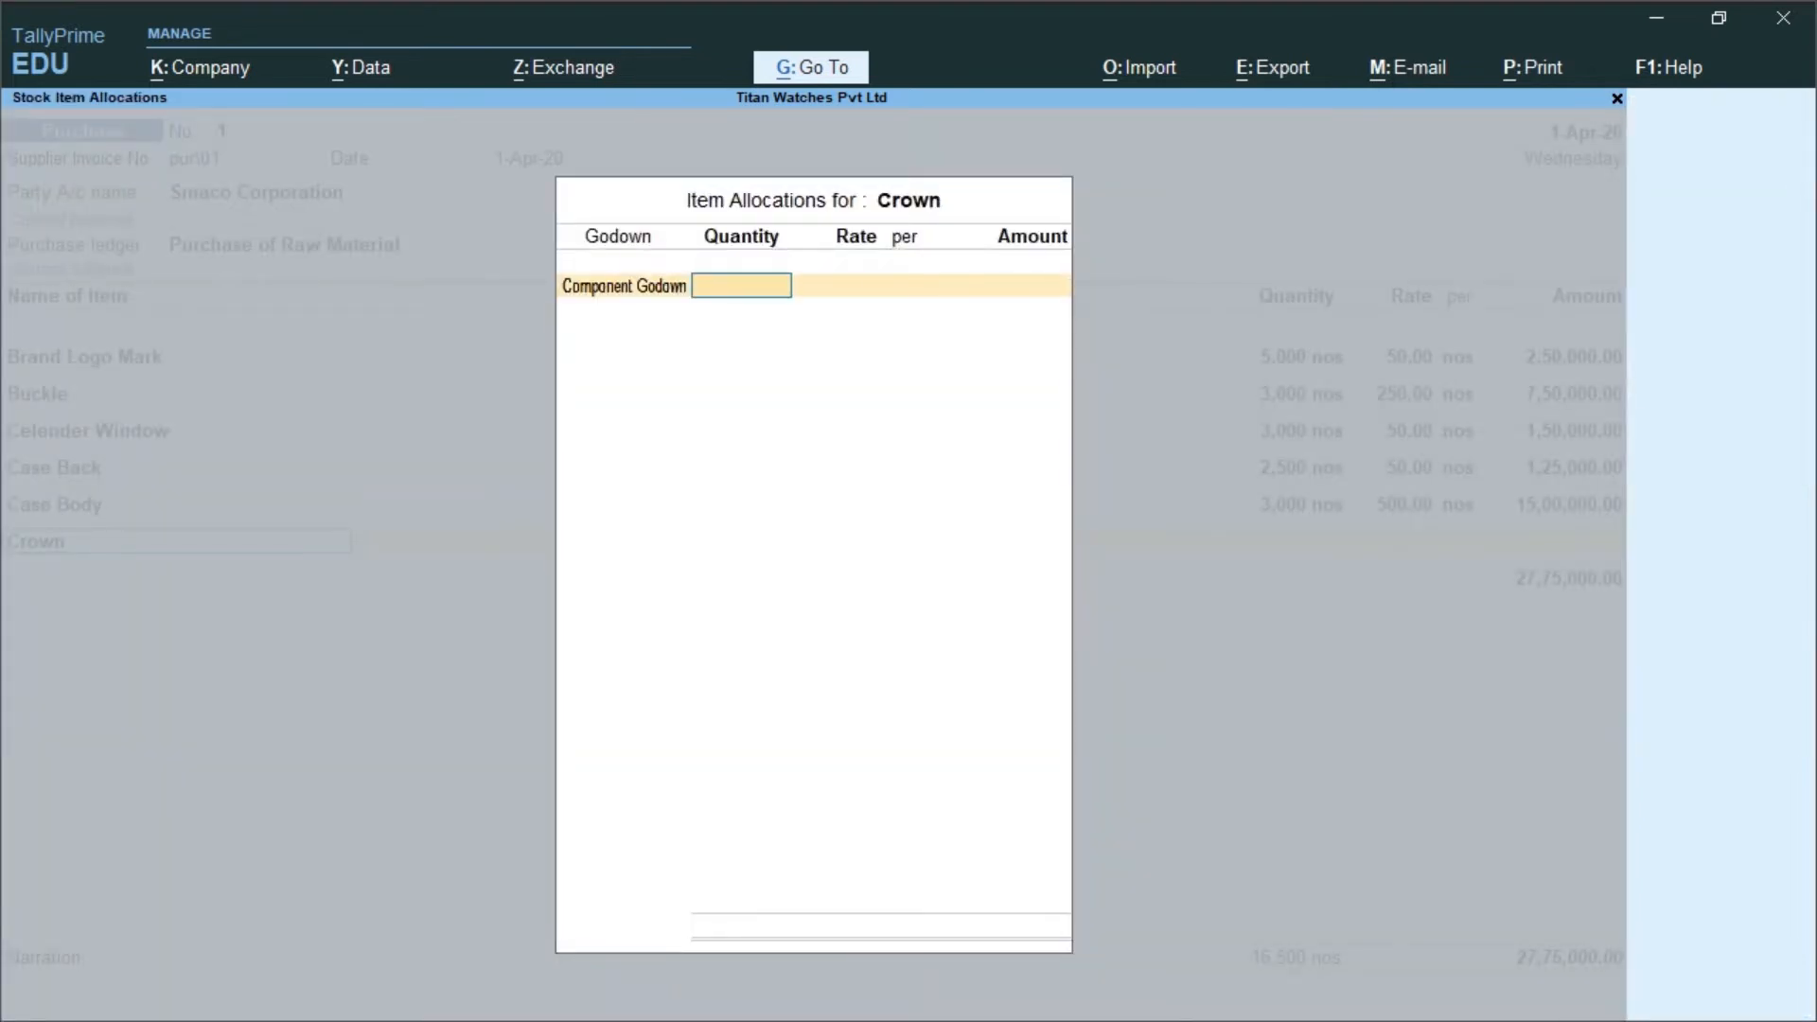
# Enter a quantity of 3,000 nos at a rate of 20 for Crown and accept its allocation.
pyautogui.write('3000')
pyautogui.press('Return')
pyautogui.write('20')
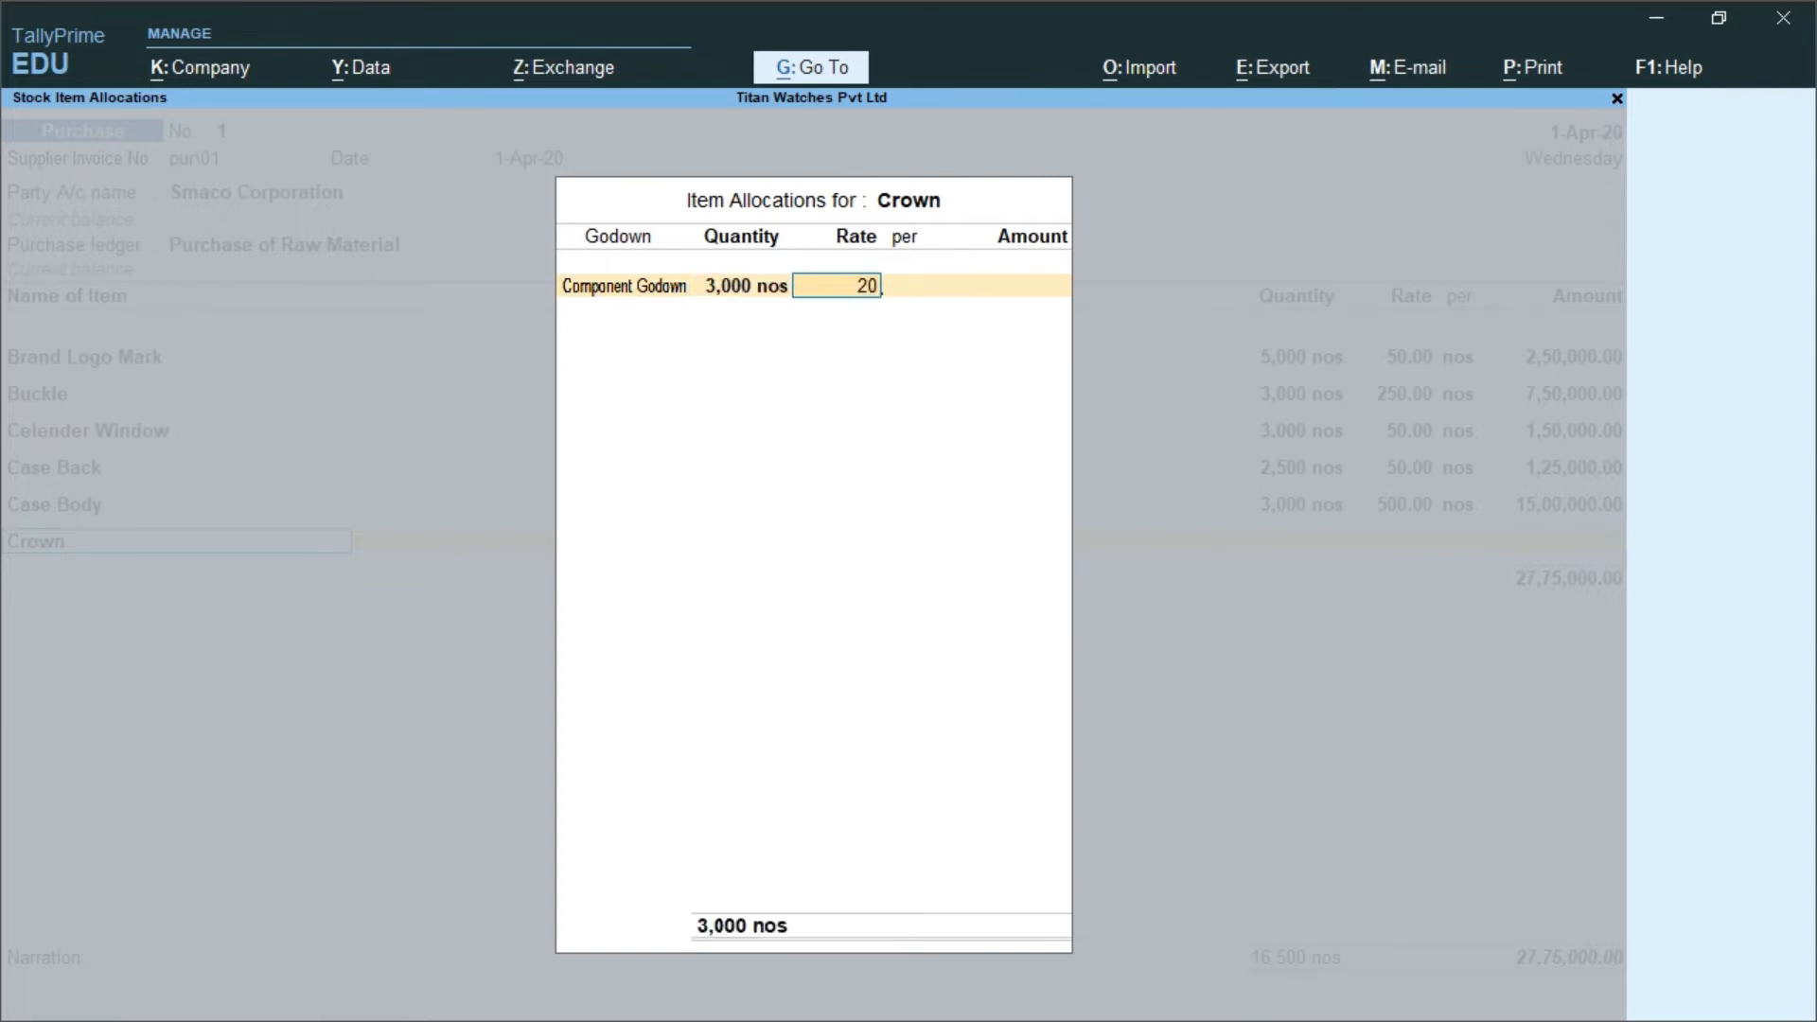
pyautogui.press('Return')
pyautogui.press('Return')
pyautogui.press('Return')
pyautogui.press('Return')
pyautogui.press('Return')
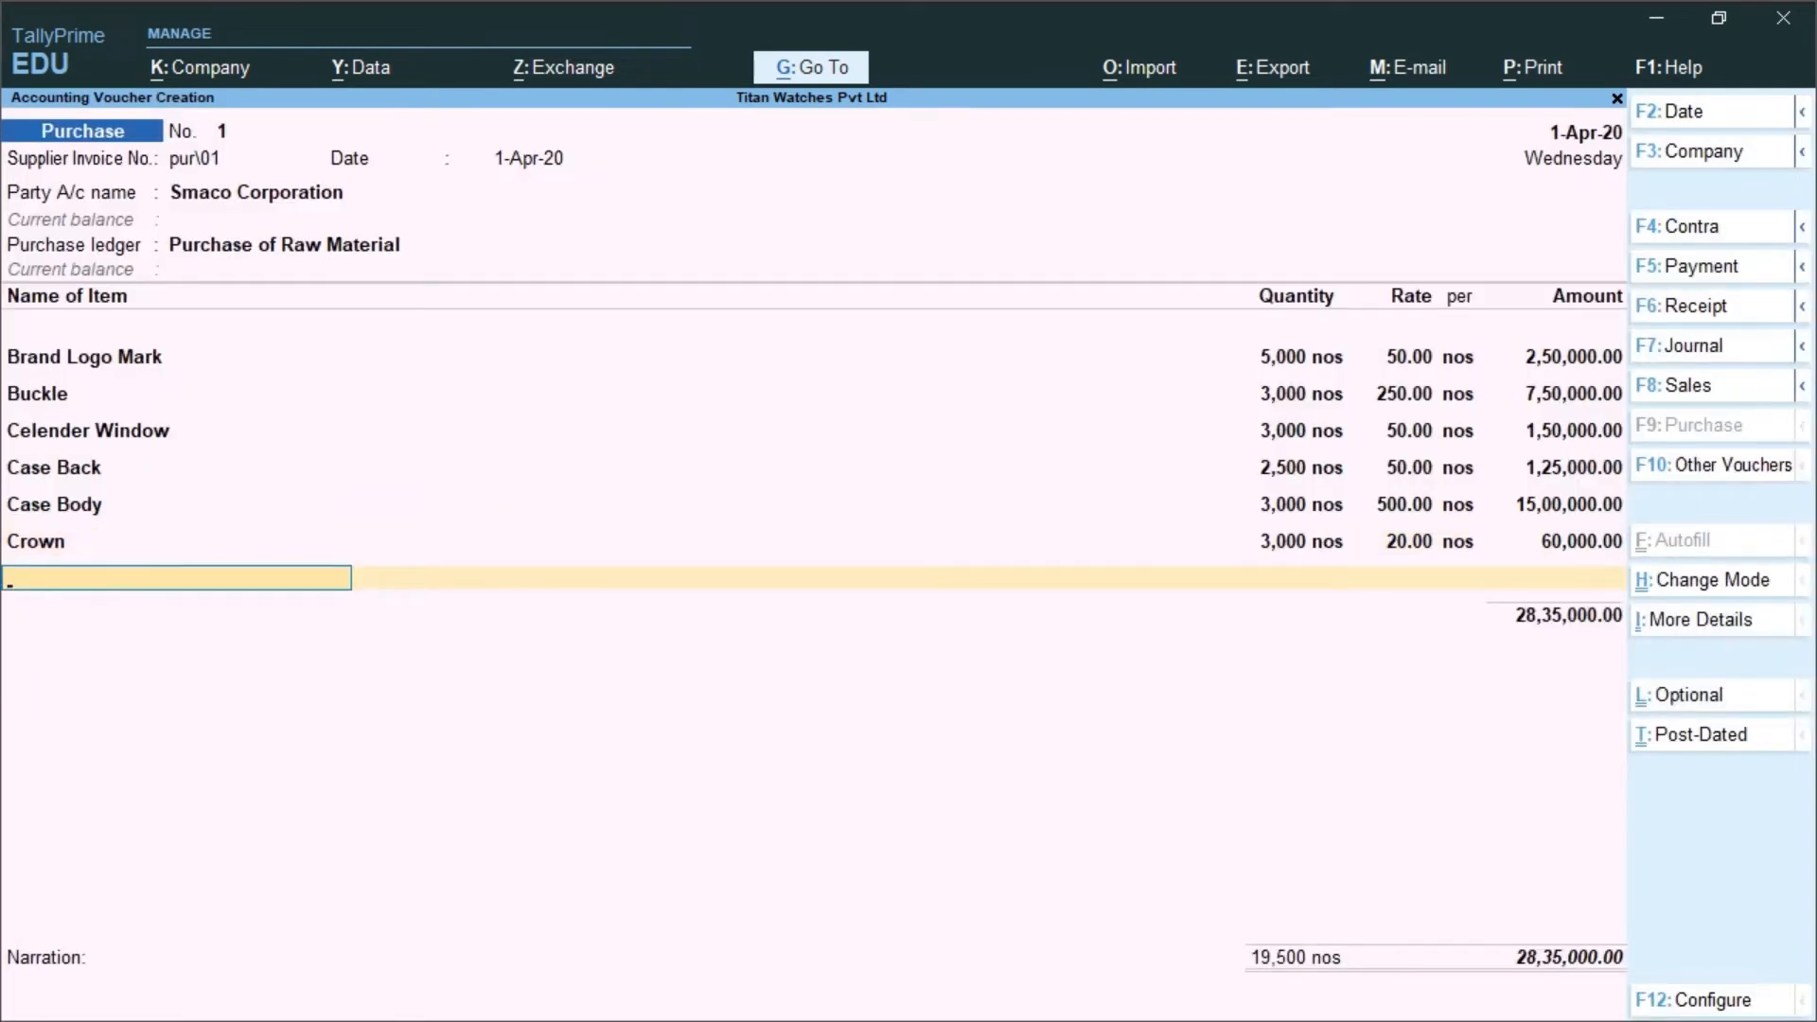
# Add the stock item Dial Second Hand as the seventh line and allocate it to Component Godown.
pyautogui.write('D')
pyautogui.press('Return')
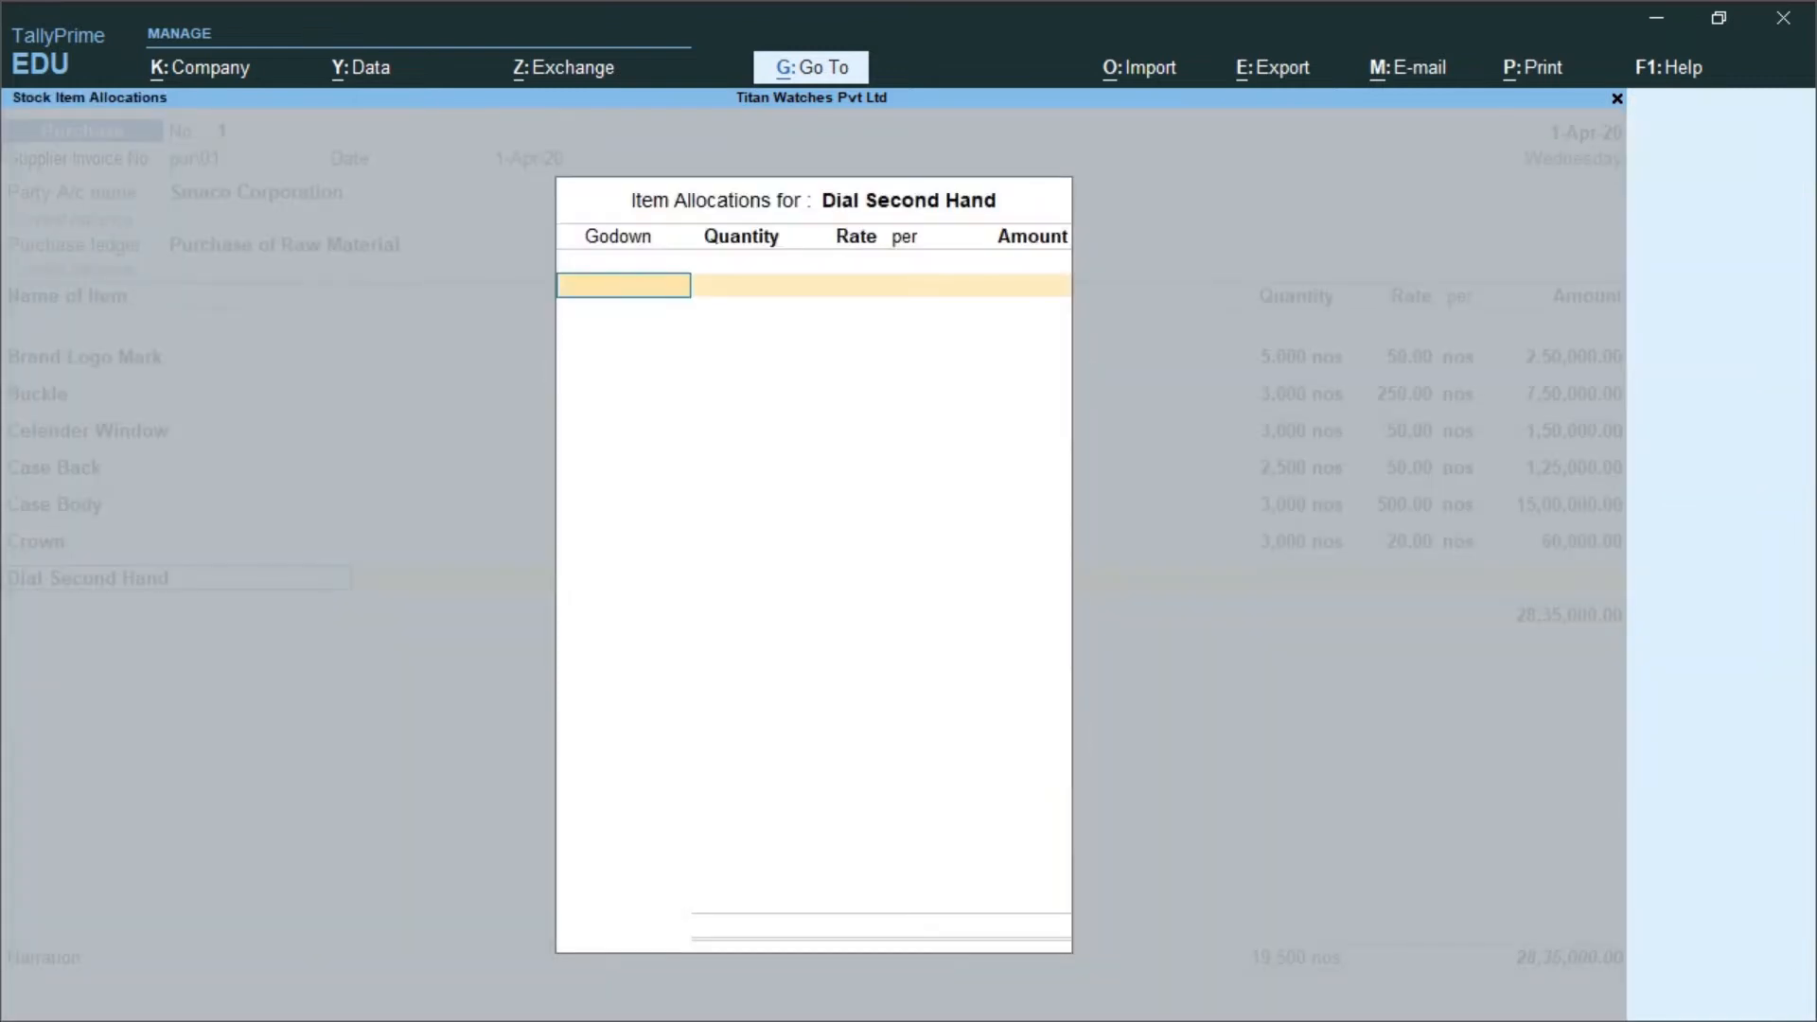
pyautogui.write('Co')
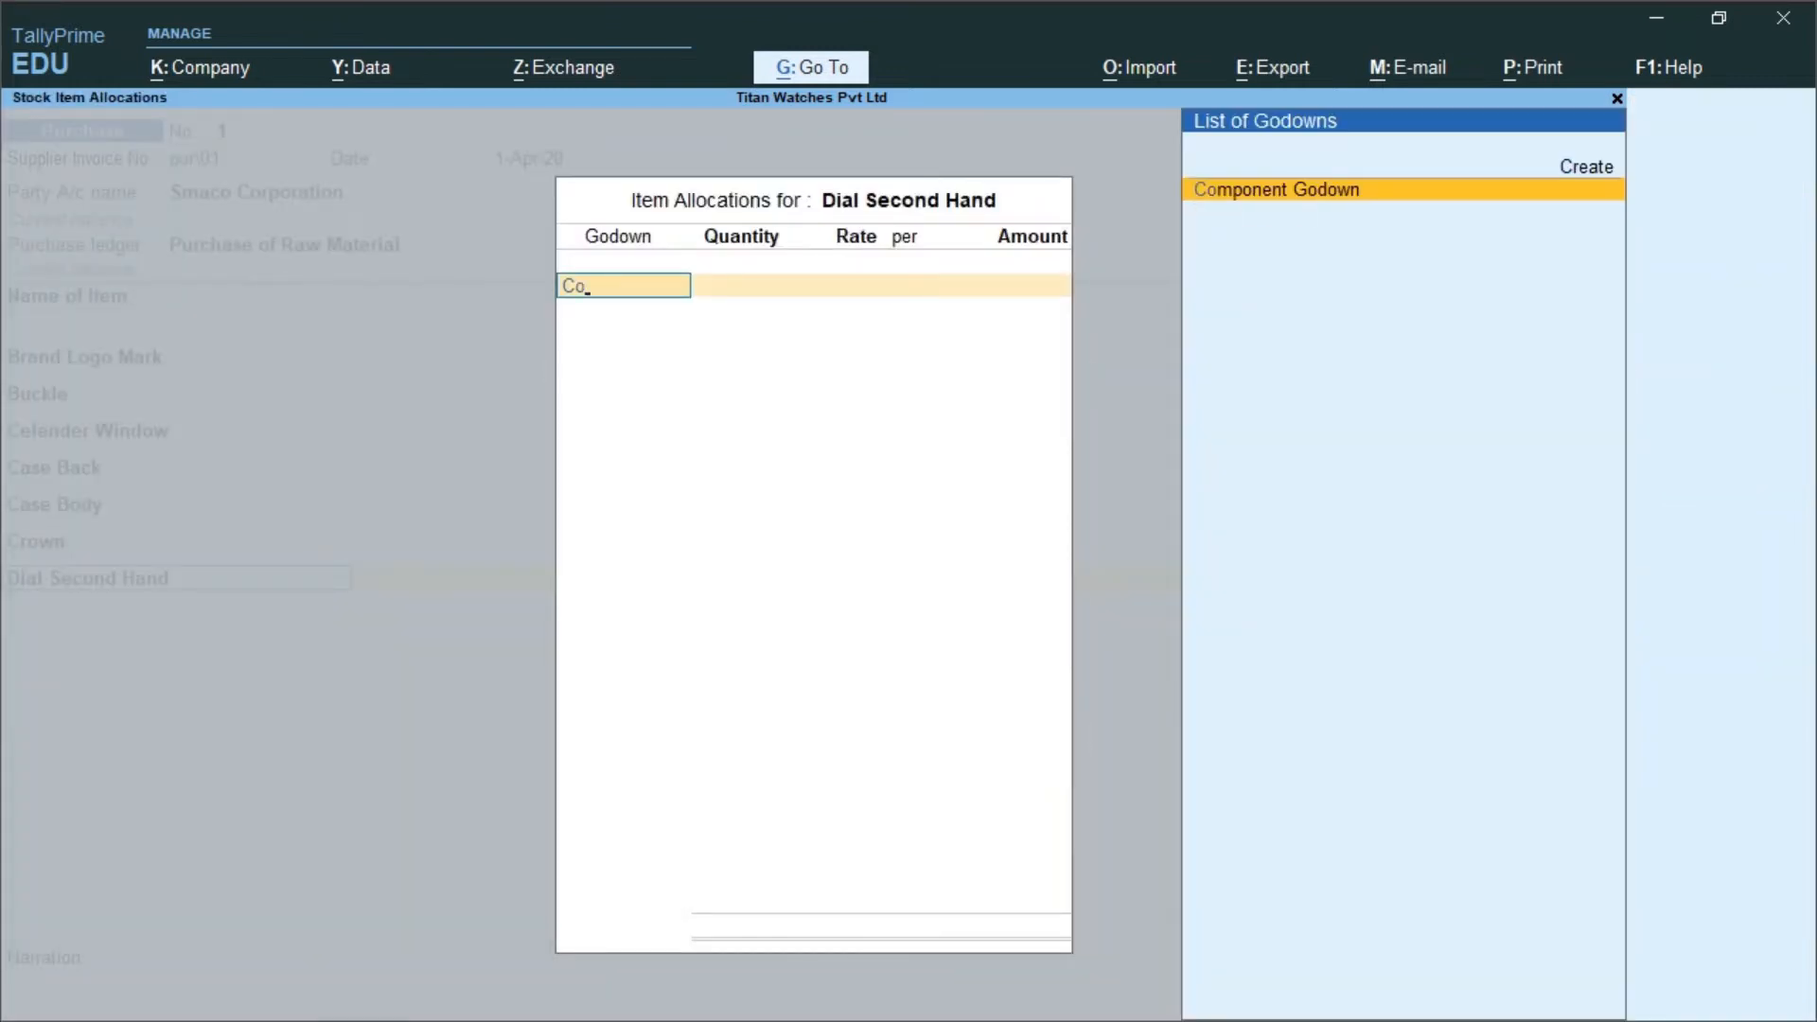
pyautogui.press('Return')
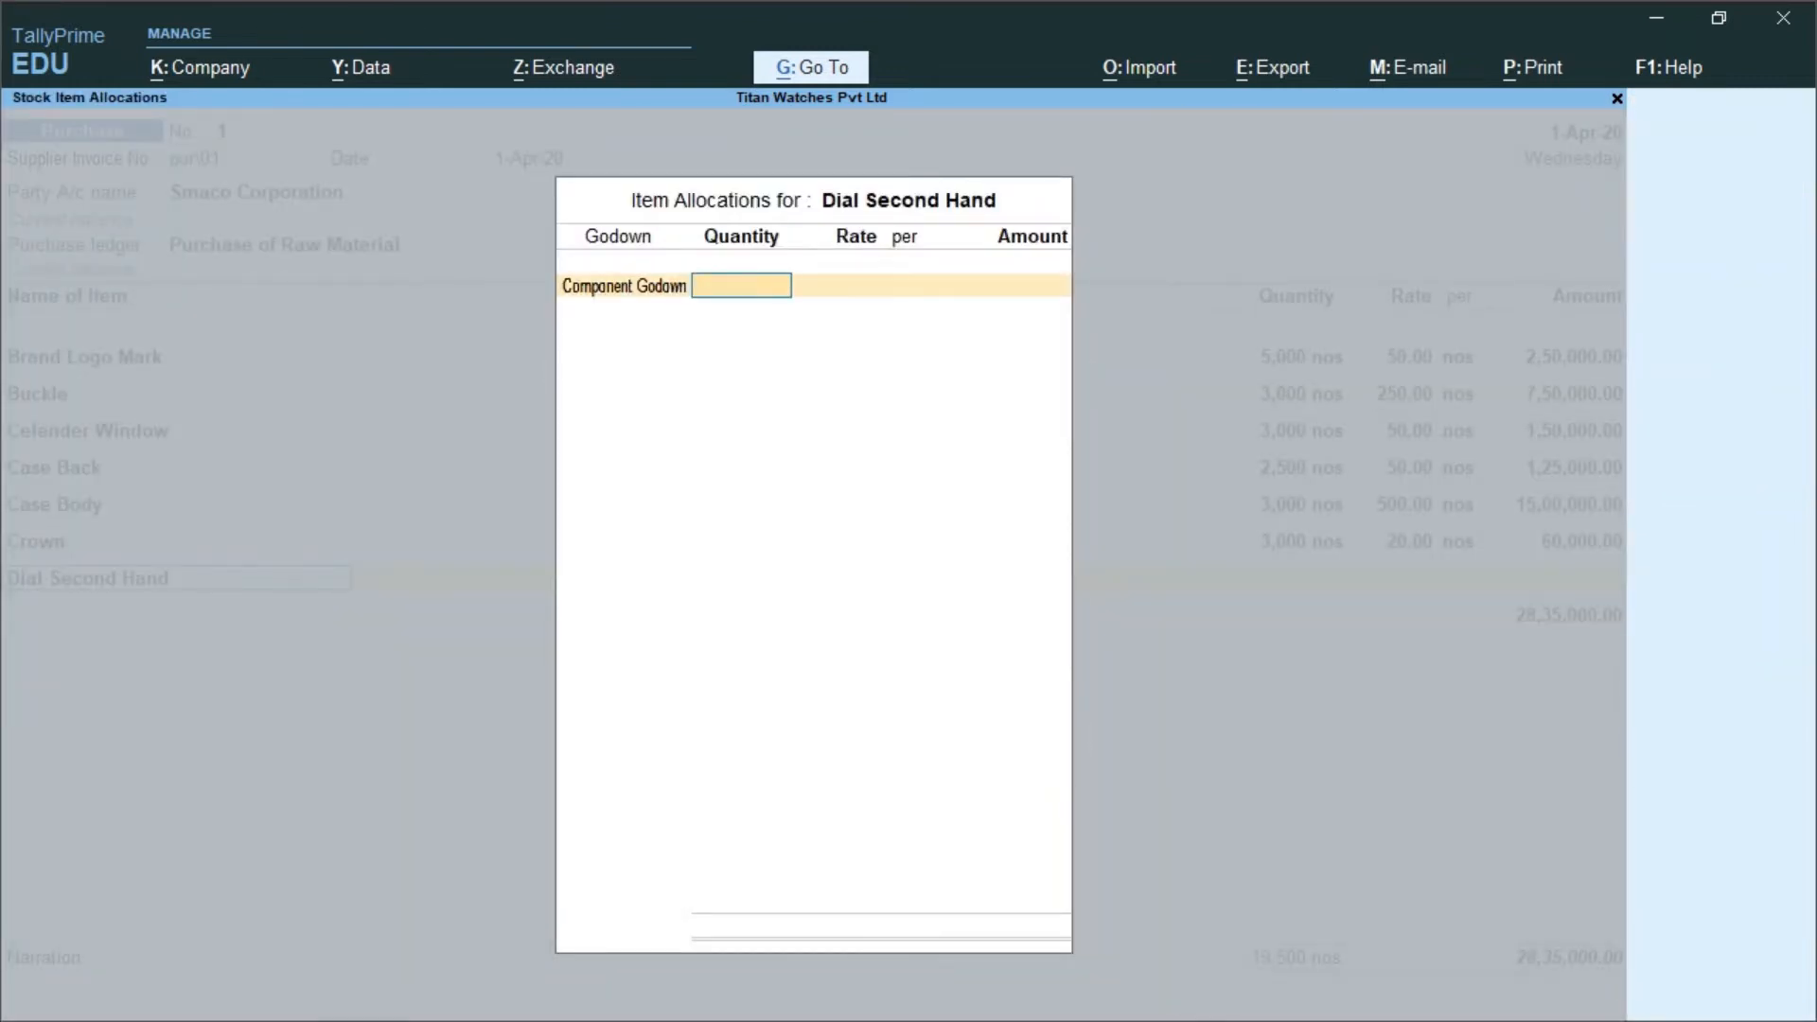
# Enter a quantity of 3,000 nos at a rate of 50 for Dial Second Hand and accept its allocation.
pyautogui.write('3000')
pyautogui.press('Return')
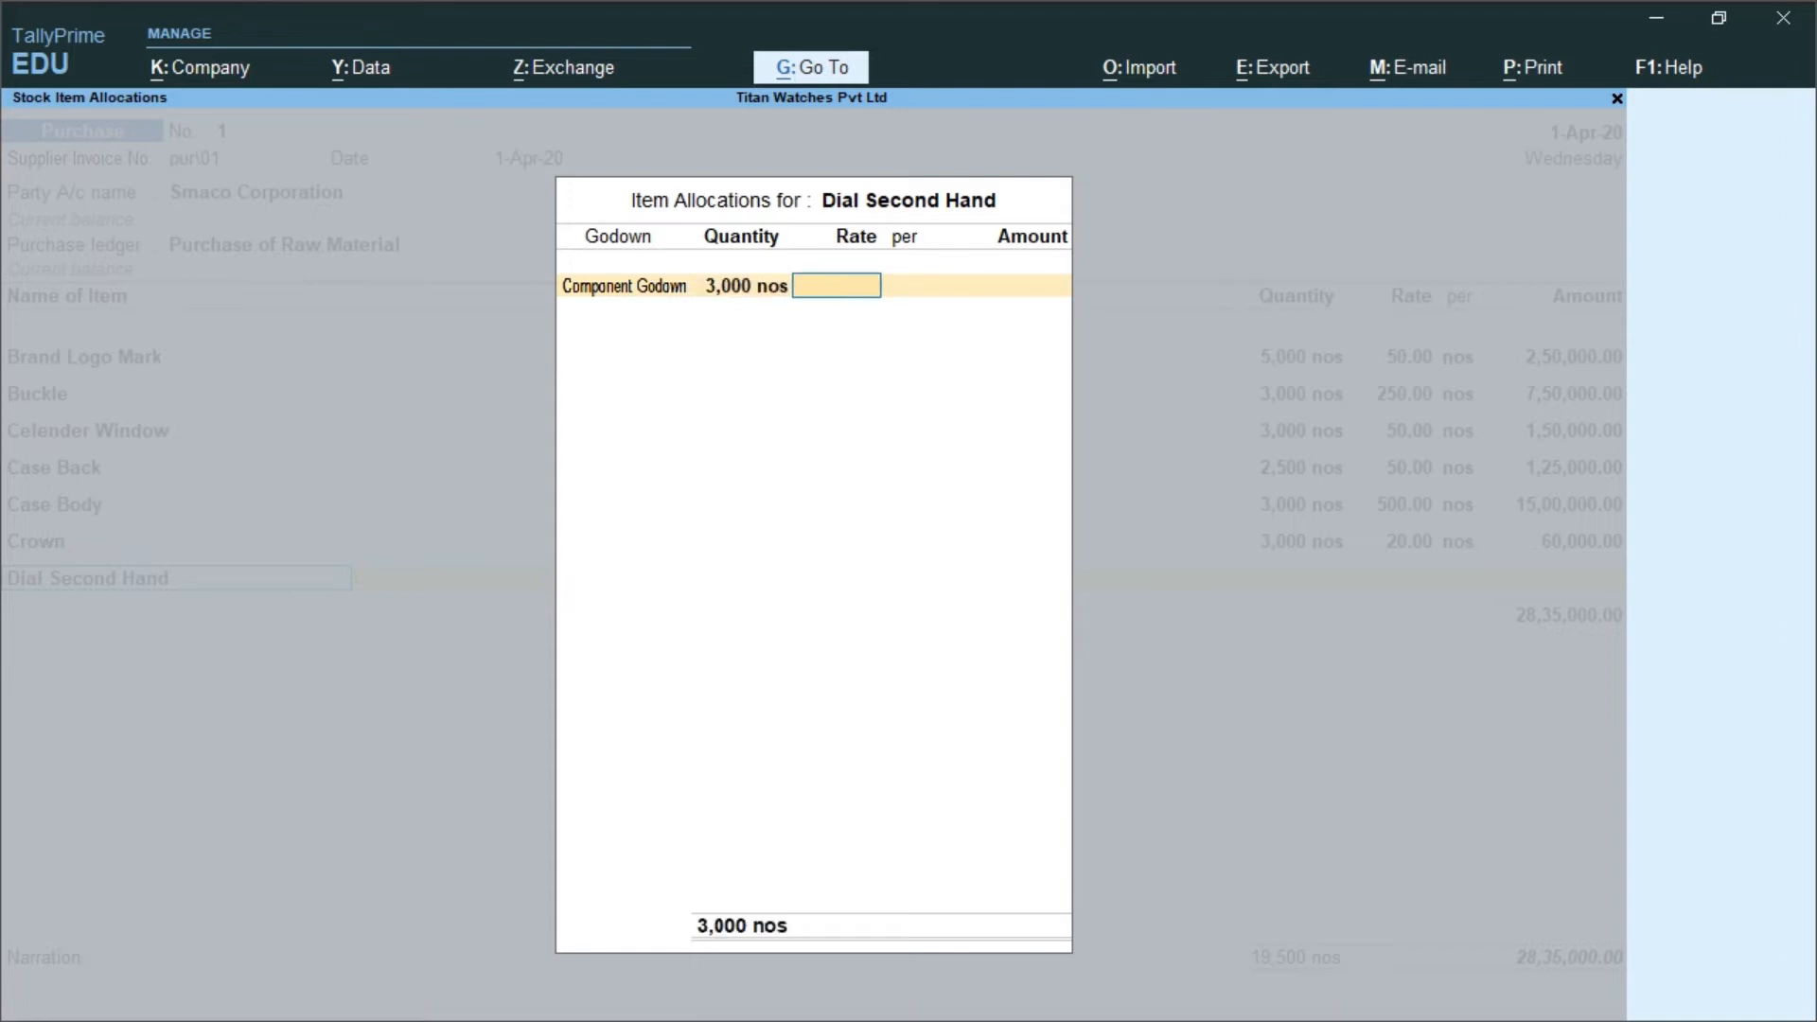
pyautogui.write('50')
pyautogui.press('Return')
pyautogui.press('Return')
pyautogui.press('Return')
pyautogui.press('Return')
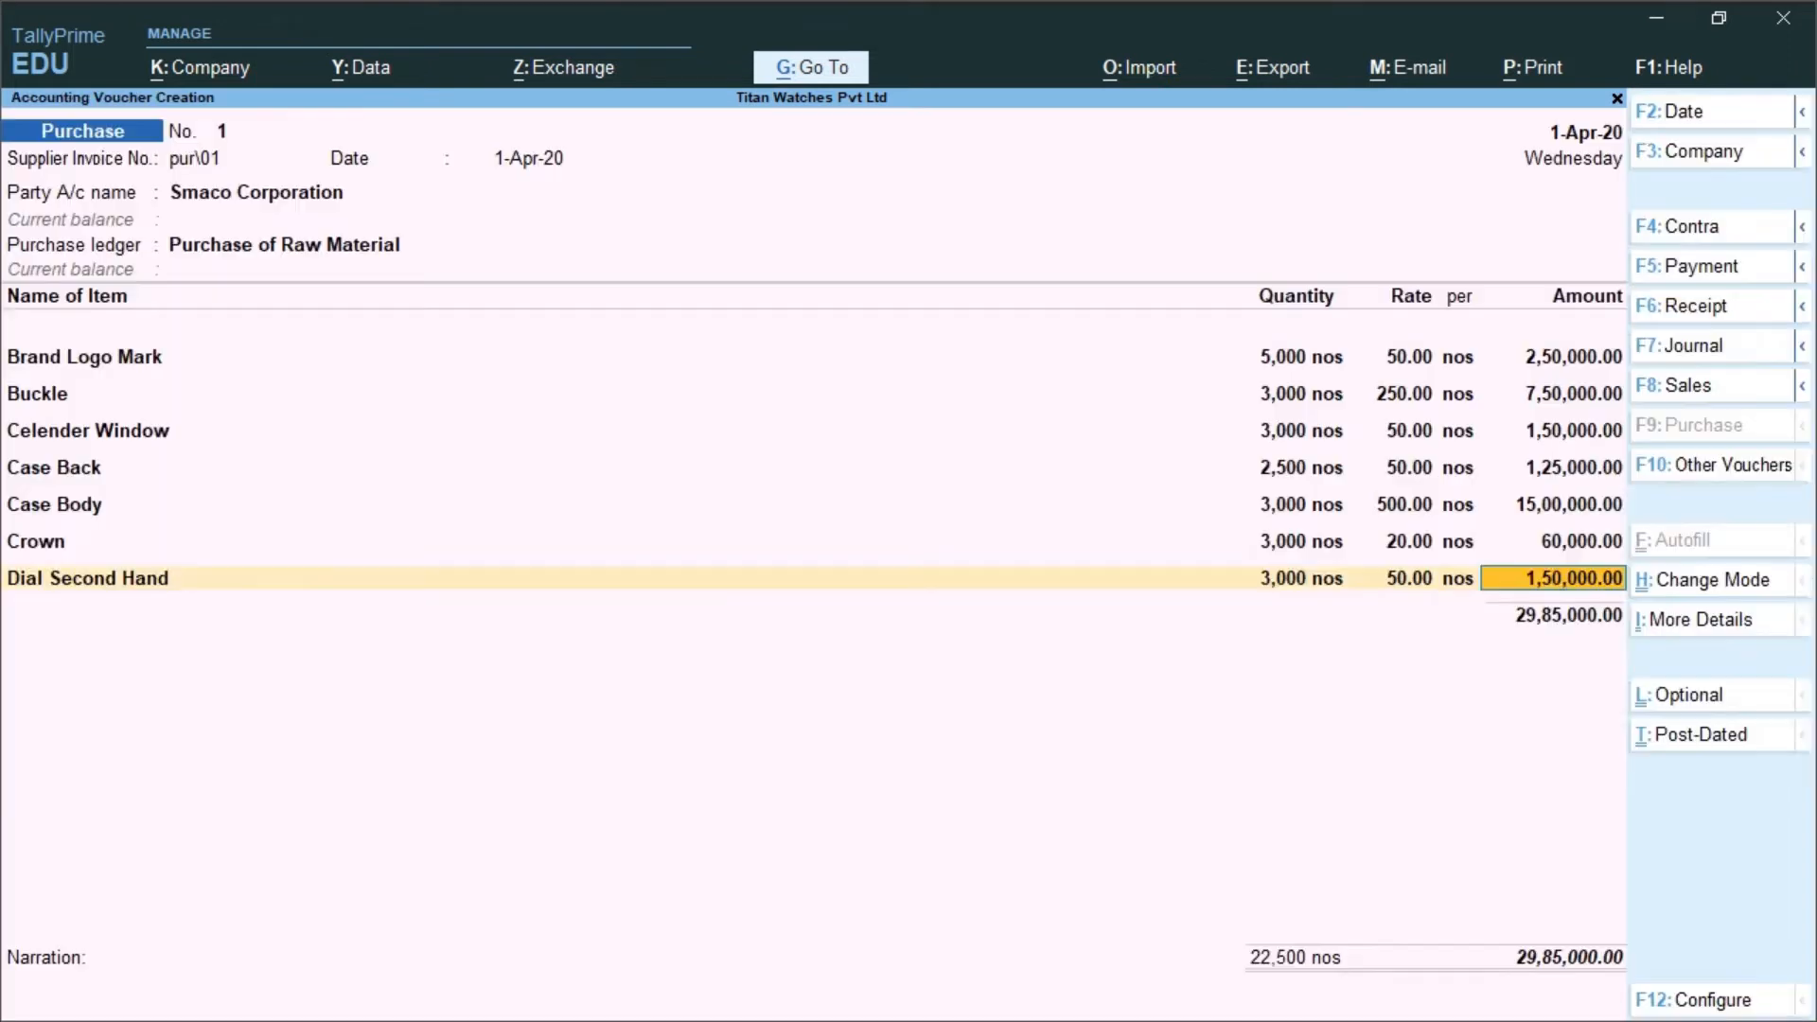
pyautogui.press('Return')
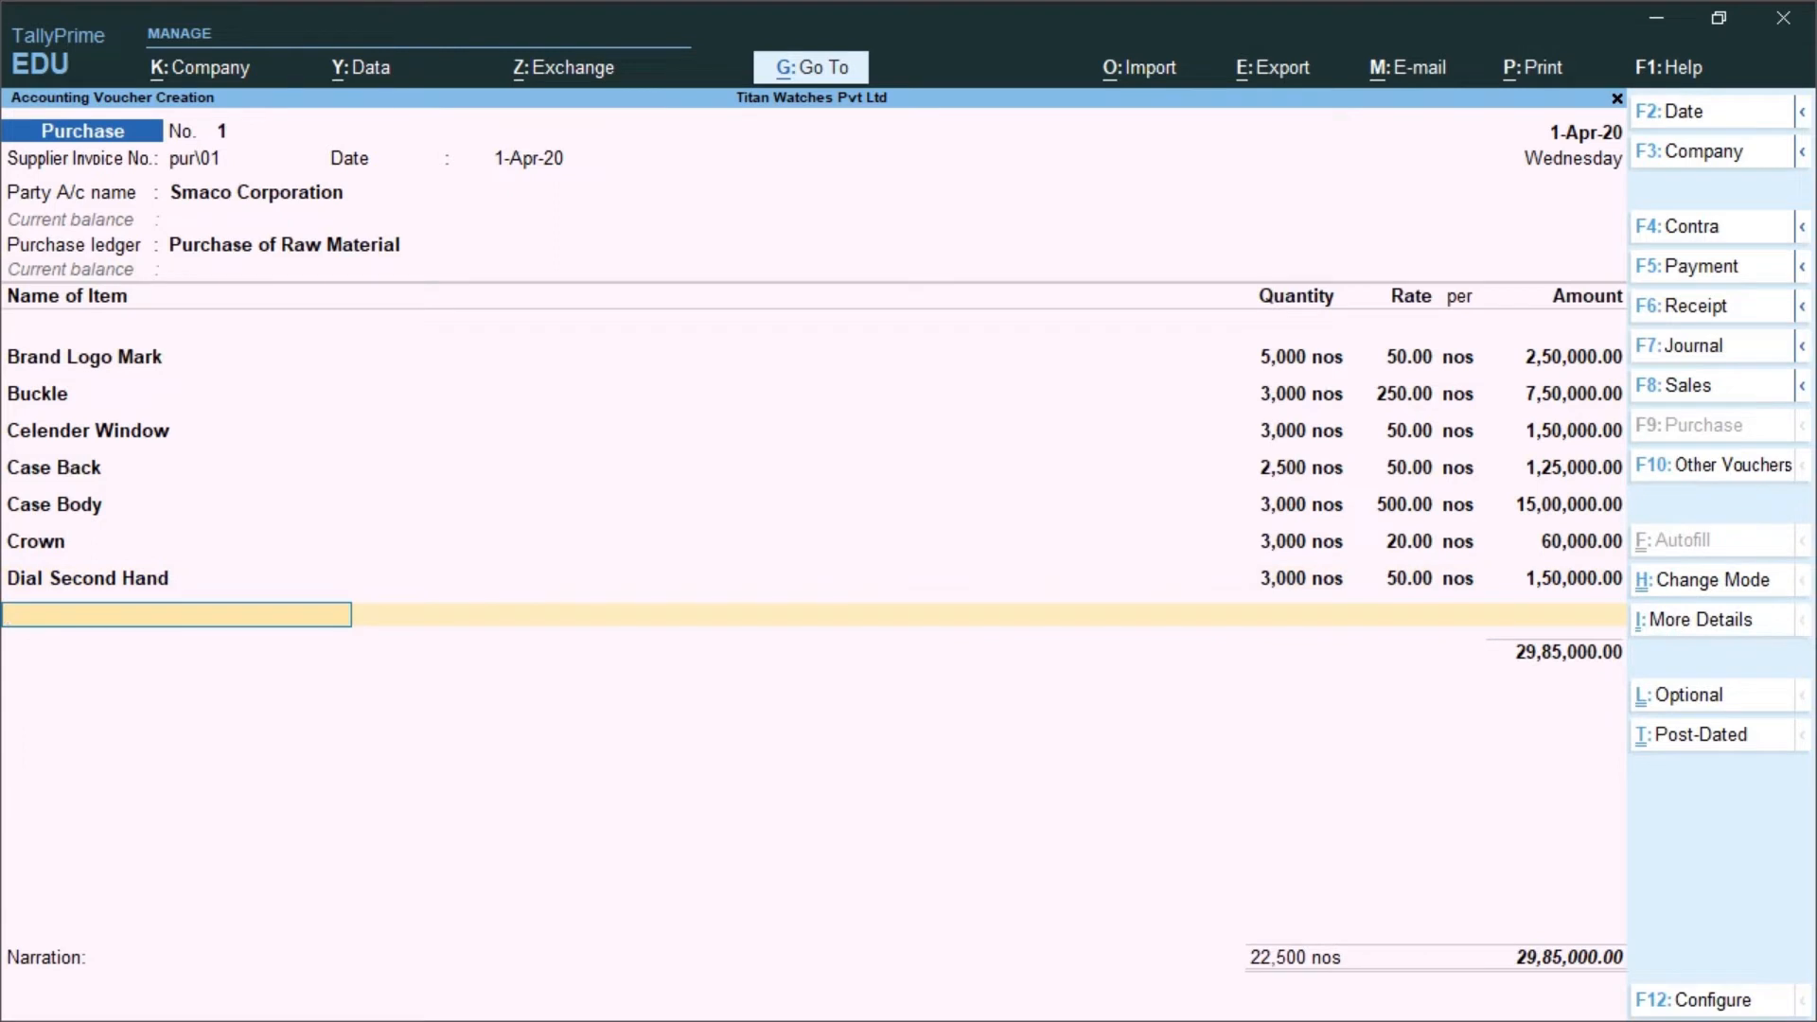
# Add the stock item Free Loop as the eighth line and allocate it to Component Godown.
pyautogui.write('fr')
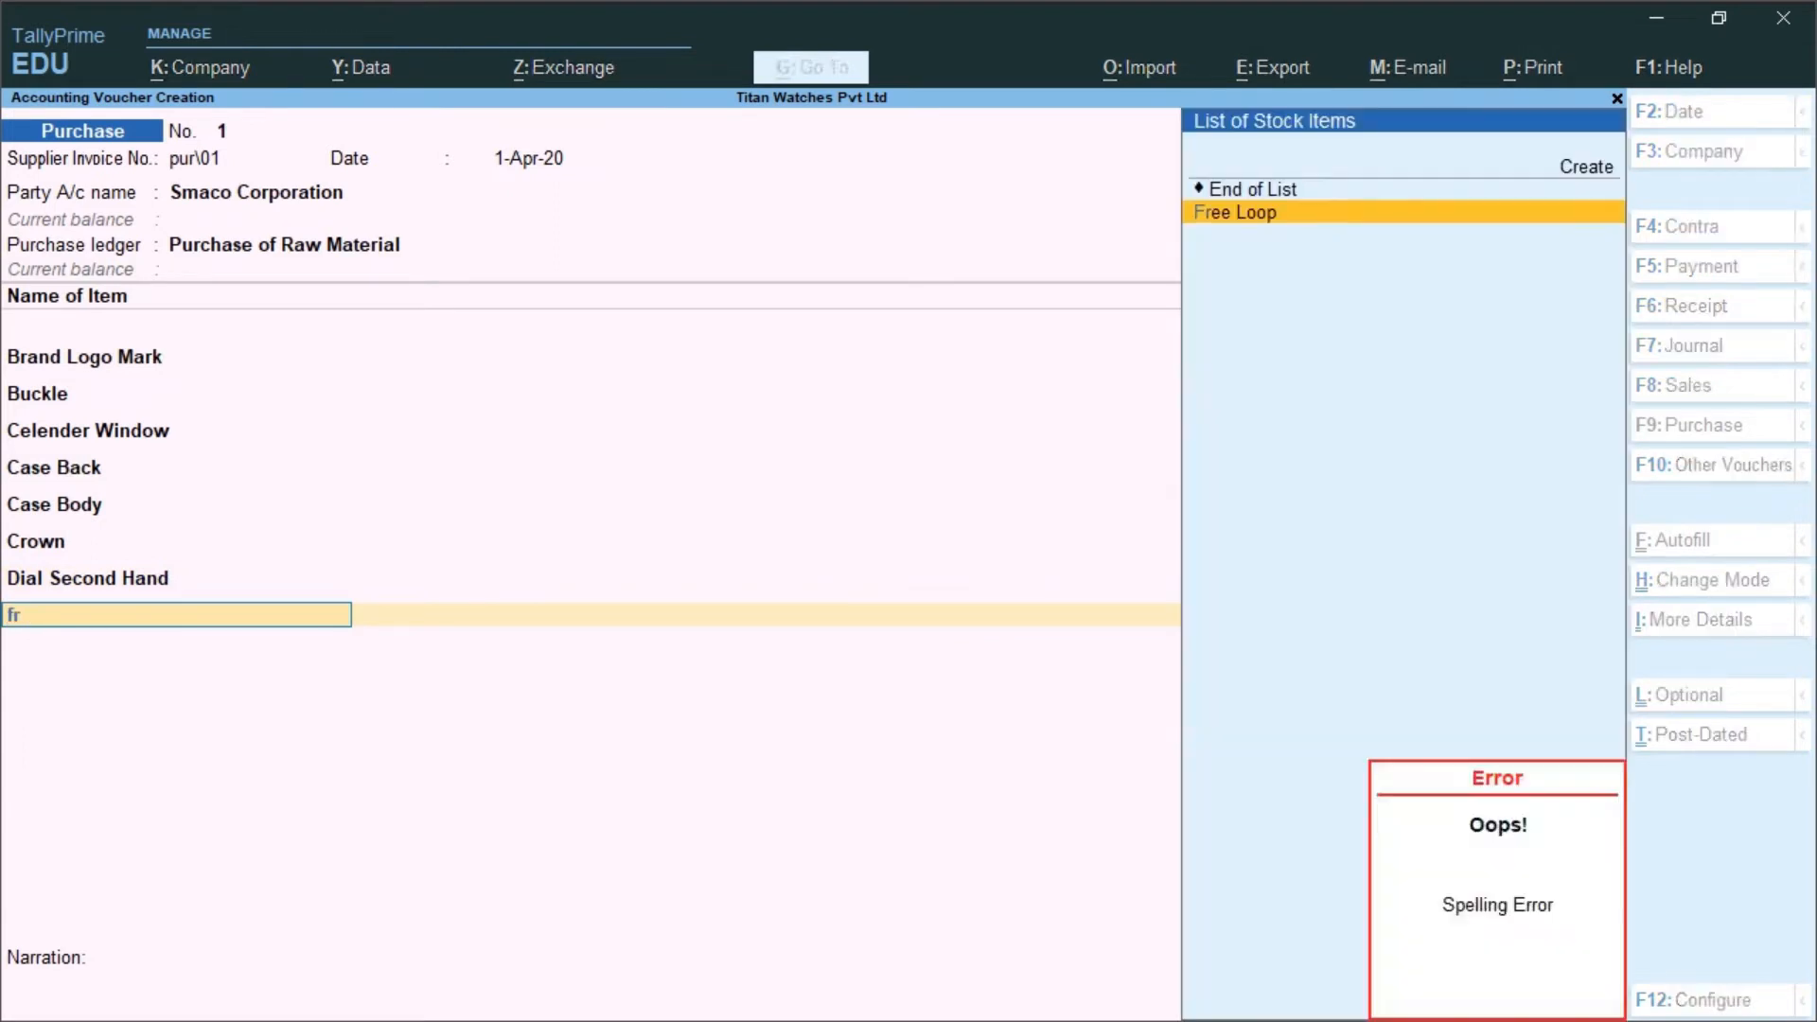
pyautogui.press('Return')
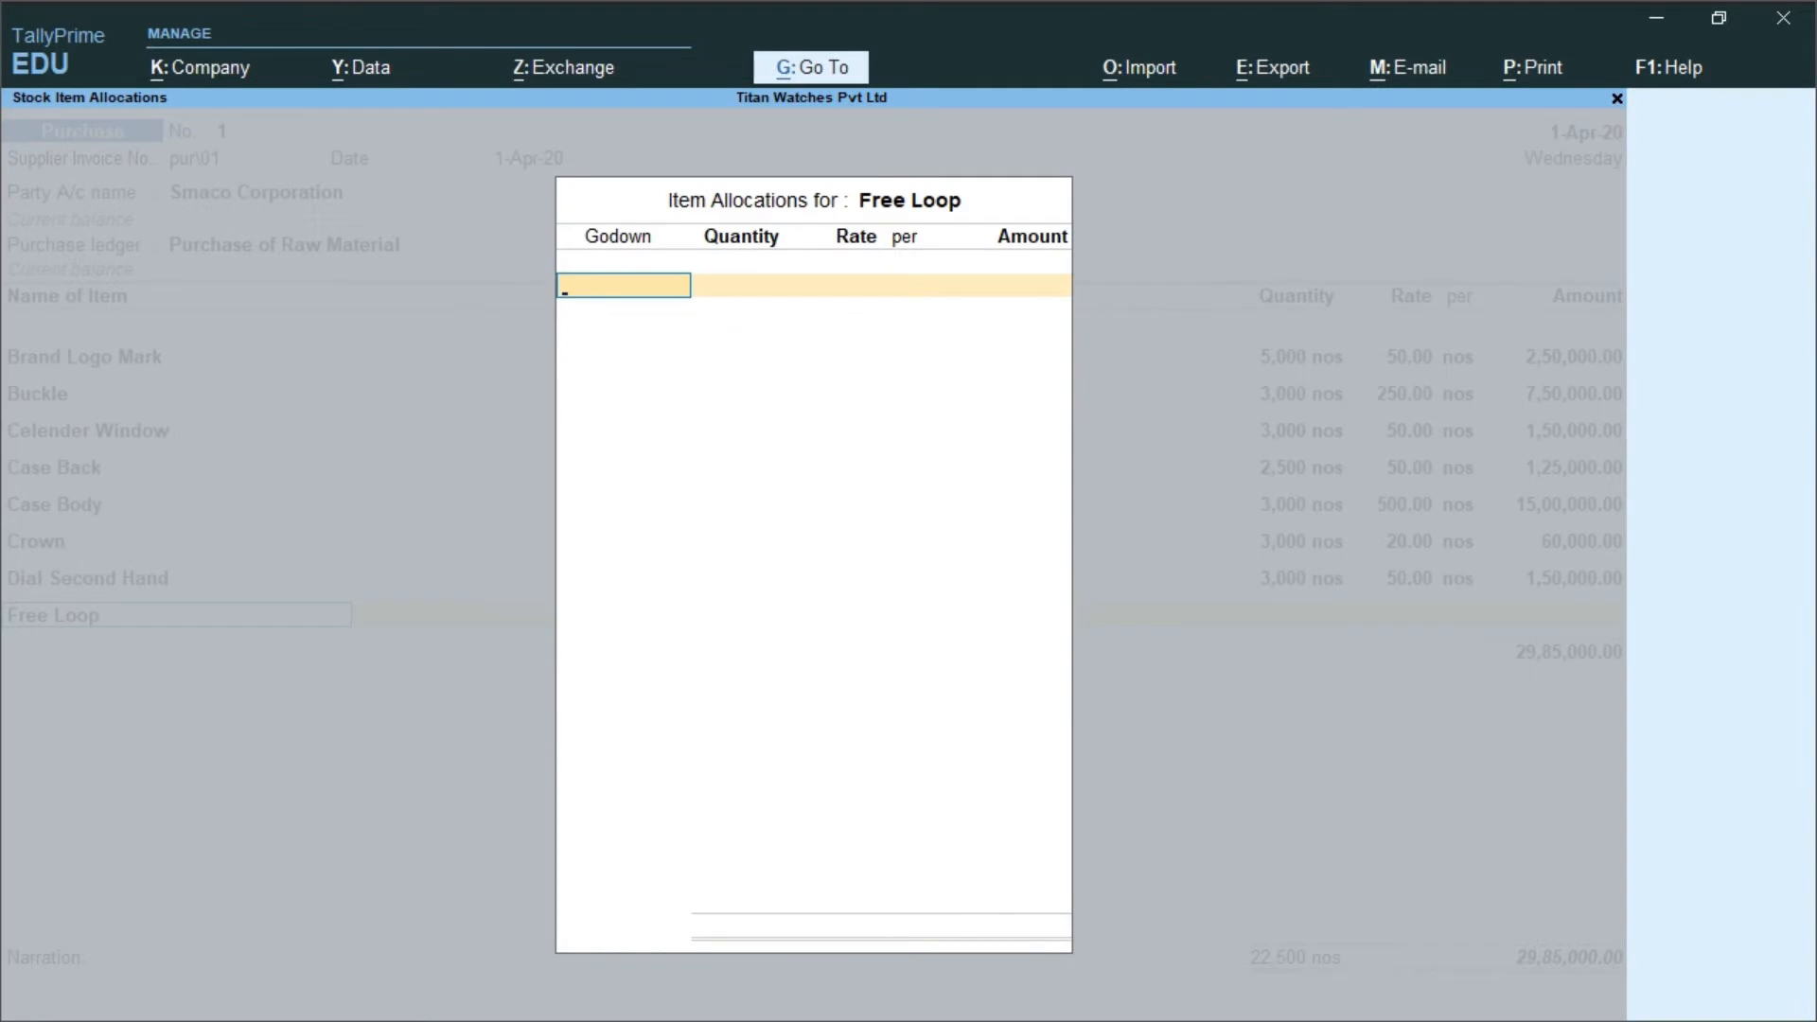
pyautogui.write('Co')
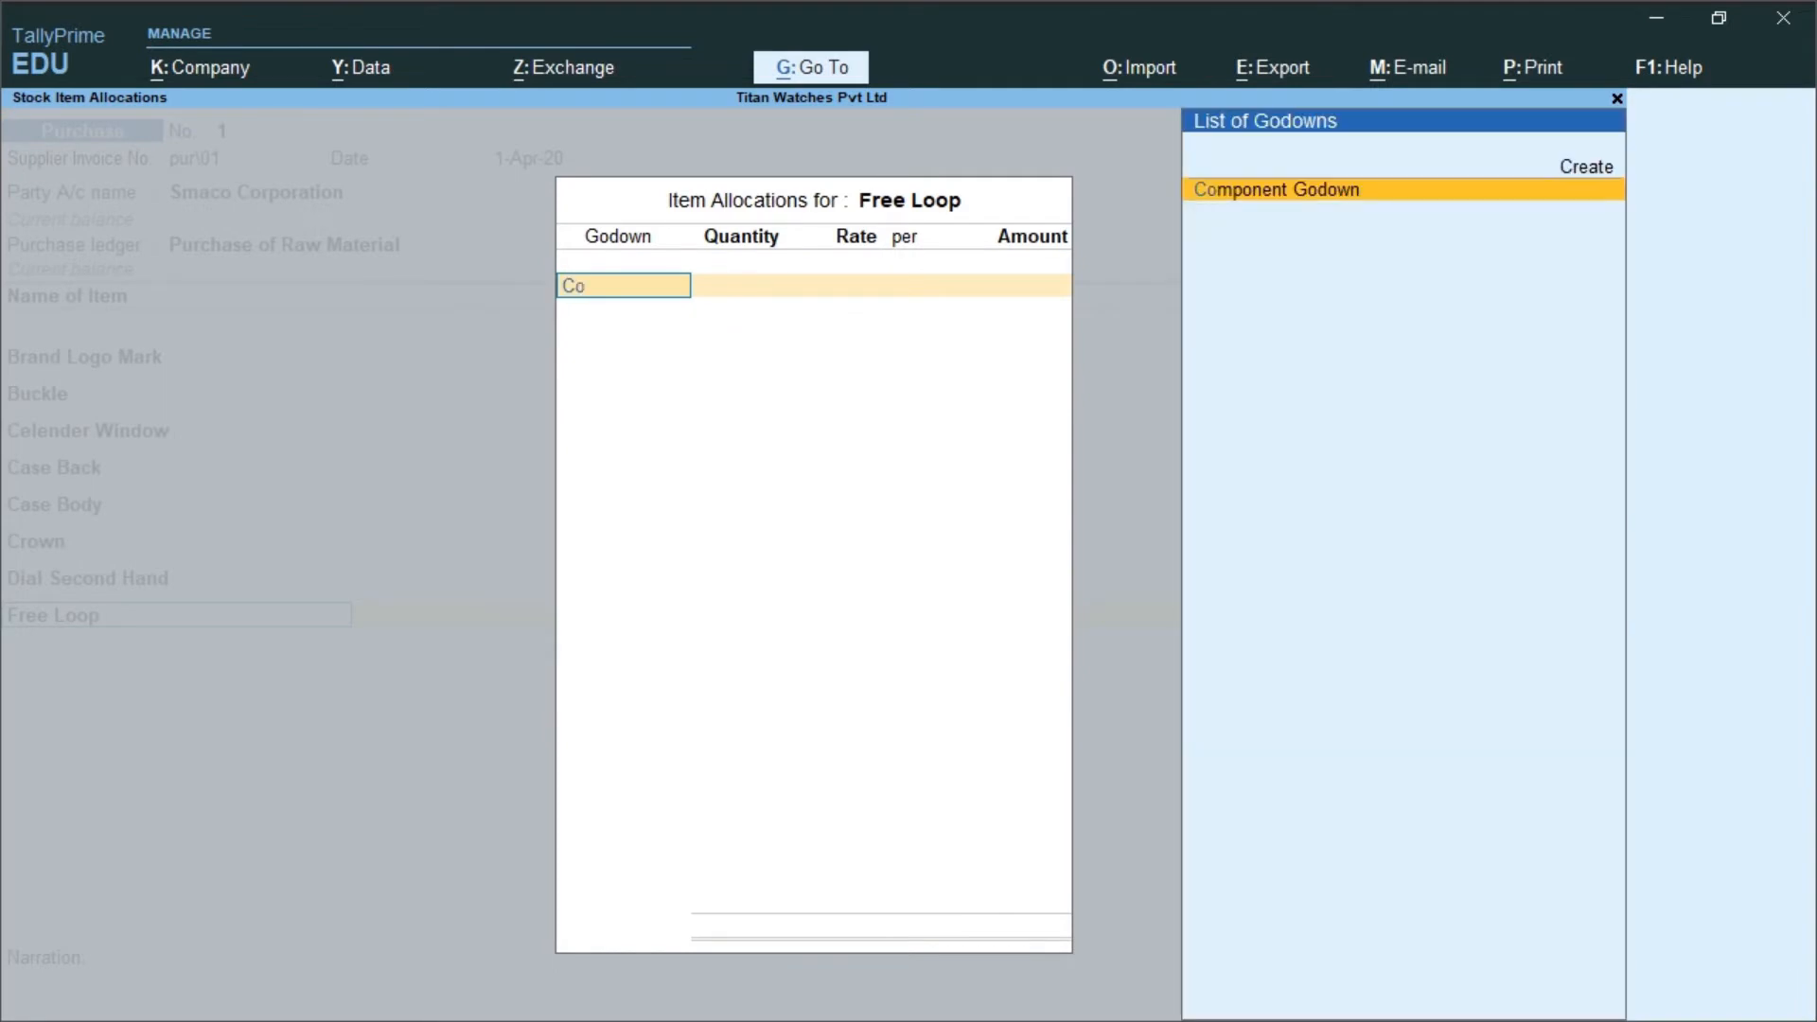
pyautogui.press('Return')
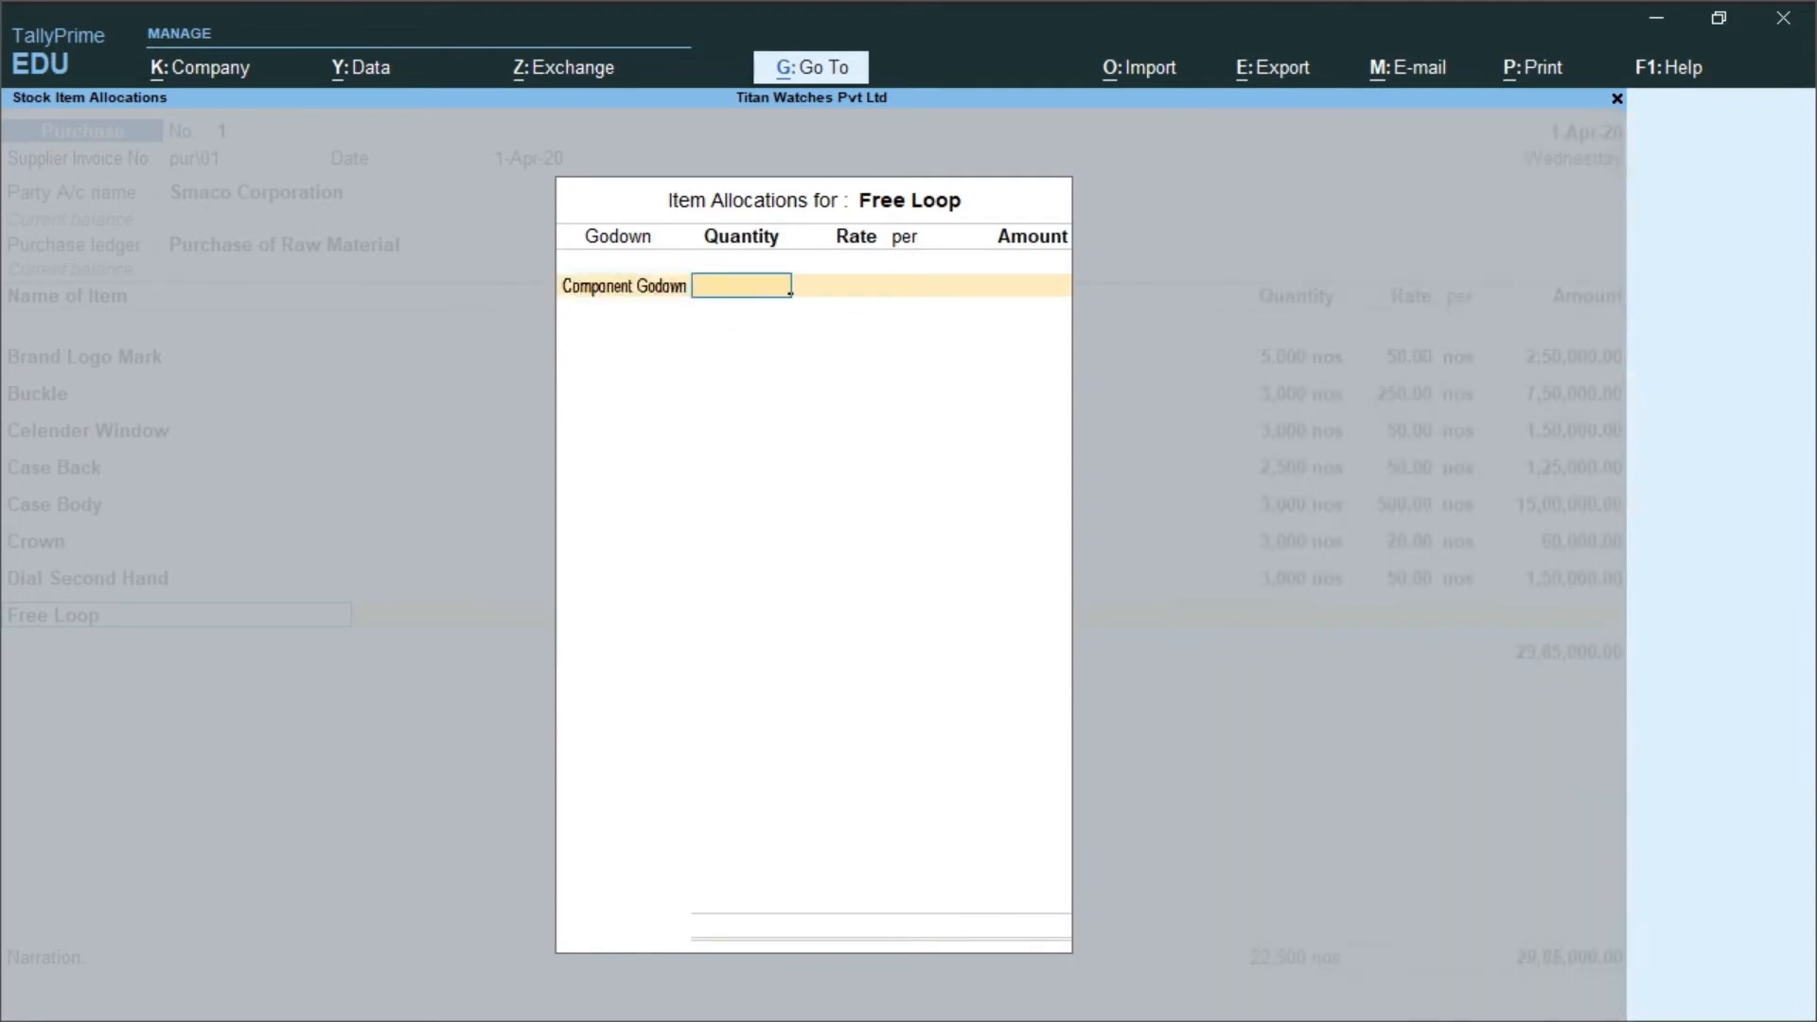
# Enter a quantity of 6,000 nos at a rate of 20 for Free Loop and accept its allocation.
pyautogui.write('6000')
pyautogui.press('Return')
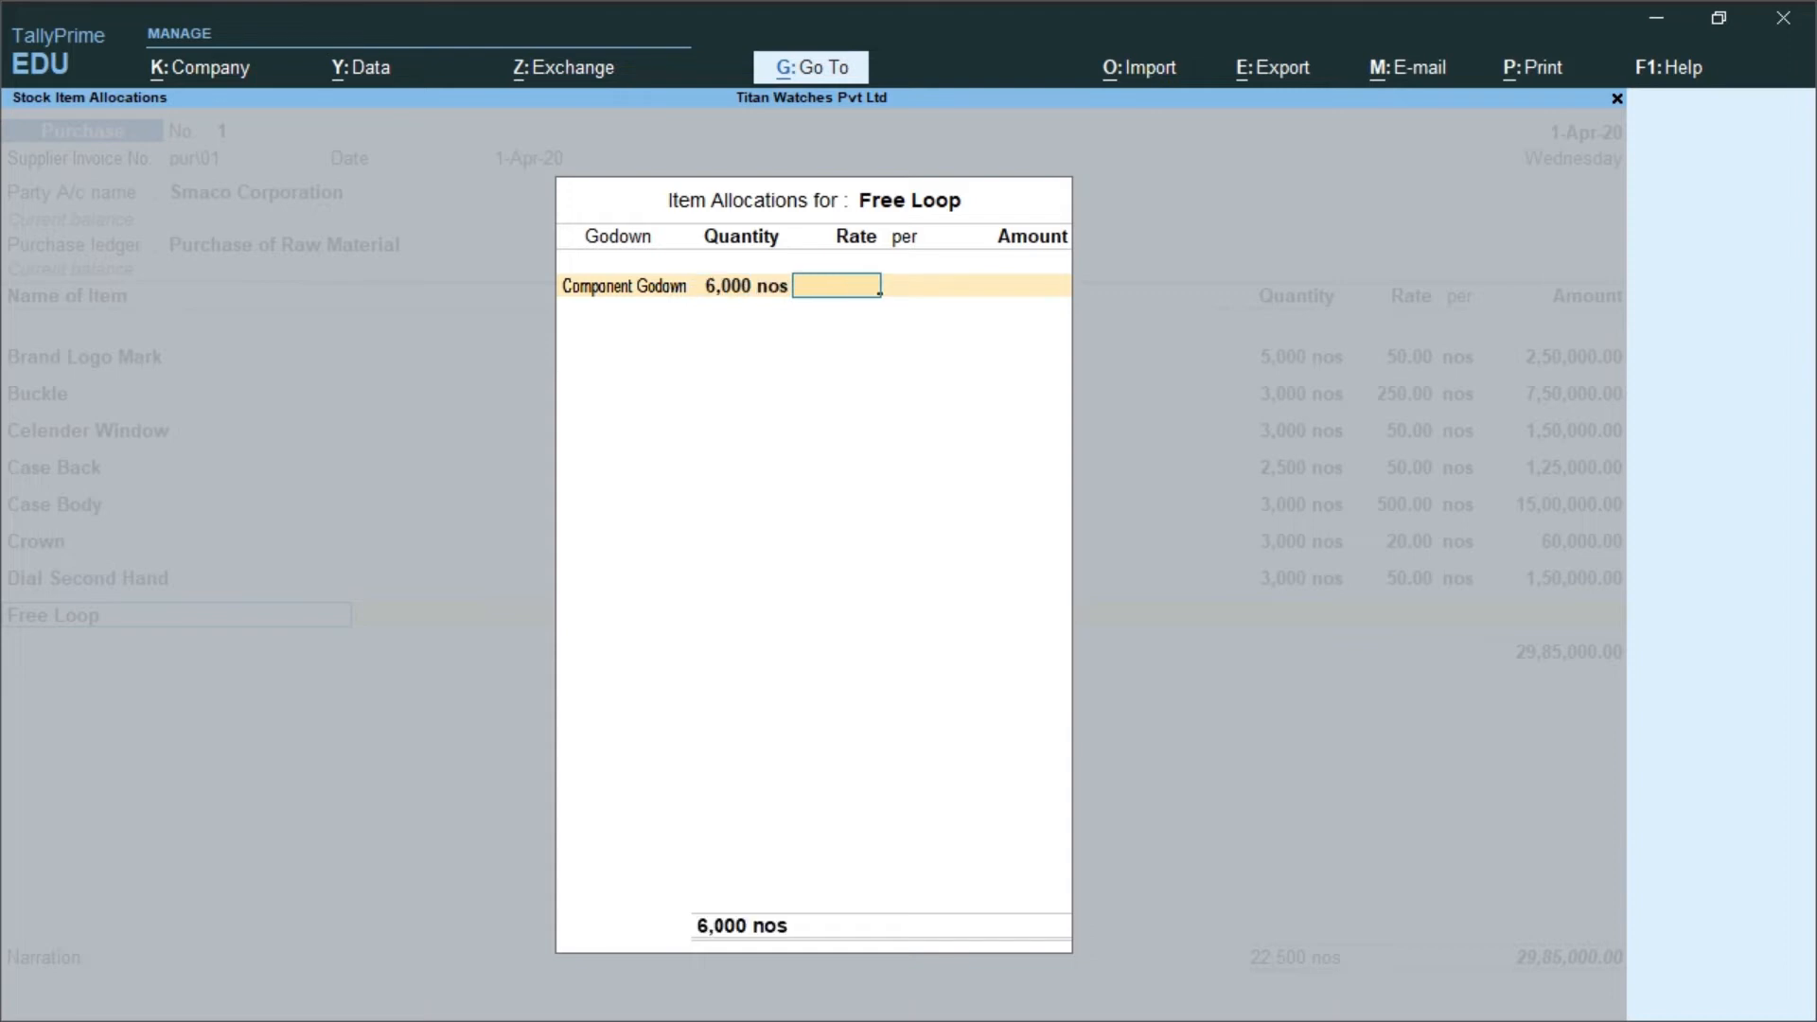
pyautogui.write('20')
pyautogui.press('Return')
pyautogui.press('Return')
pyautogui.press('Return')
pyautogui.press('Return')
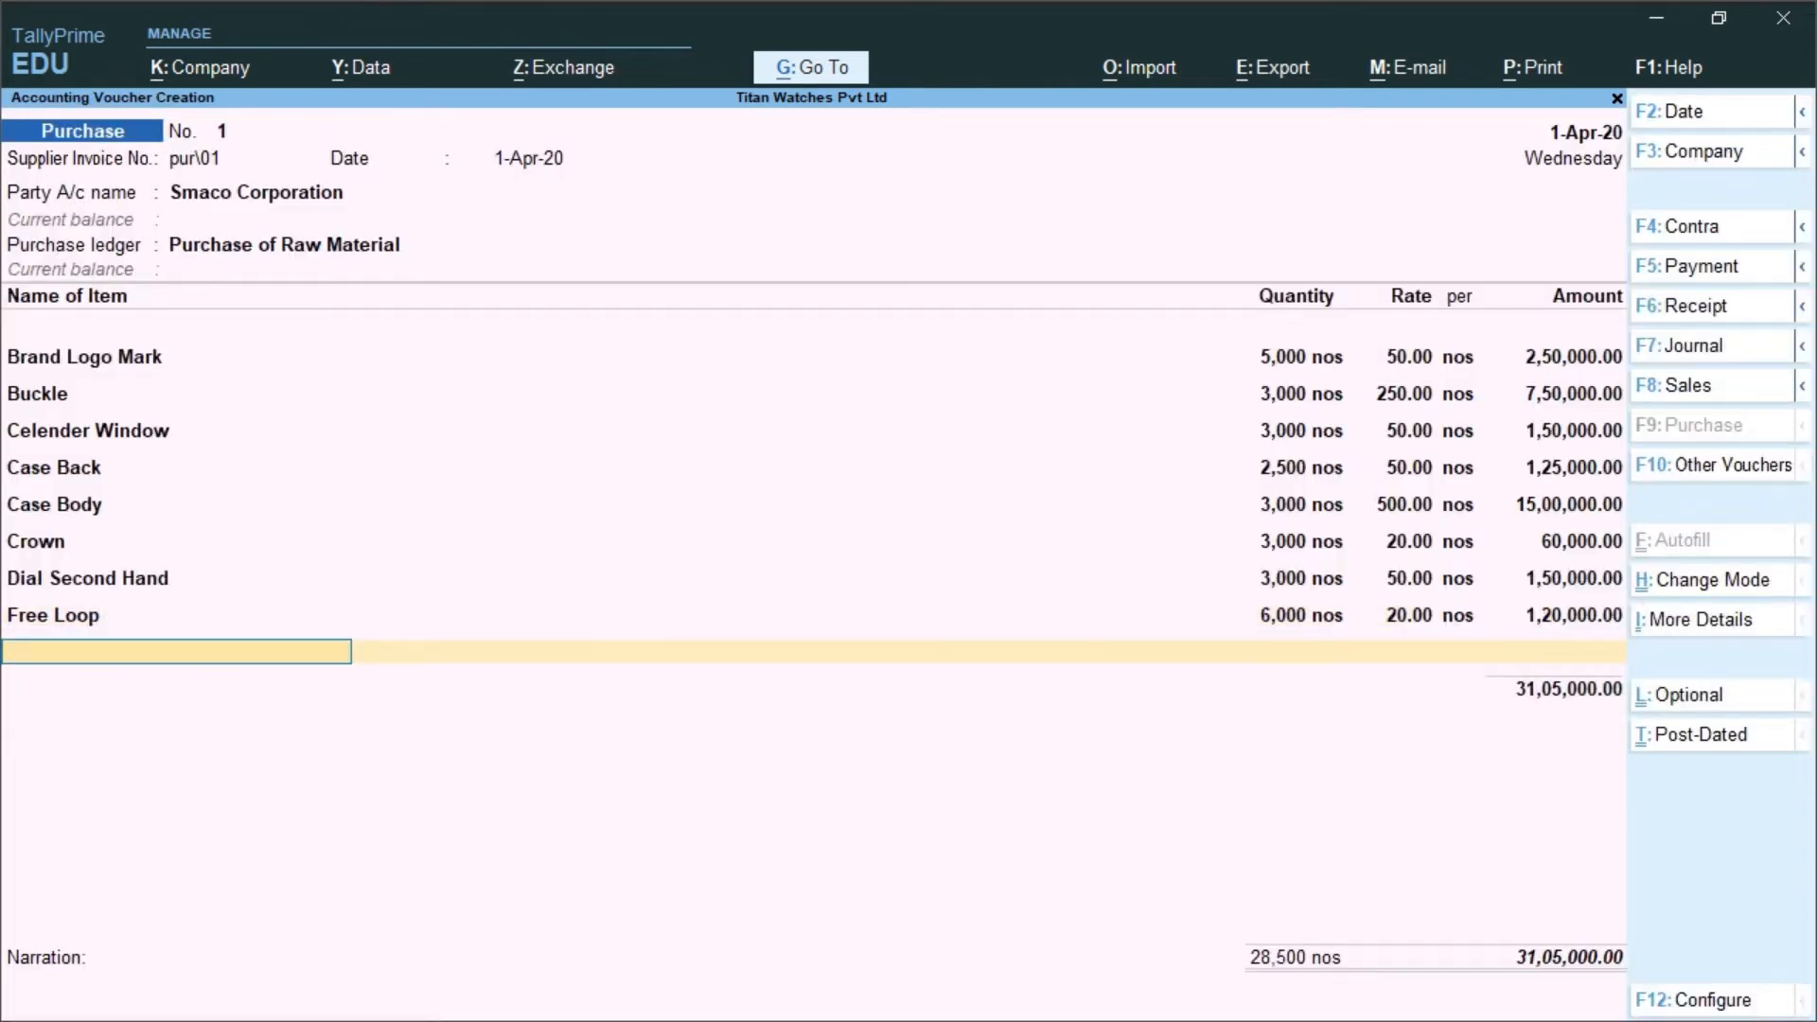
# Add the stock item Hour Hand as the ninth line and allocate it to Component Godown.
pyautogui.write('Hour Hand')
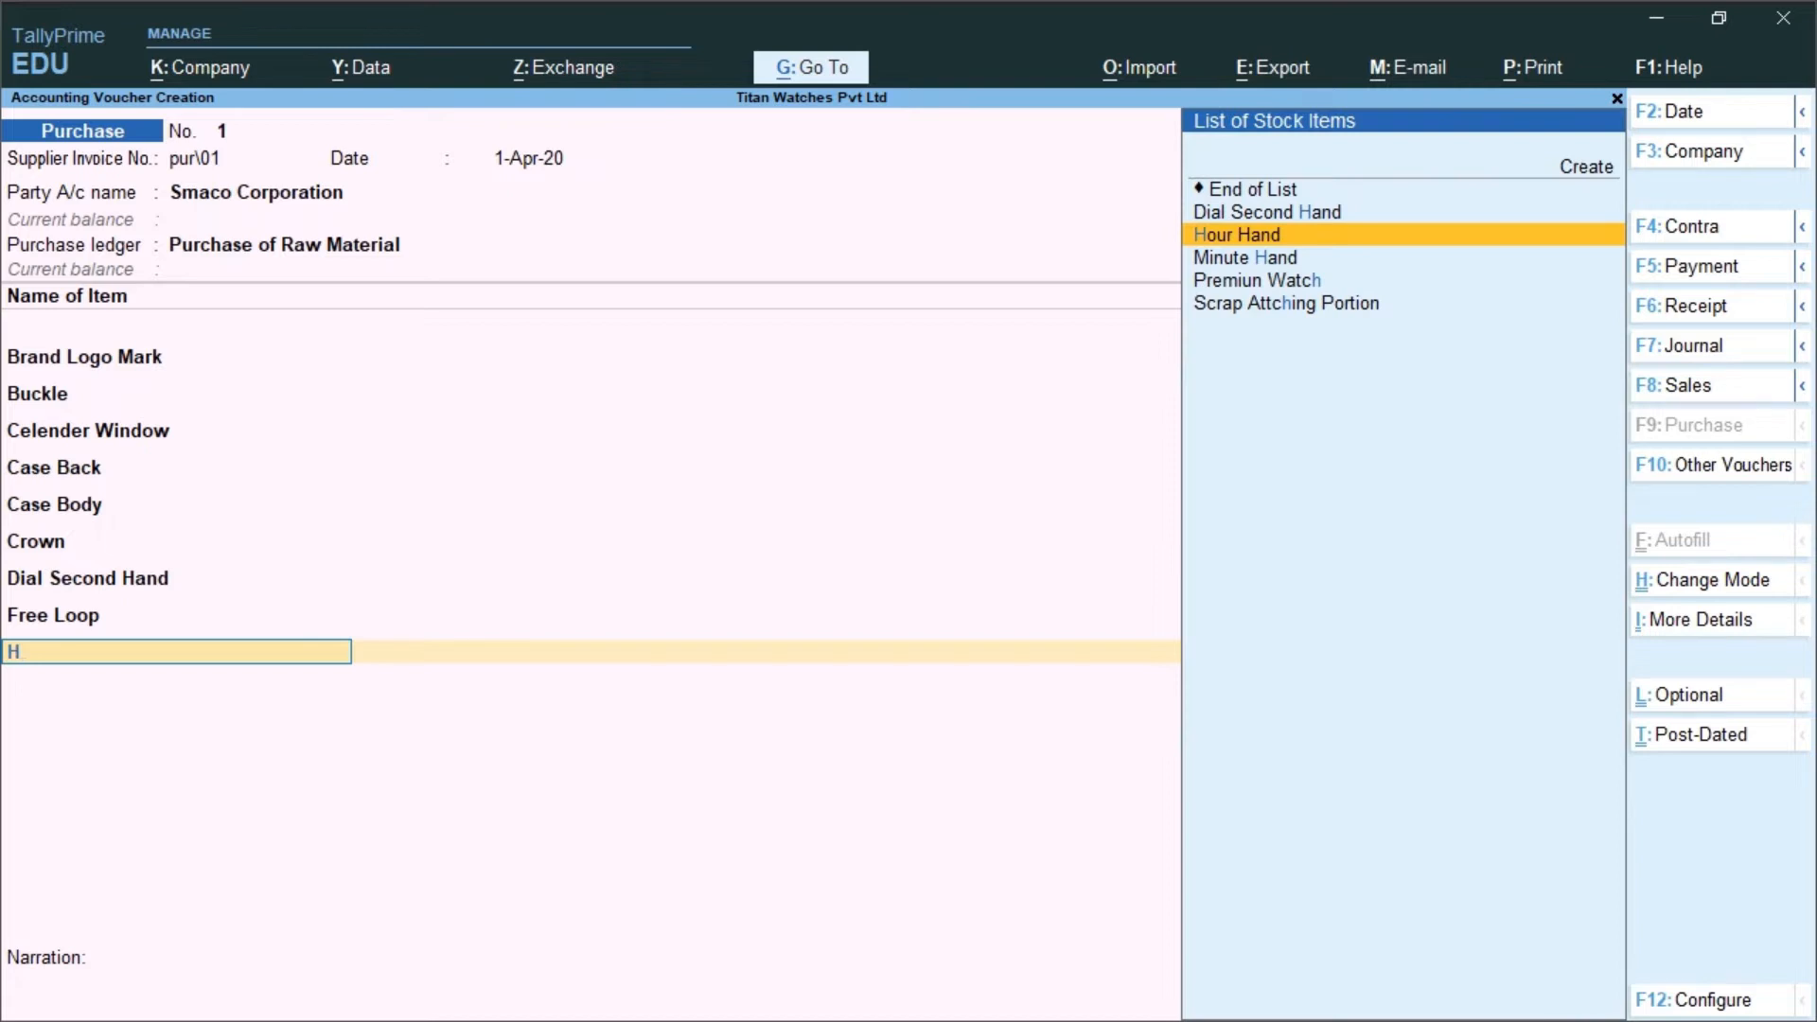
pyautogui.press('Return')
pyautogui.write('Co')
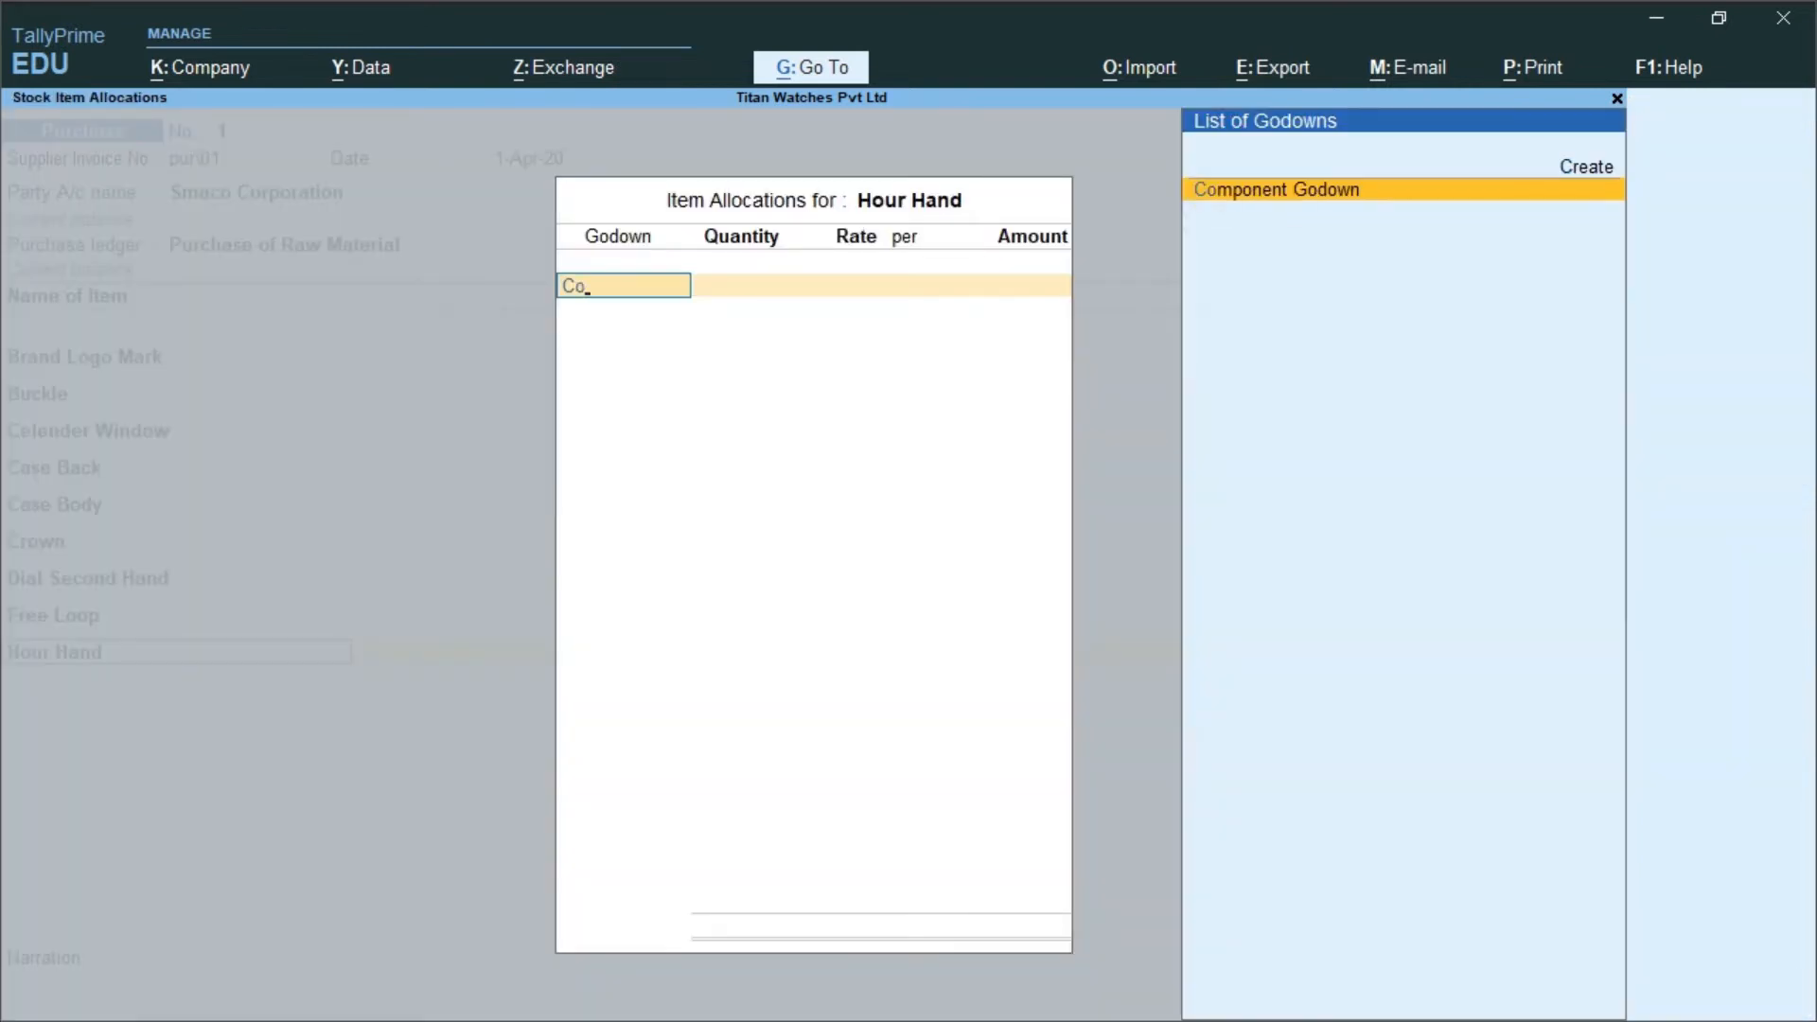
pyautogui.press('Return')
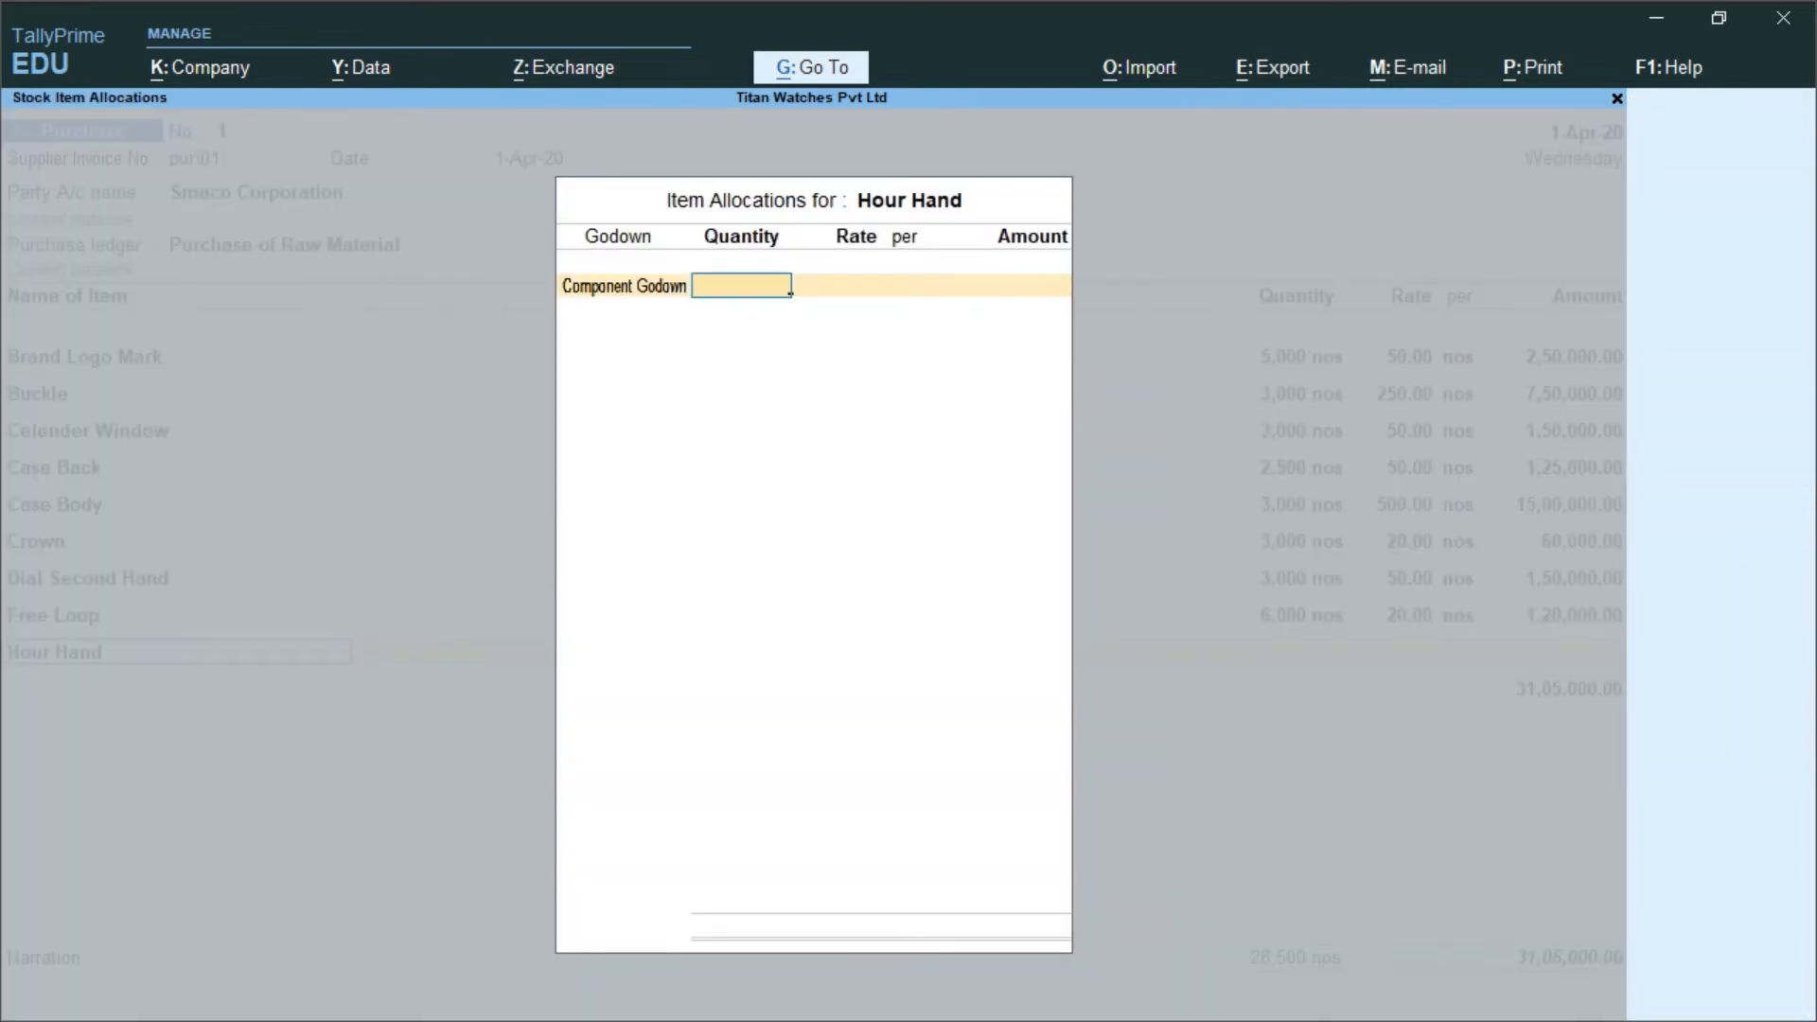
# Enter a quantity of 3,000 nos at a rate of 50 for Hour Hand and accept its allocation.
pyautogui.write('3000')
pyautogui.press('Return')
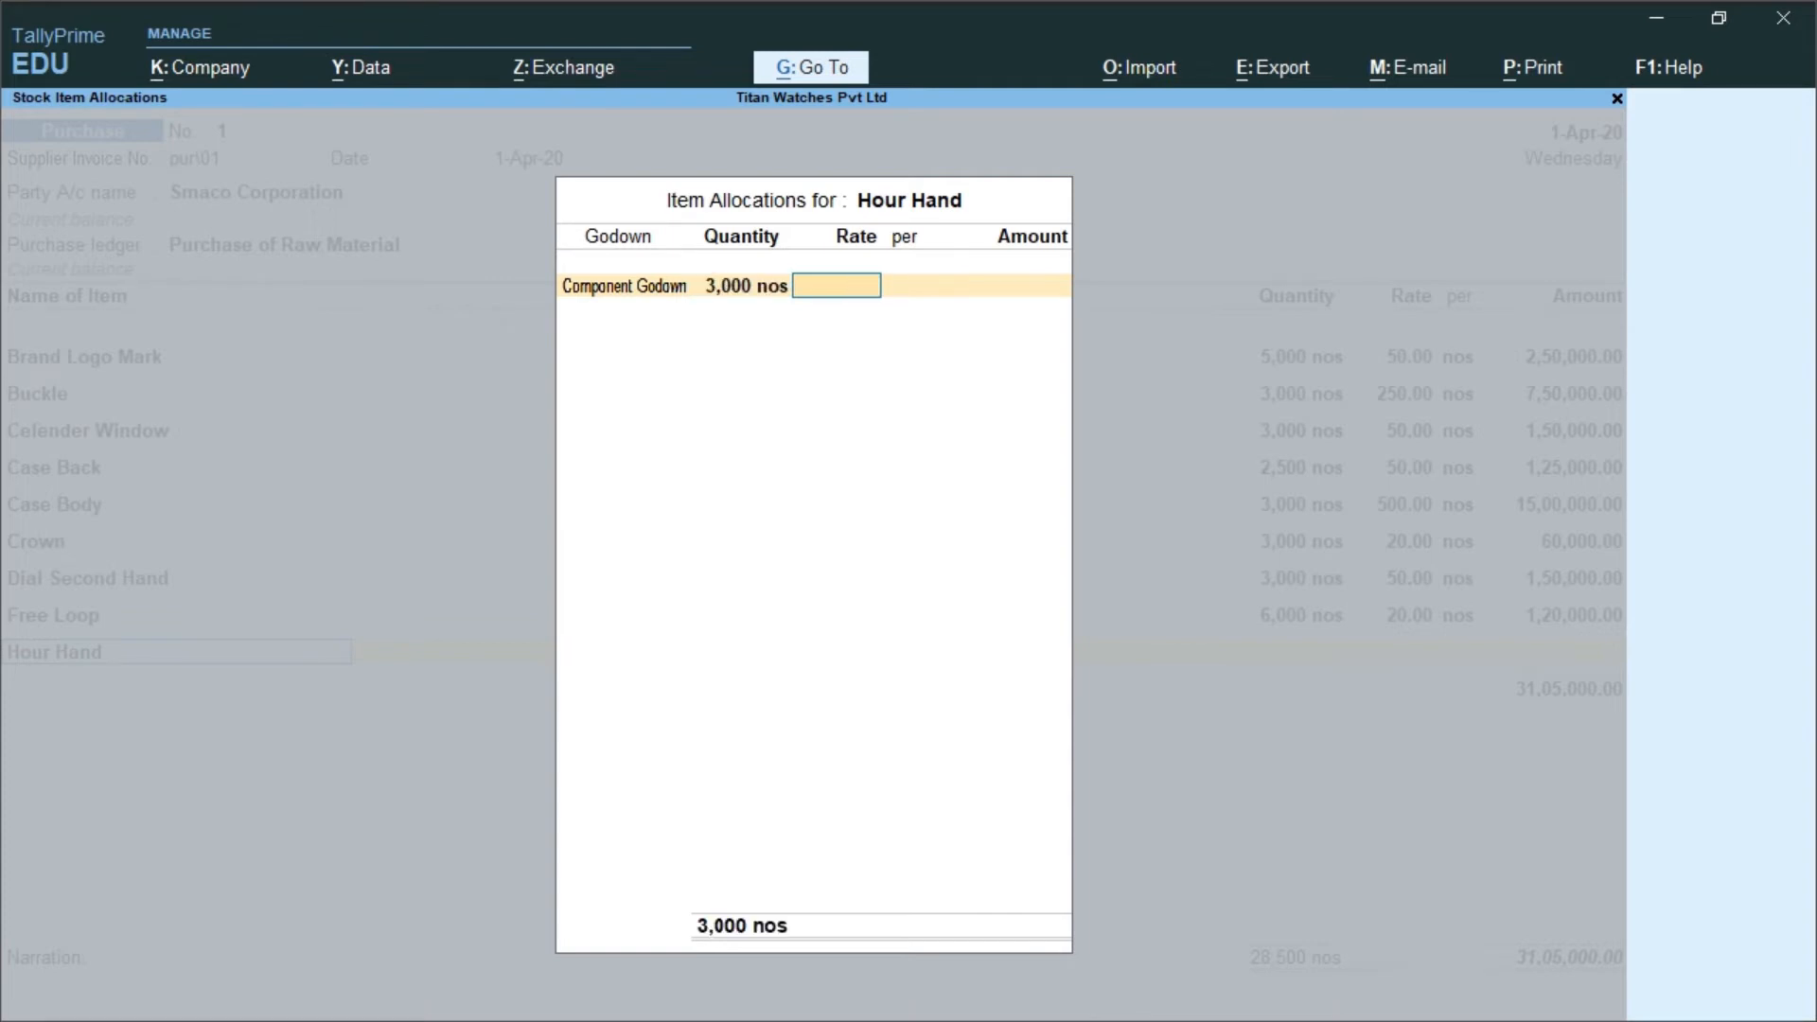
pyautogui.write('50')
pyautogui.press('Return')
pyautogui.press('Return')
pyautogui.press('Return')
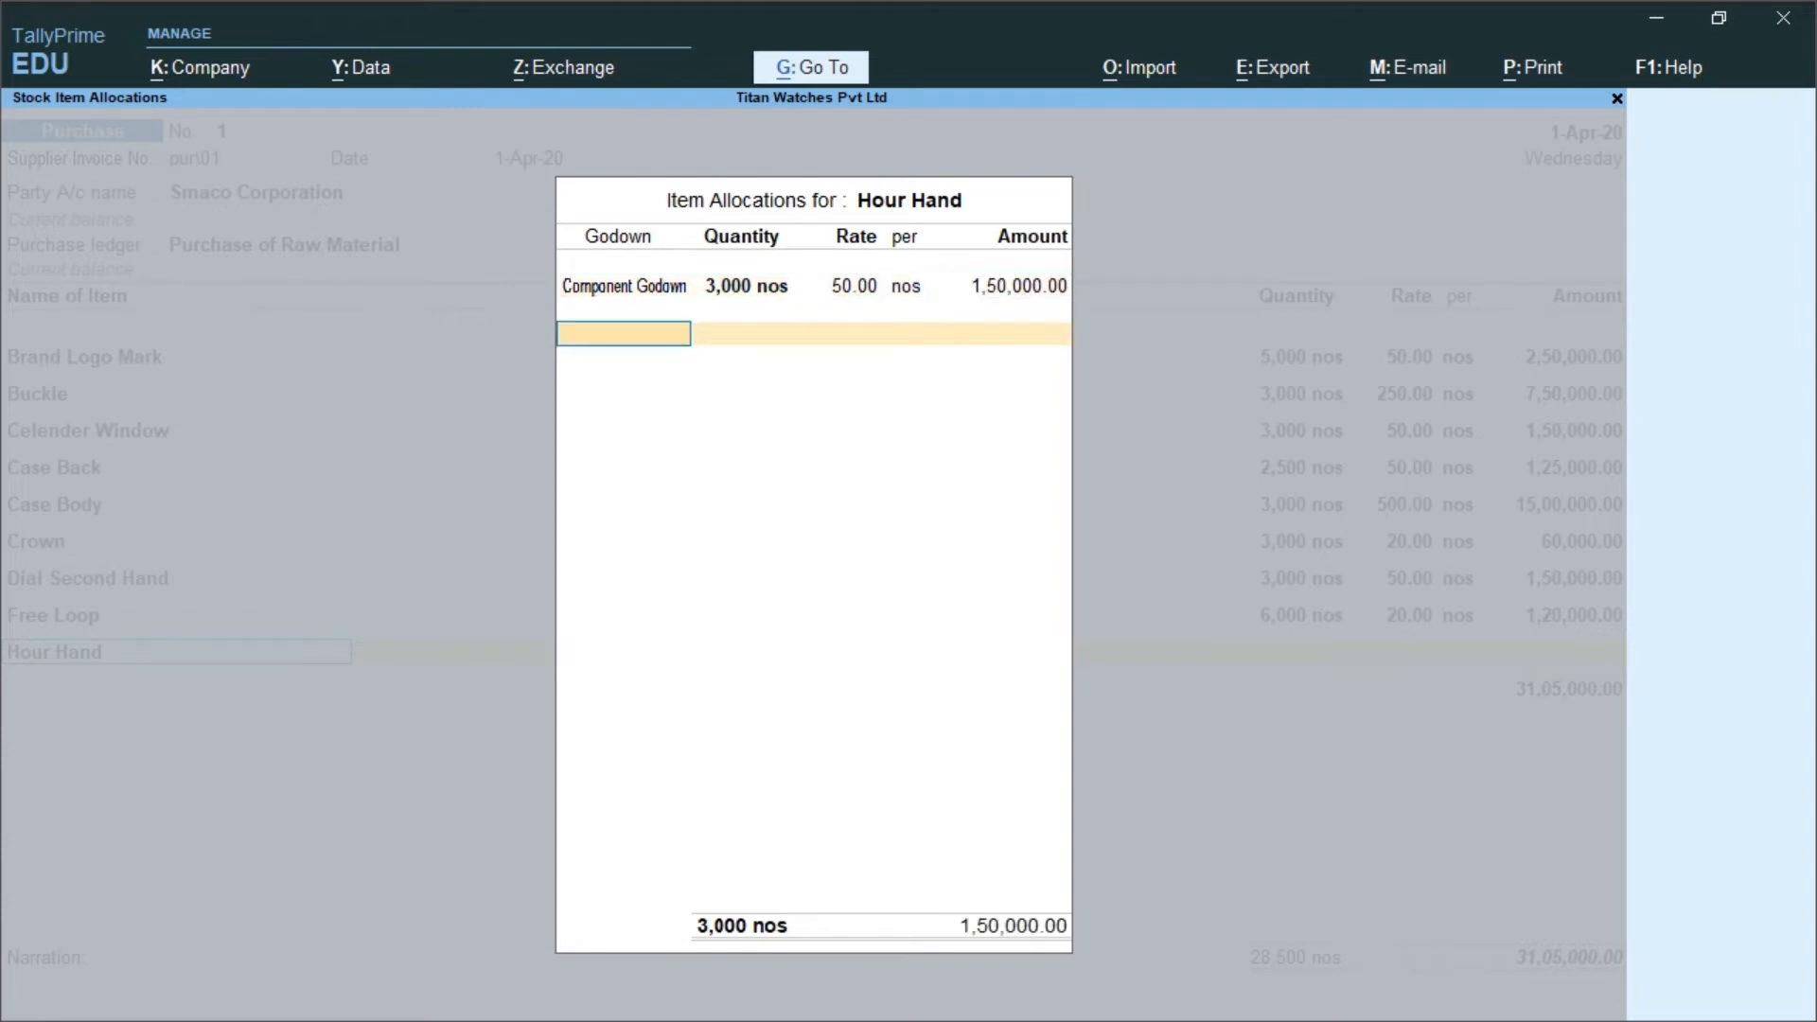
pyautogui.press('Return')
pyautogui.press('Return')
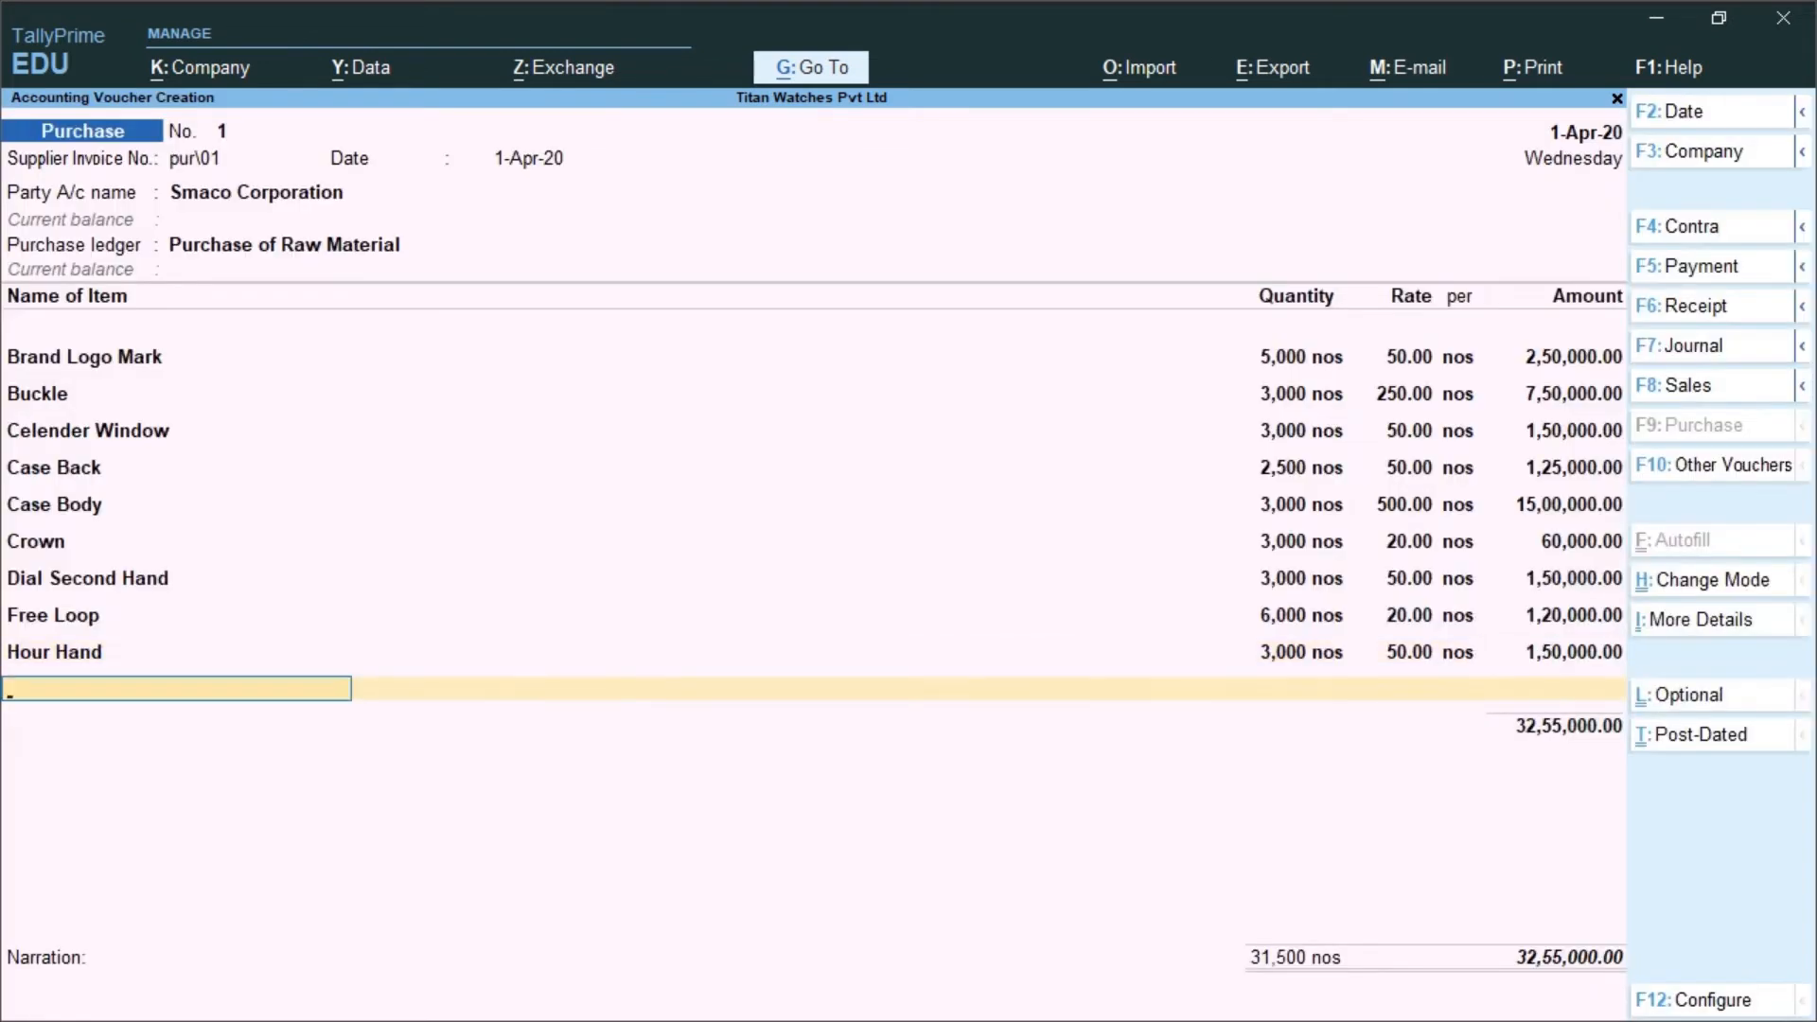
# Add the stock item Minute Hand as the tenth line and allocate it to Component Godown.
pyautogui.write('Minute Hand')
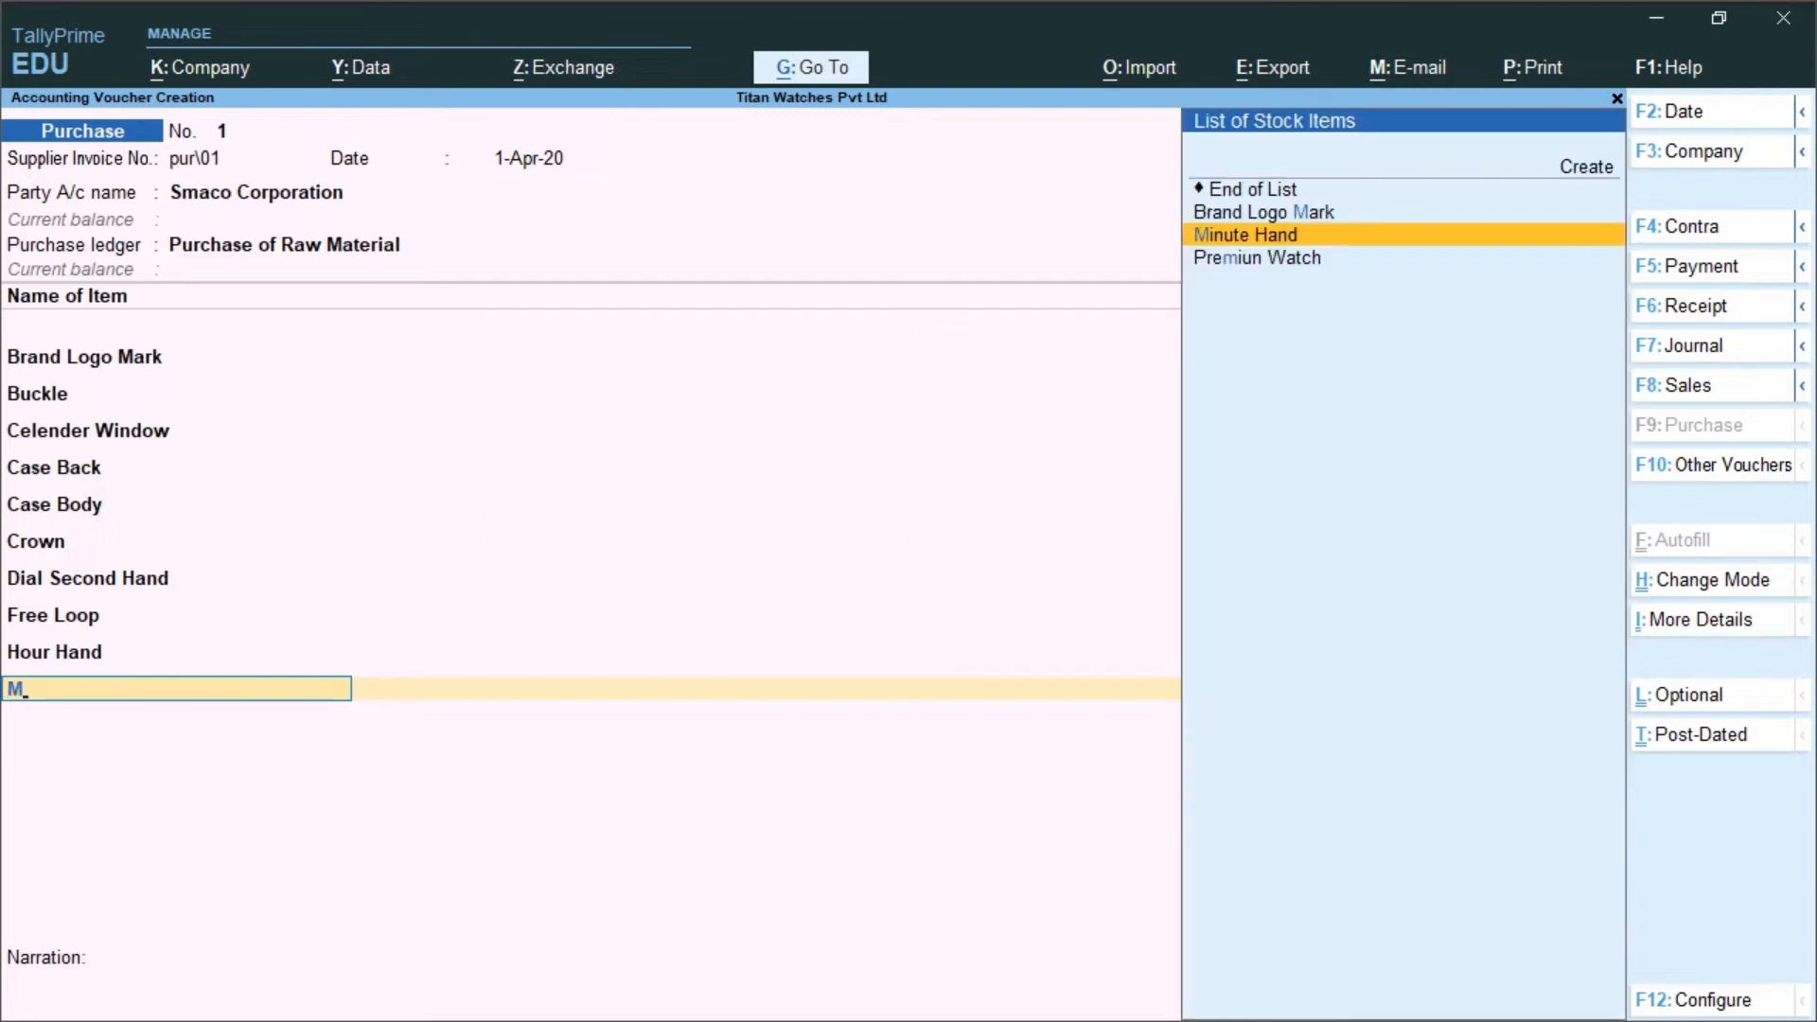
pyautogui.press('Return')
pyautogui.write('Co')
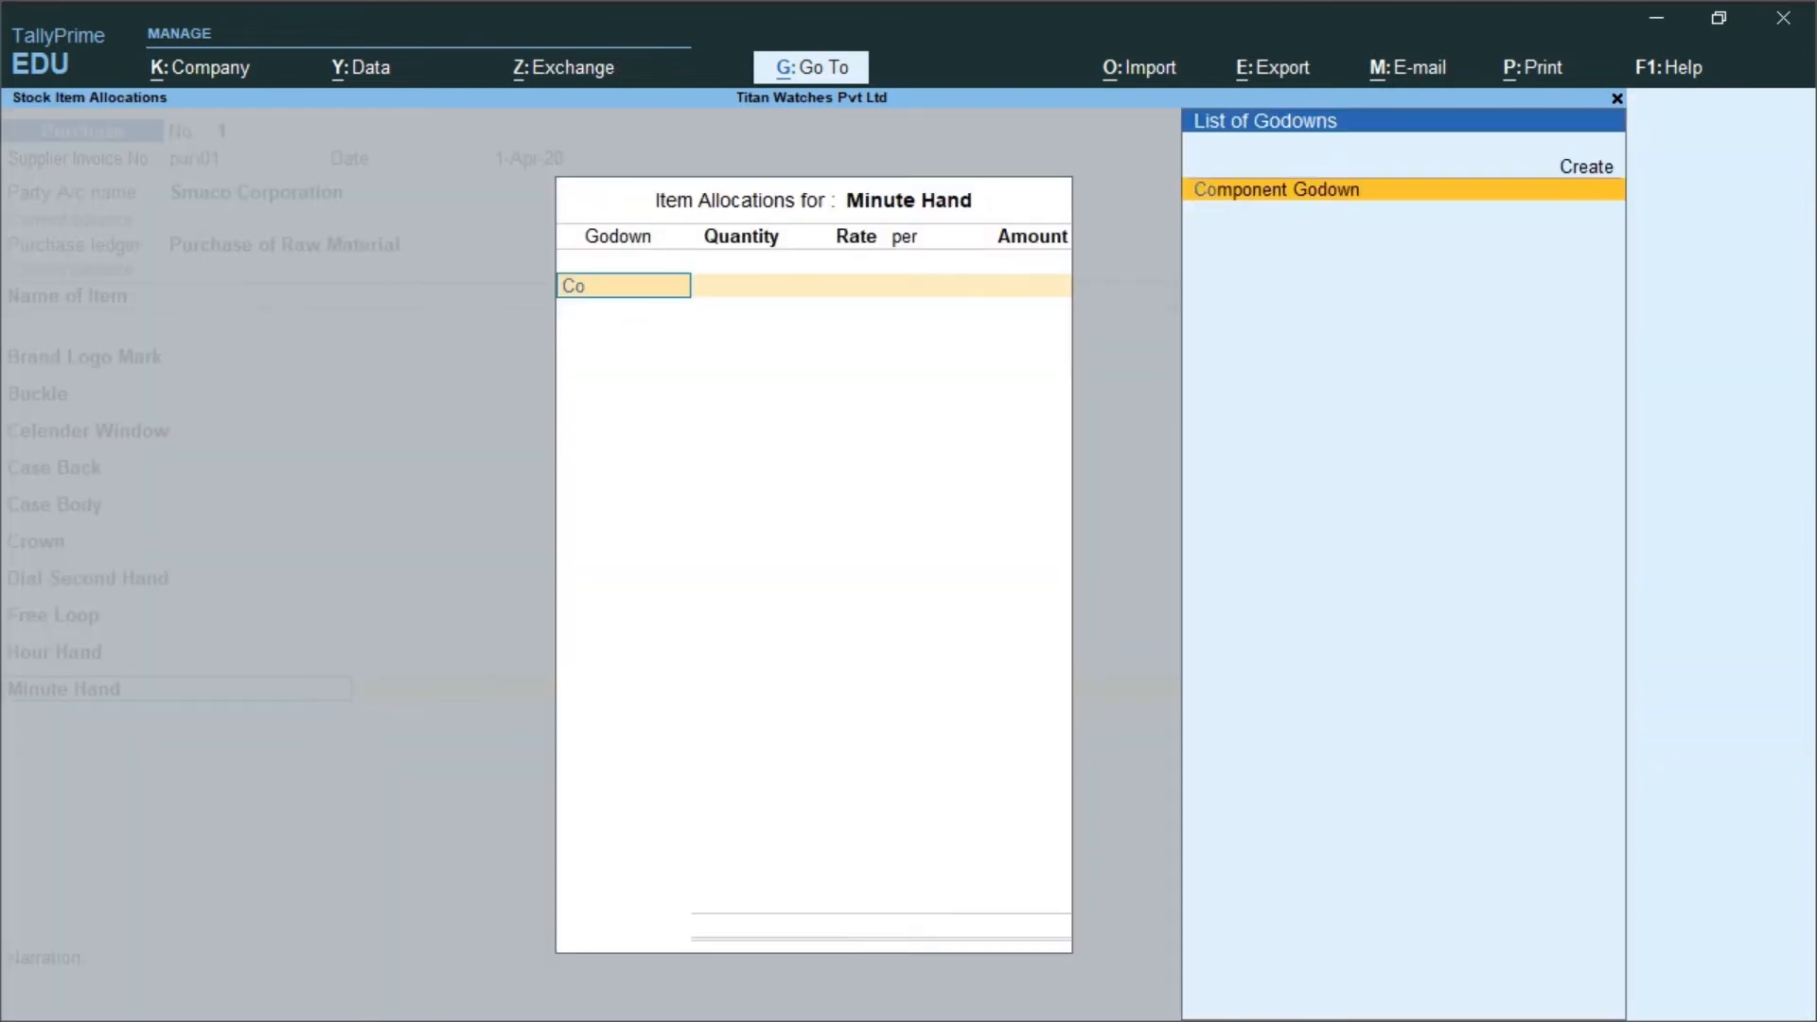
pyautogui.press('Return')
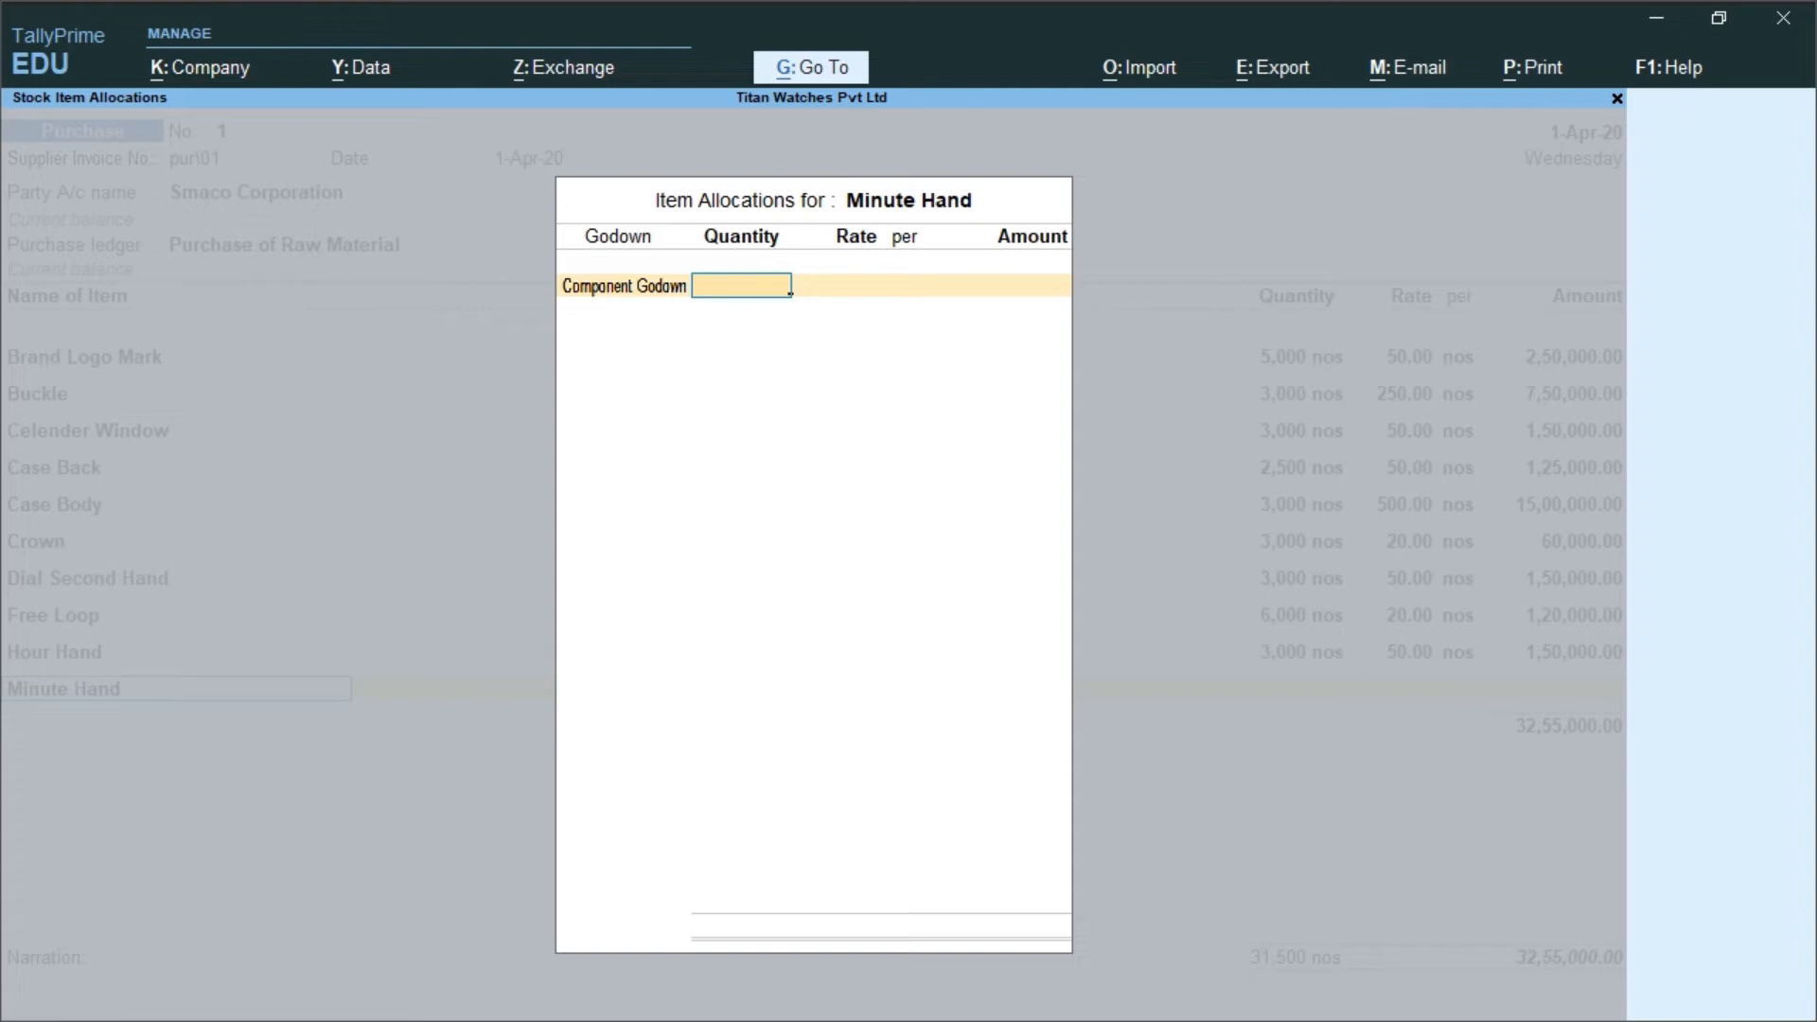
# Enter a quantity of 3,000 nos at a rate of 50 for Minute Hand and accept its allocation.
pyautogui.write('3000')
pyautogui.press('Return')
pyautogui.write('50')
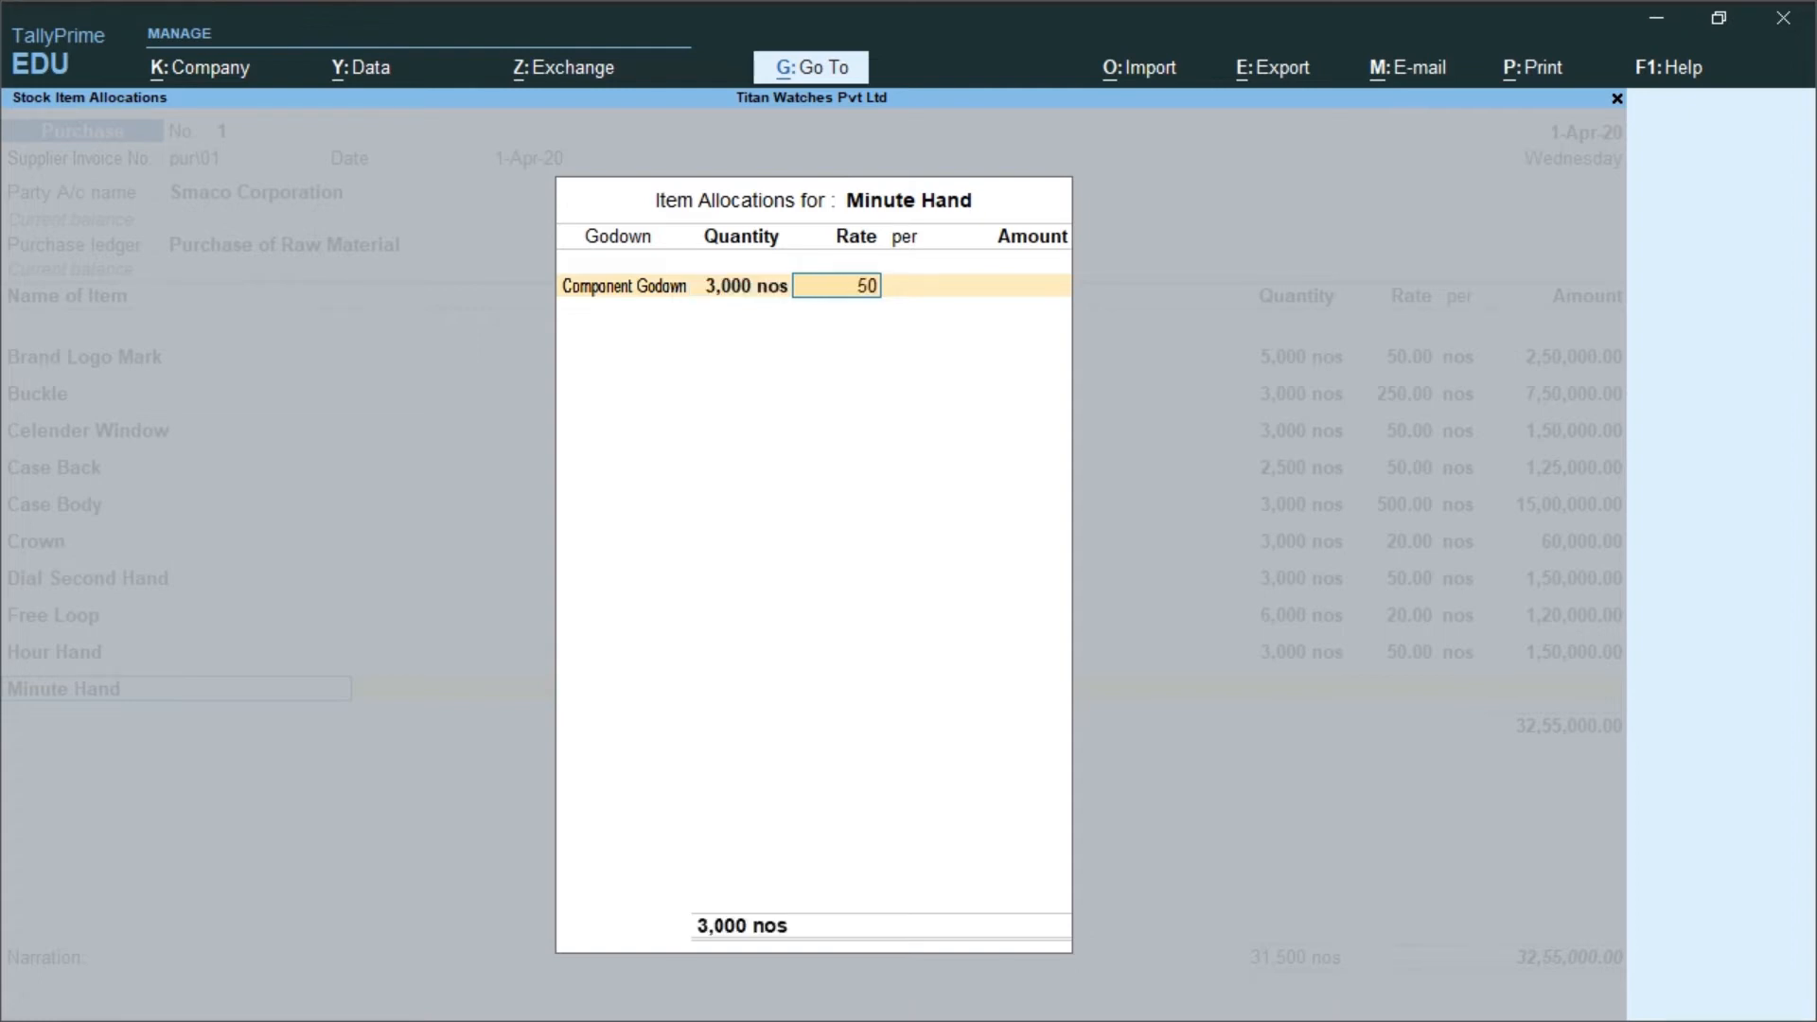
pyautogui.press('Return')
pyautogui.press('Return')
pyautogui.press('Return')
pyautogui.press('Return')
pyautogui.press('Return')
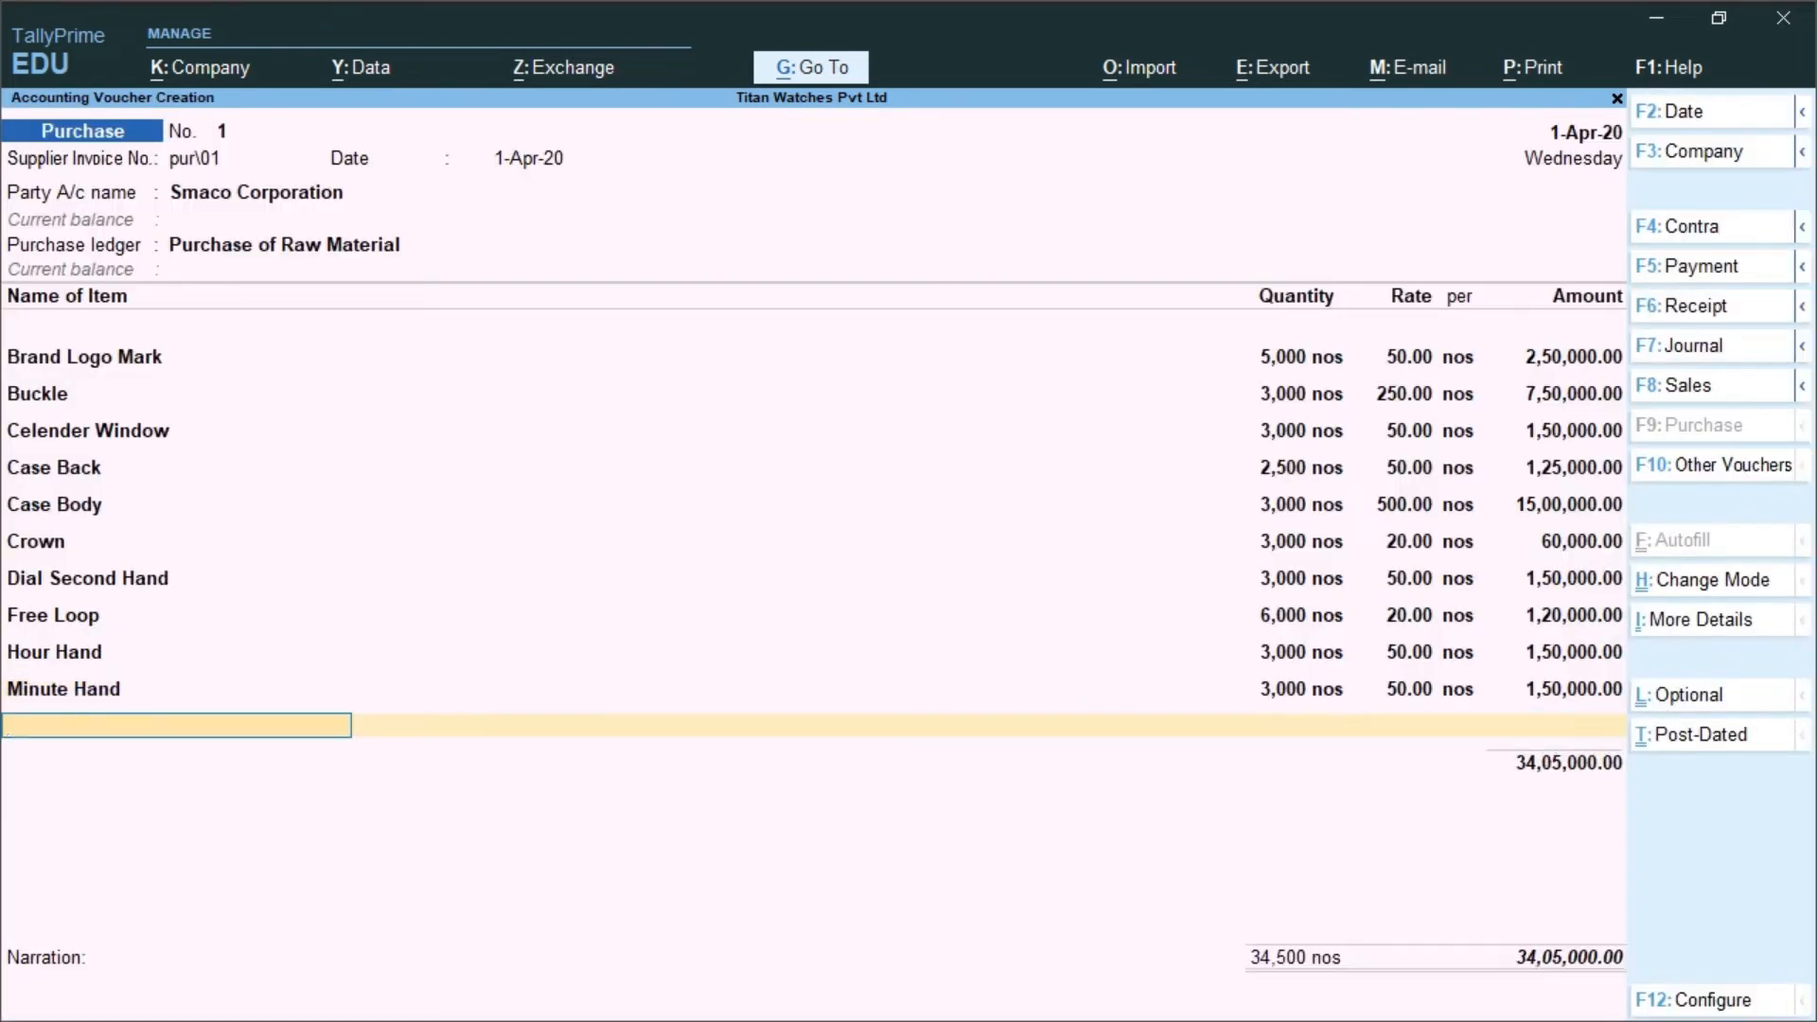
# Add the stock item Scrap Attching Portion as the eleventh line and allocate it to Component Godown.
pyautogui.write('C')
pyautogui.press('BackSpace')
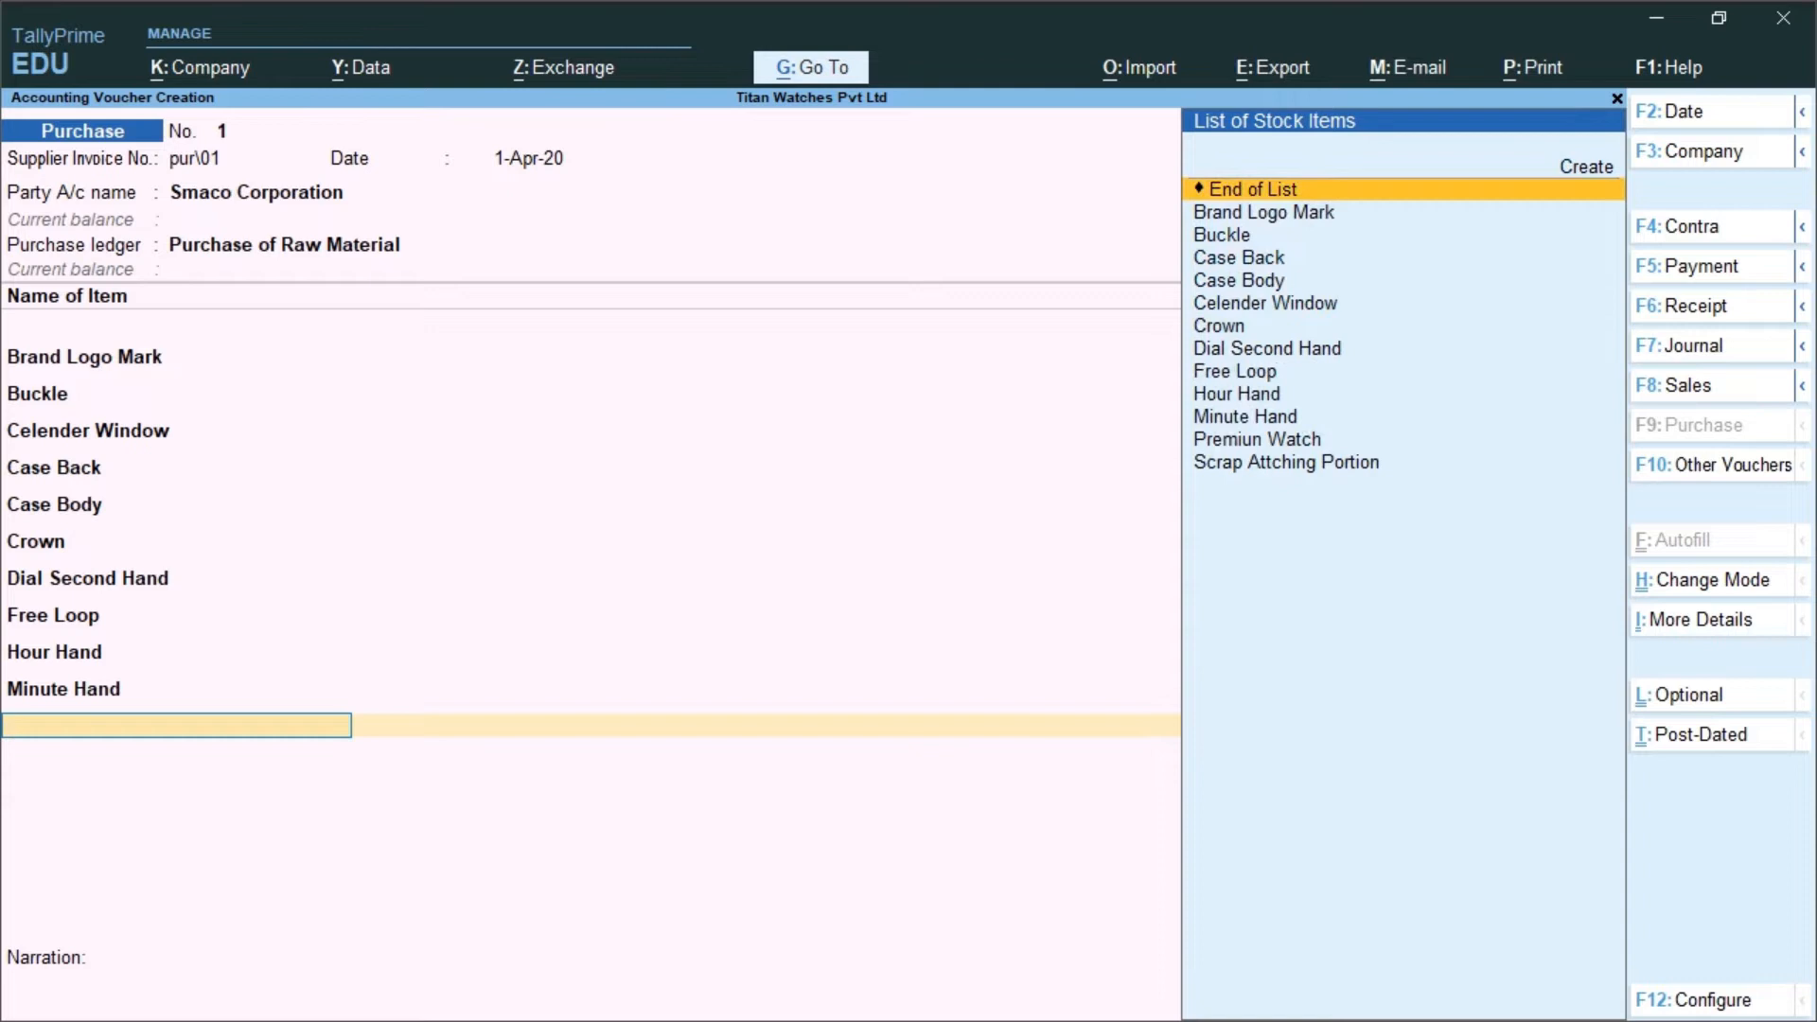
pyautogui.write('S')
pyautogui.press('Return')
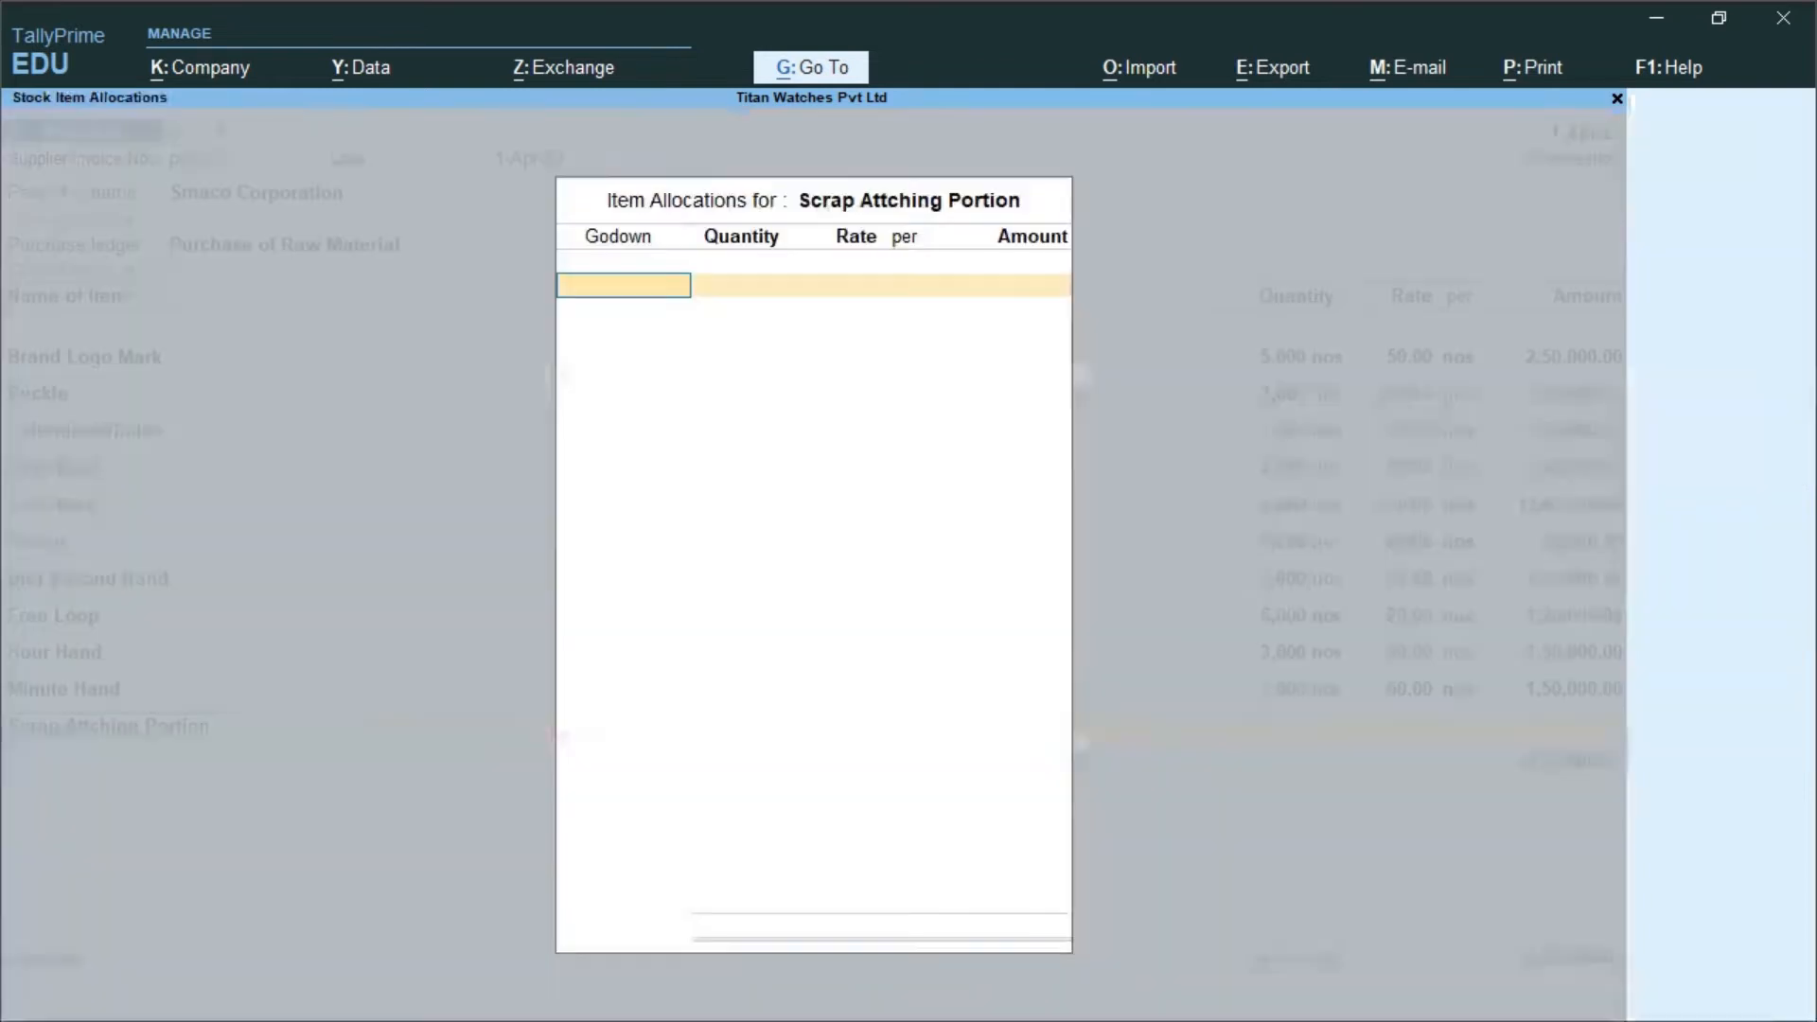
pyautogui.write('Co')
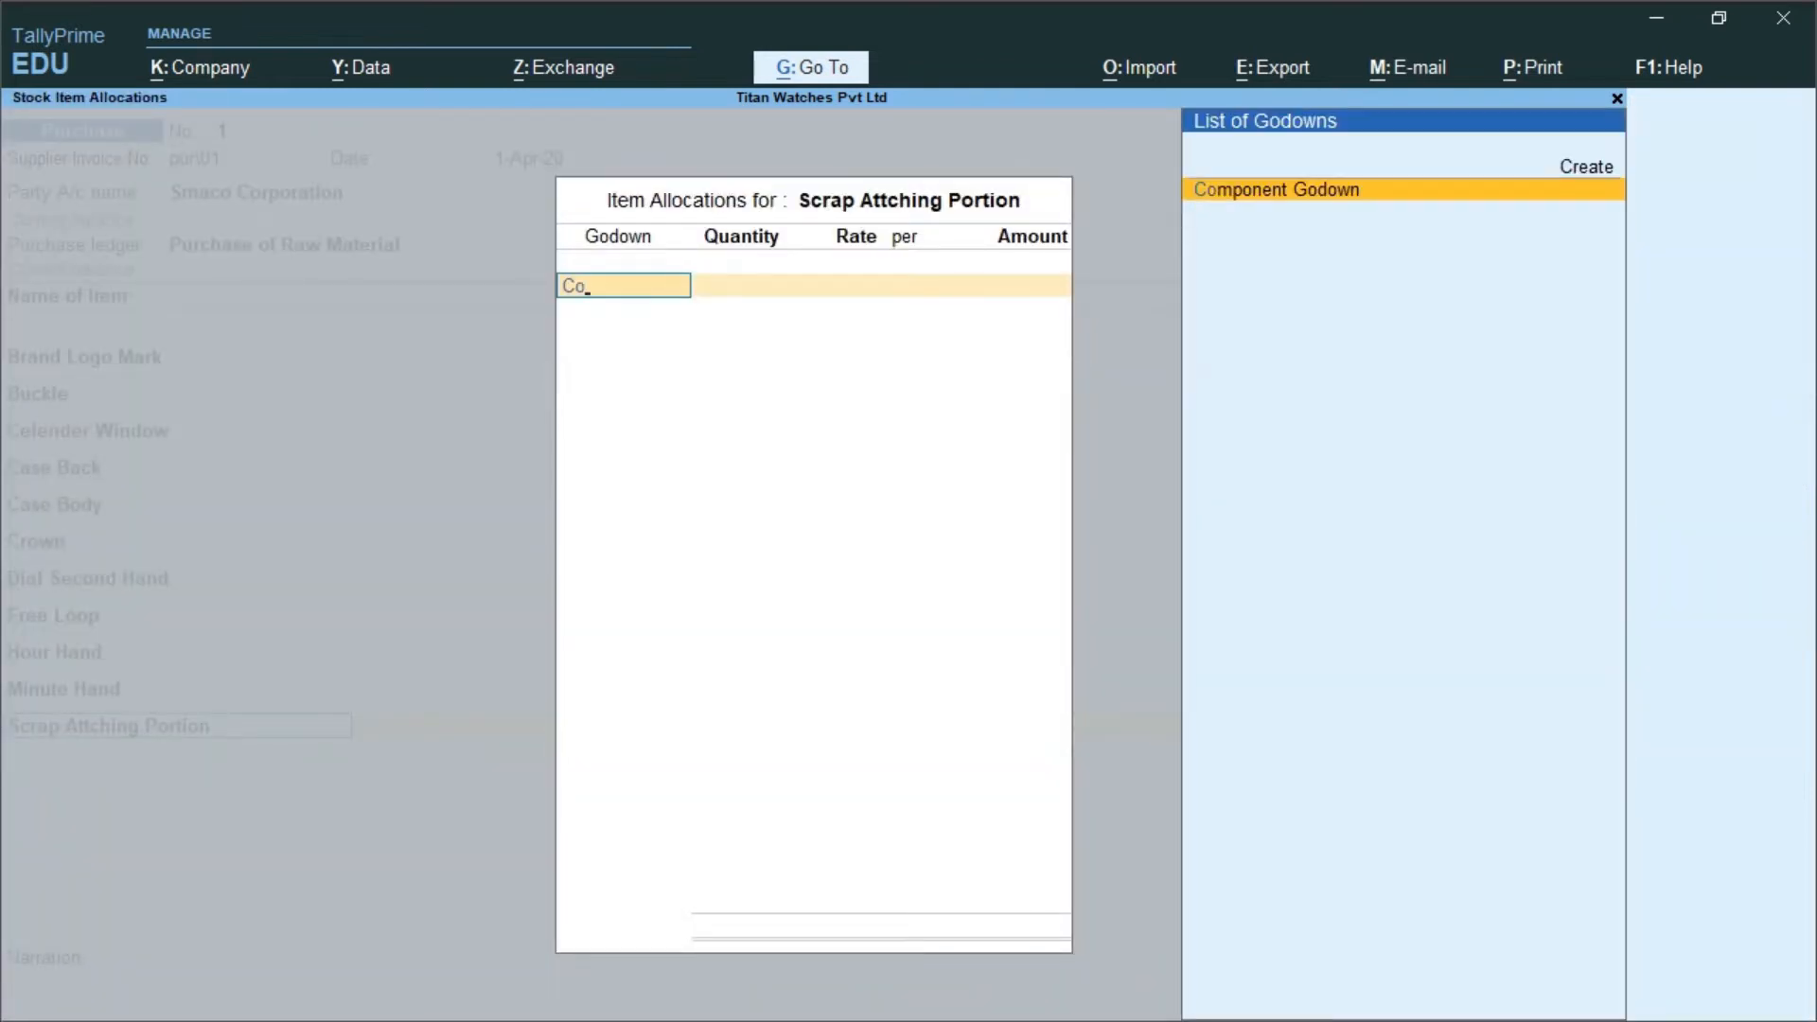
pyautogui.press('Return')
# Enter a quantity of 6,000 nos at a rate of 50 for Scrap Attching Portion and accept its allocation.
pyautogui.write('6000')
pyautogui.press('Return')
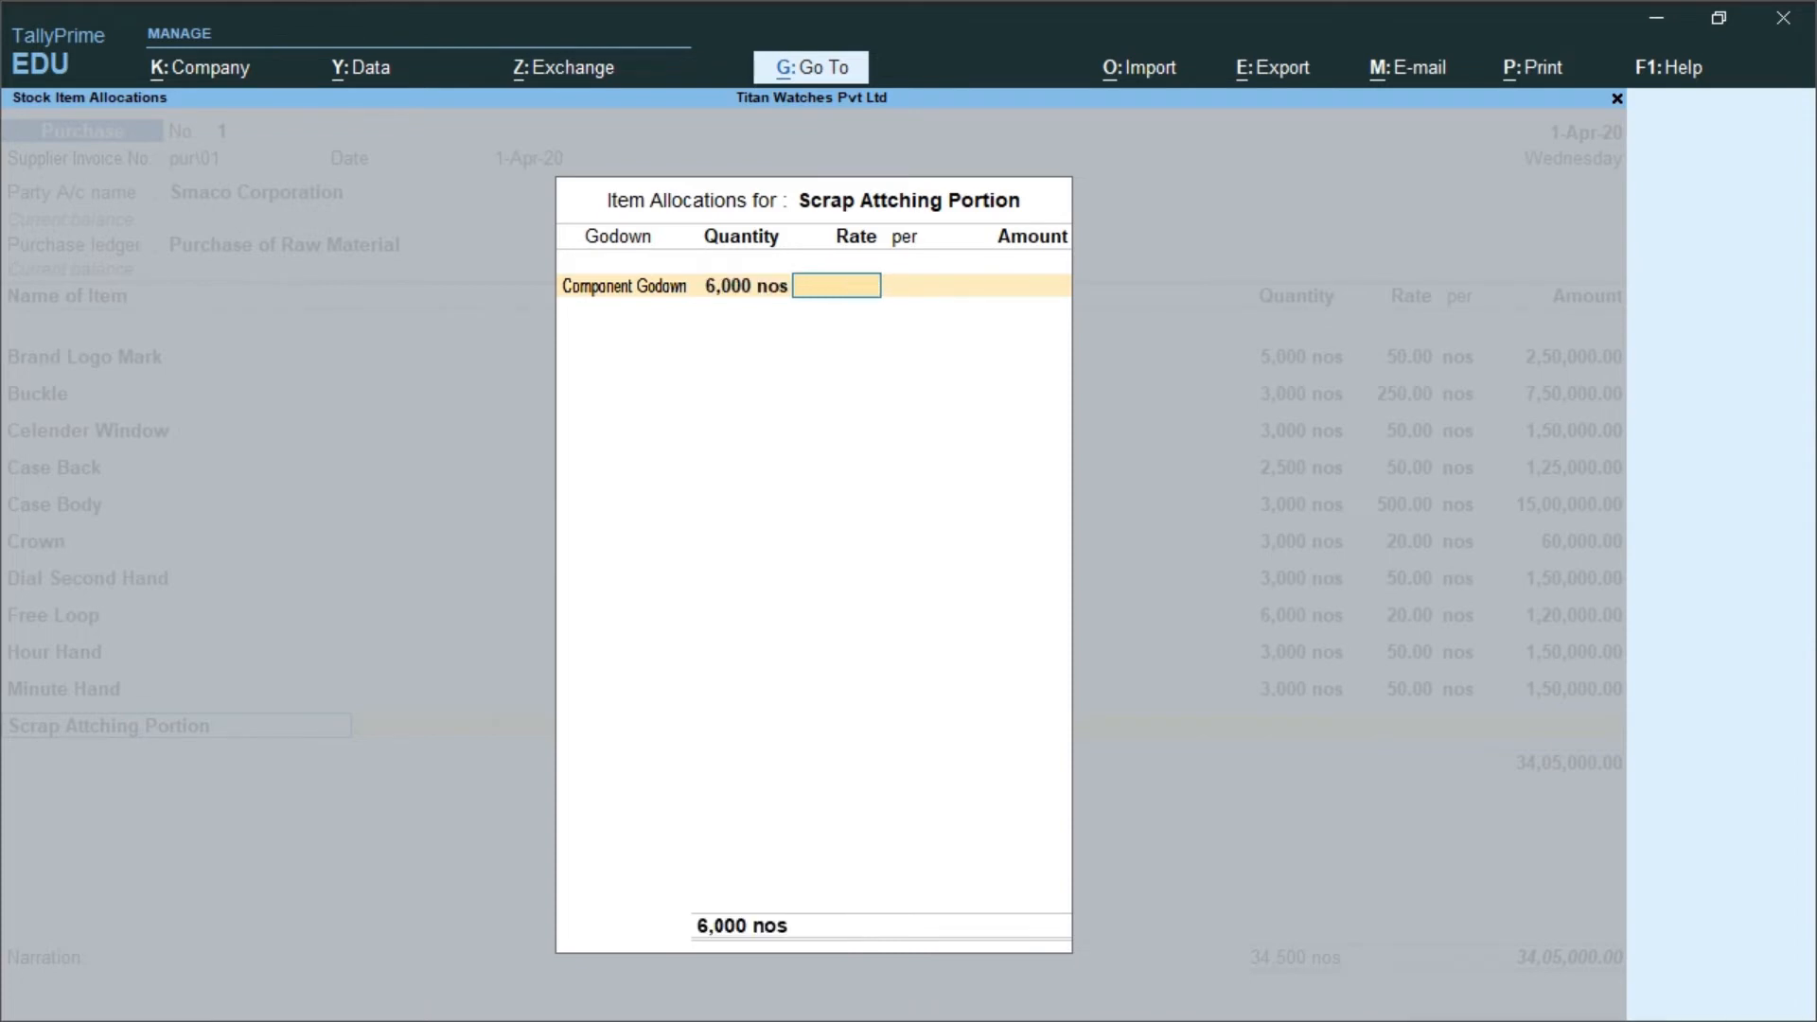
pyautogui.write('50')
pyautogui.press('Return')
pyautogui.press('Return')
pyautogui.press('Return')
pyautogui.press('Return')
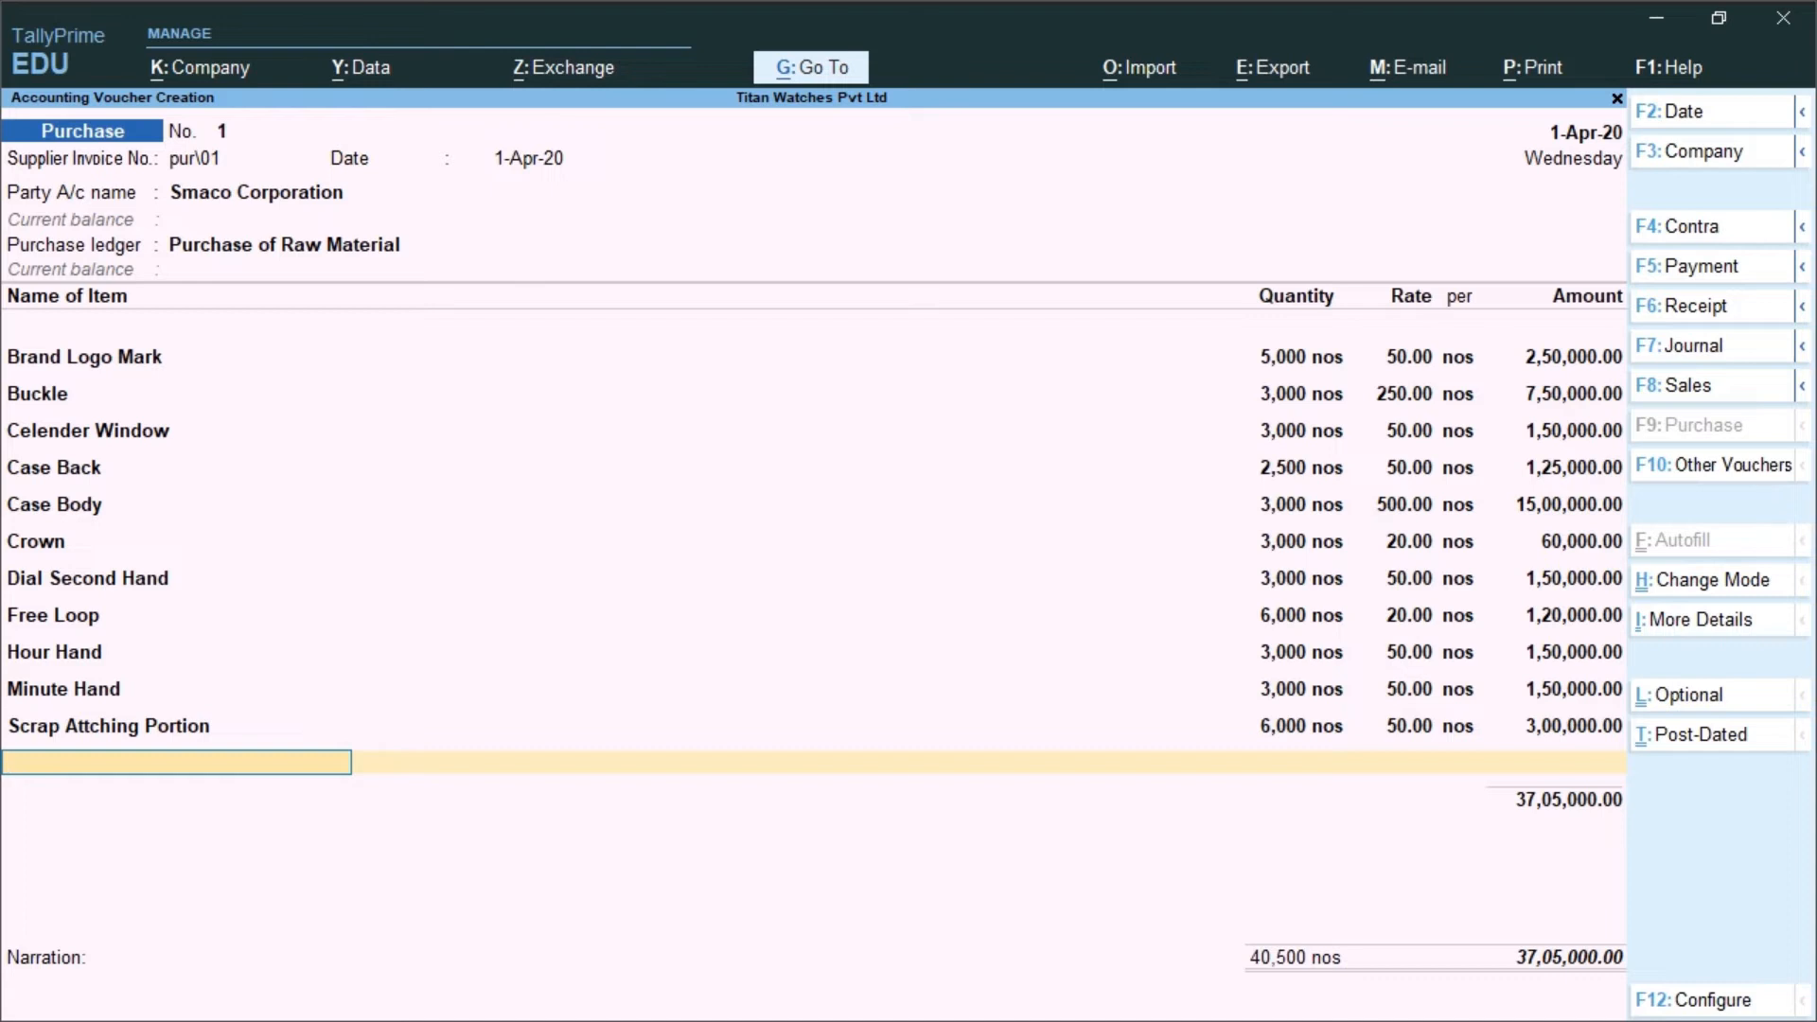
# End the item list with the bill recorded as New Ref pur\01, and save the purchase voucher without a narration.
pyautogui.press('Return')
pyautogui.press('Return')
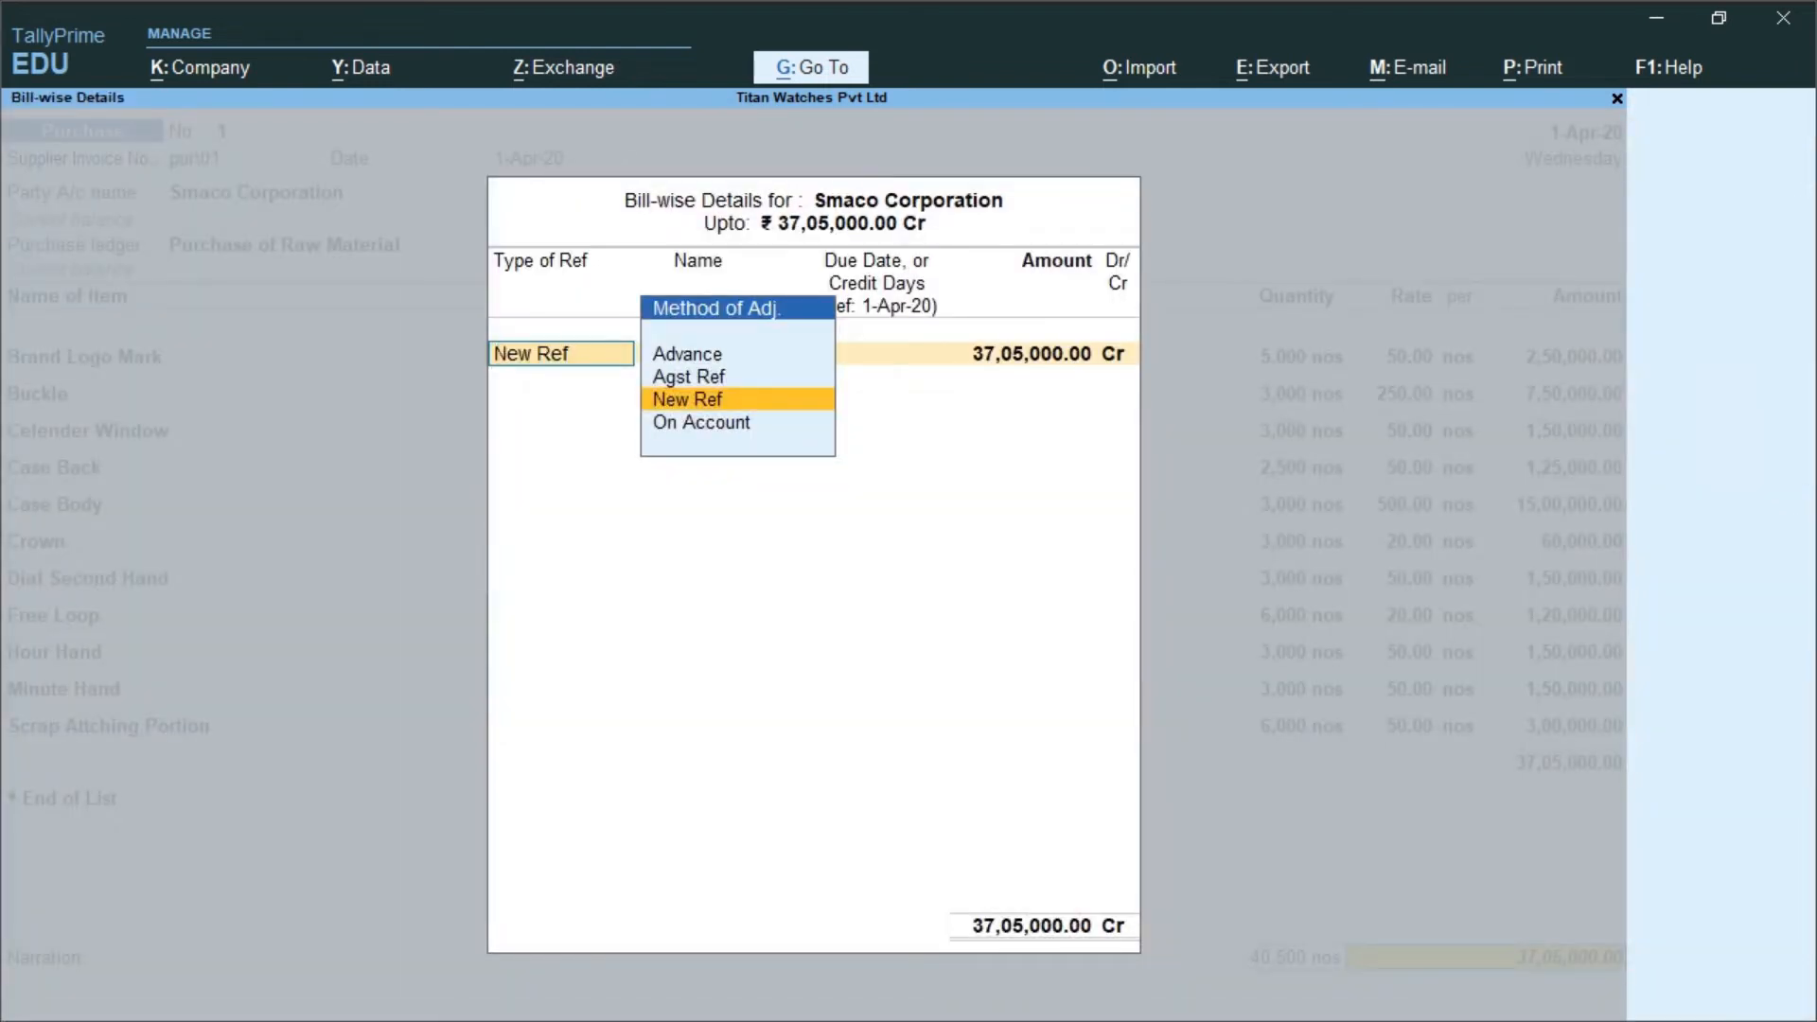
pyautogui.press('Return')
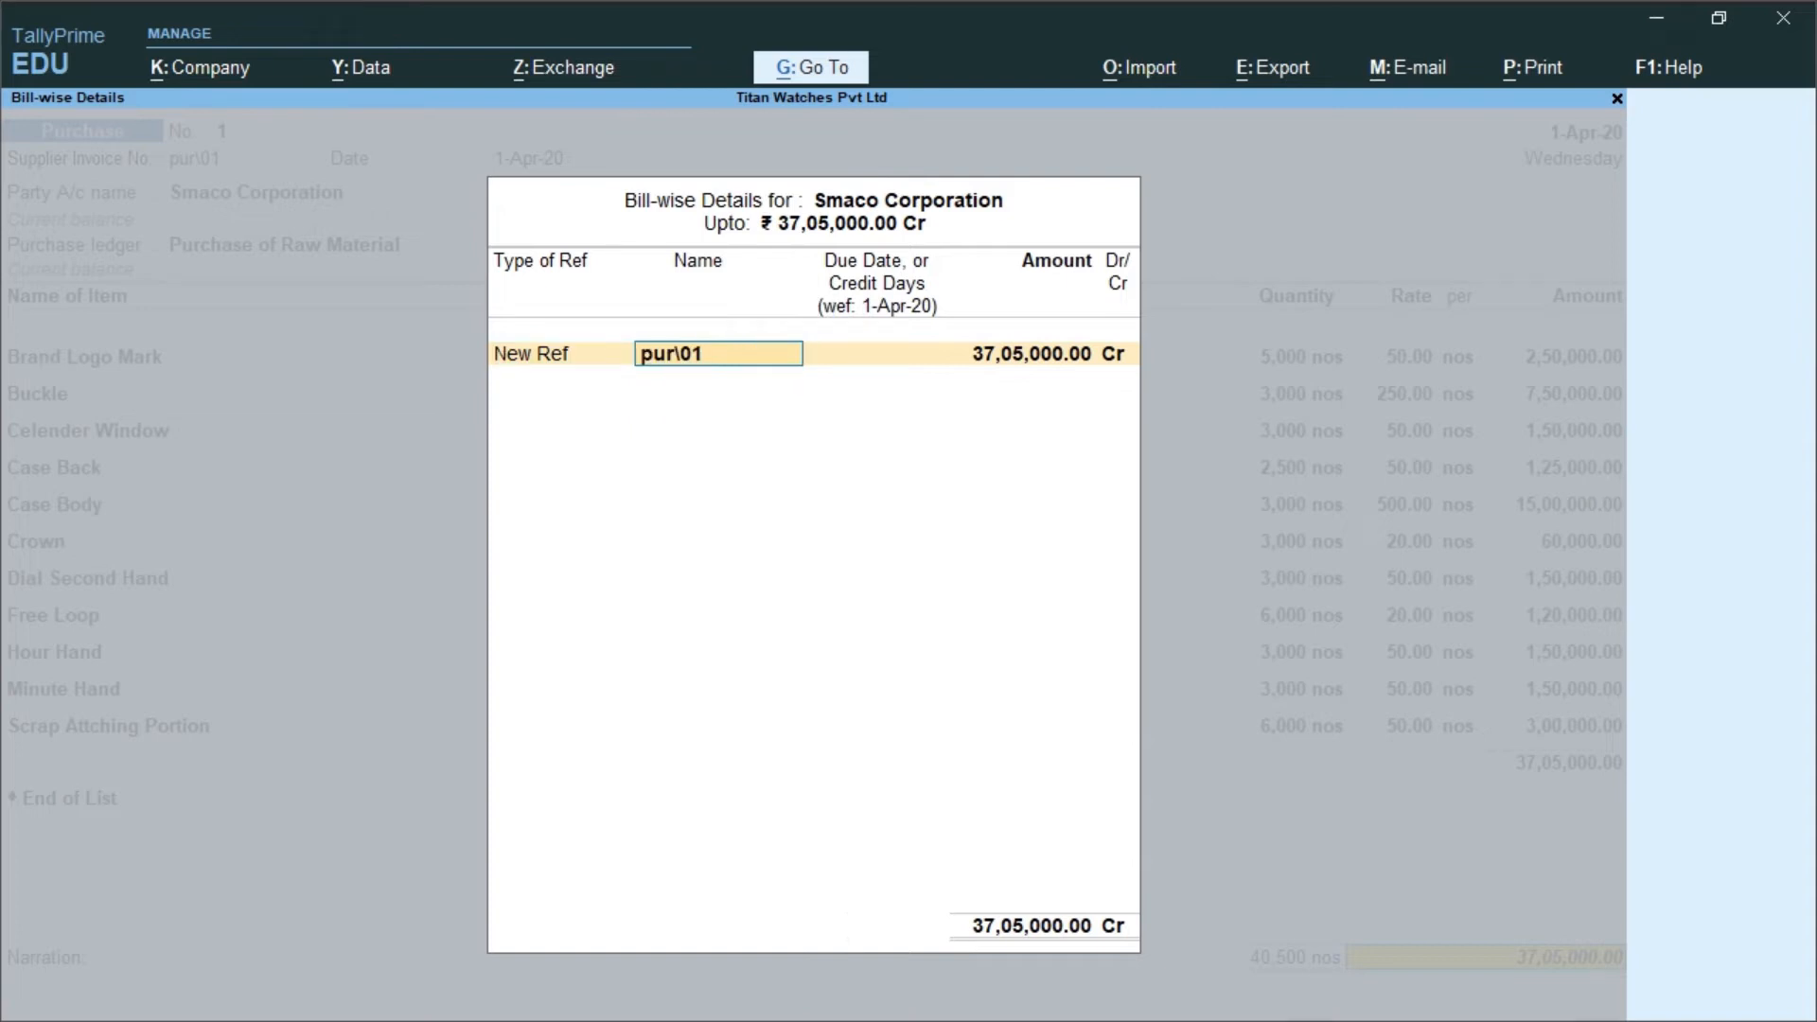
pyautogui.press('Return')
pyautogui.press('Return')
pyautogui.press('Return')
pyautogui.press('Return')
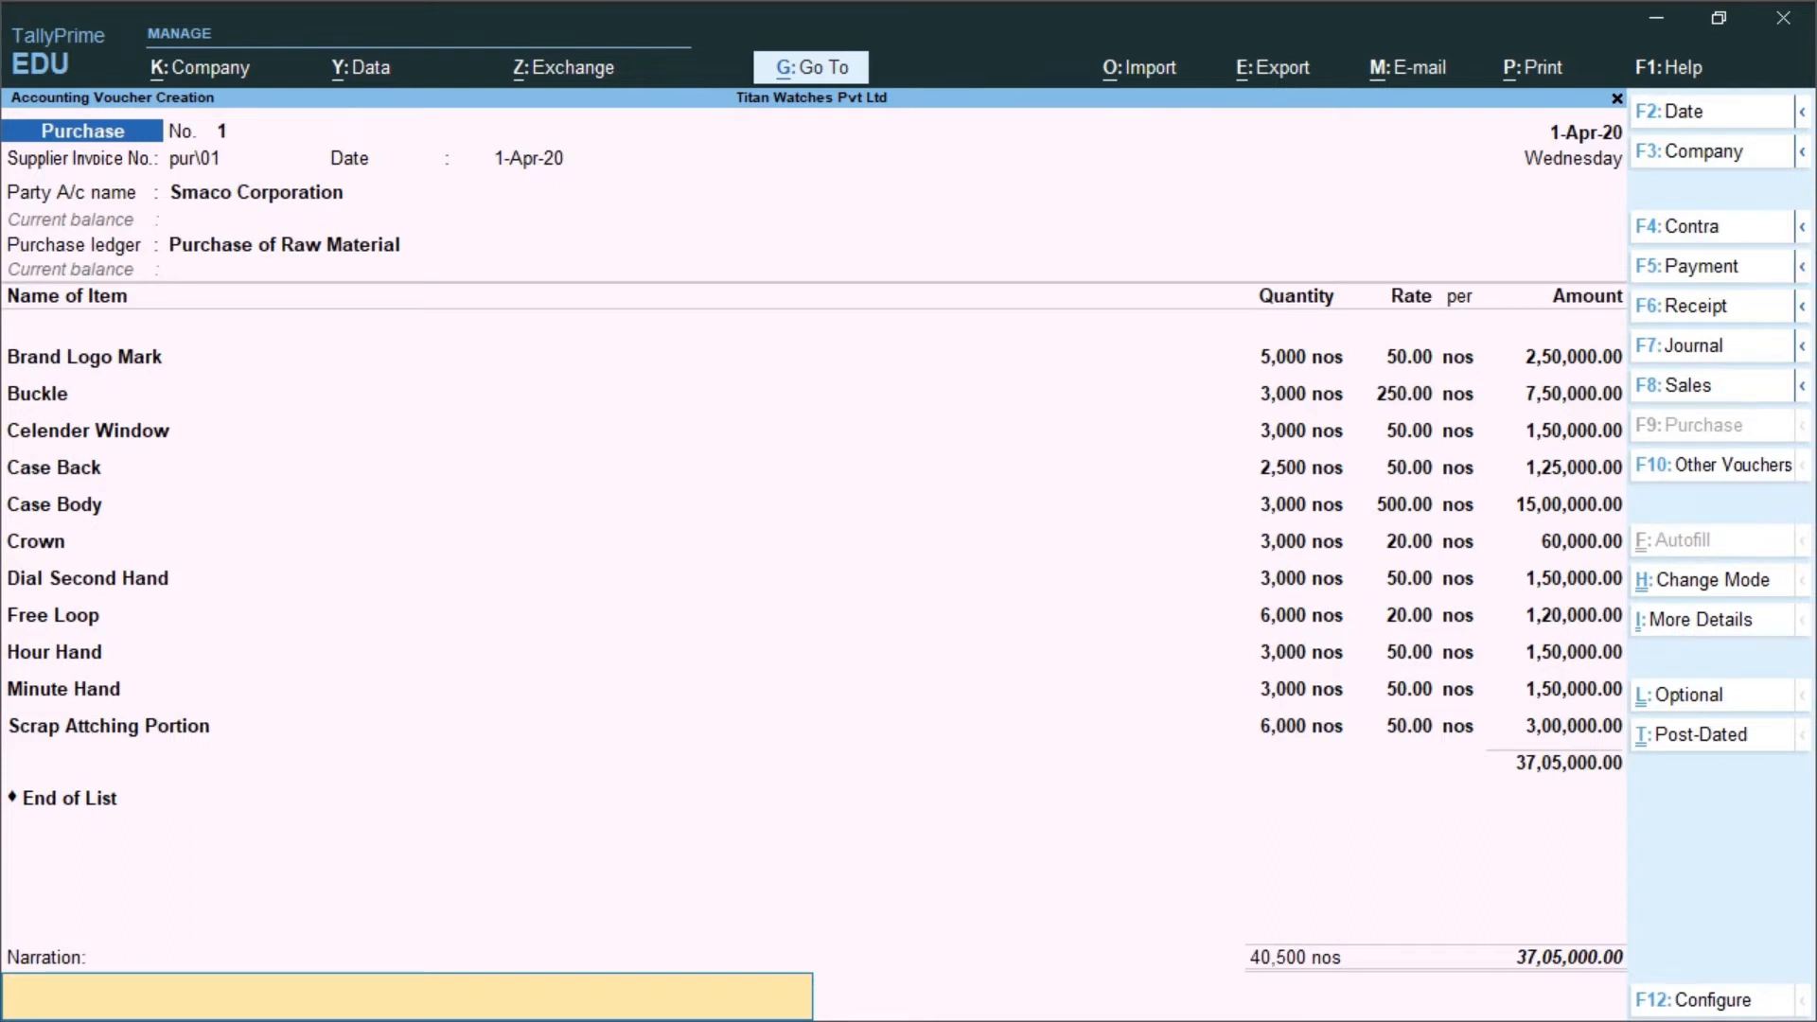
pyautogui.press('Return')
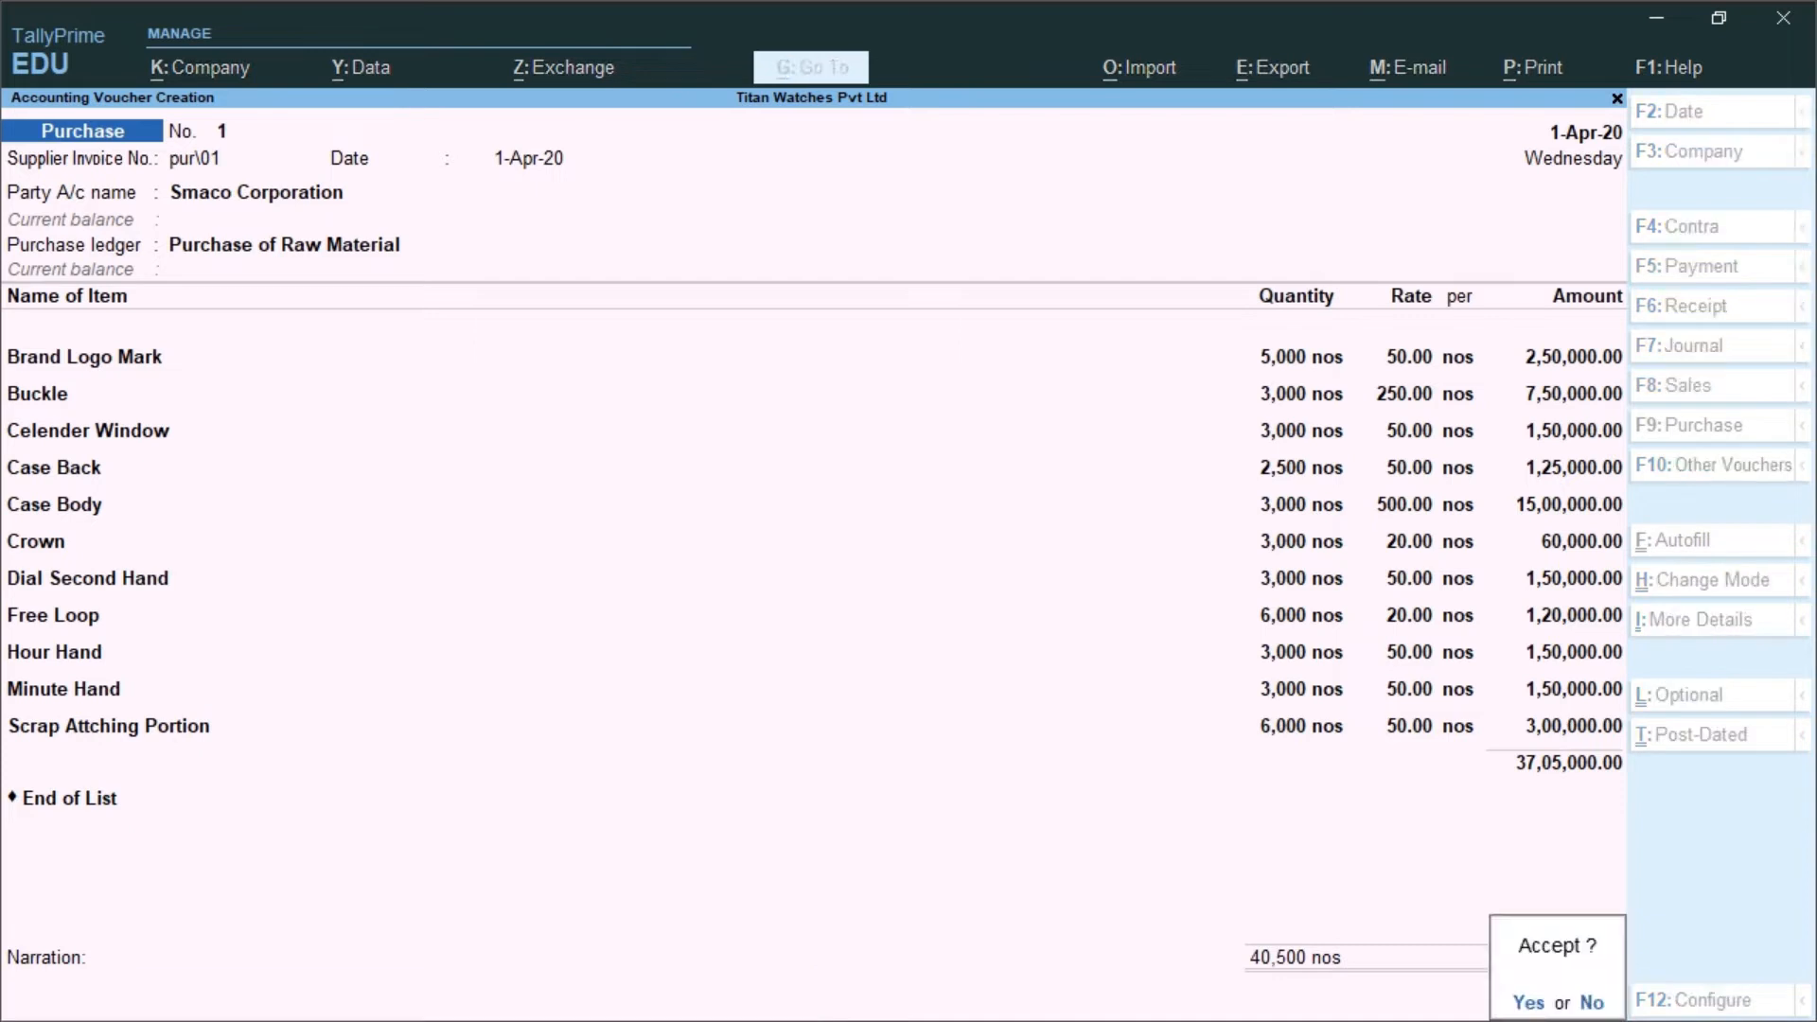
pyautogui.press('Return')
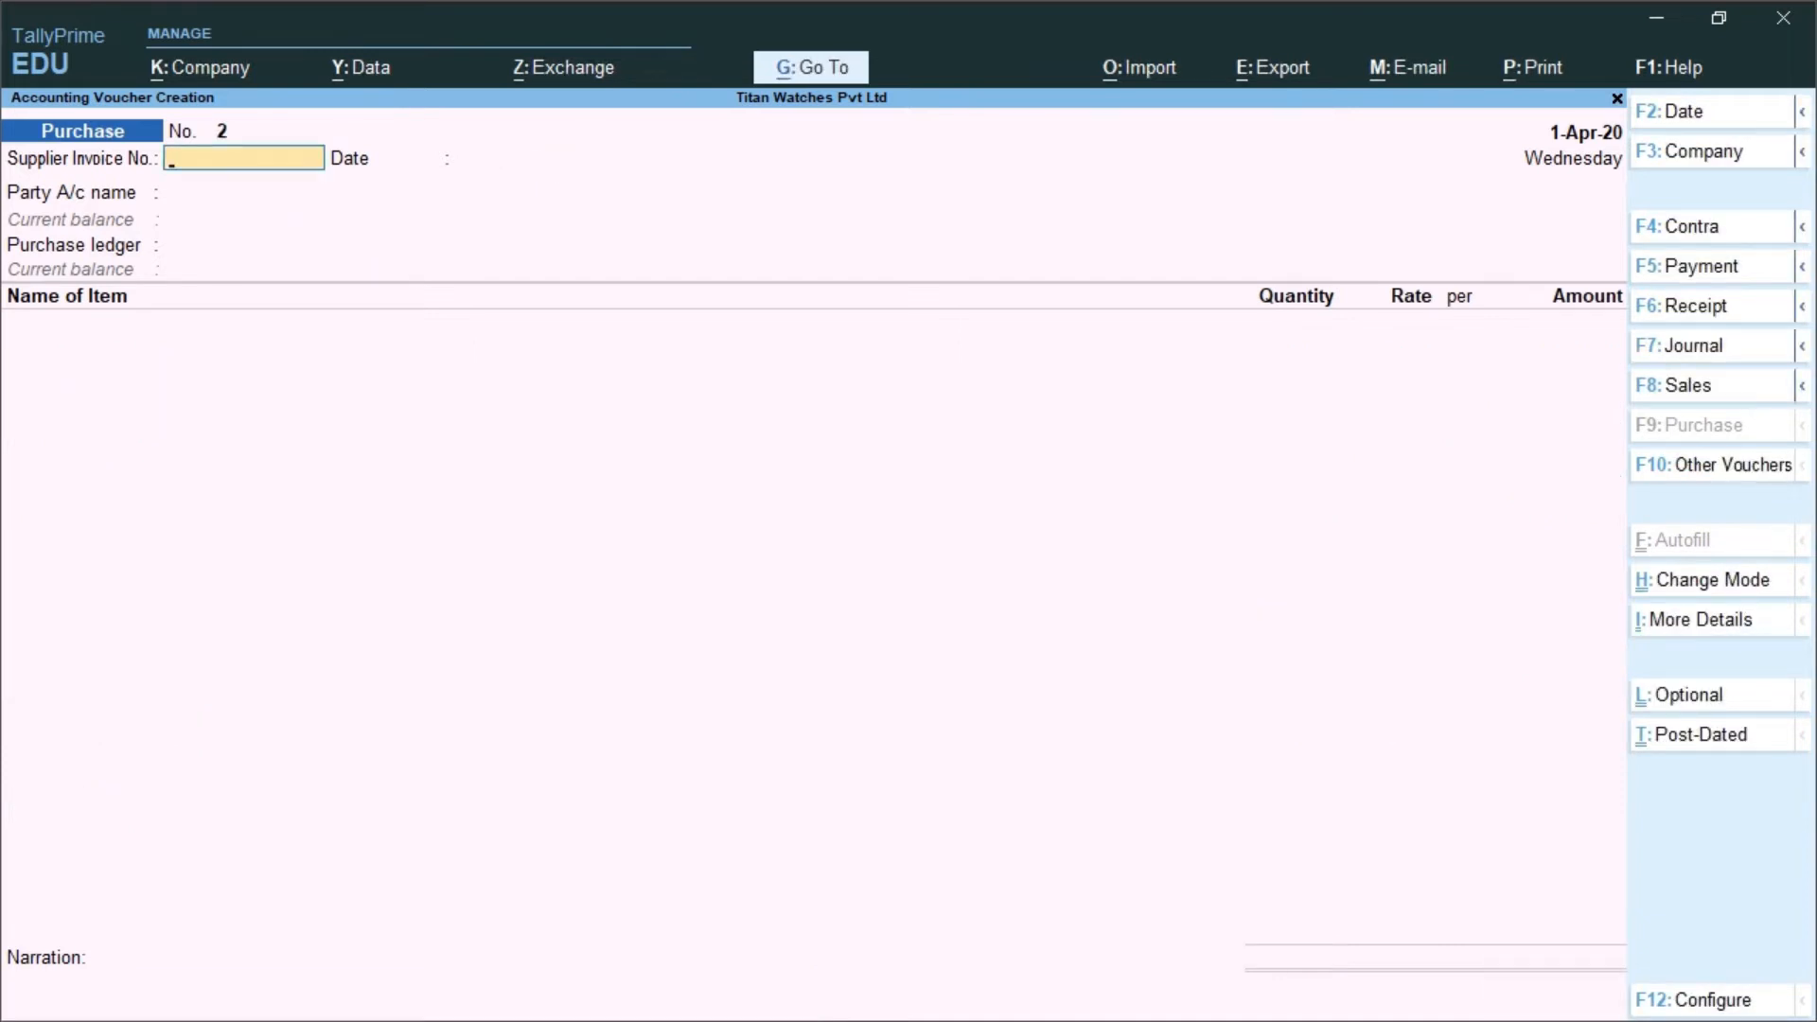
# Leave voucher entry and open the Stock Summary with Component Goods expanded to its individual items.
pyautogui.press('Escape')
pyautogui.press('Return')
pyautogui.press('Escape')
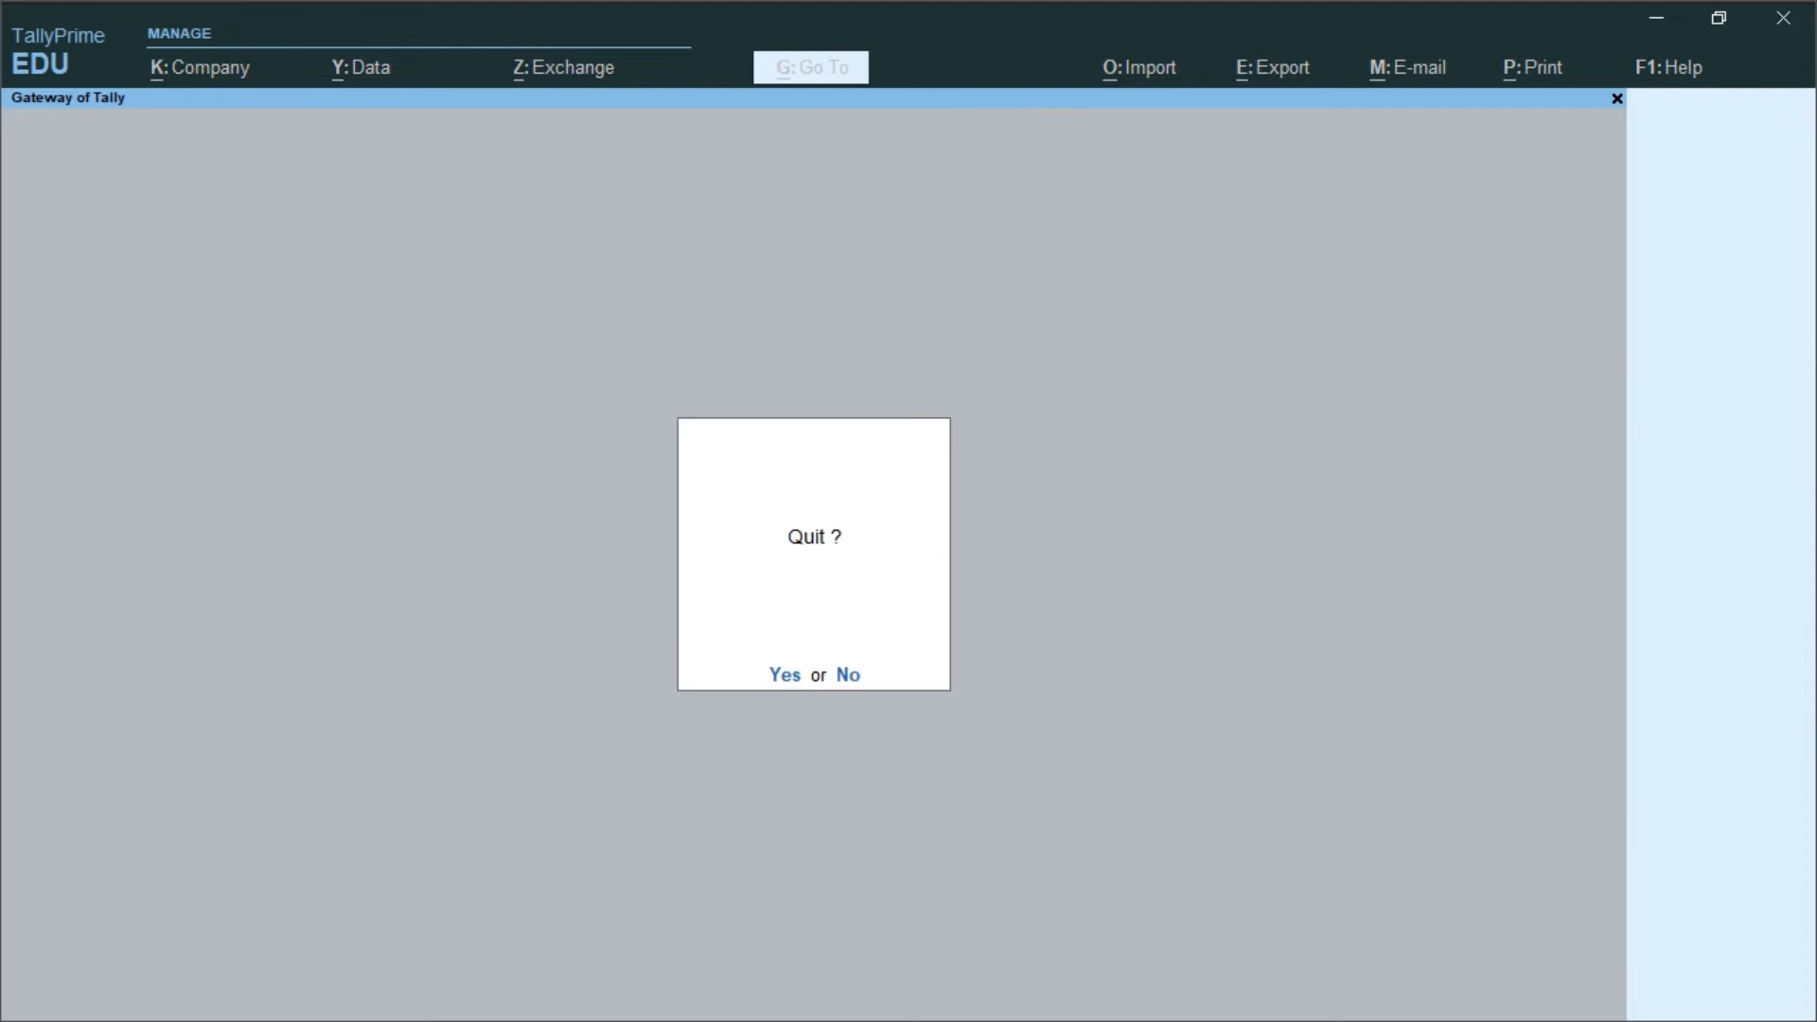
pyautogui.press('Escape')
pyautogui.press('s')
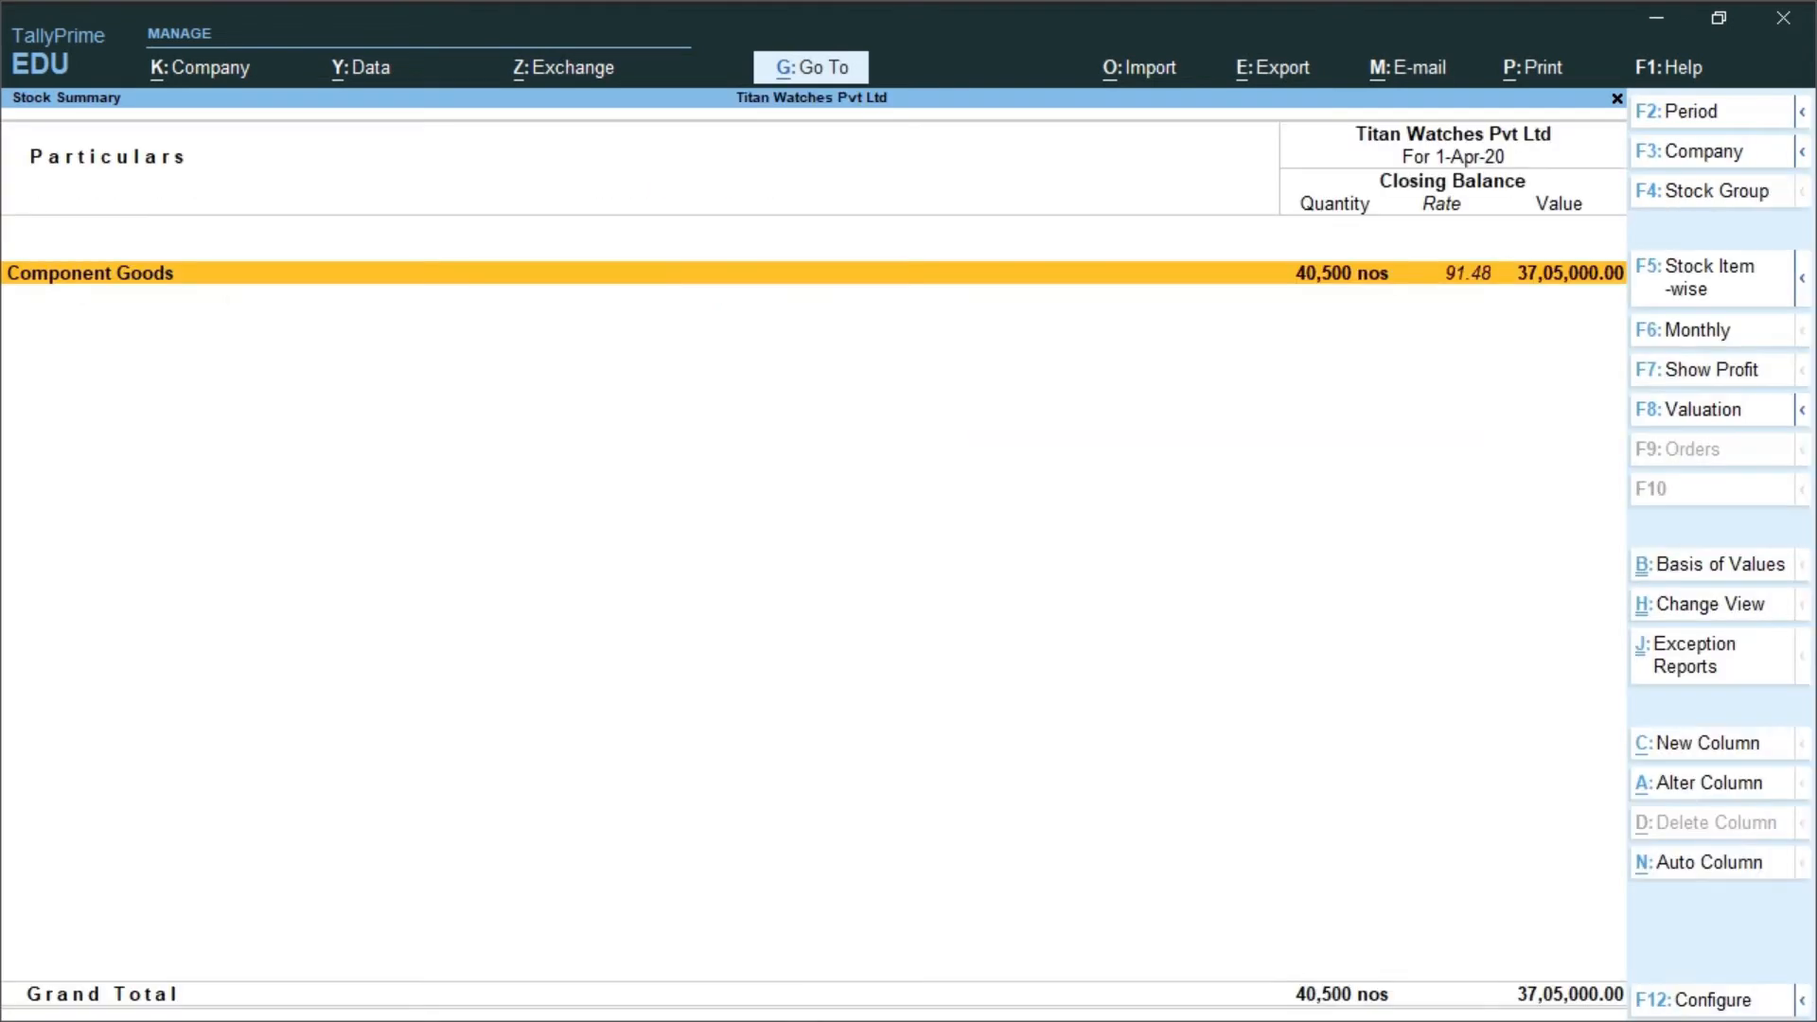
pyautogui.hotkey('alt', 'F1')
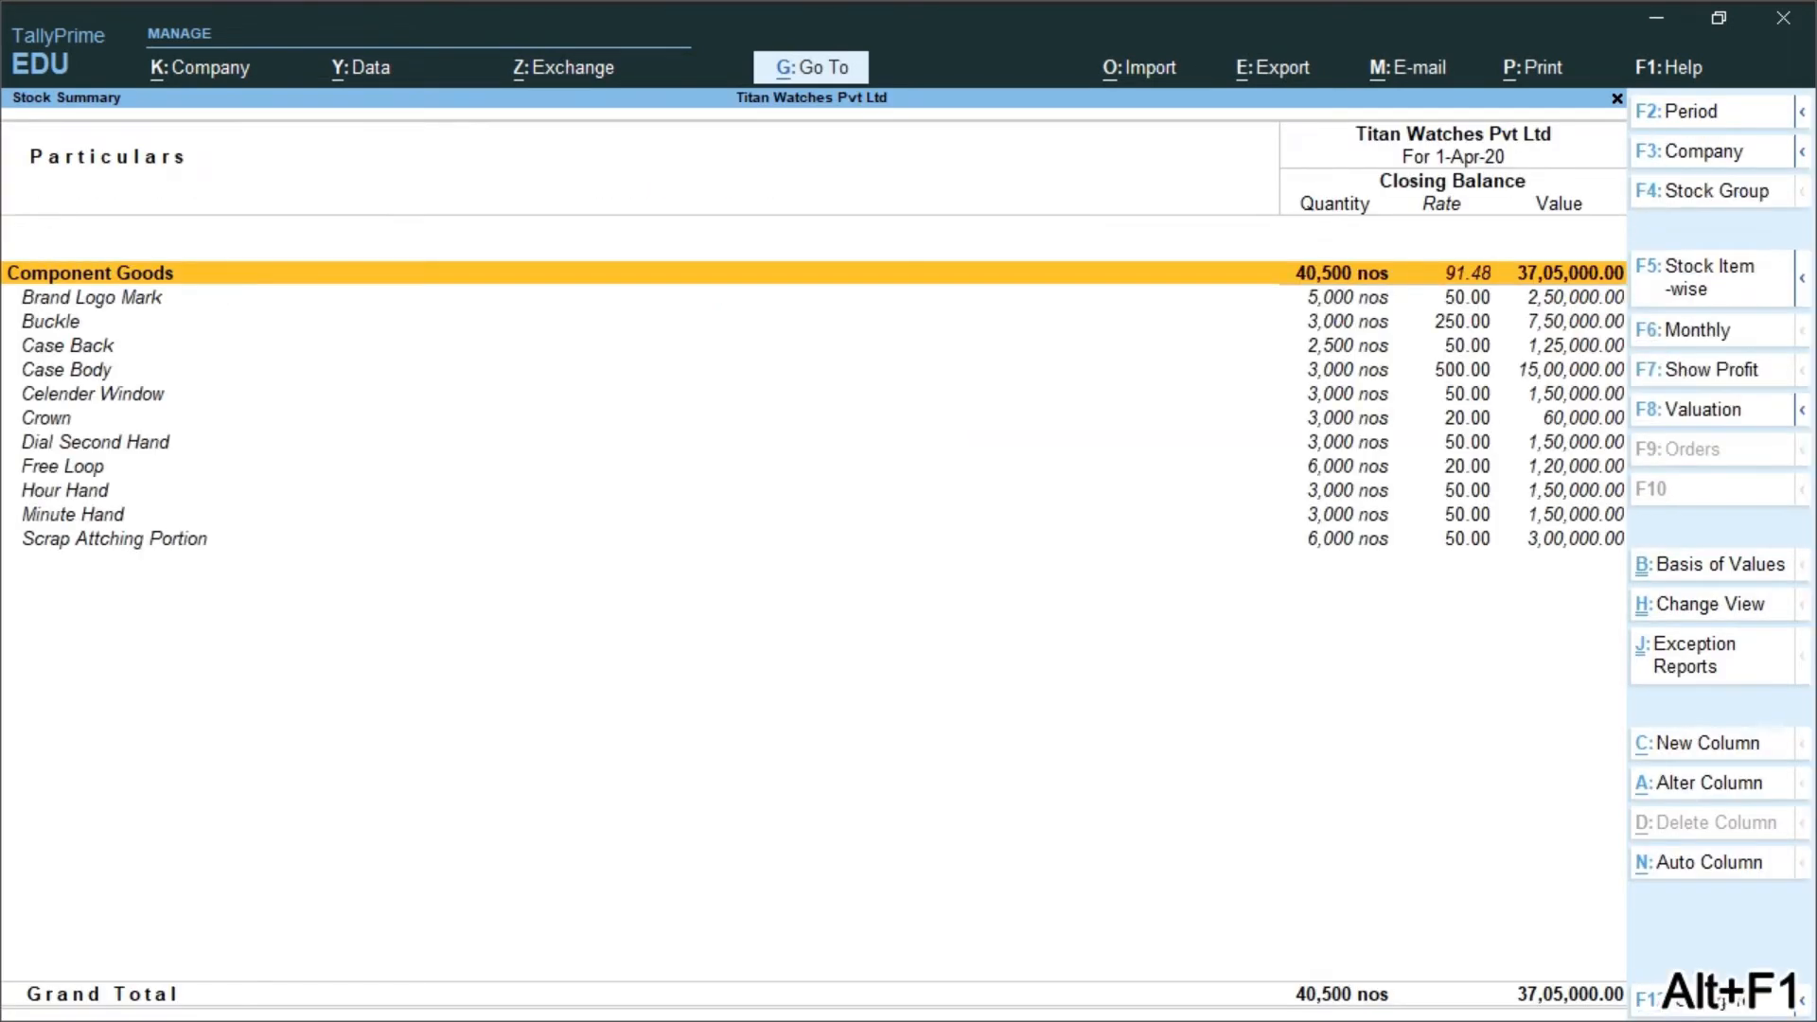
# Review the closing quantity, rate and value of every item under Component Goods, and close the Stock Summary.
pyautogui.press('Down')
pyautogui.press('Down')
pyautogui.press('Down')
pyautogui.press('Down')
pyautogui.press('Down')
pyautogui.press('Down')
pyautogui.press('Down')
pyautogui.press('Down')
pyautogui.press('Down')
pyautogui.press('Down')
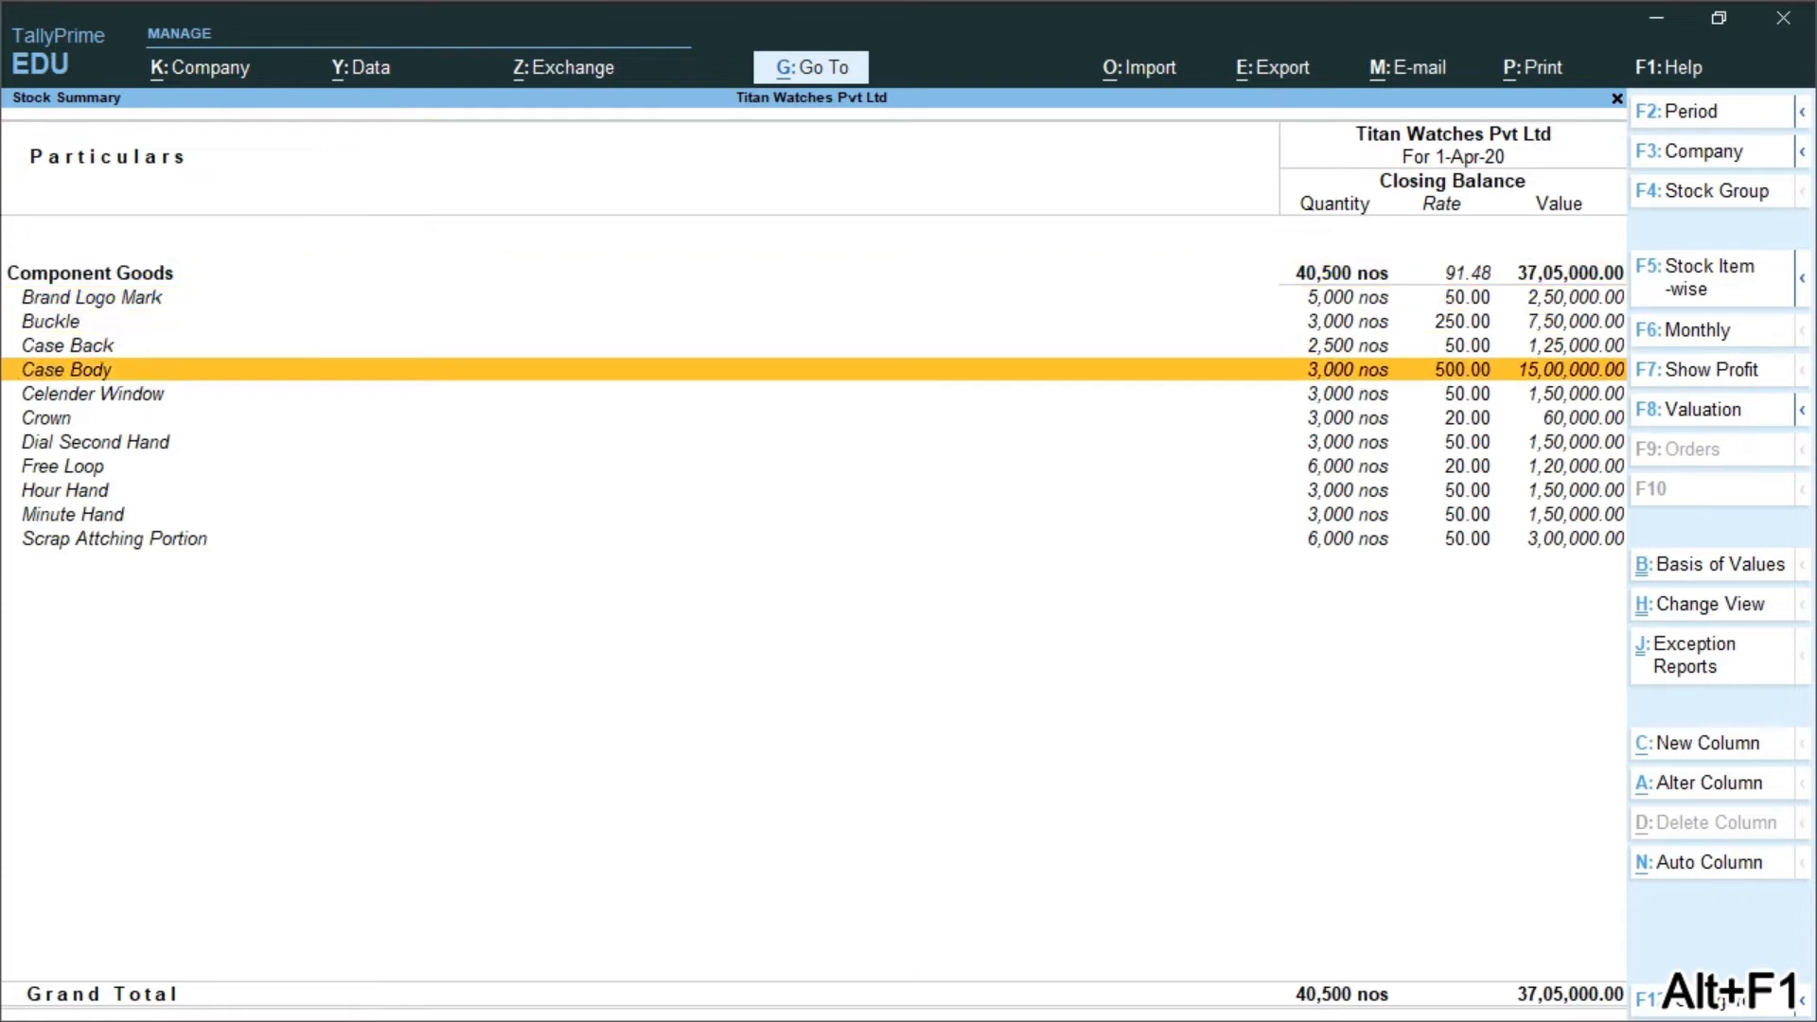
pyautogui.press('Down')
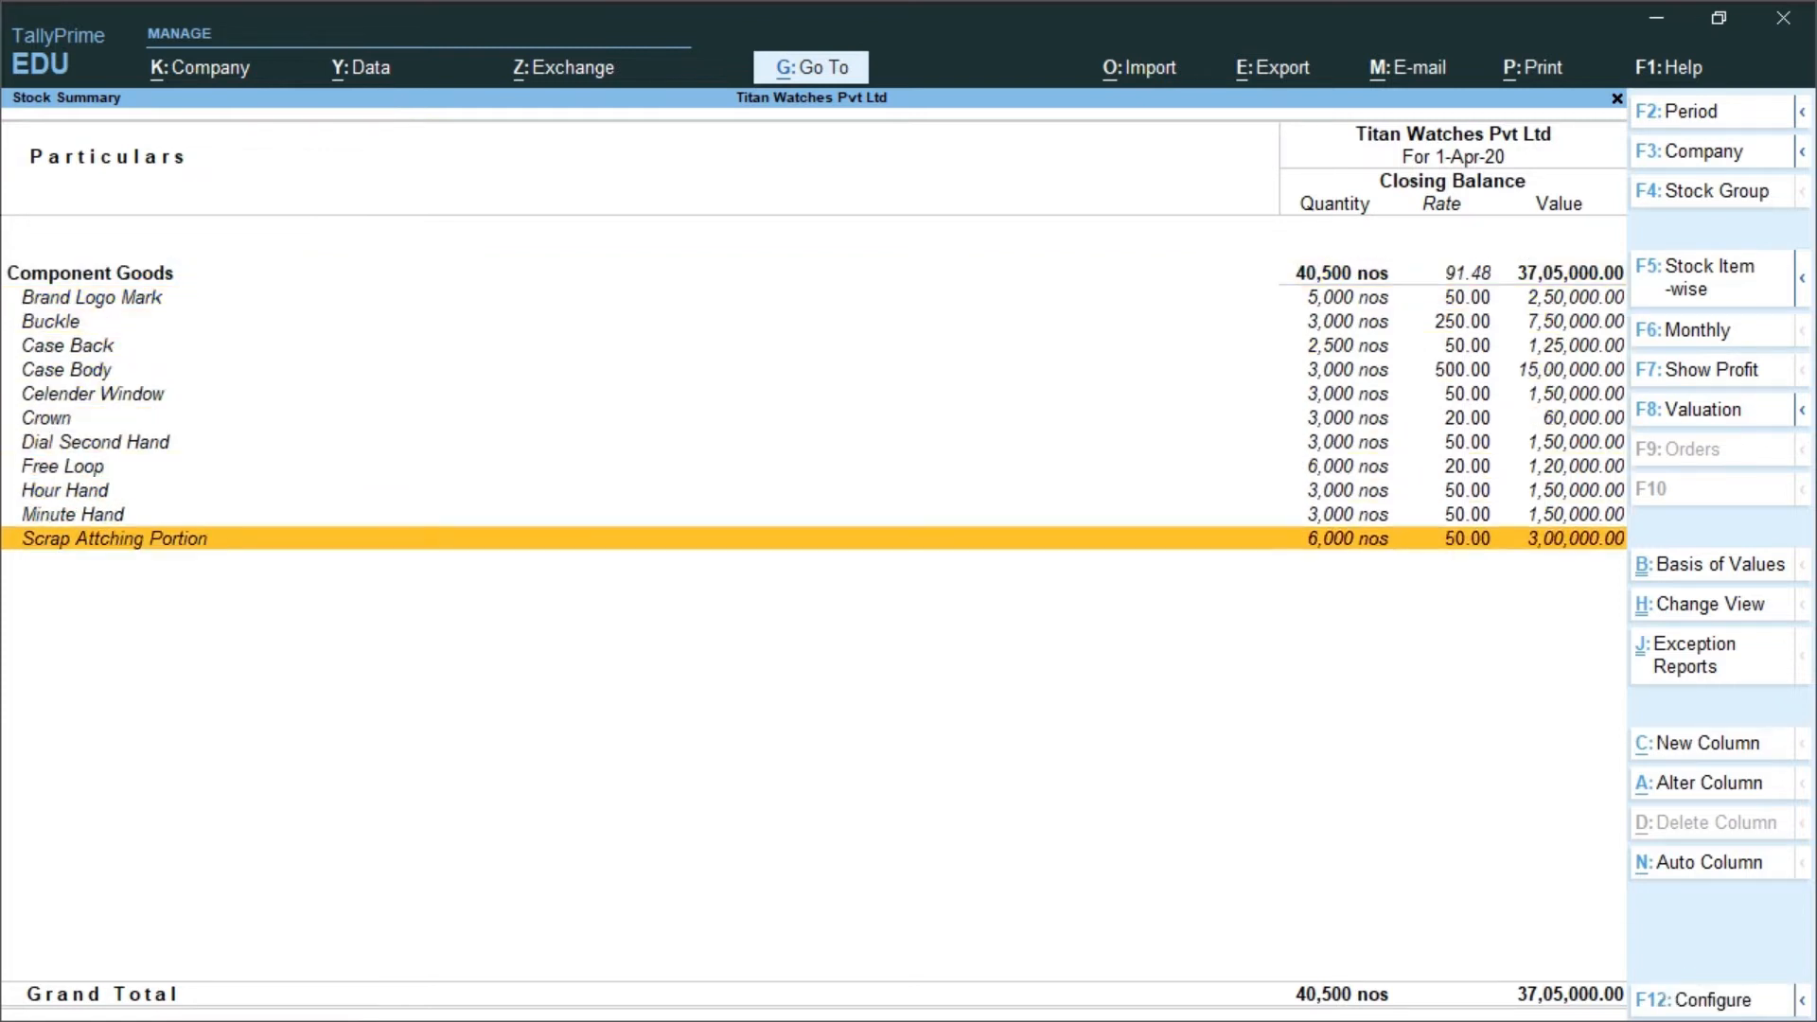
pyautogui.press('Up')
pyautogui.press('Up')
pyautogui.press('Up')
pyautogui.press('Up')
pyautogui.press('Up')
pyautogui.press('Up')
pyautogui.press('Up')
pyautogui.press('Up')
pyautogui.press('Up')
pyautogui.press('Up')
pyautogui.press('Up')
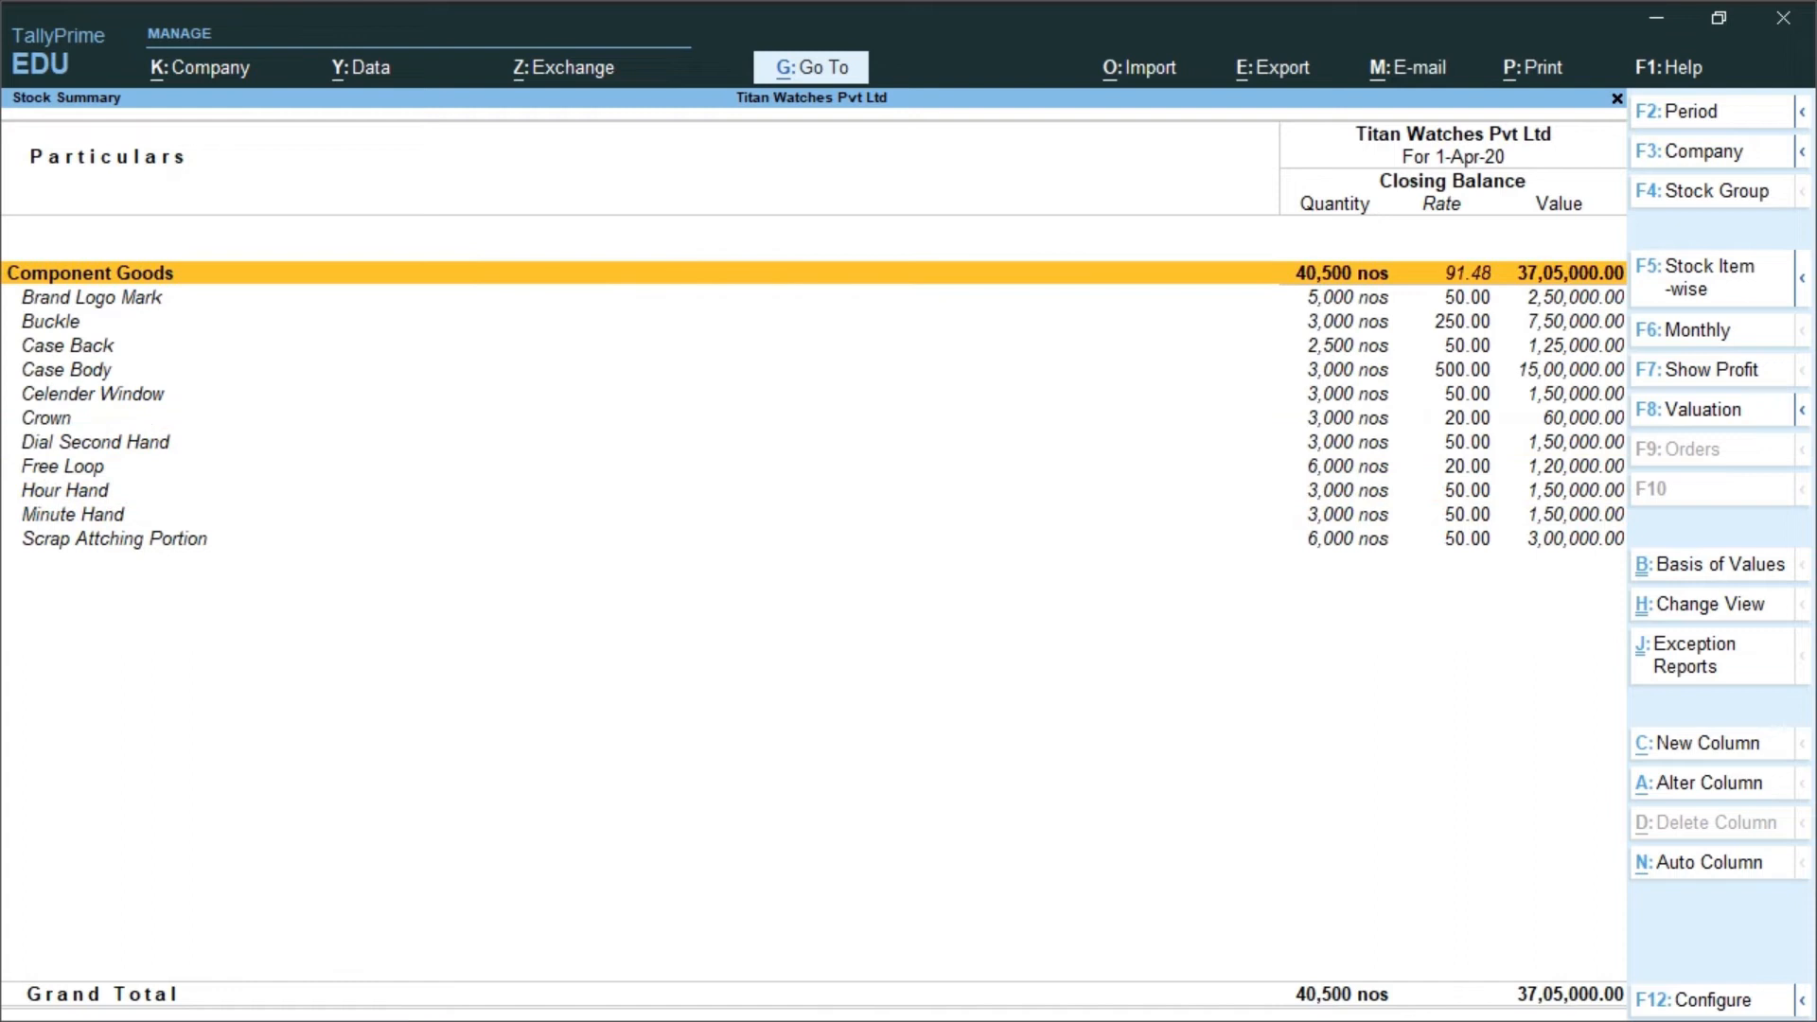
pyautogui.press('Escape')
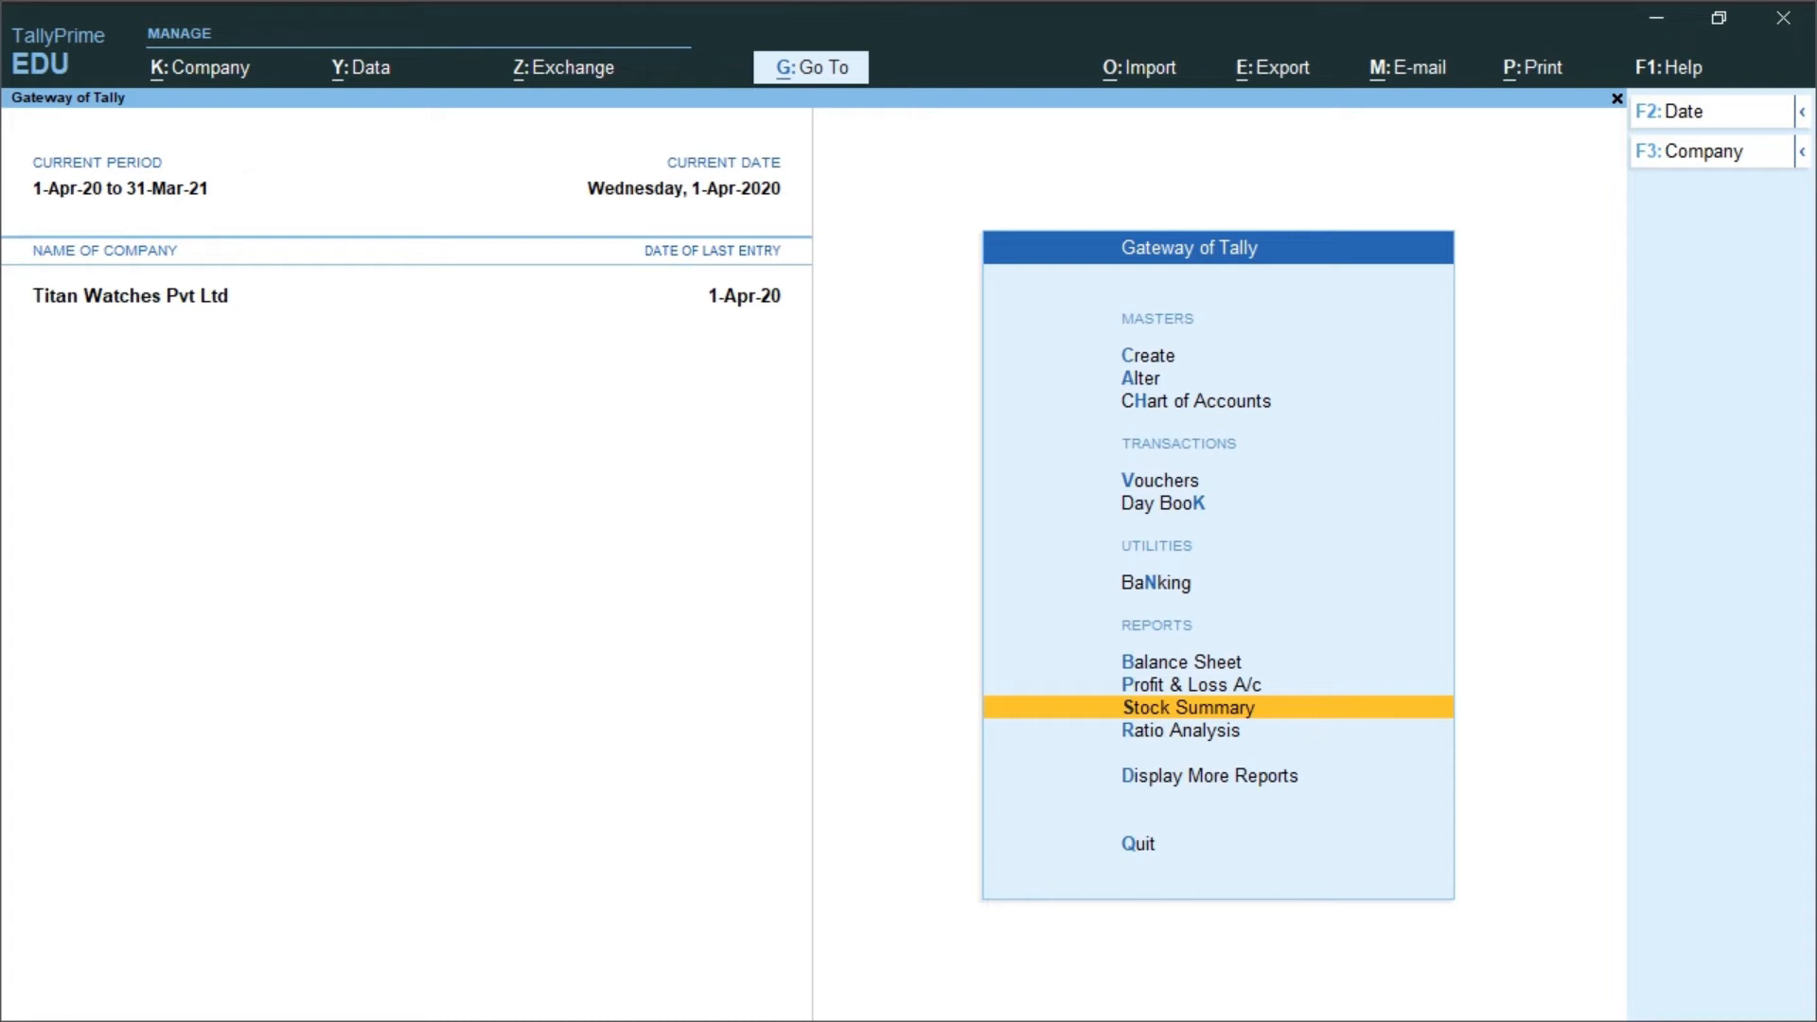
# Open voucher entry and change the voucher type to Job Work Out Order.
pyautogui.press('Up')
pyautogui.press('Up')
pyautogui.press('Up')
pyautogui.press('Up')
pyautogui.press('Up')
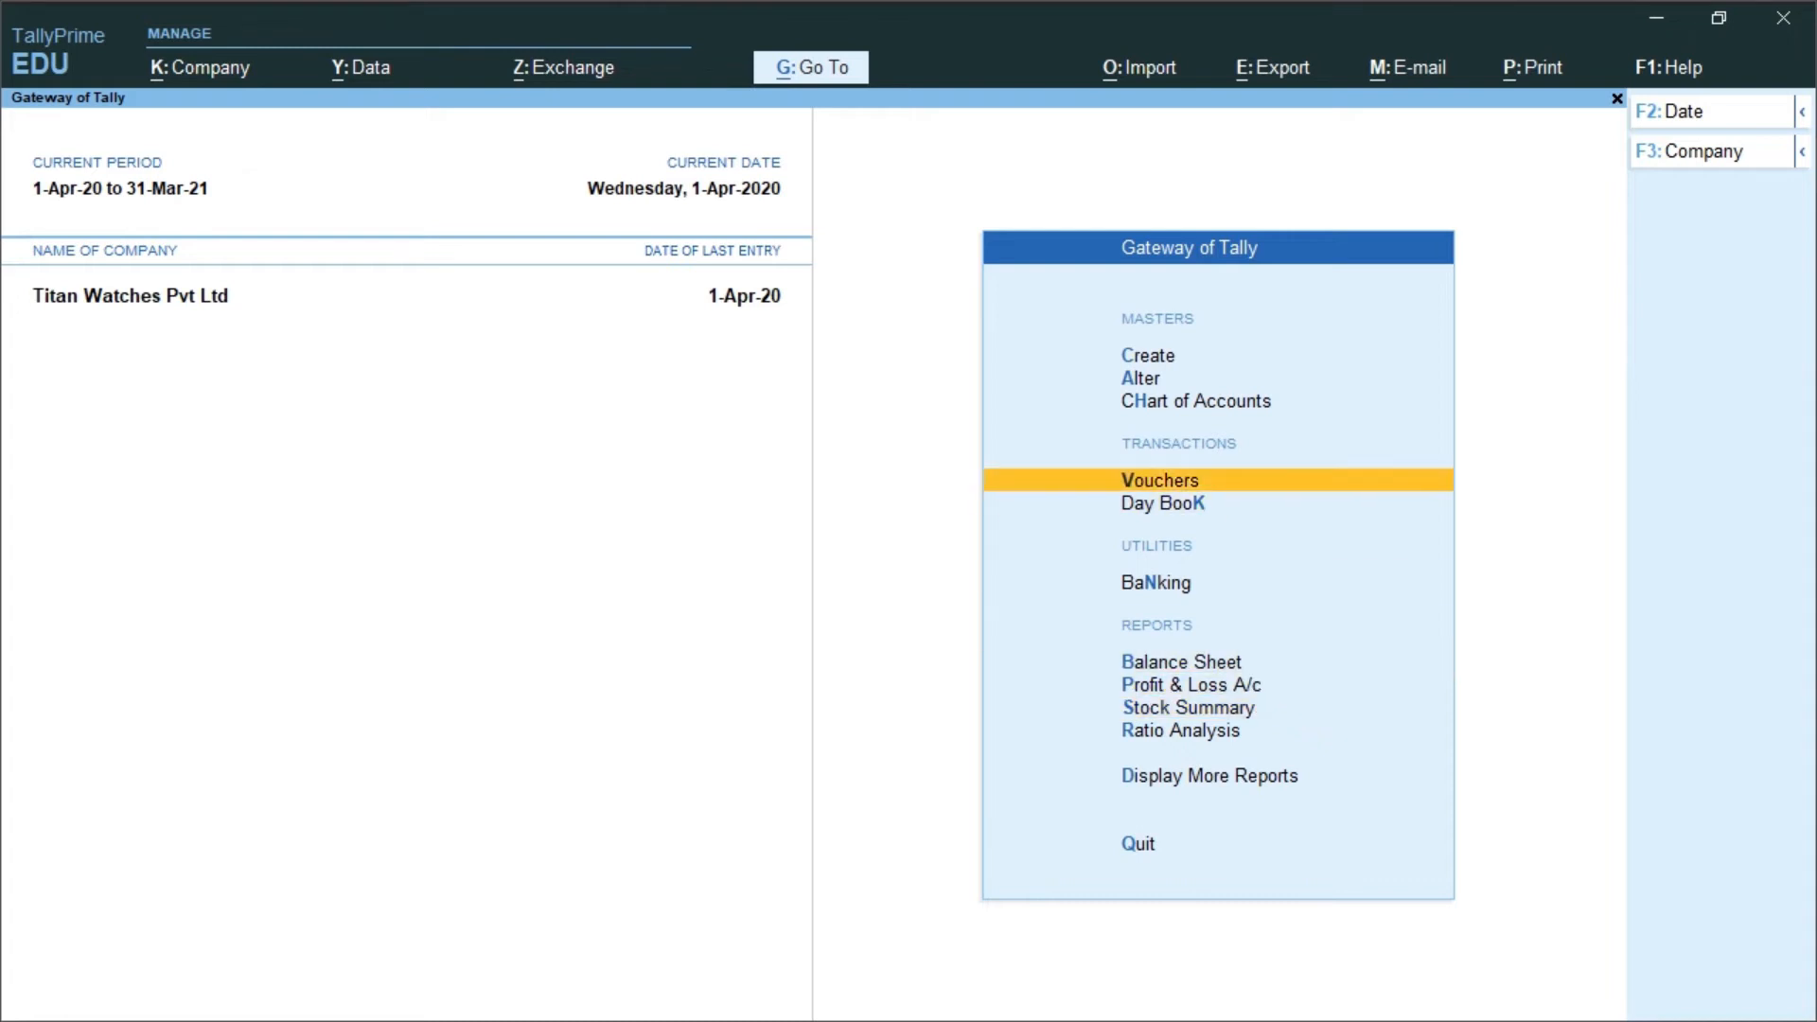
pyautogui.press('Return')
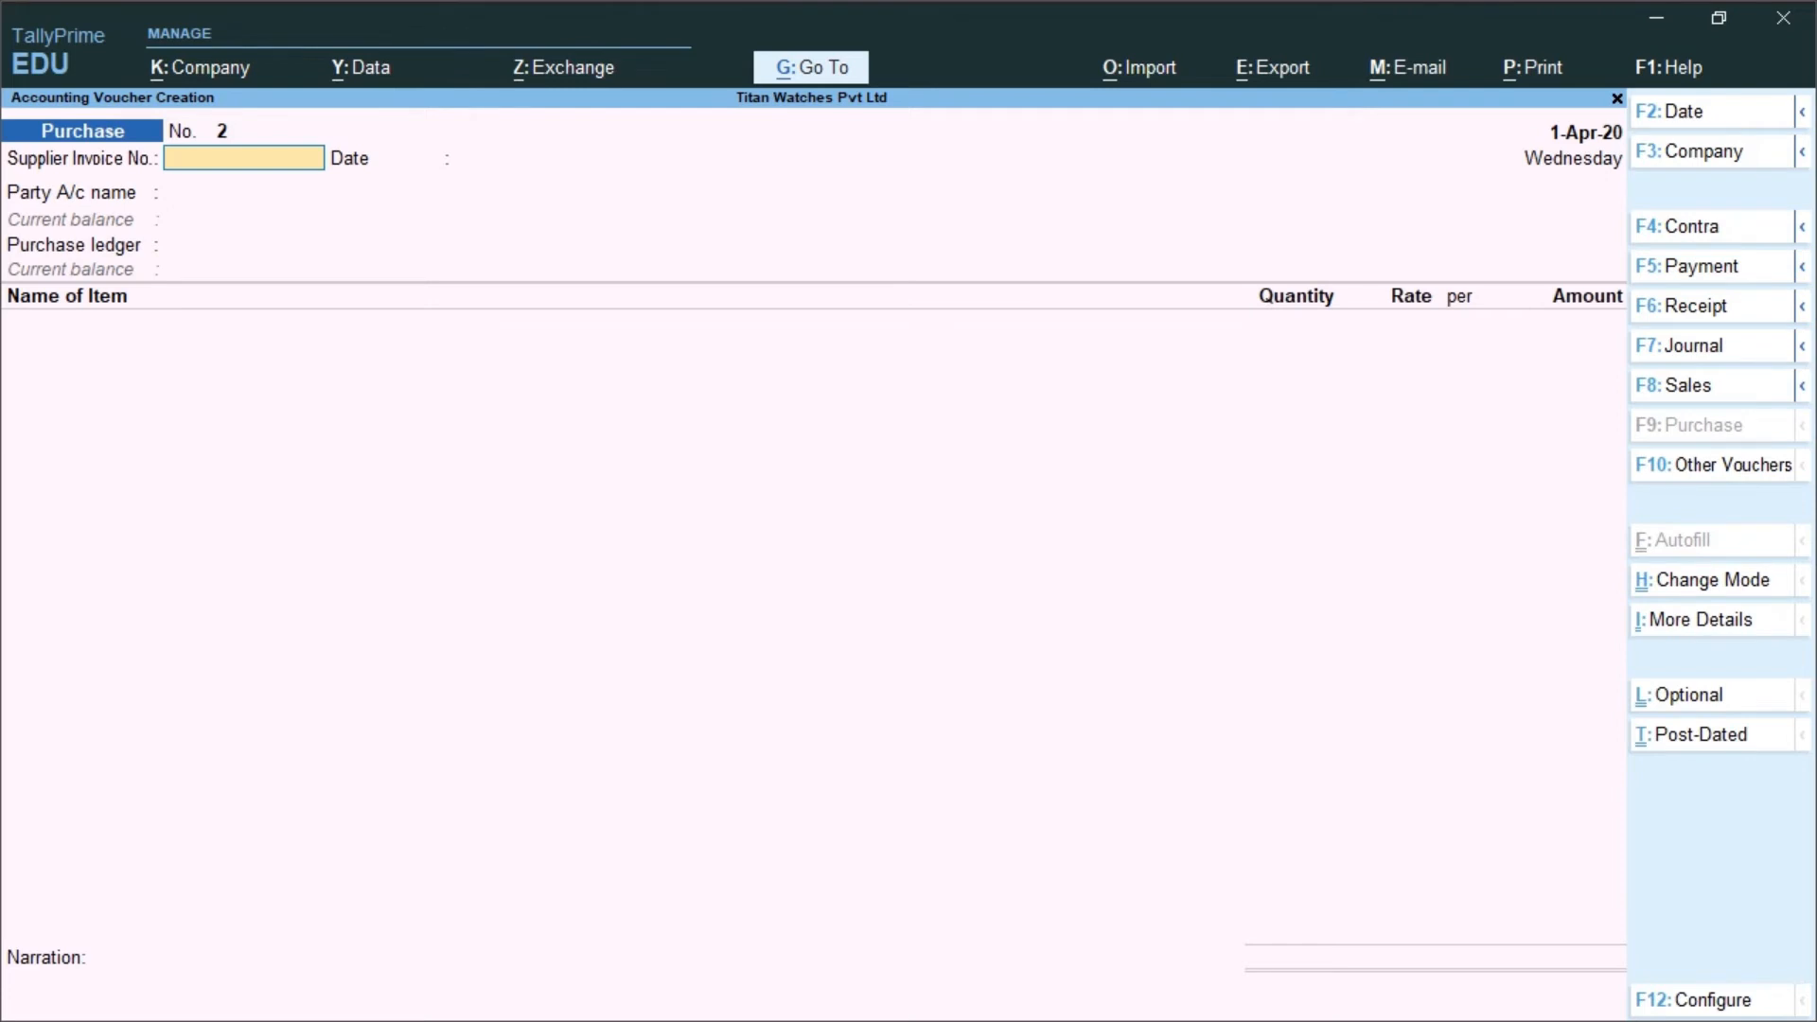
pyautogui.press('F10')
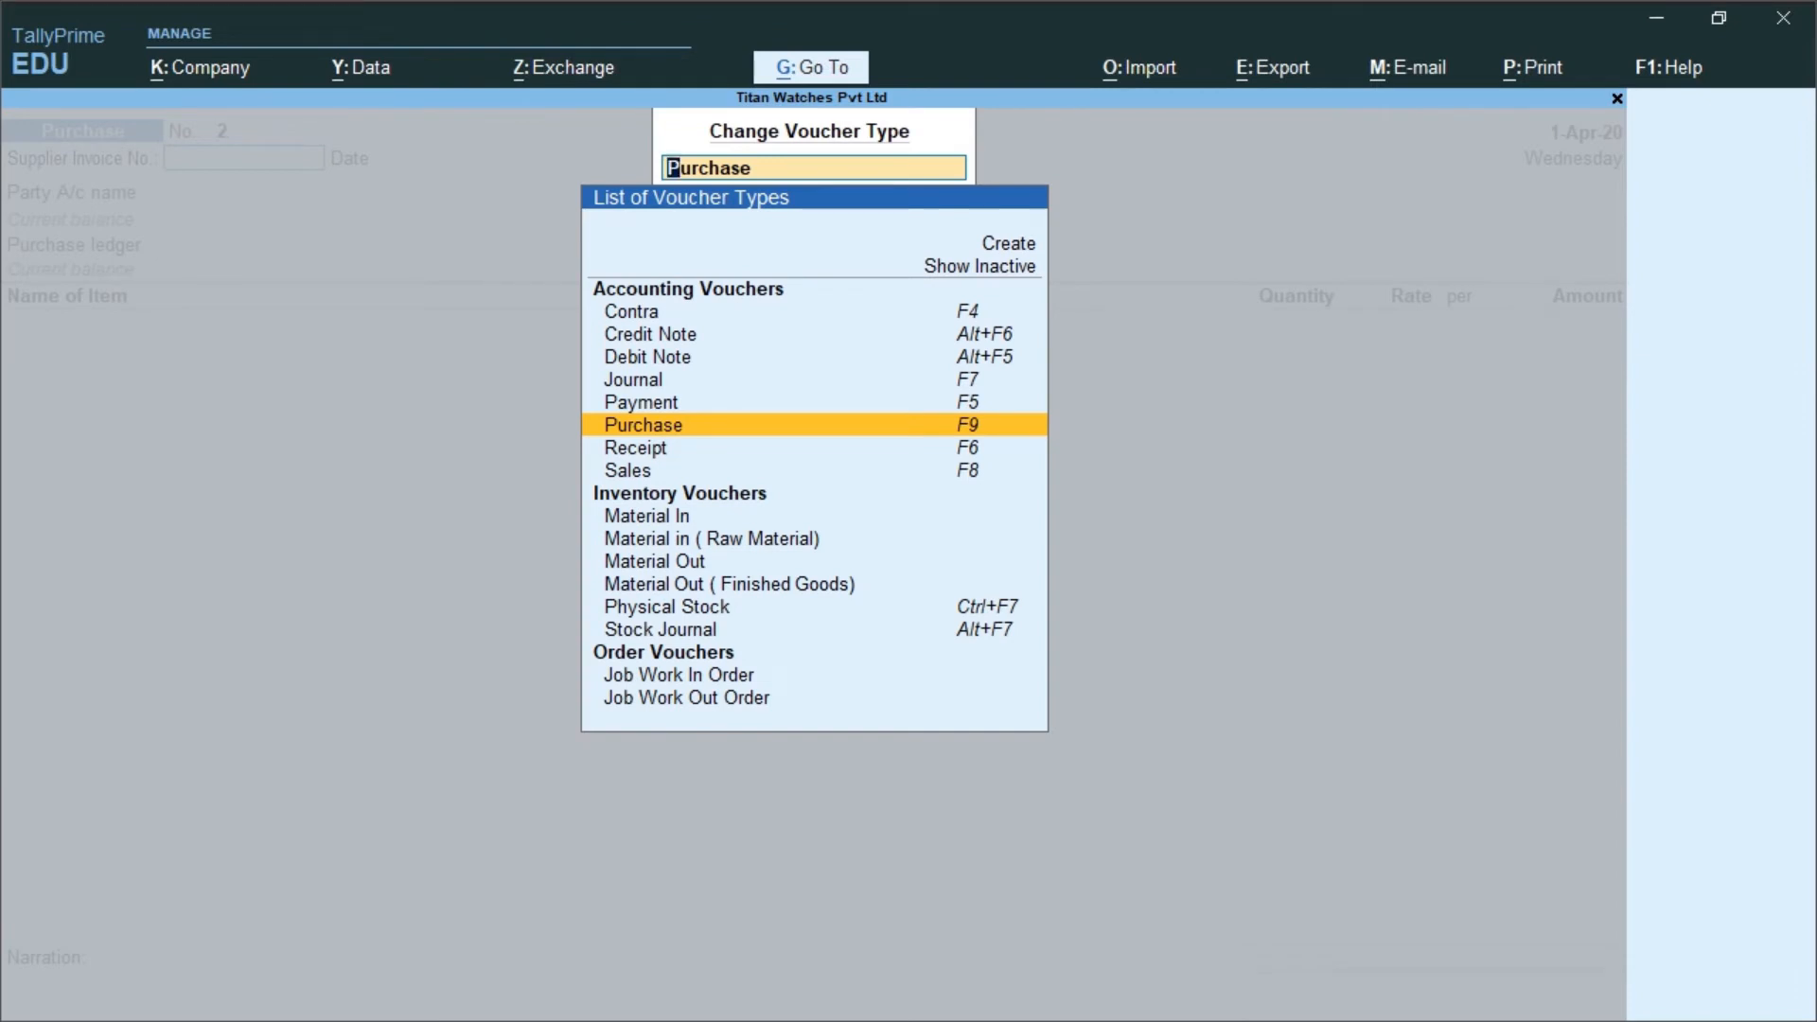
pyautogui.press('Down')
pyautogui.press('Down')
pyautogui.press('Down')
pyautogui.press('Down')
pyautogui.press('Down')
pyautogui.press('Down')
pyautogui.press('Down')
pyautogui.press('Down')
pyautogui.press('Down')
pyautogui.press('Down')
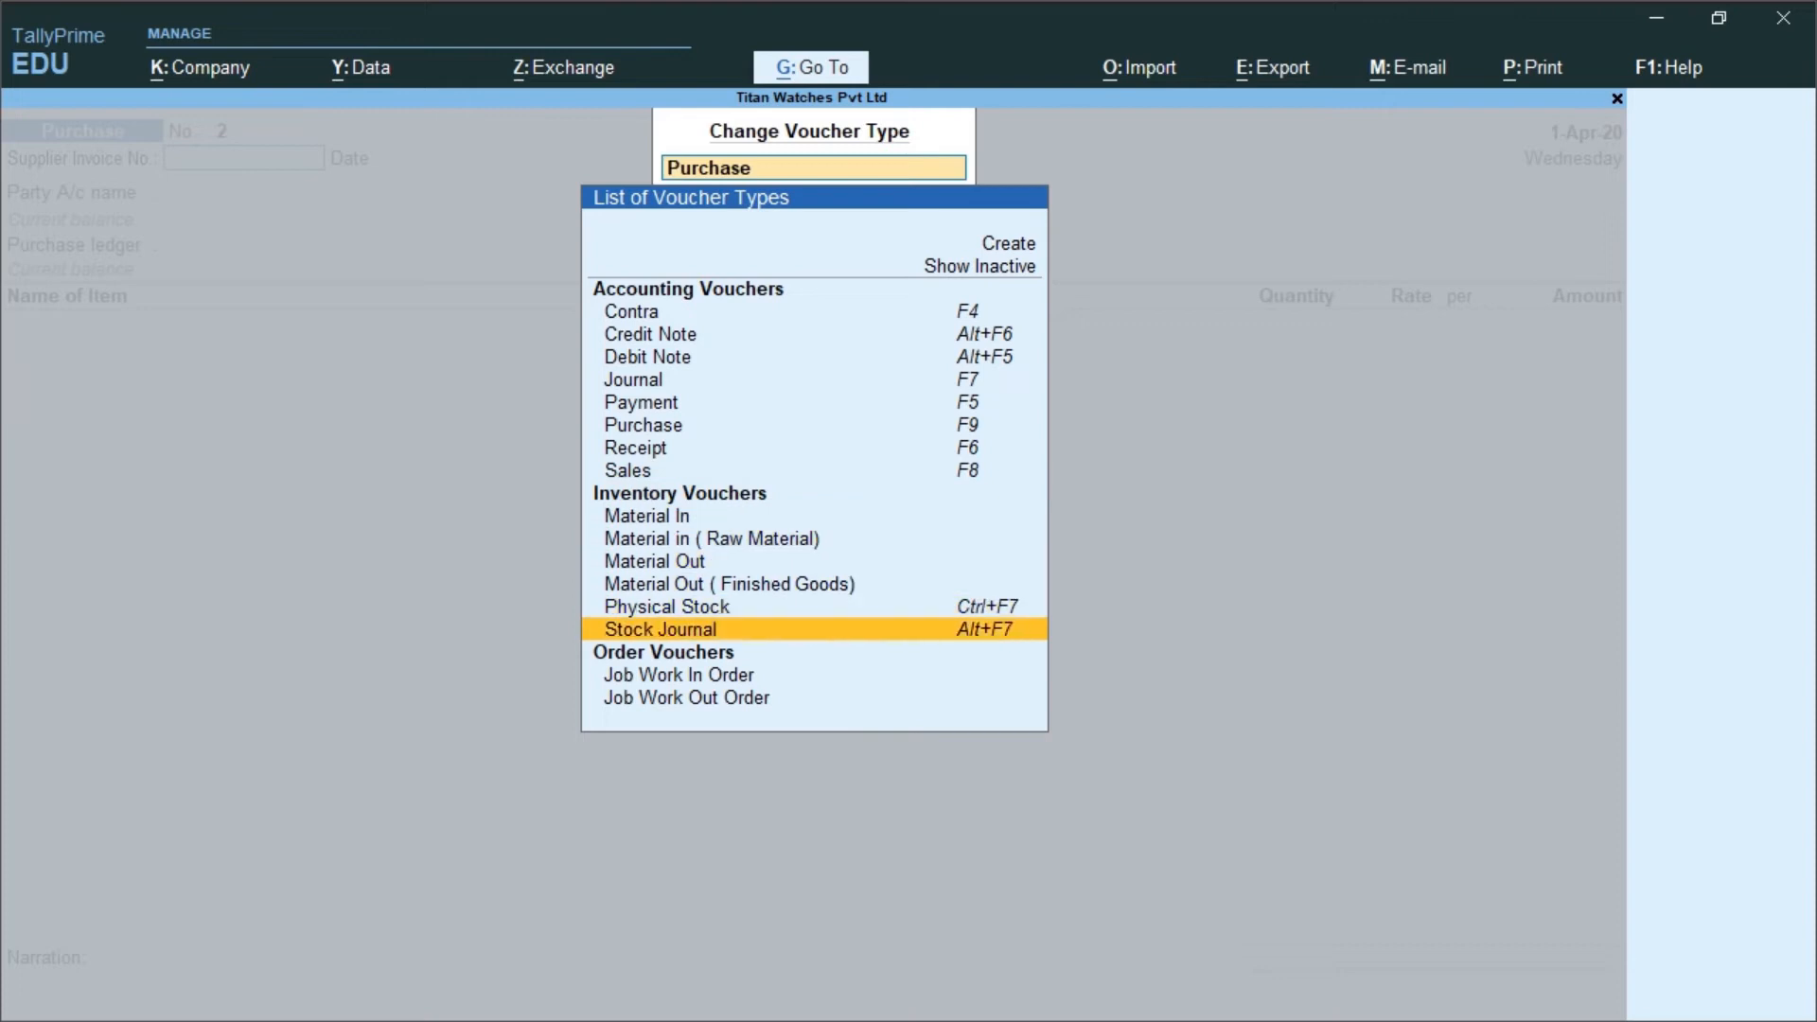
pyautogui.press('Down')
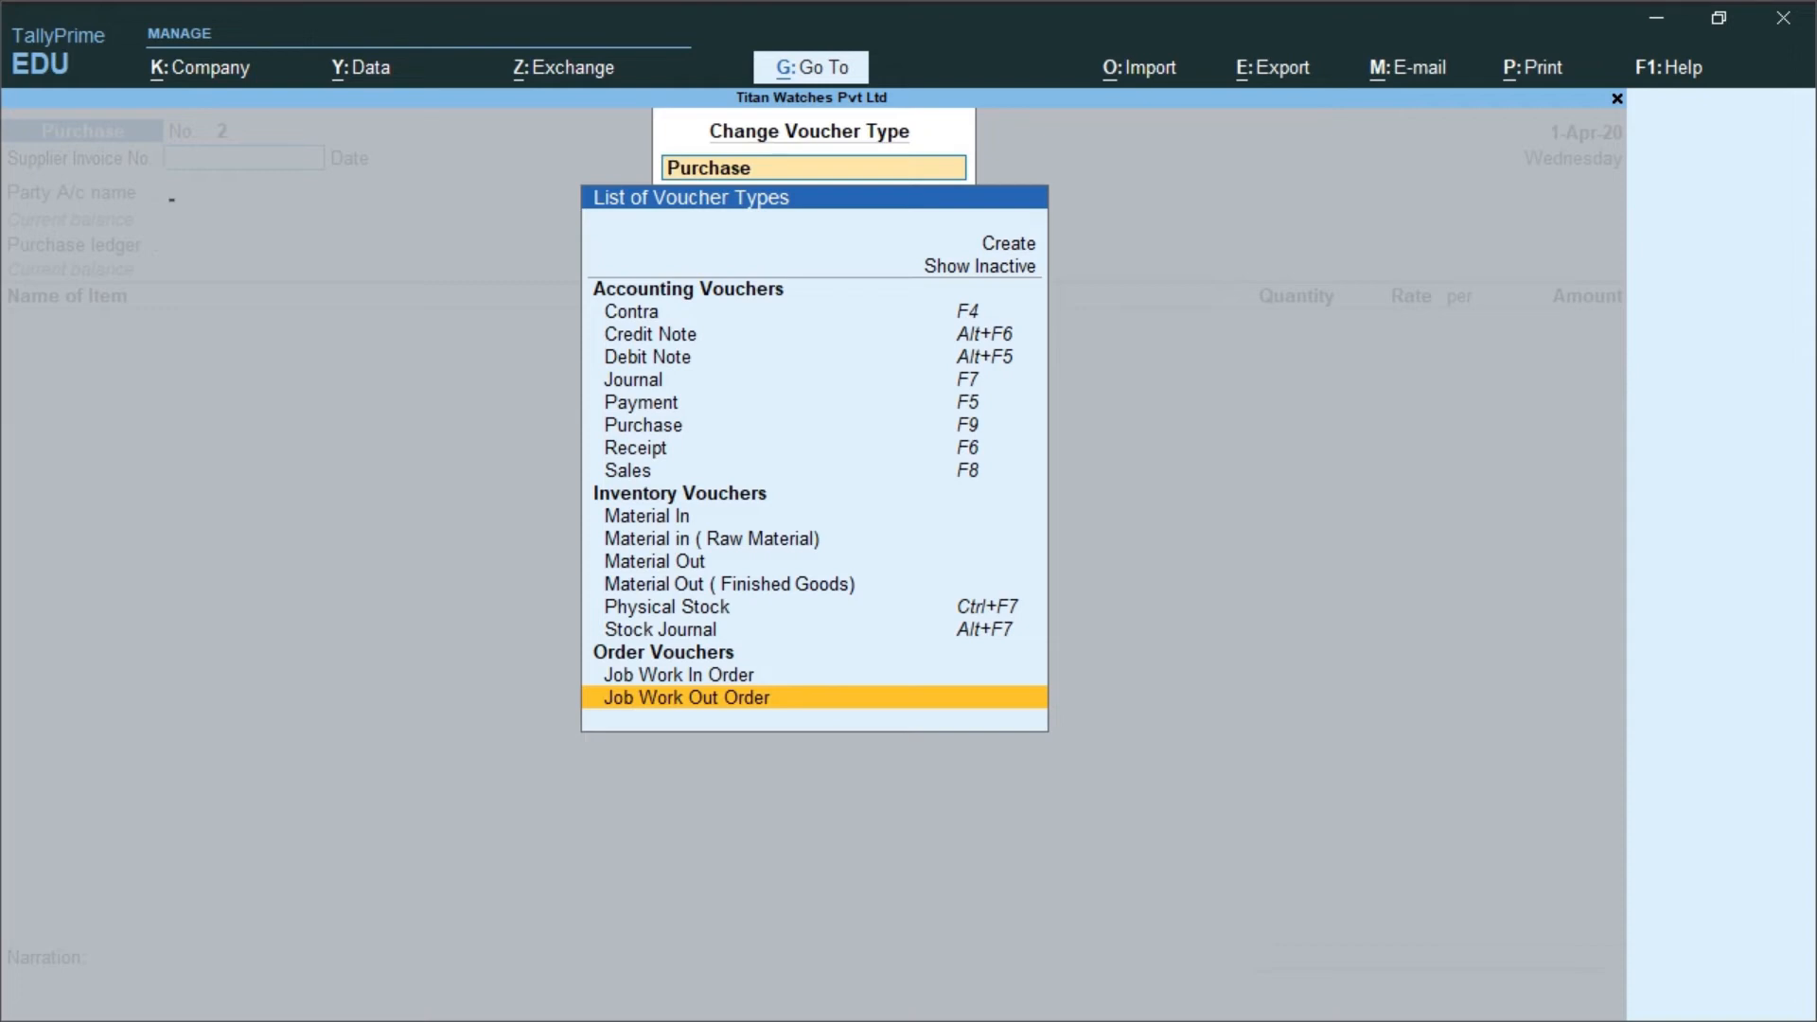
pyautogui.press('Return')
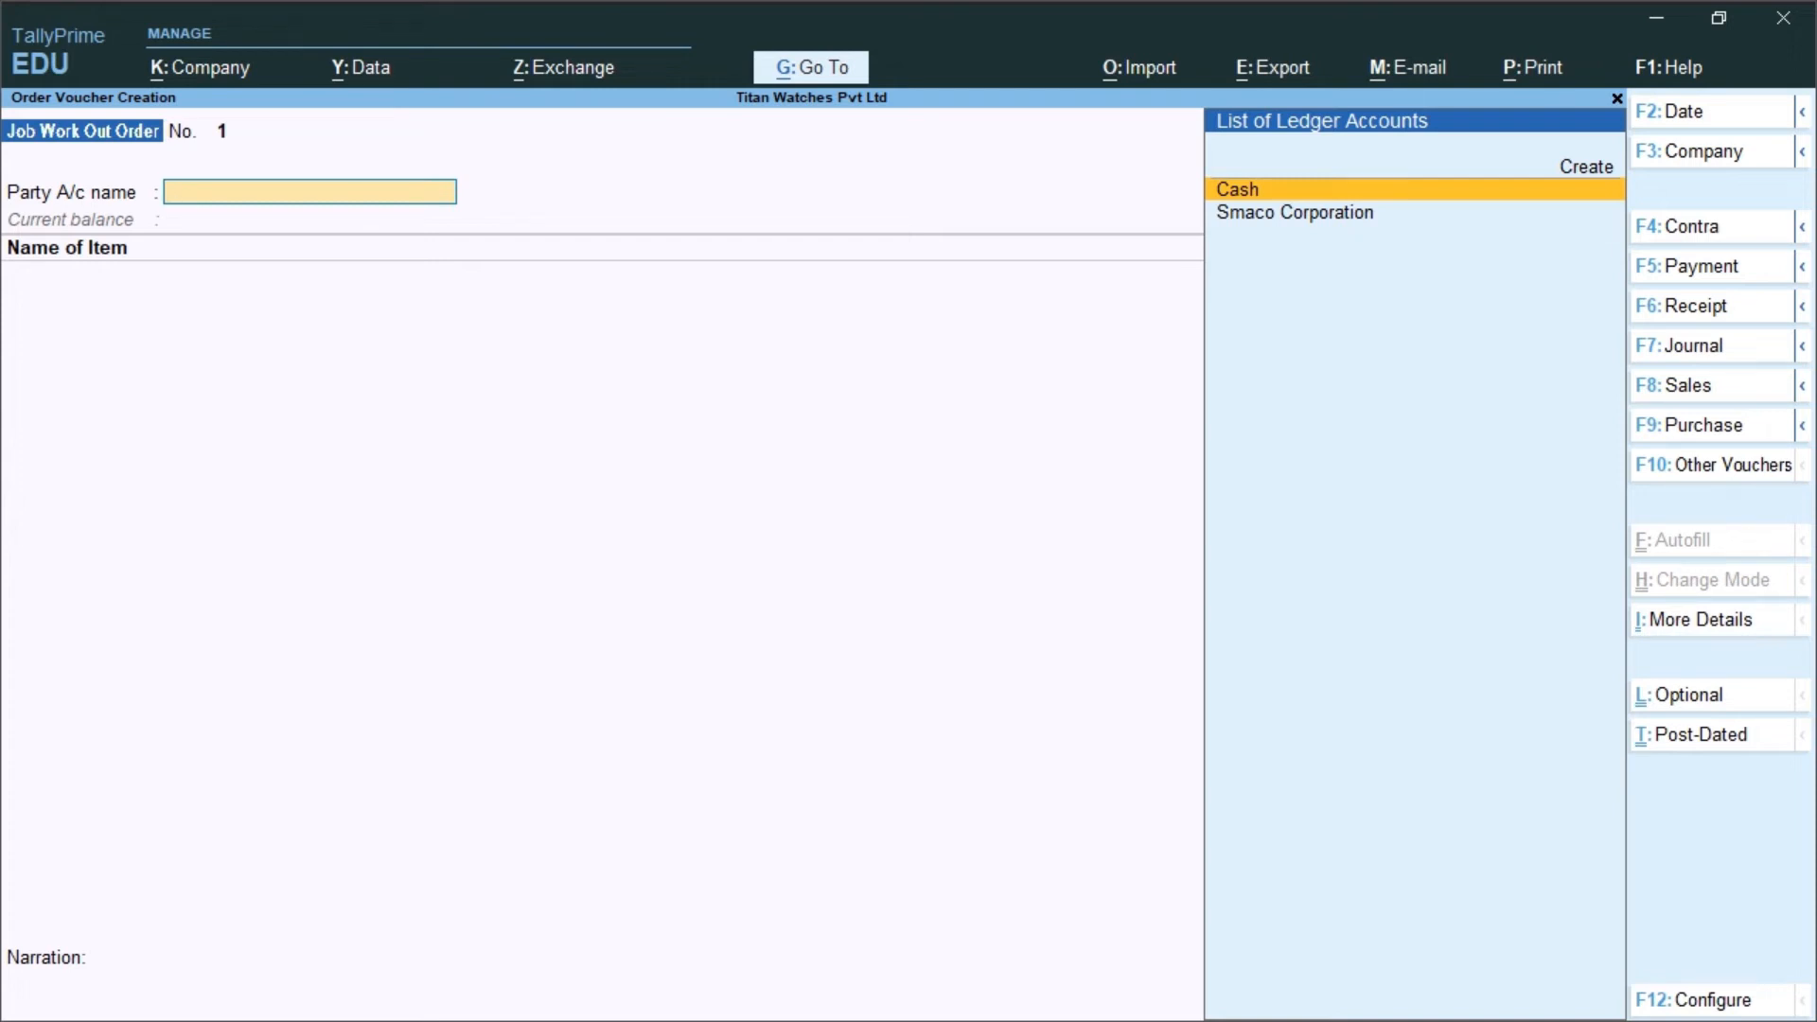
# Create a new party ledger named Malik Manufrcturing Co. under Sundry Creditors from the order's party account field.
pyautogui.press('Up')
pyautogui.press('Return')
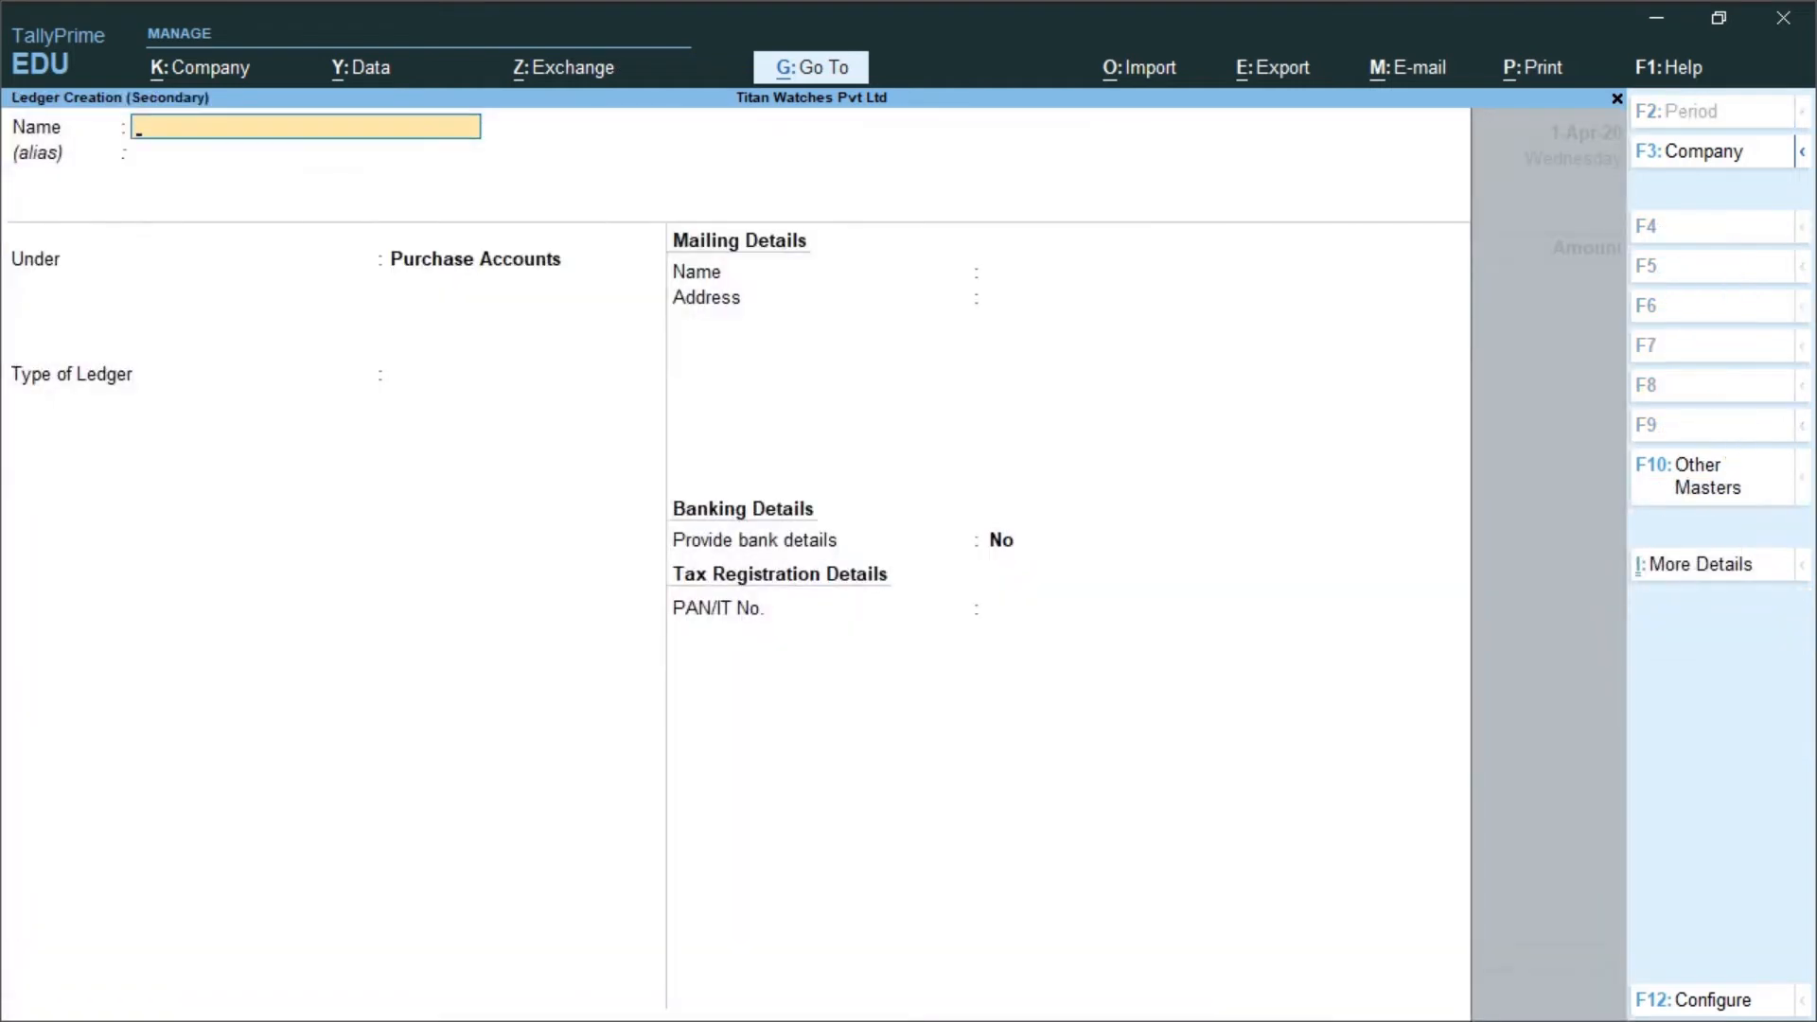
pyautogui.write('Malik Manufrctu')
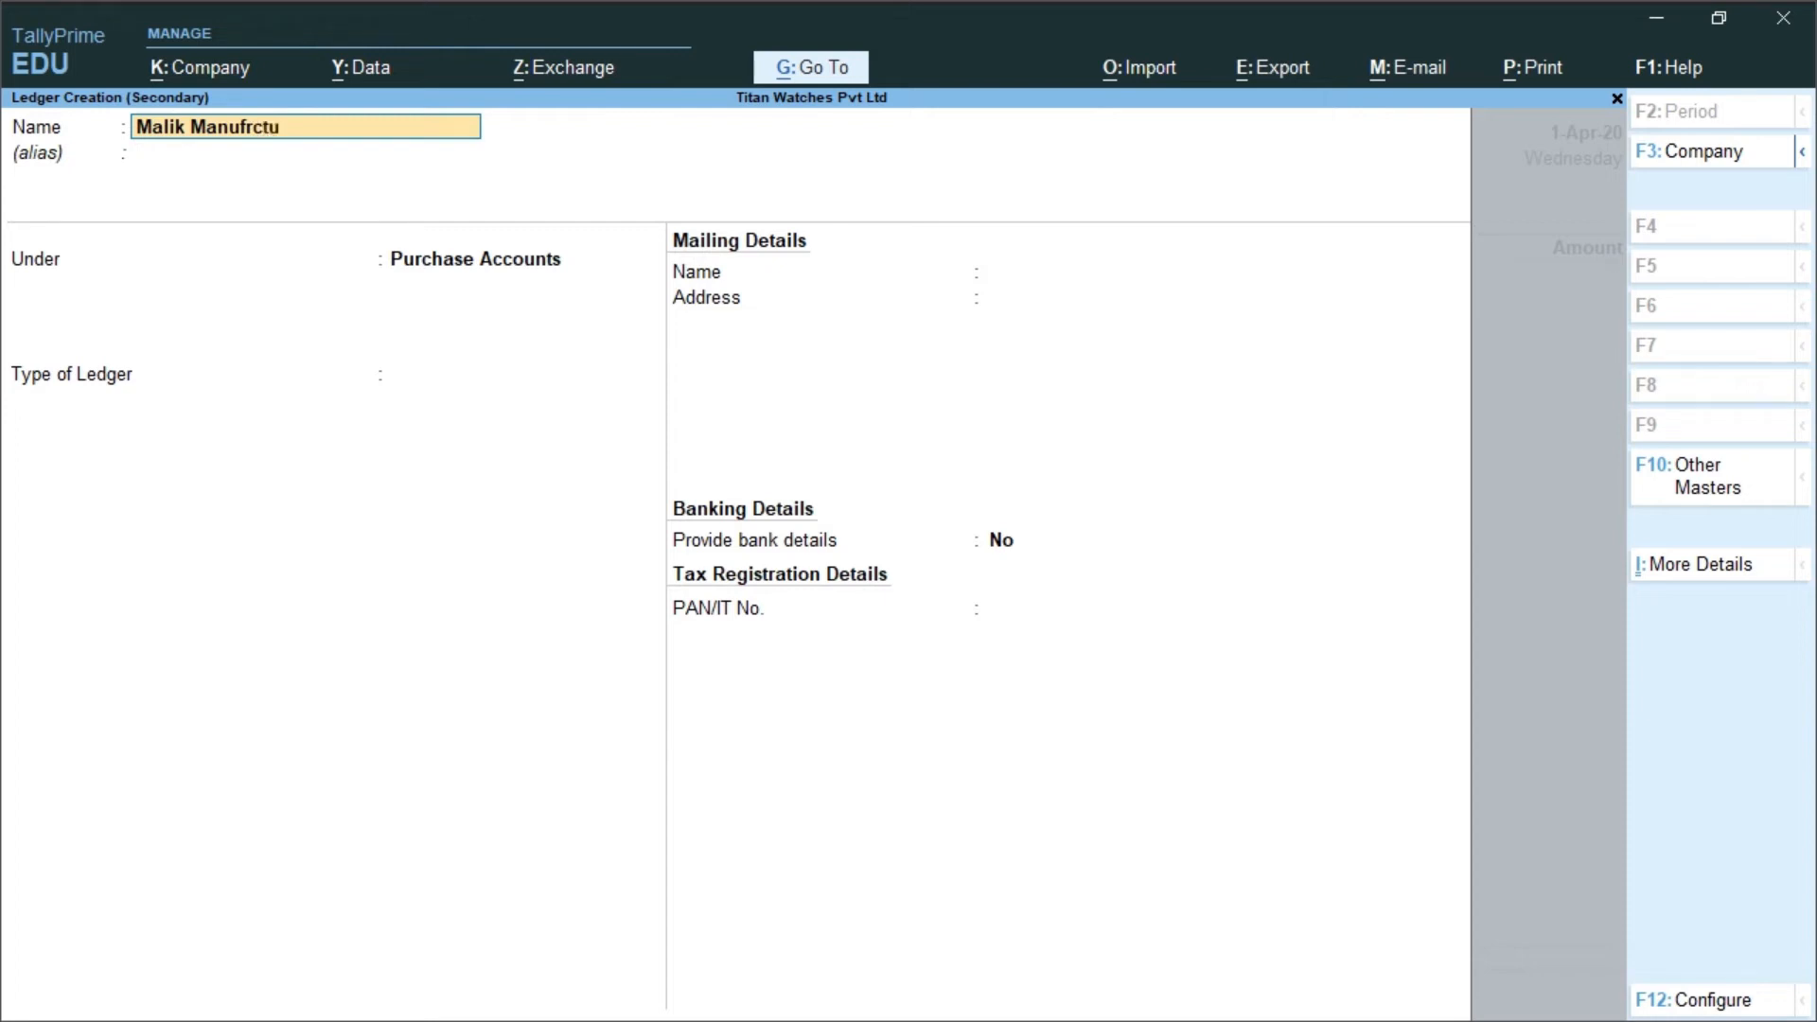
pyautogui.write('ring Co.')
pyautogui.press('Return')
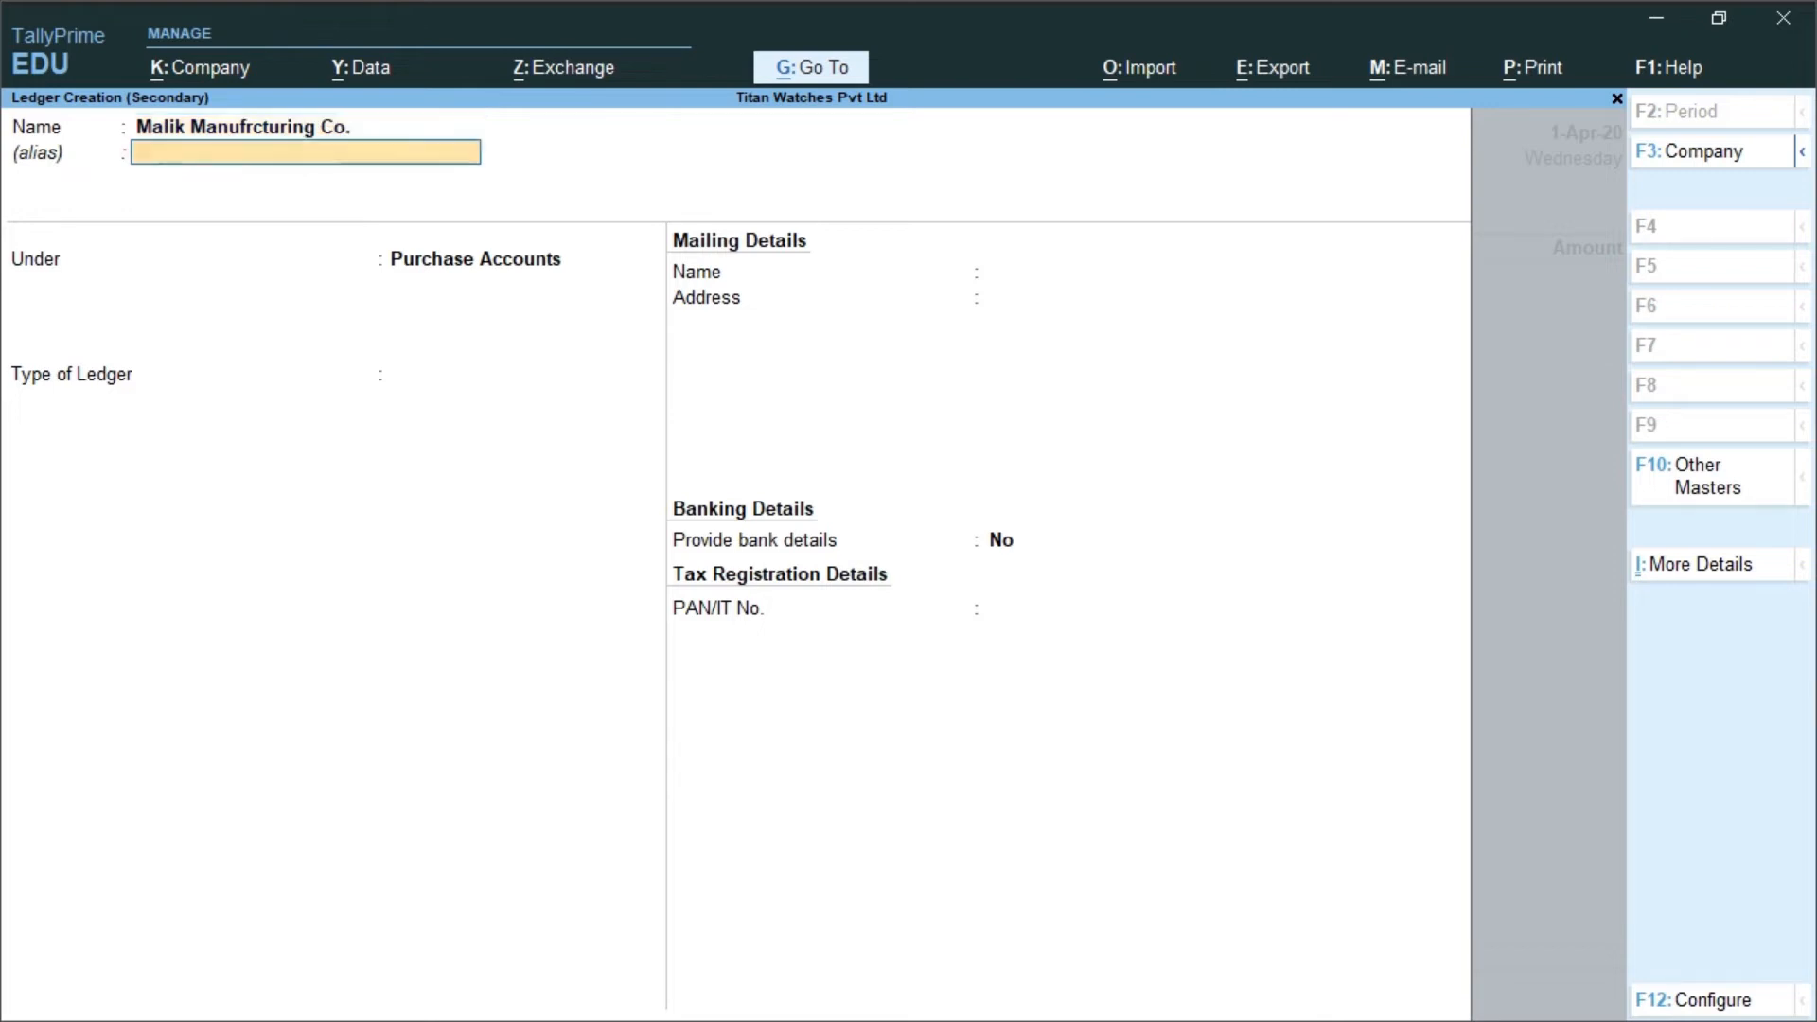
pyautogui.write('Cre')
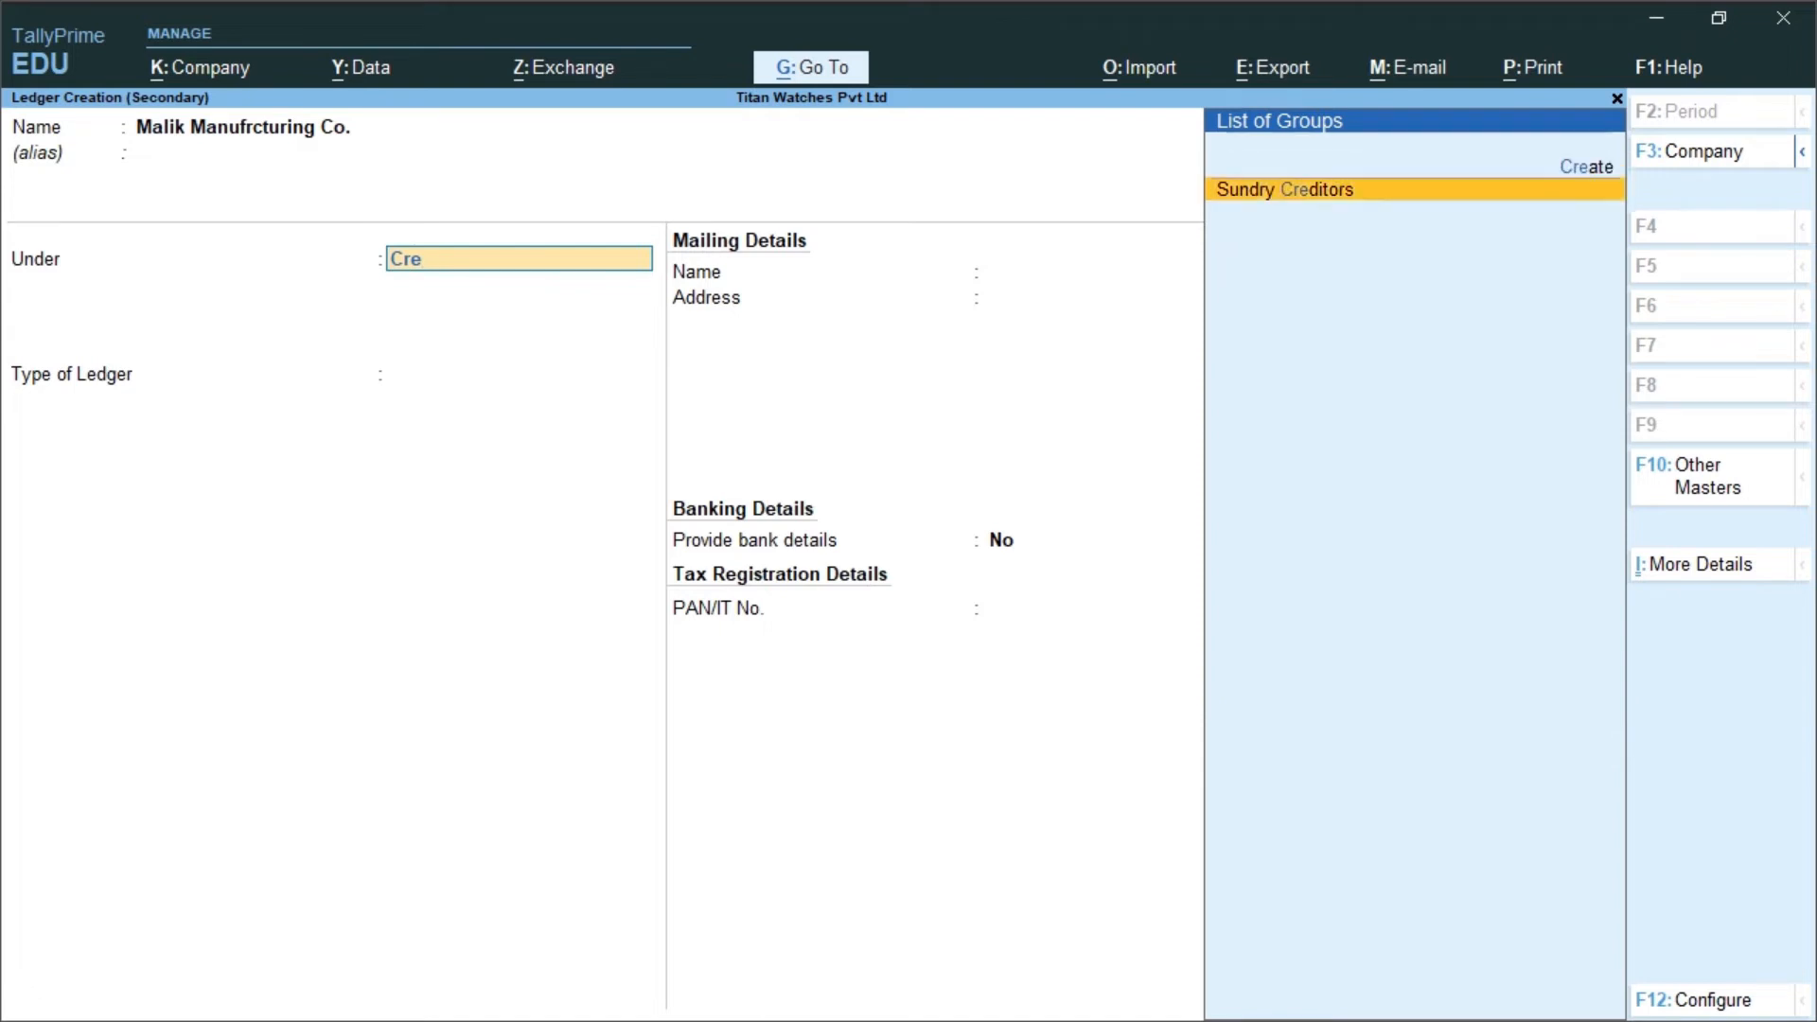
pyautogui.press('Return')
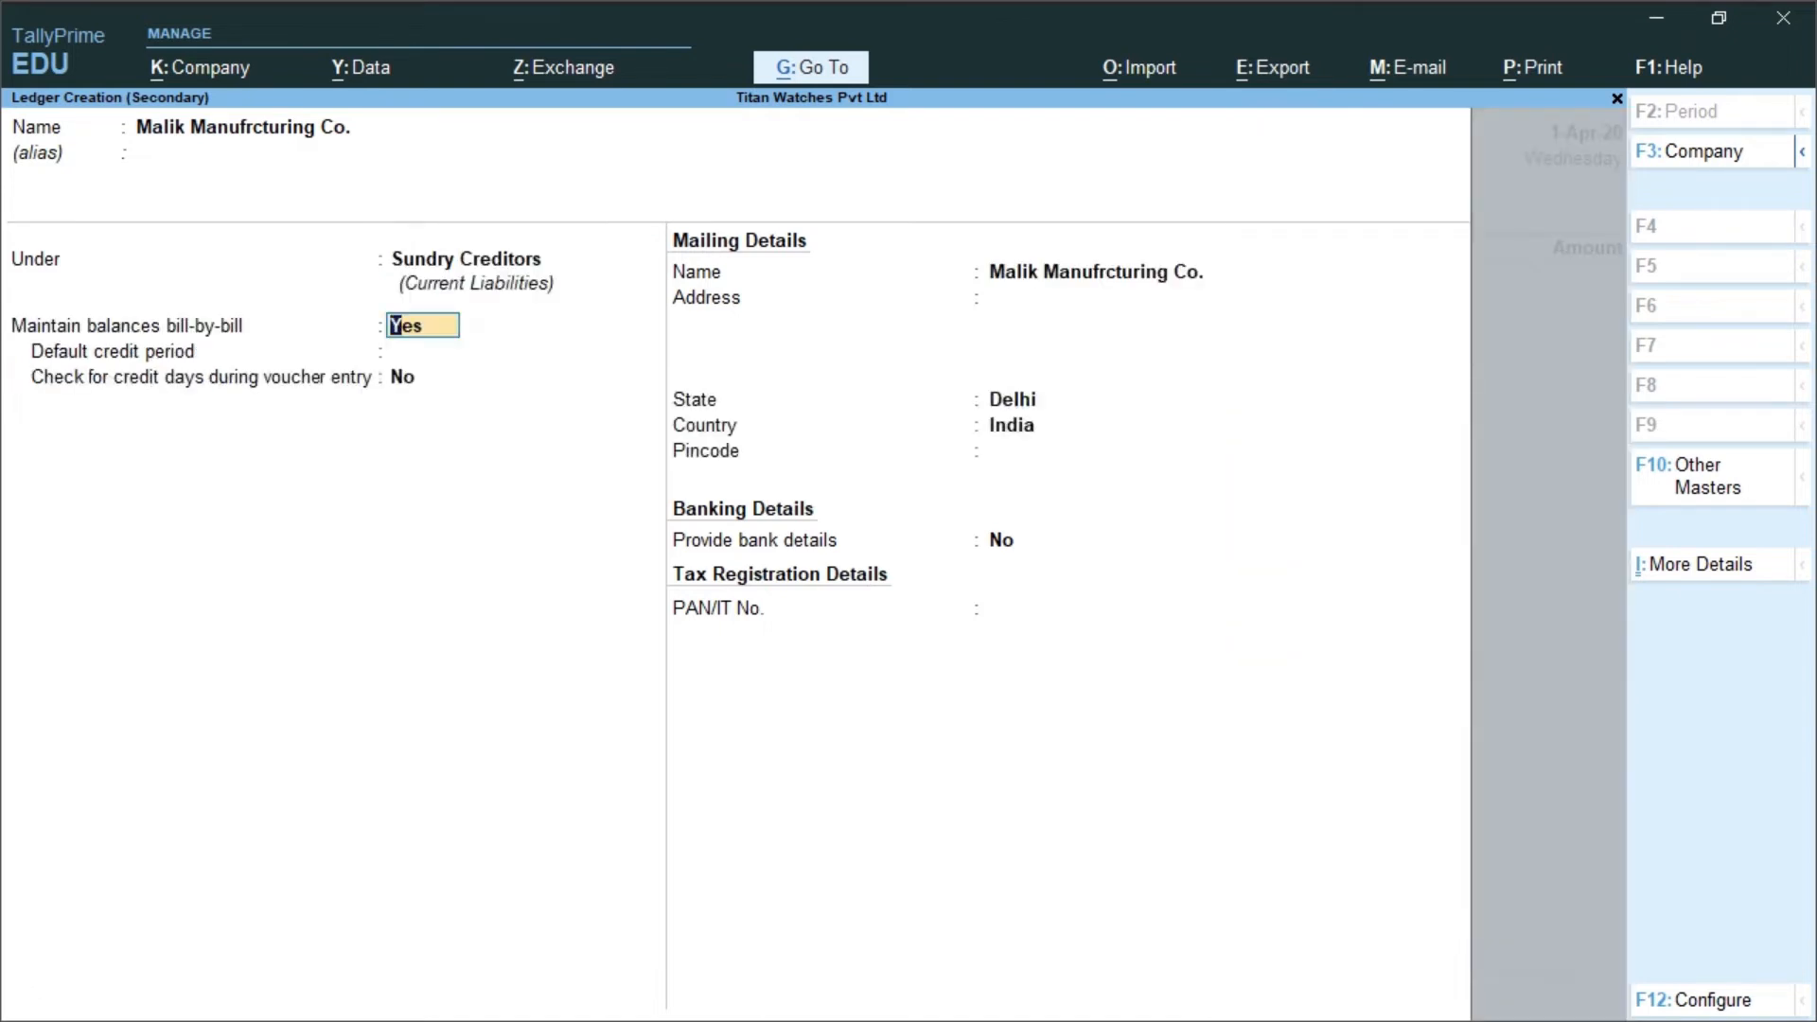
# Keep bill-by-bill balances and the default mailing, banking and tax details, and save the new party ledger.
pyautogui.press('Return')
pyautogui.press('Return')
pyautogui.press('Return')
pyautogui.press('Return')
pyautogui.press('Return')
pyautogui.press('Return')
pyautogui.press('Return')
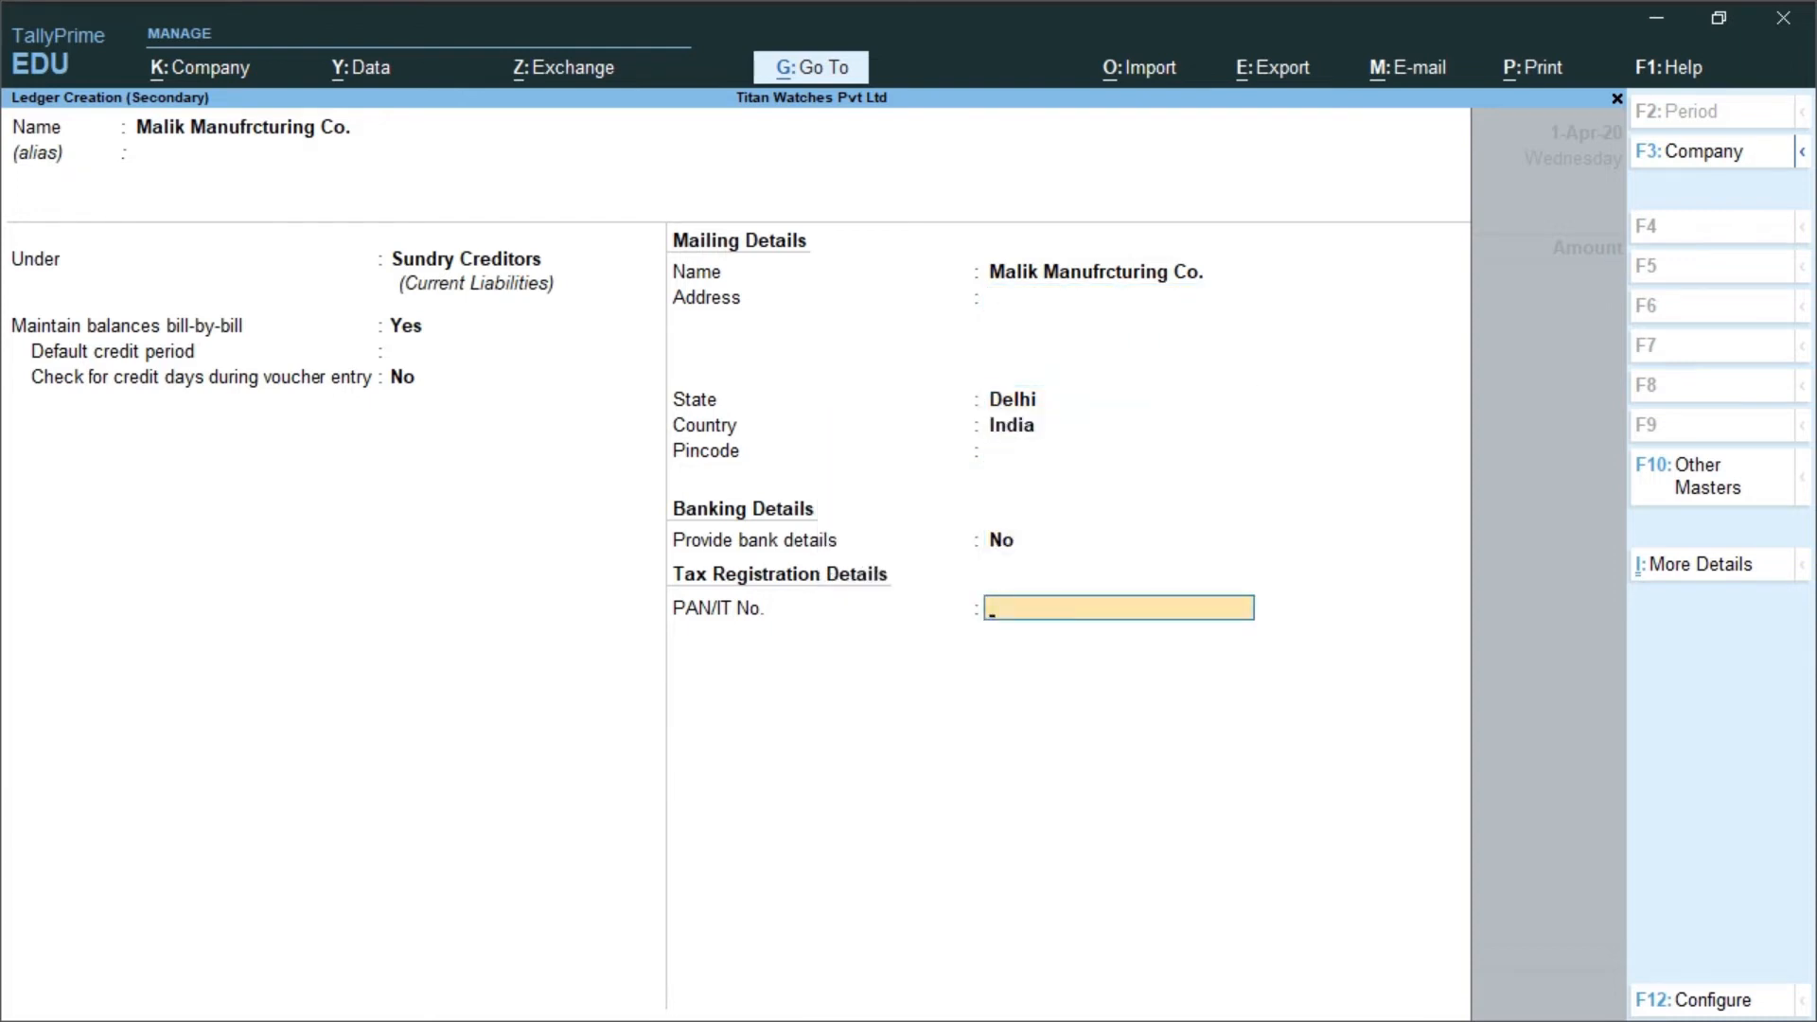
pyautogui.press('Return')
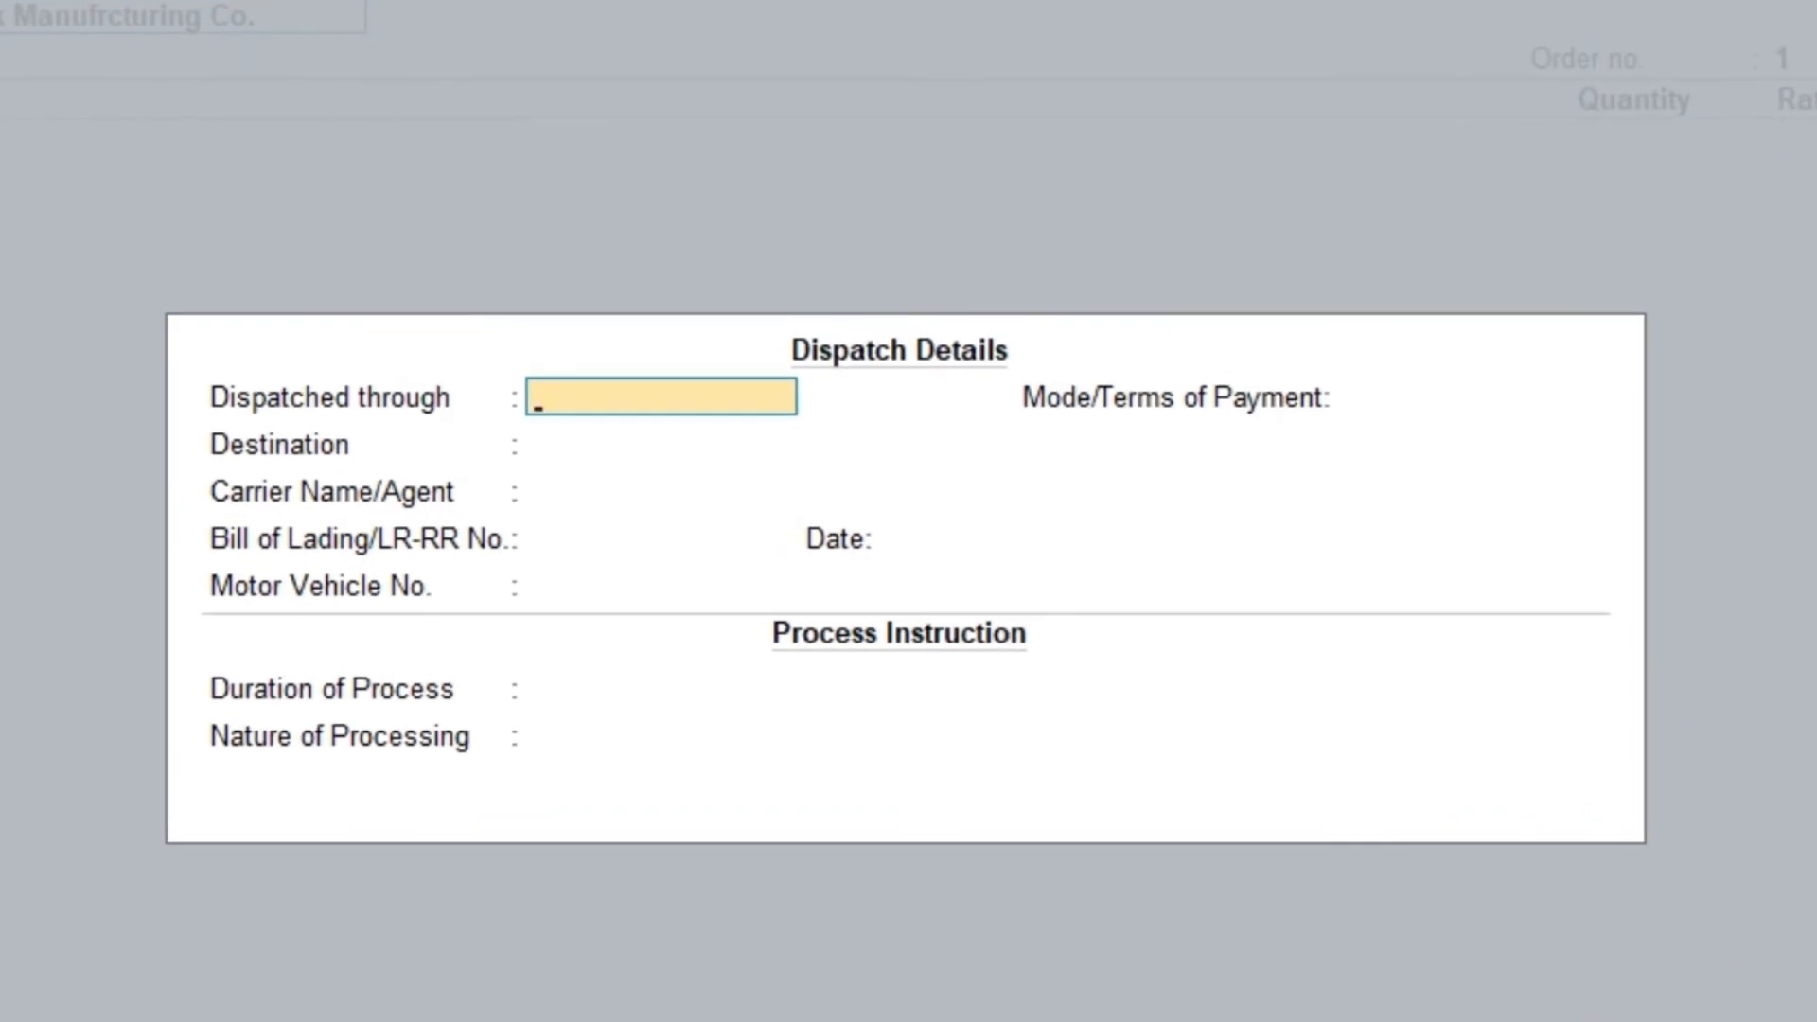
# Fill the dispatch details with Tampoo as the dispatch means and Amar Nagar as the destination.
pyautogui.write('T')
pyautogui.write('mpoo')
pyautogui.press('BackSpace')
pyautogui.press('BackSpace')
pyautogui.press('BackSpace')
pyautogui.press('BackSpace')
pyautogui.write('ampoo')
pyautogui.press('Return')
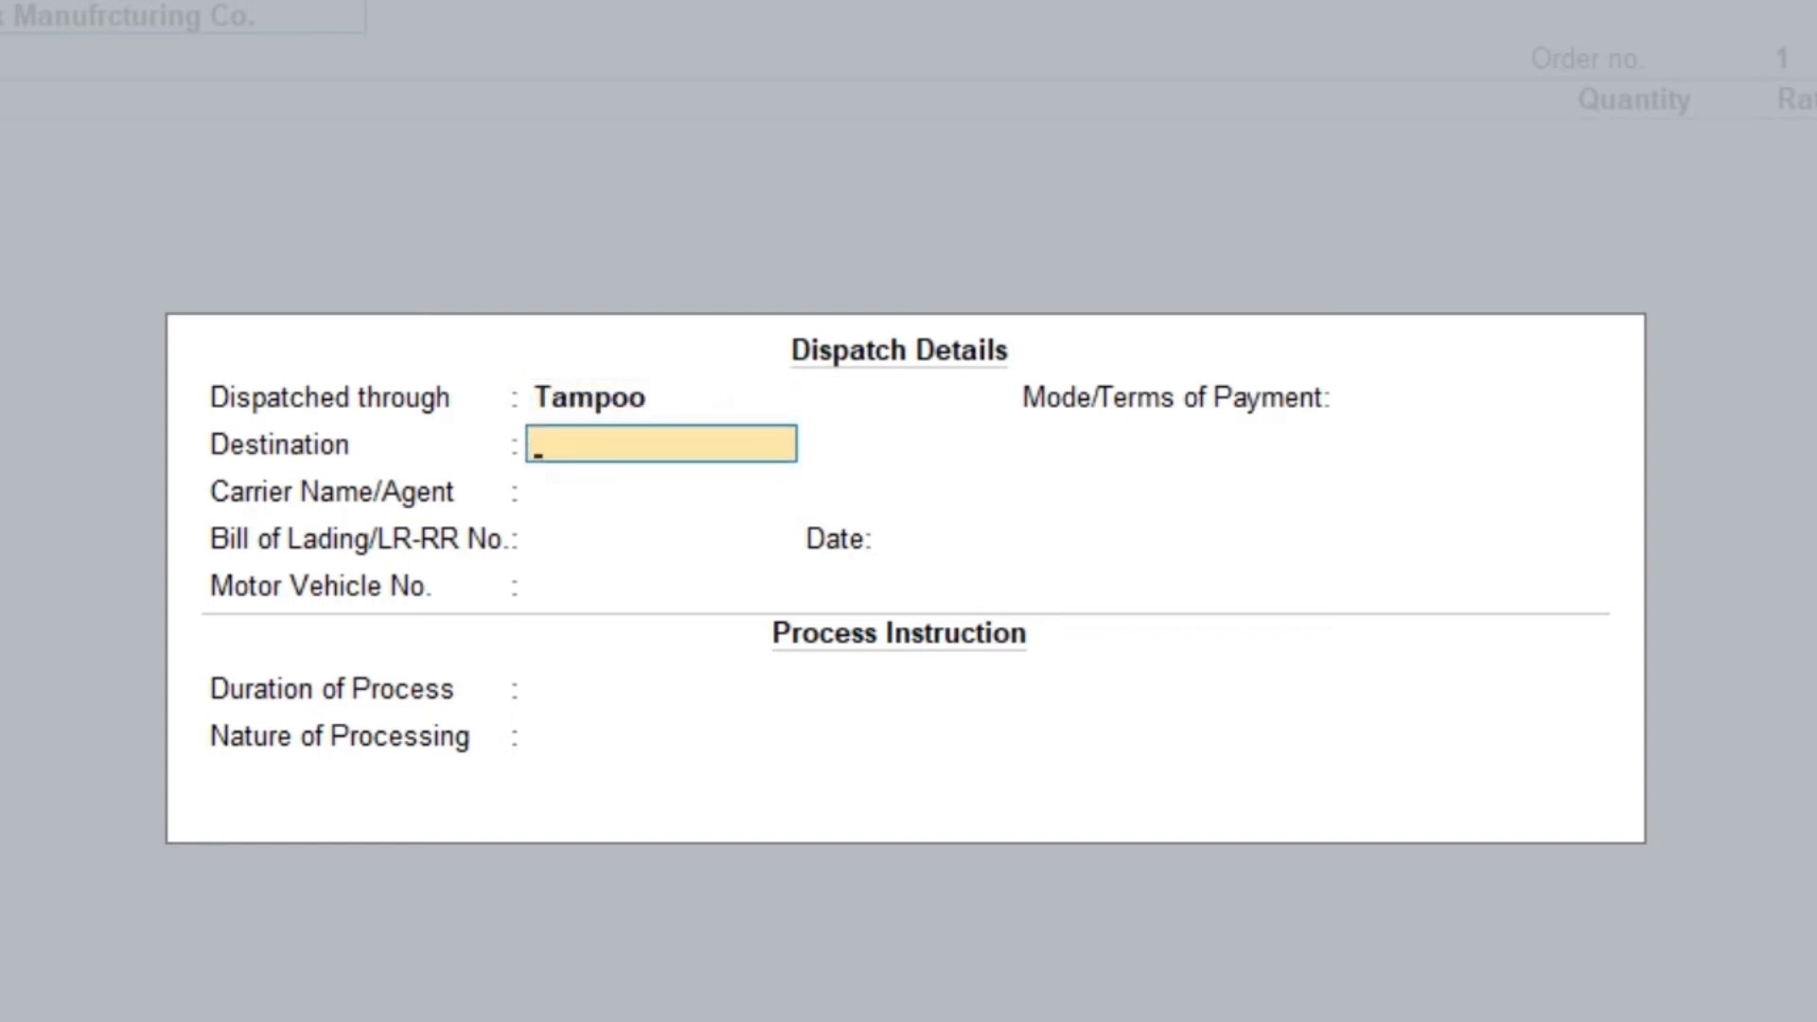
pyautogui.write('Amar Nagar')
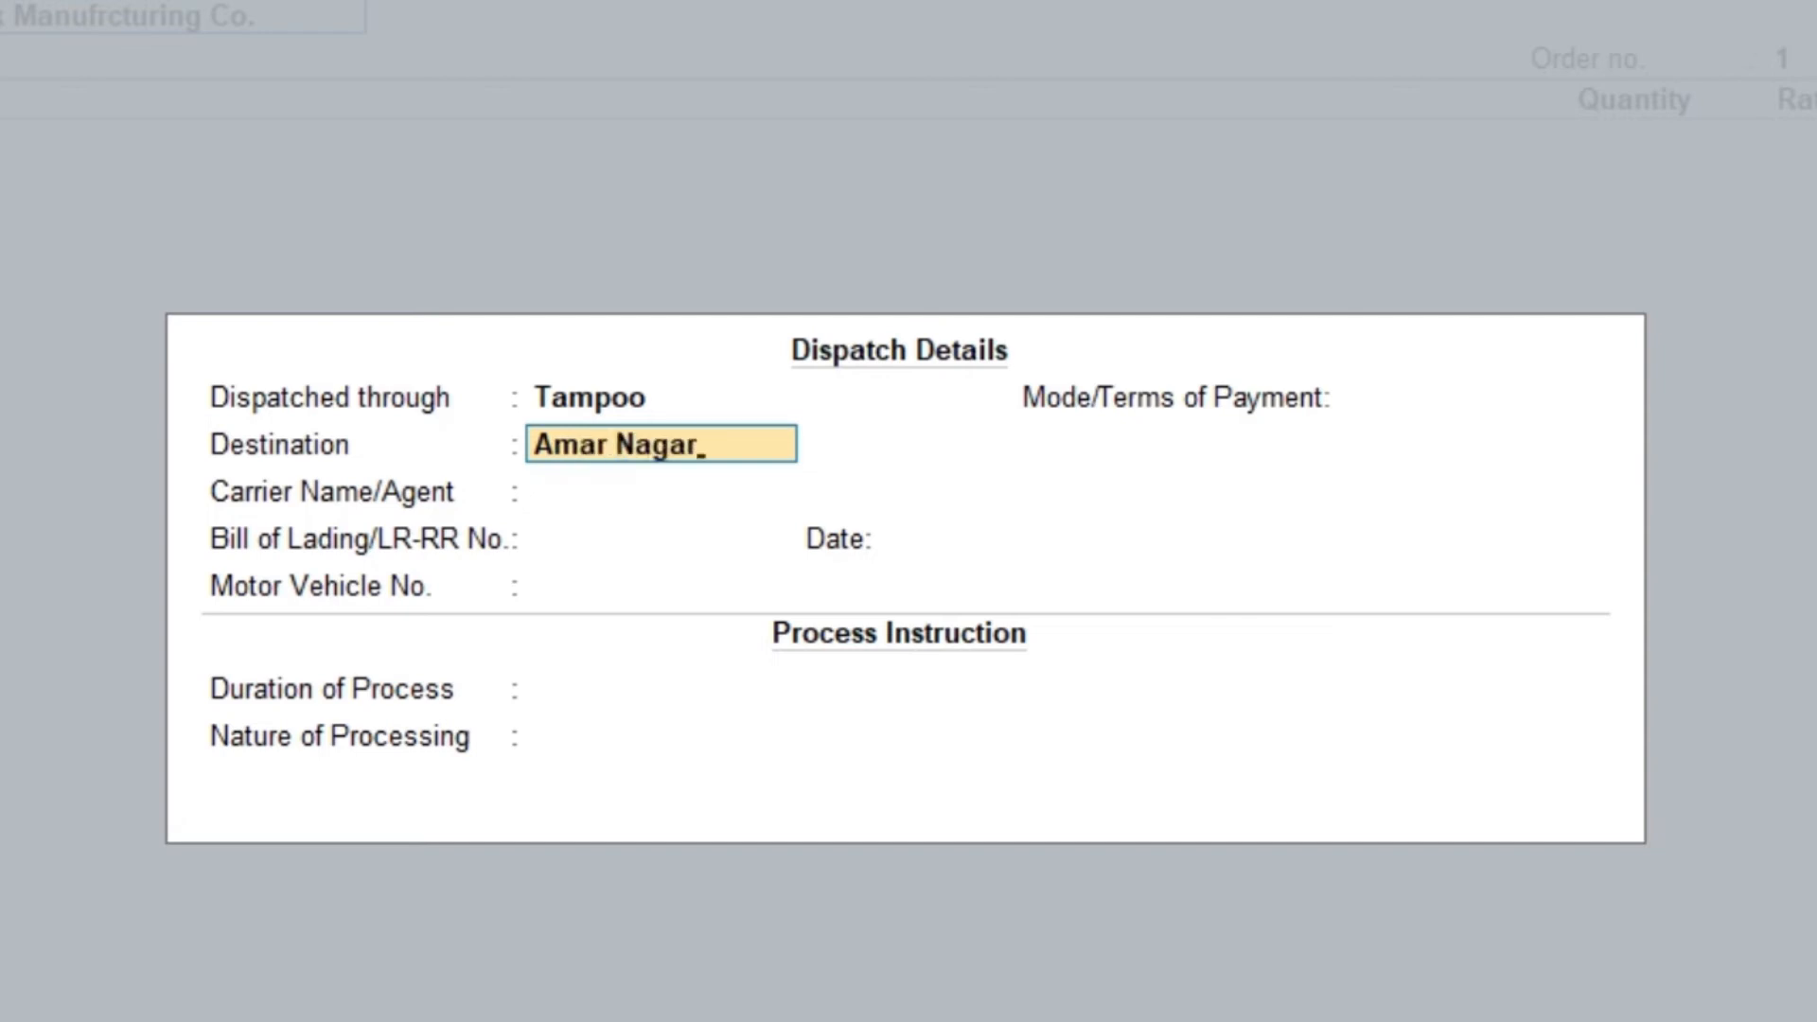
pyautogui.press('Return')
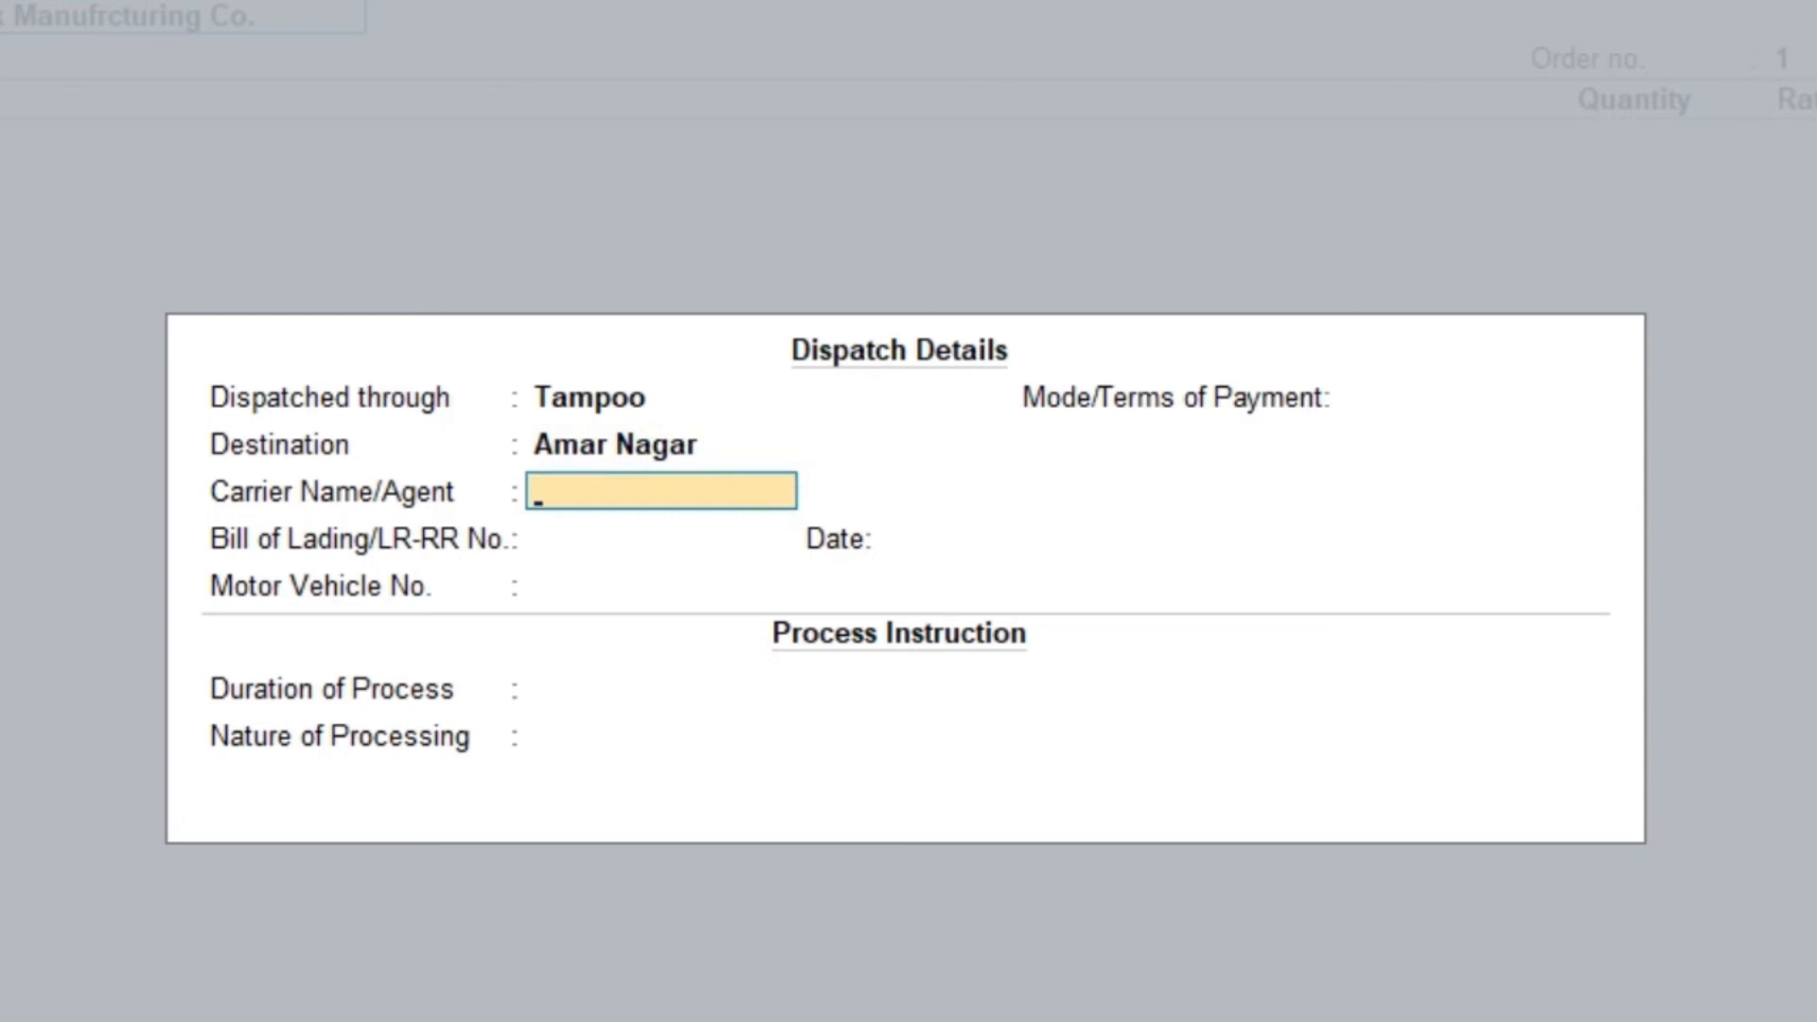
# Leave the carrier, lading and vehicle details blank, and set the payment terms to Cheque and process duration to 30 Days.
pyautogui.press('Return')
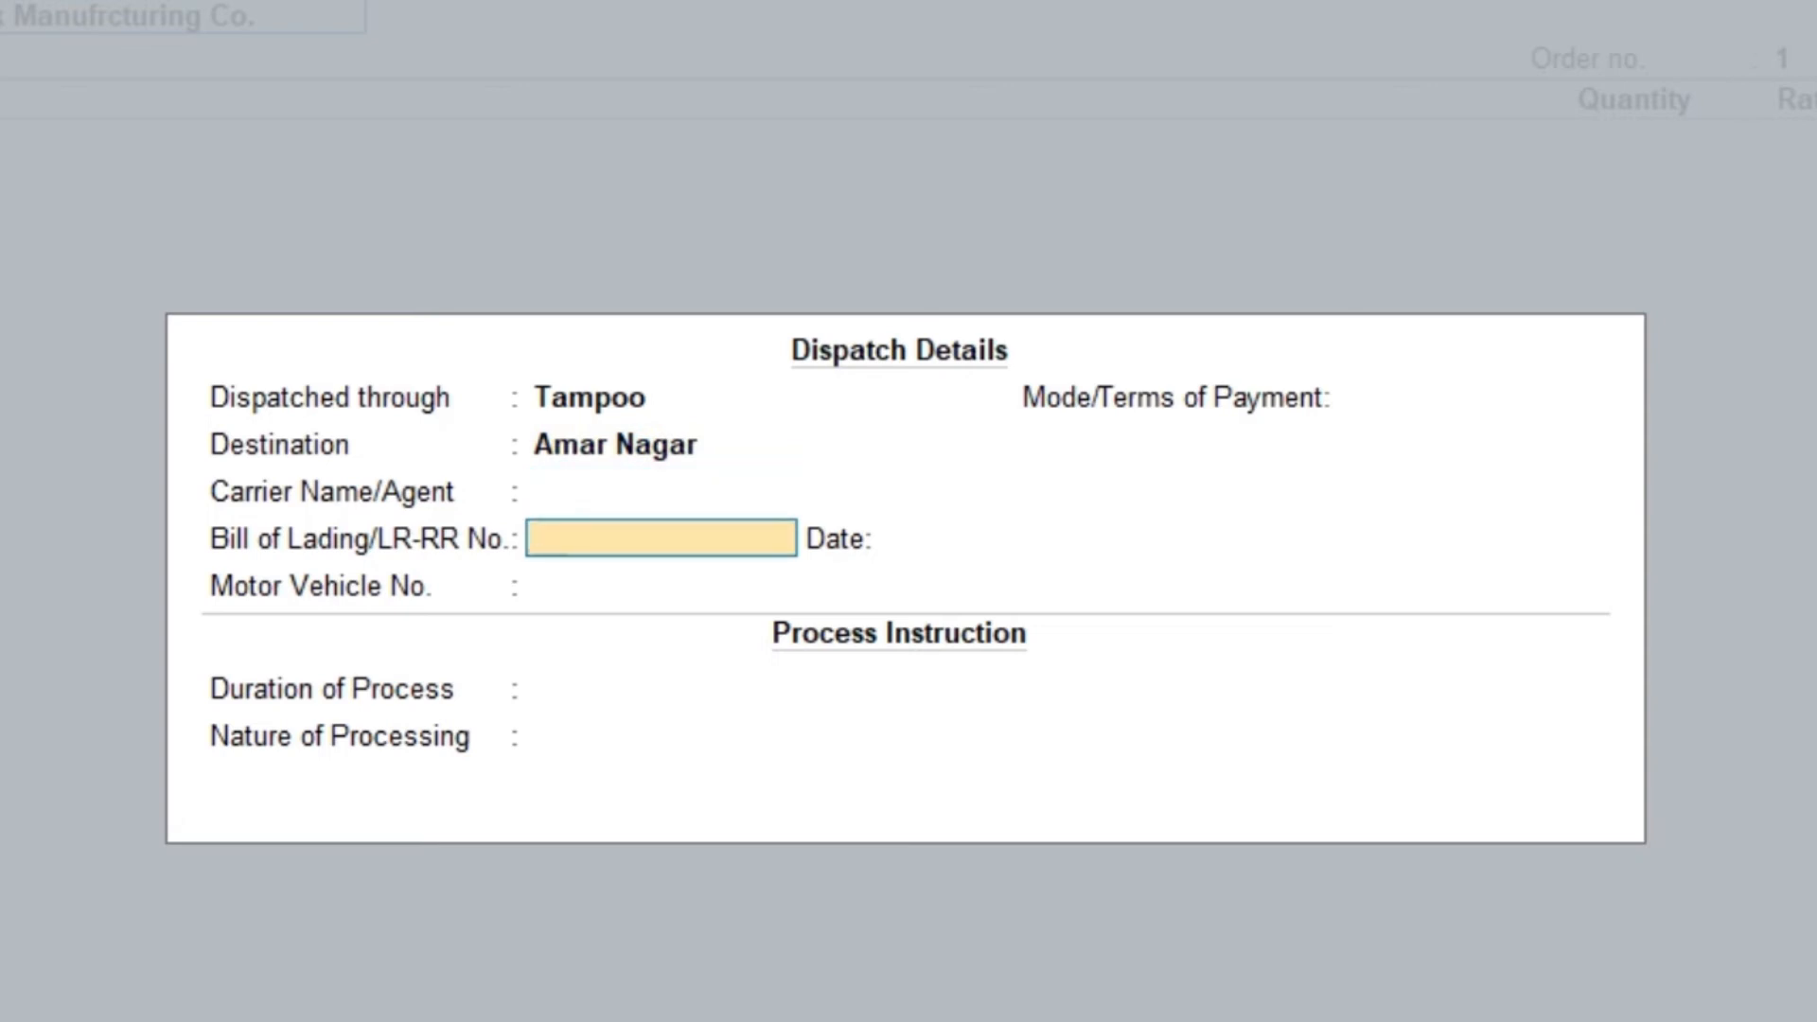
pyautogui.press('Return')
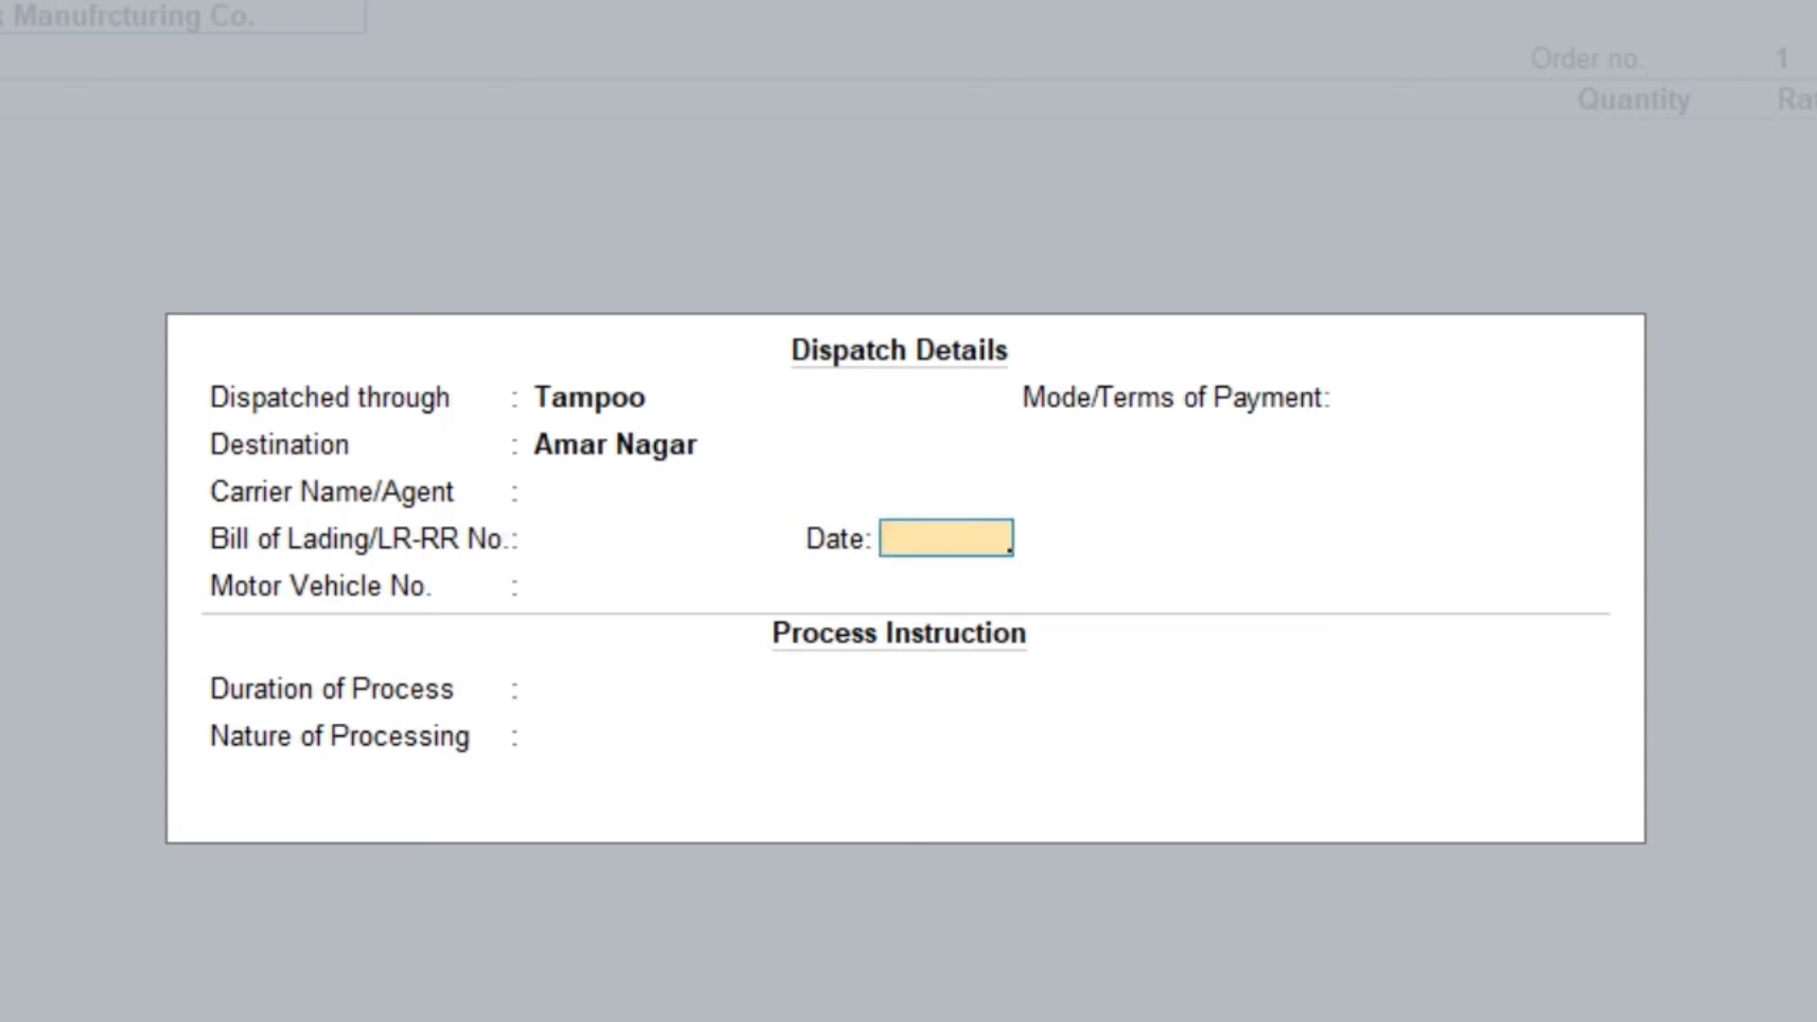
pyautogui.press('Return')
pyautogui.press('Return')
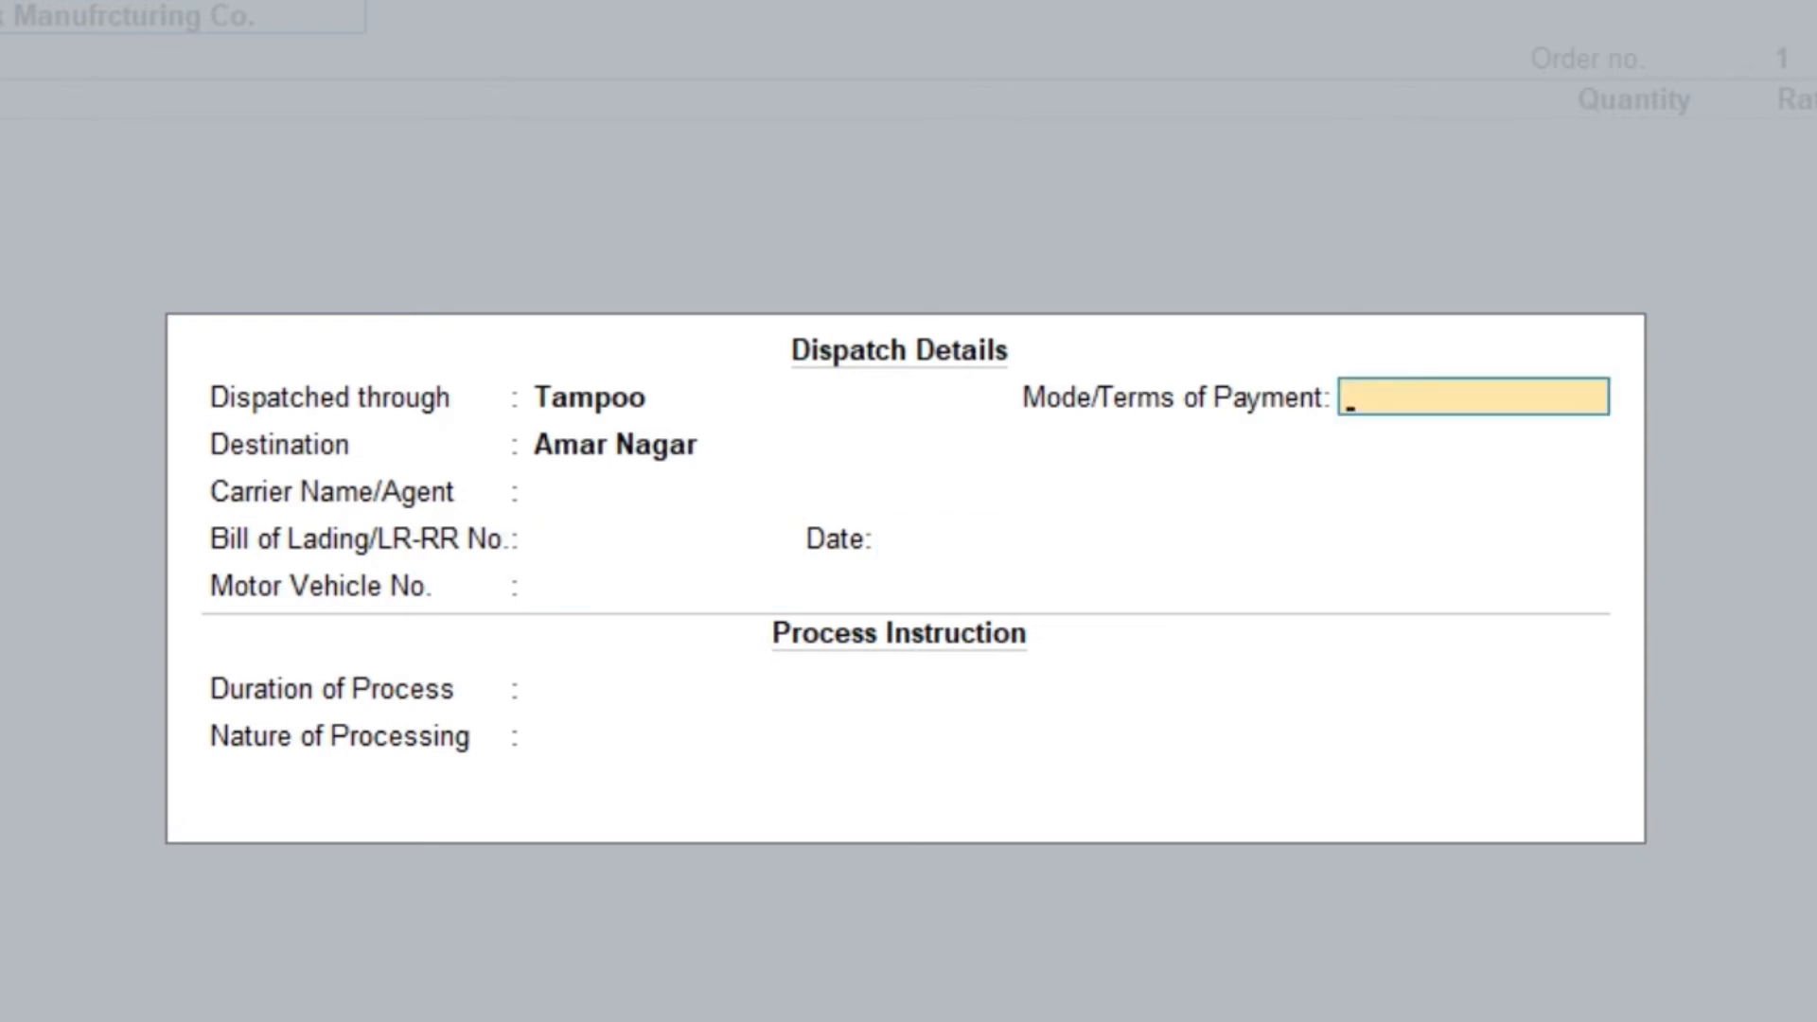
pyautogui.write('Cheque')
pyautogui.press('Return')
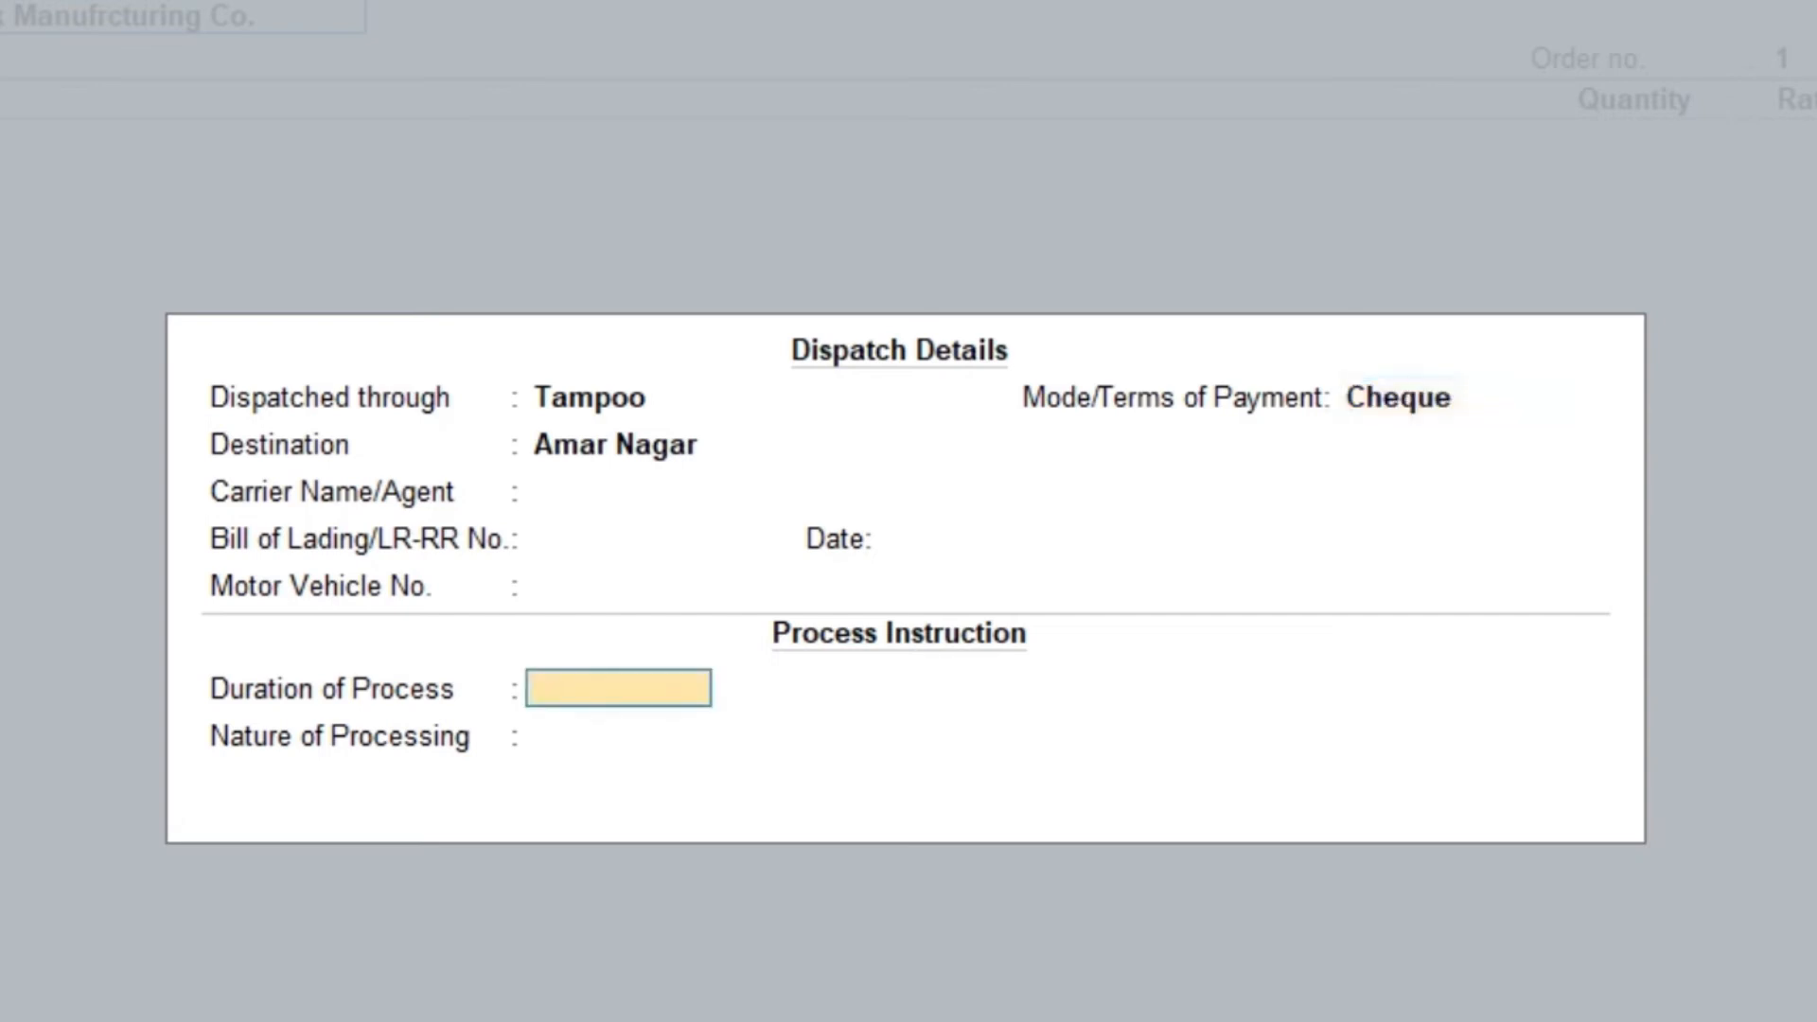
pyautogui.write('30 days')
pyautogui.press('Return')
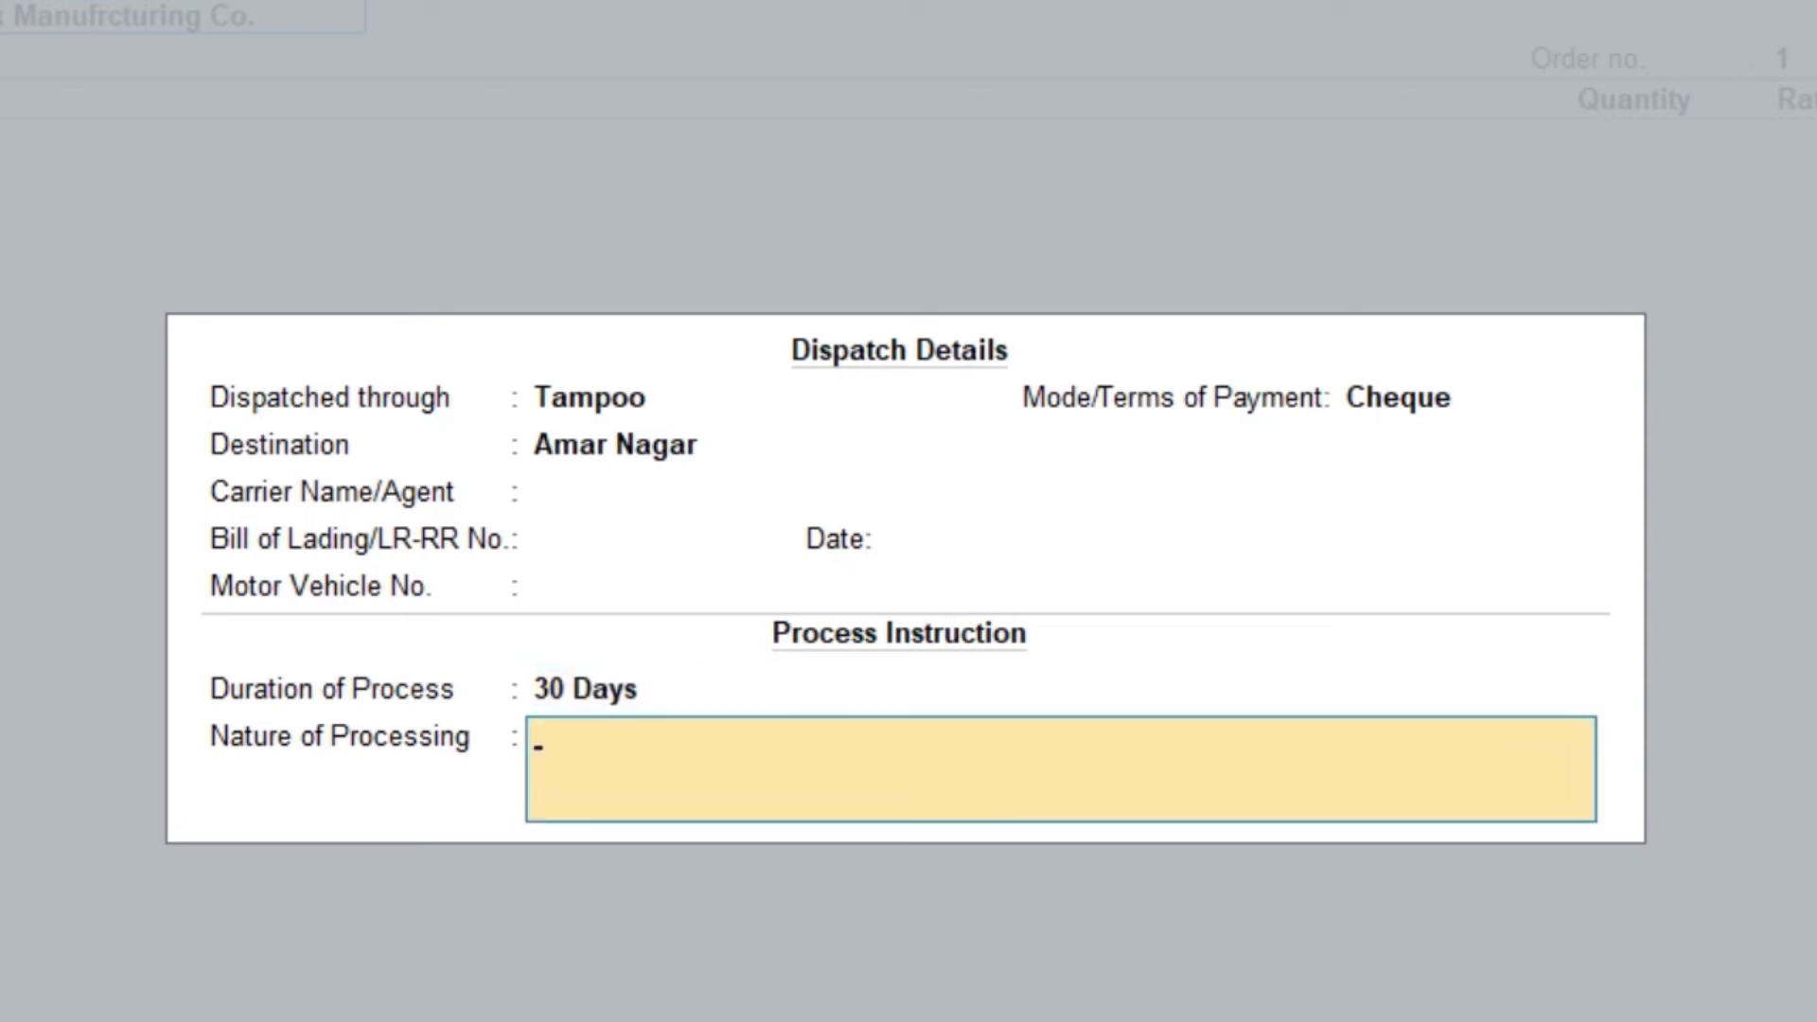
# Enter "manufrcturing of premium watch" as the nature of processing and accept the dispatch details.
pyautogui.write('manufrcturinf')
pyautogui.press('BackSpace')
pyautogui.write('g of')
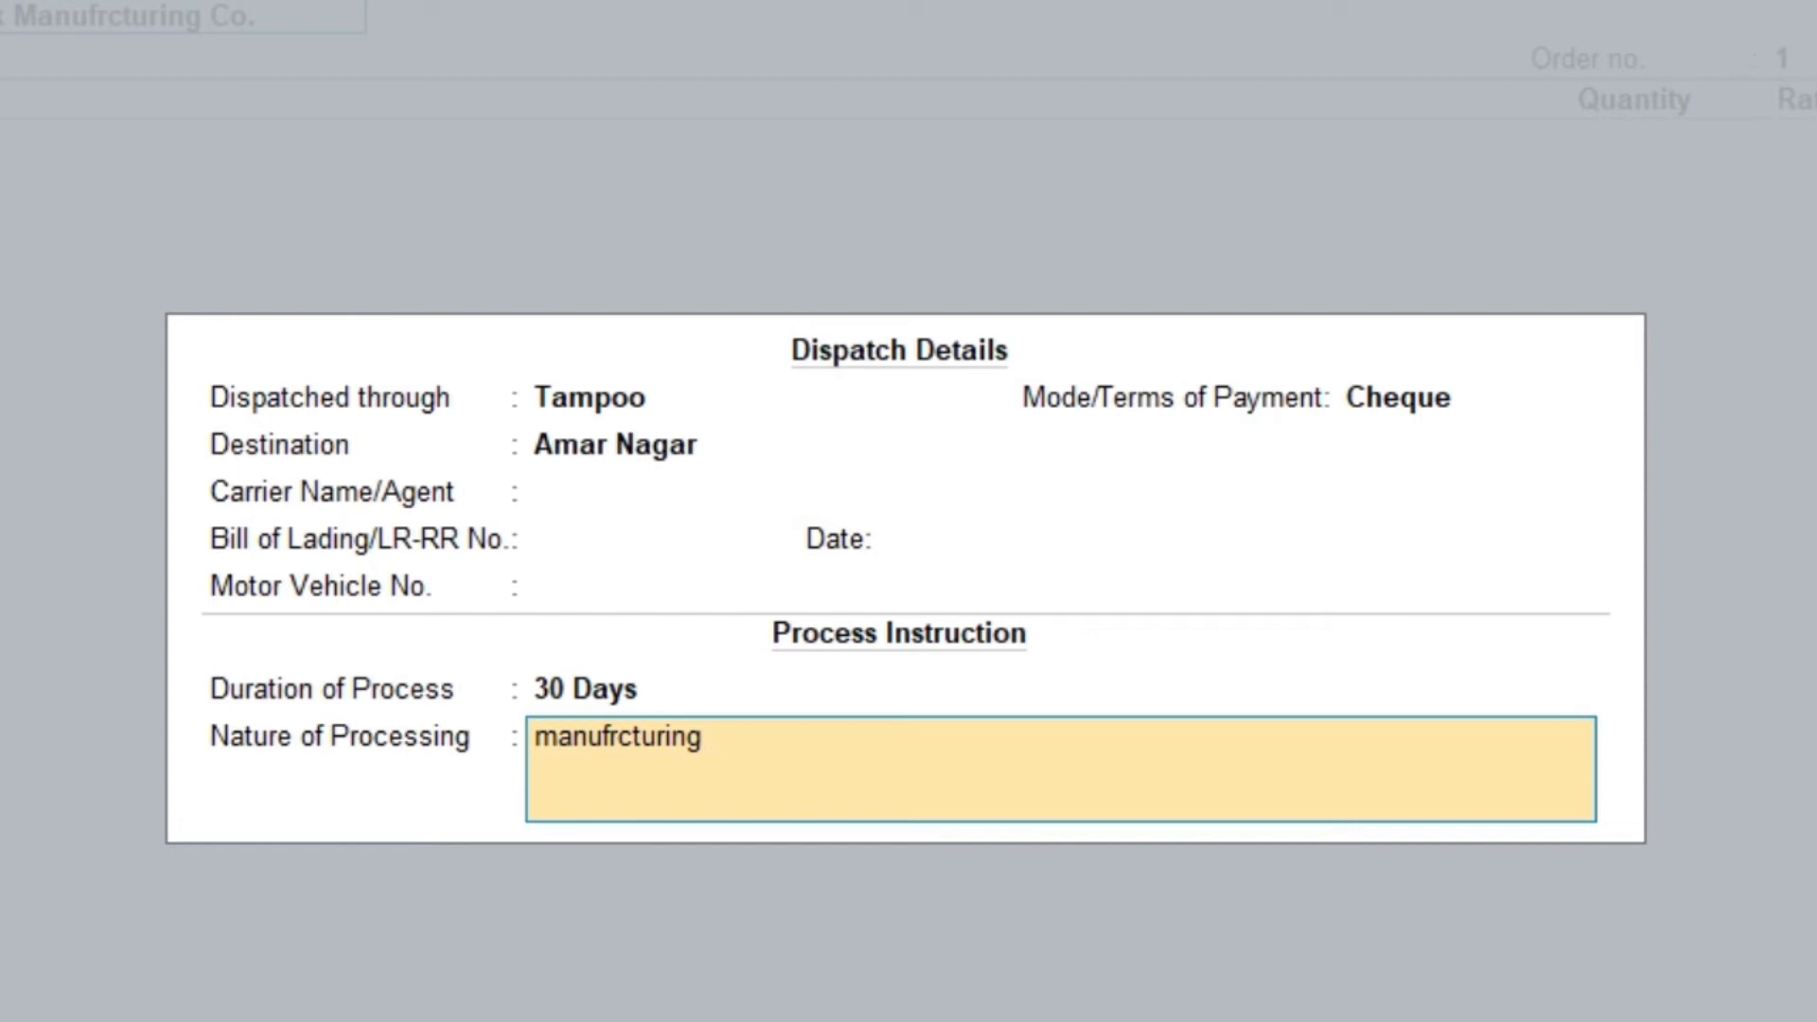
pyautogui.write(' premium')
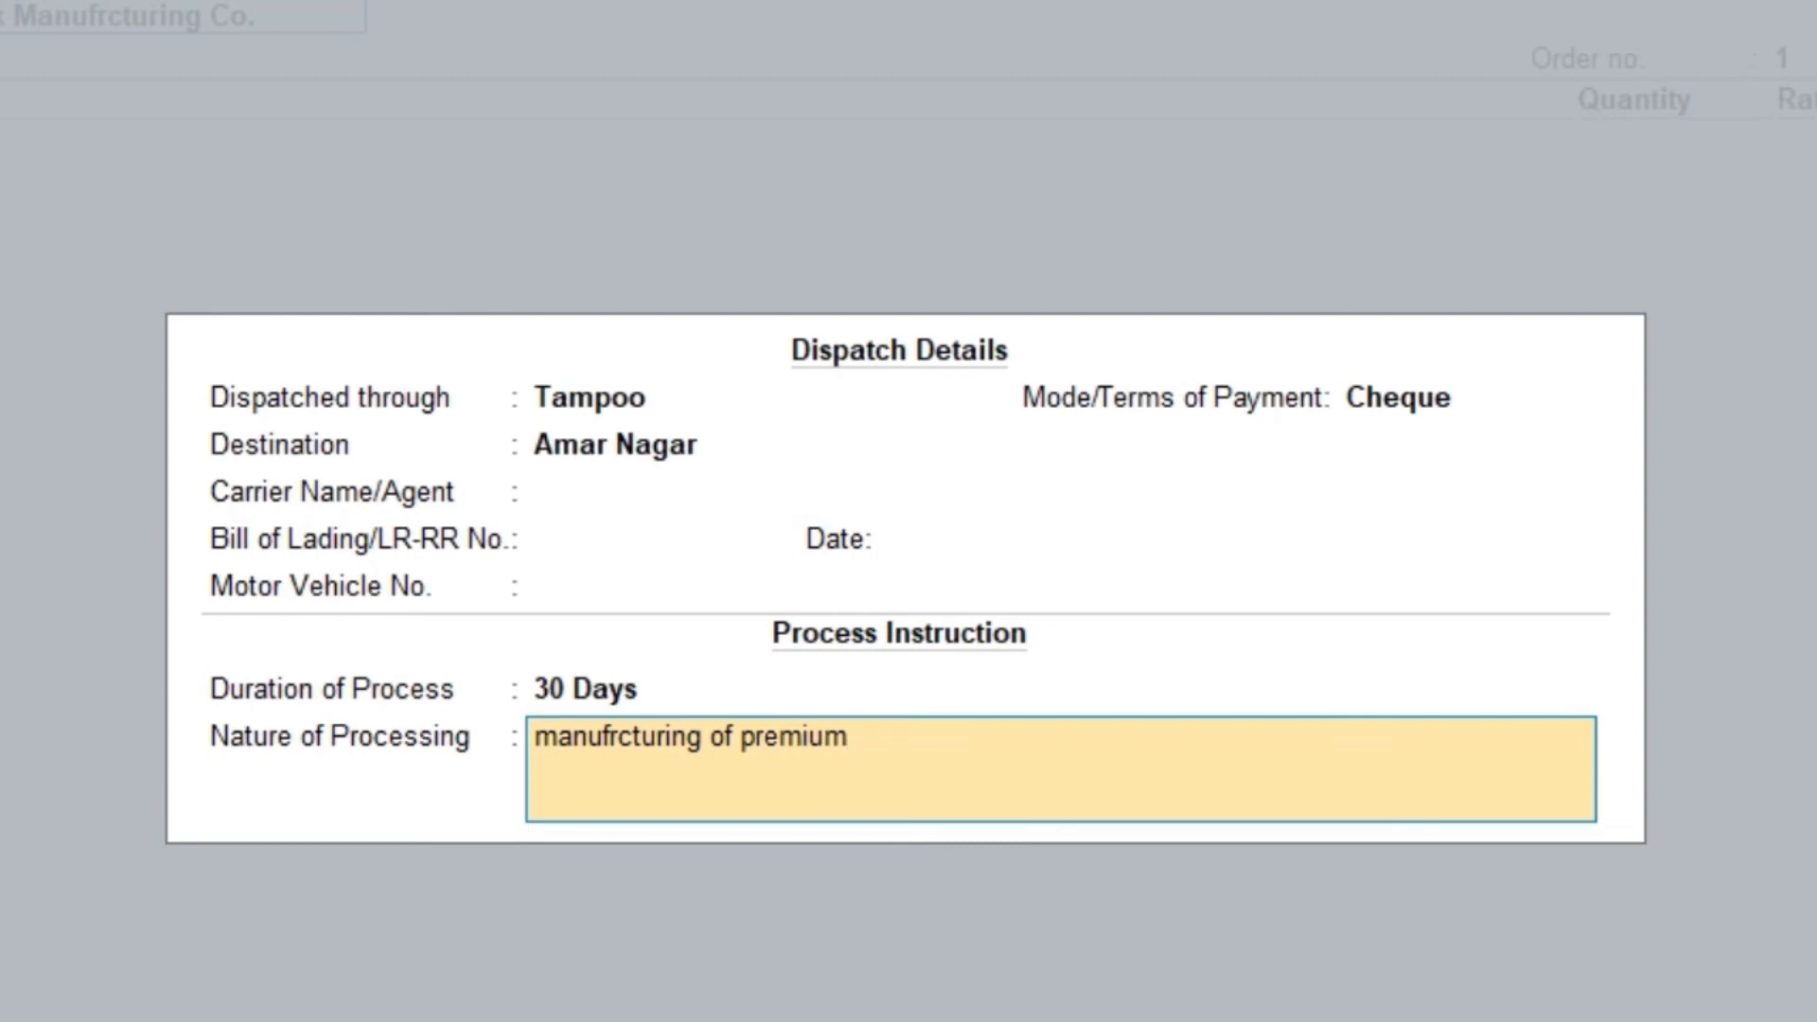
pyautogui.write(' watch')
pyautogui.press('Return')
pyautogui.press('Return')
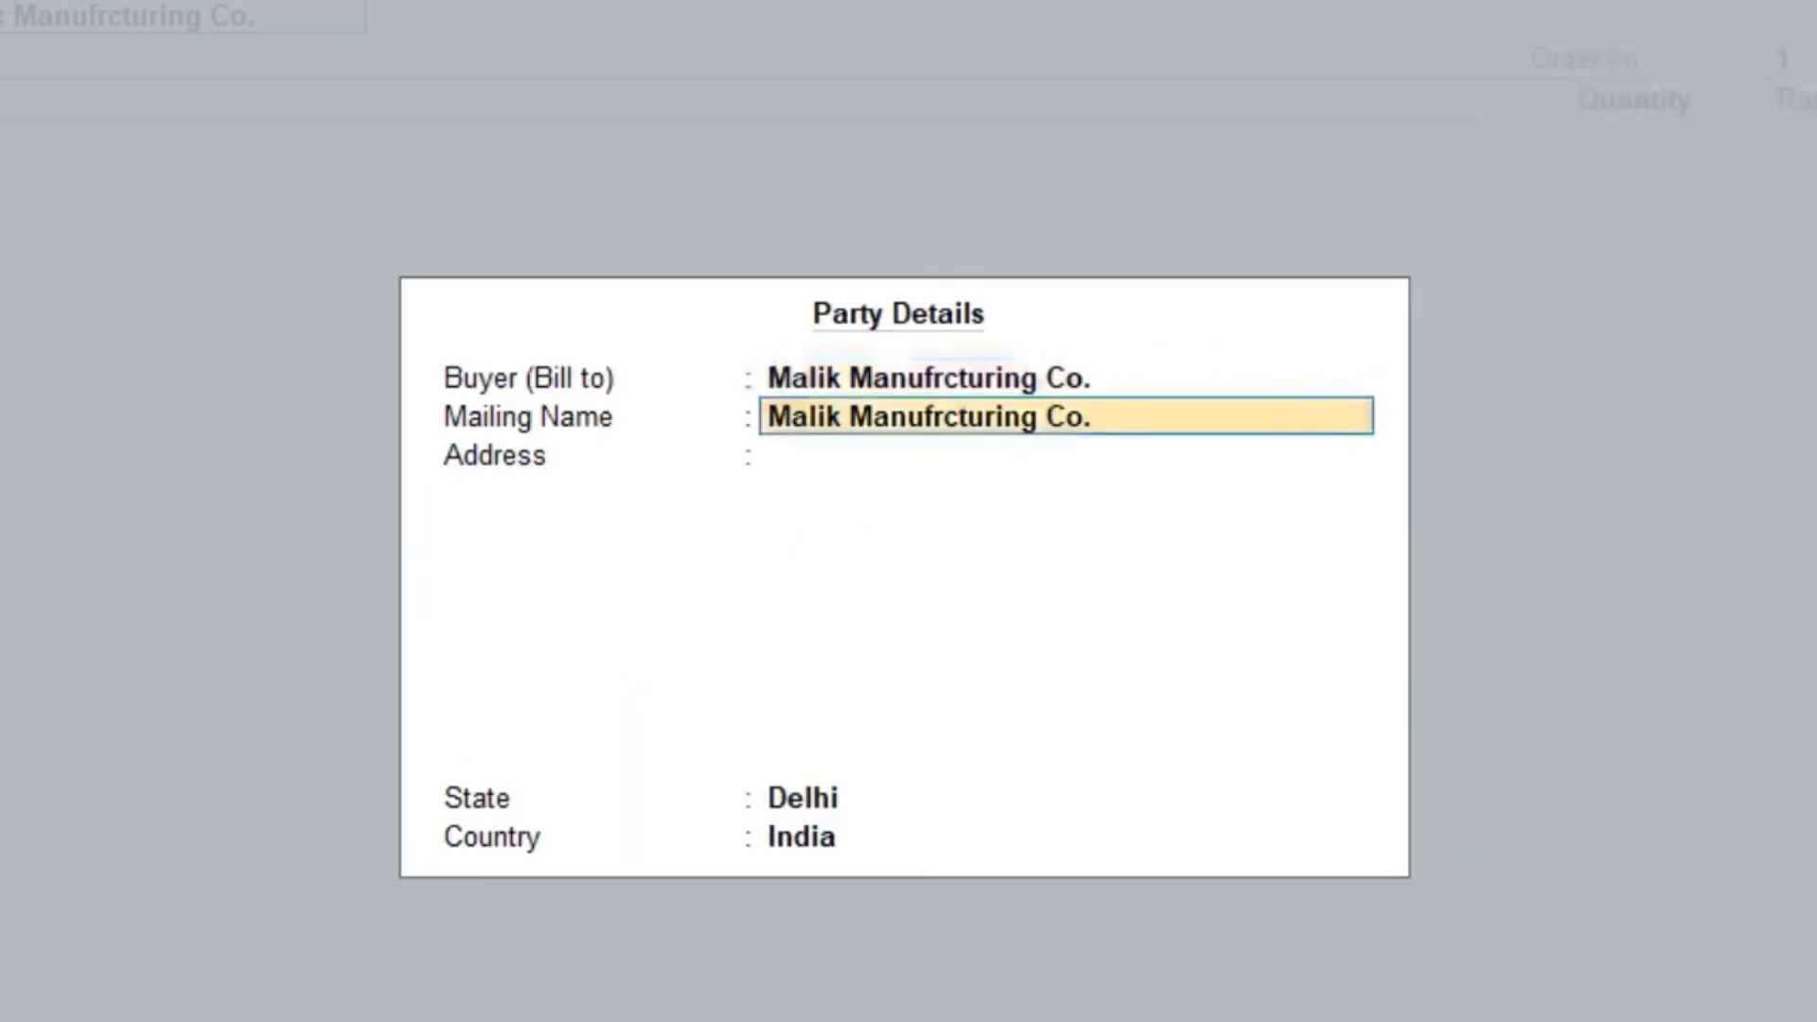
# Fill in the buyer's street address in the party details, keeping the default mailing name, state and country.
pyautogui.press('Return')
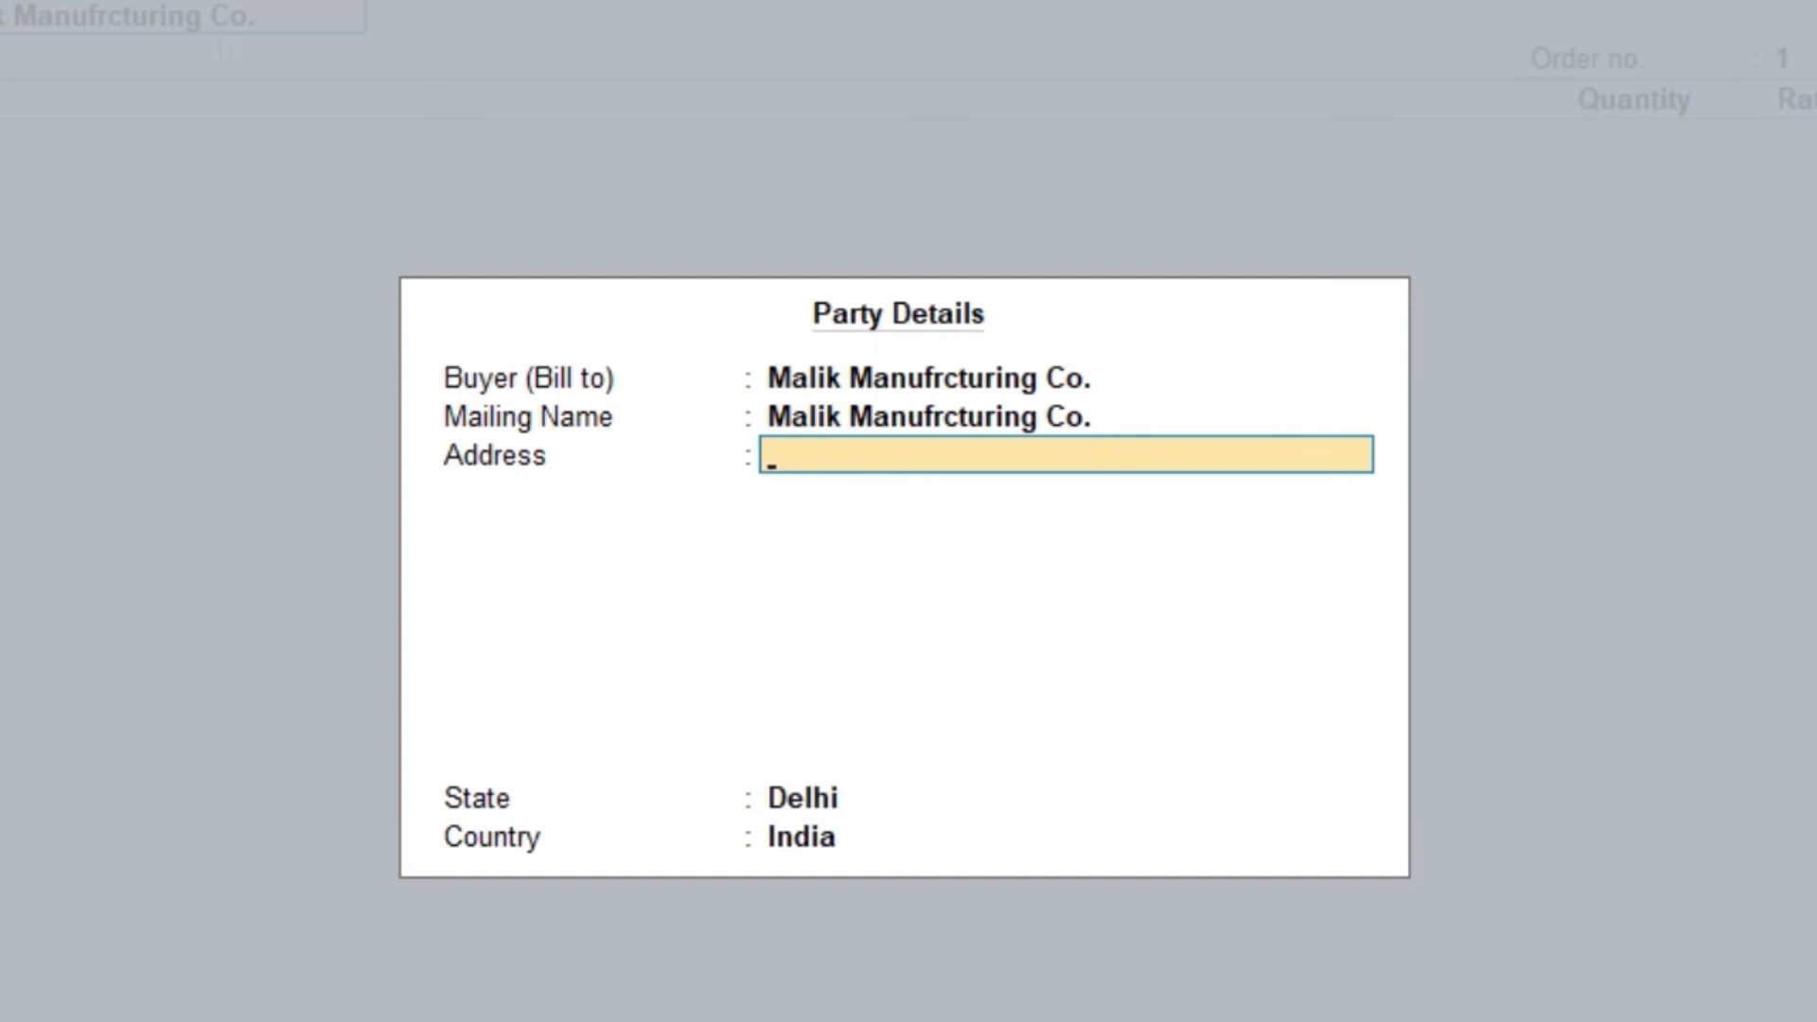
pyautogui.write('546-c Block')
pyautogui.press('Return')
pyautogui.press('Return')
pyautogui.press('Return')
pyautogui.press('Return')
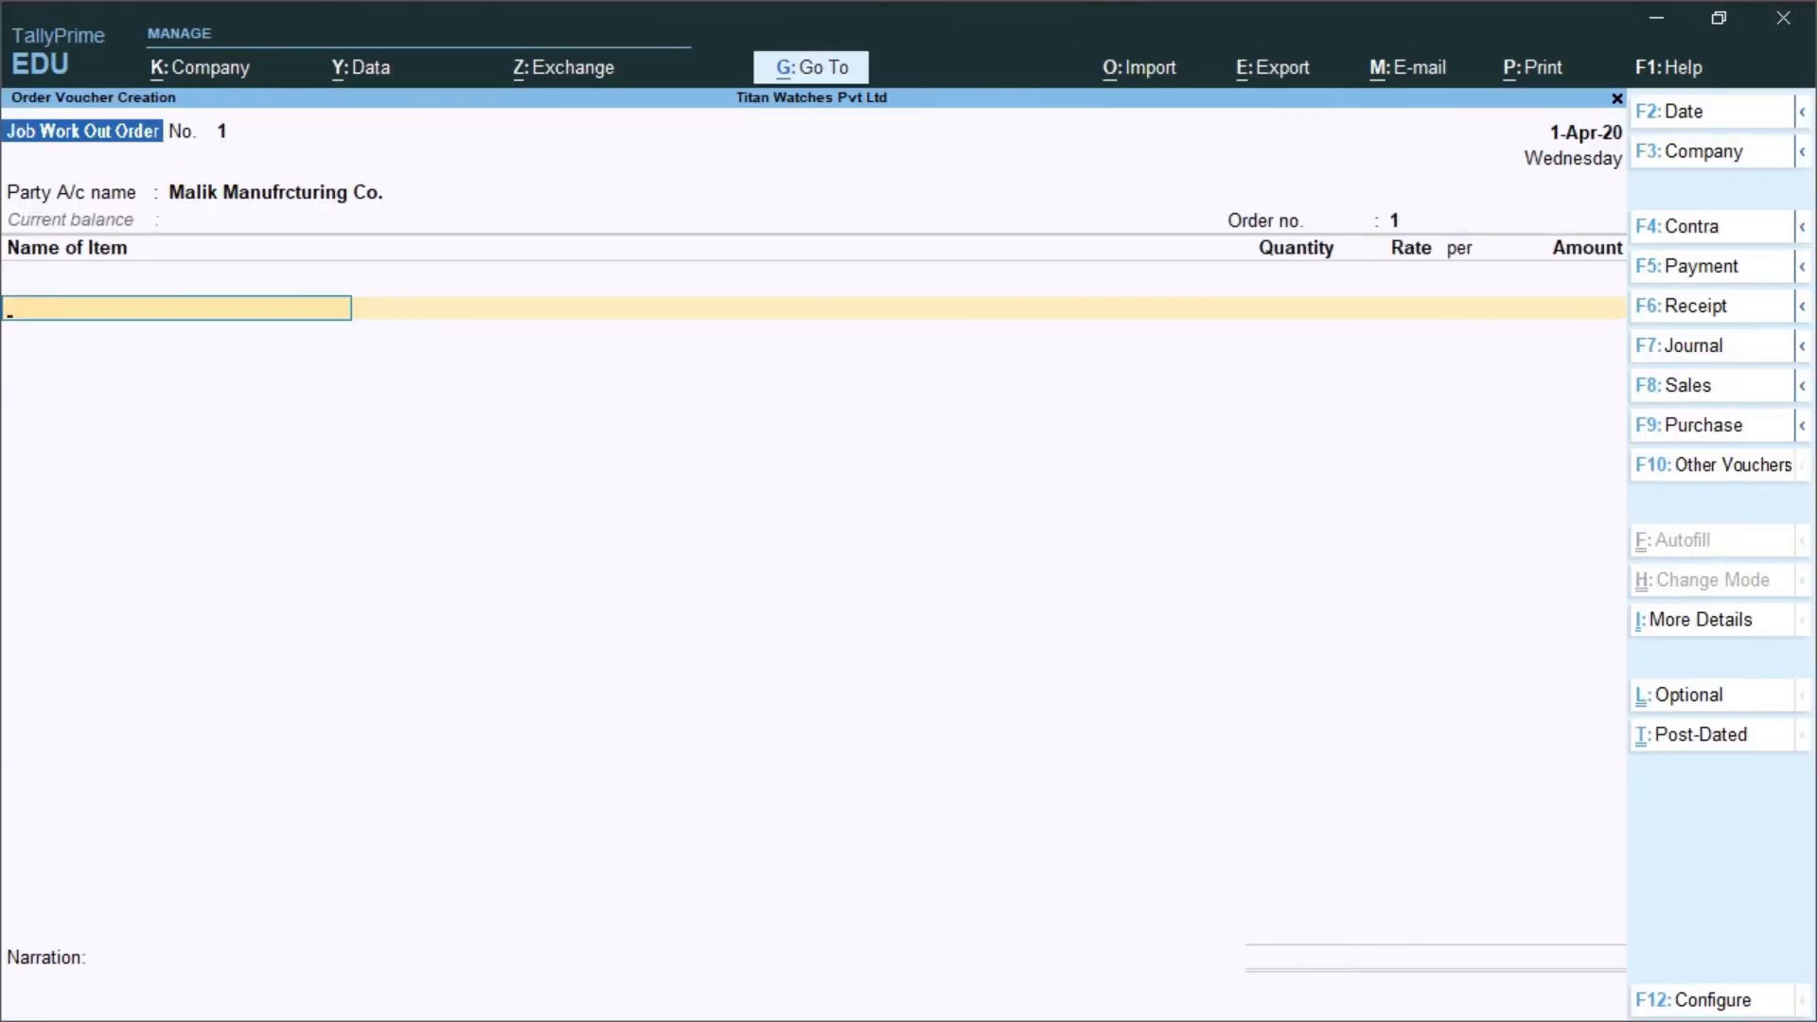
# Go back to the order number and append the reference suffix to it.
pyautogui.press('BackSpace')
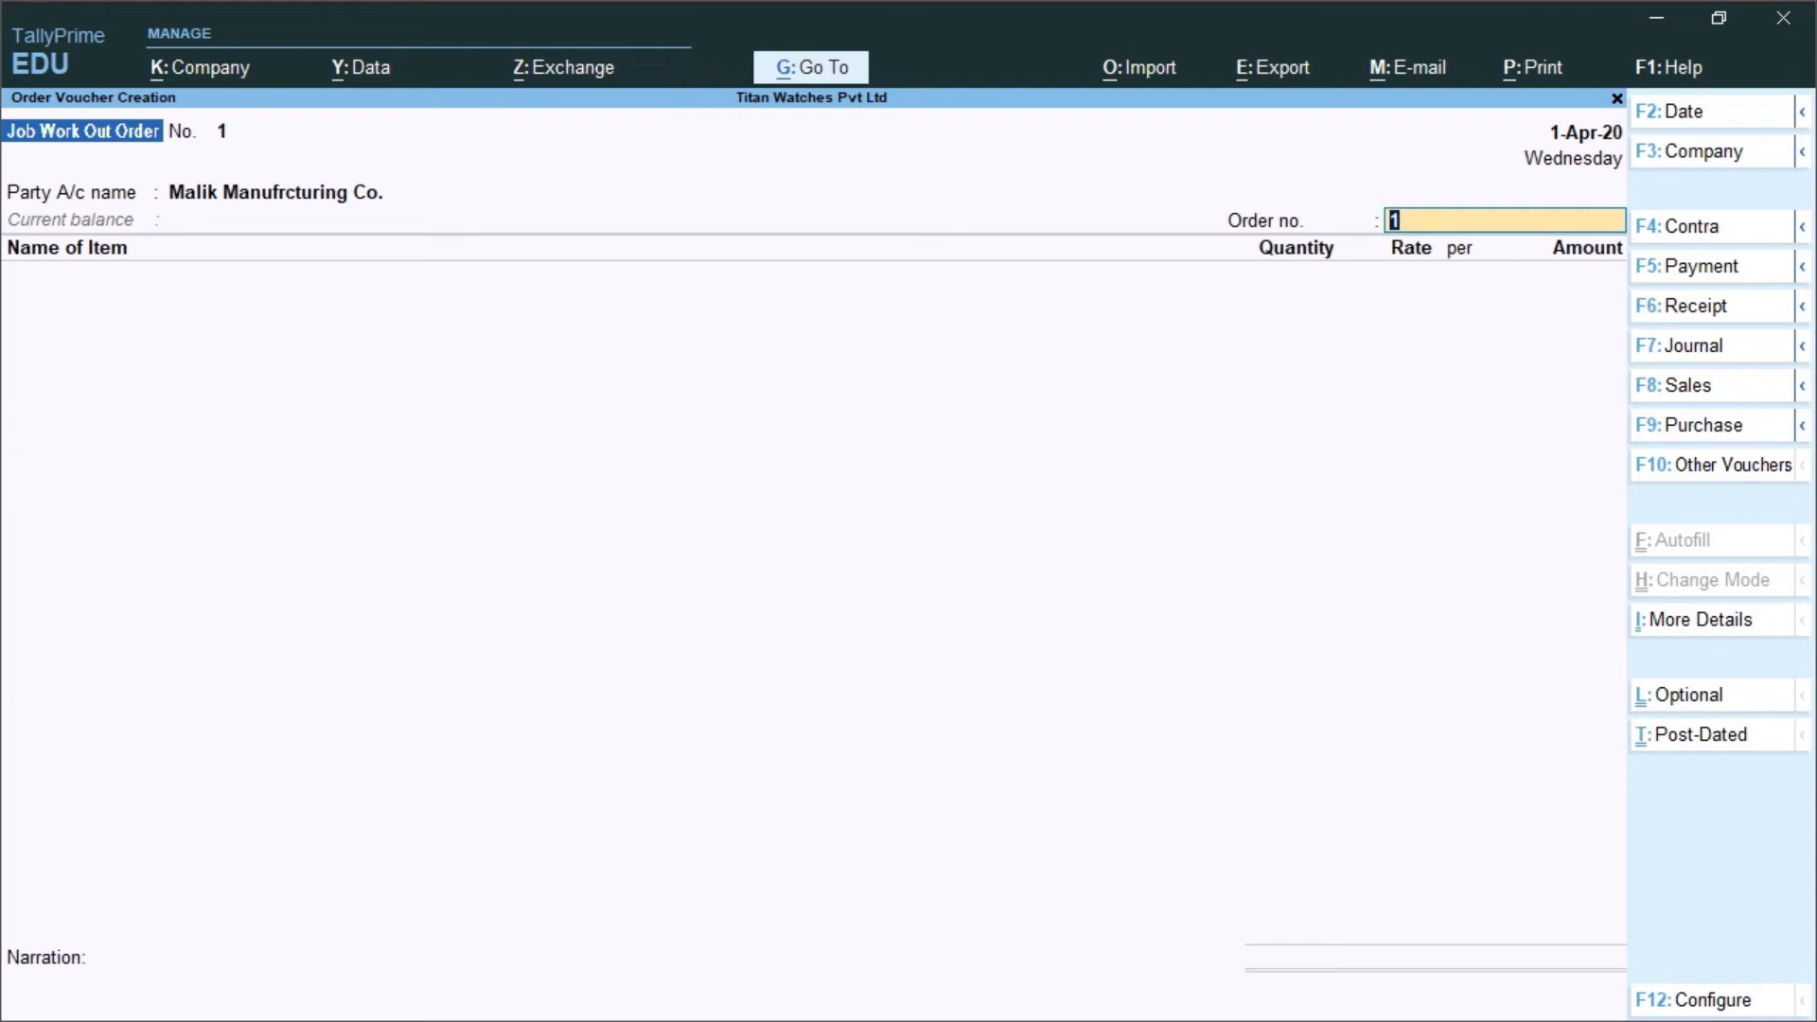
pyautogui.write('\\MAC')
pyautogui.press('Return')
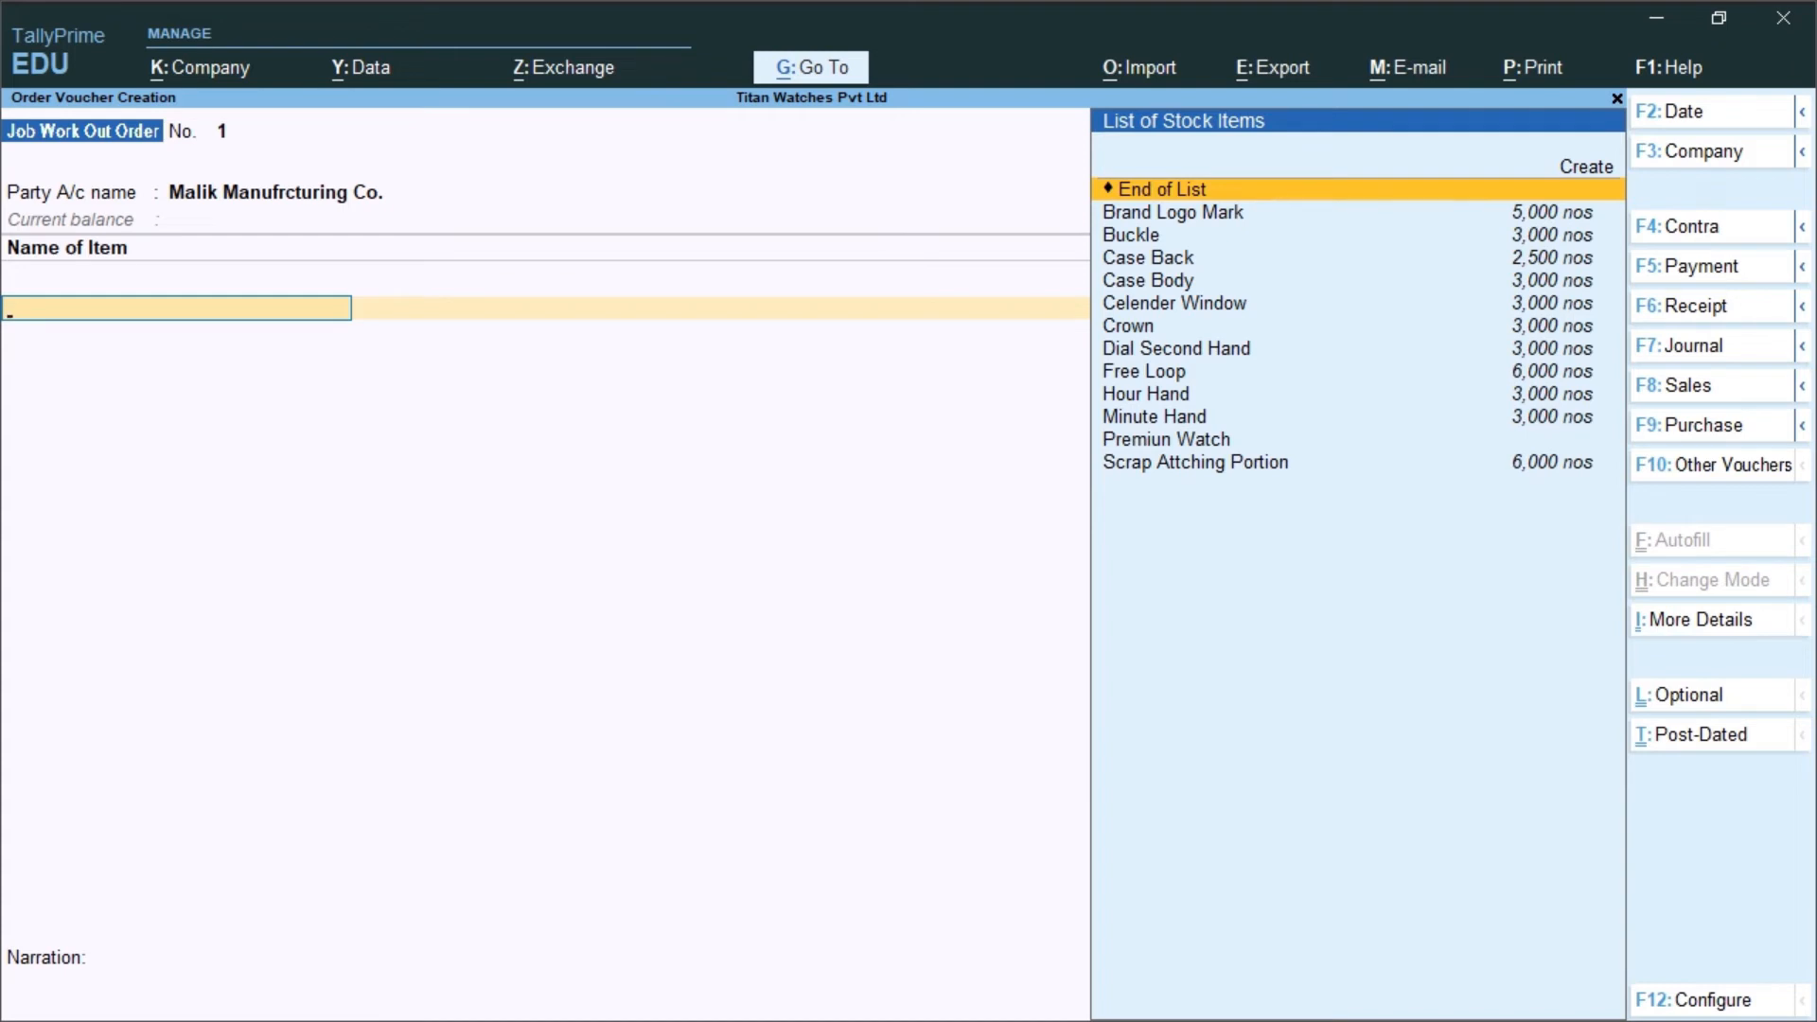
# Add the stock item Premiun Watch as the item of the job work order.
pyautogui.press('Down')
pyautogui.press('Down')
pyautogui.press('Down')
pyautogui.press('Down')
pyautogui.press('Down')
pyautogui.press('Down')
pyautogui.press('Down')
pyautogui.press('Down')
pyautogui.press('Down')
pyautogui.press('Down')
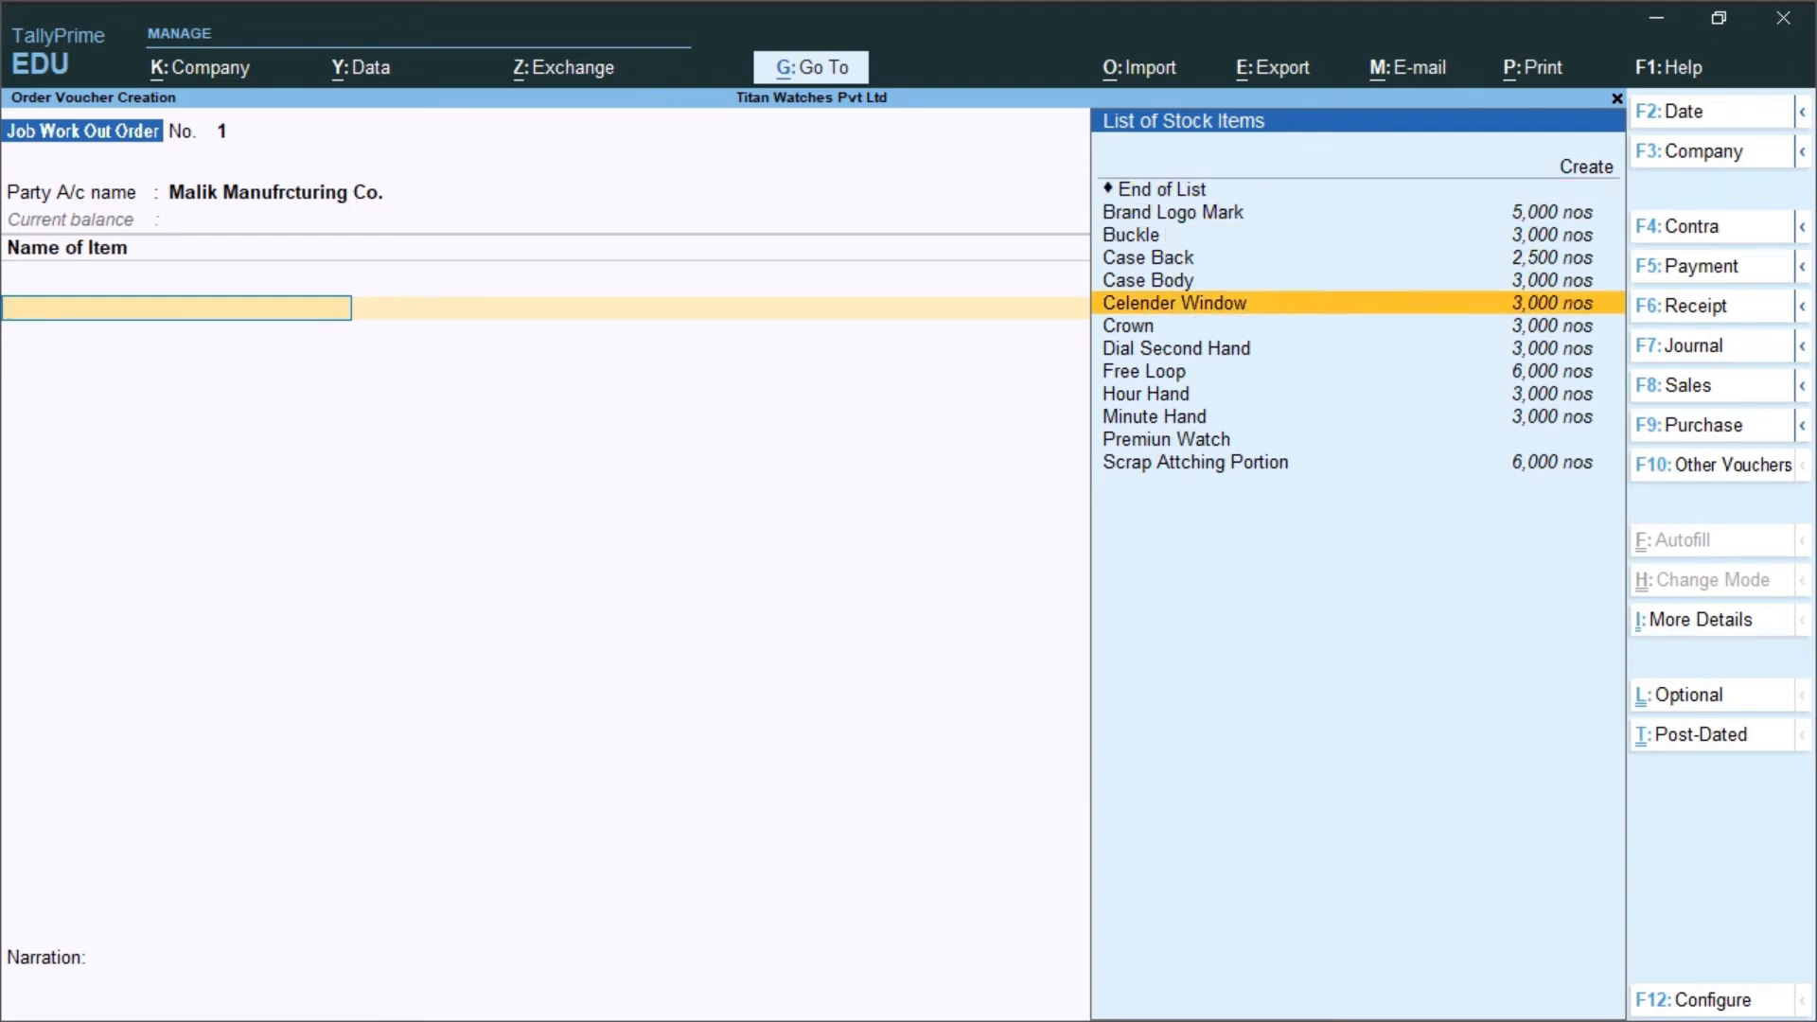
pyautogui.press('Down')
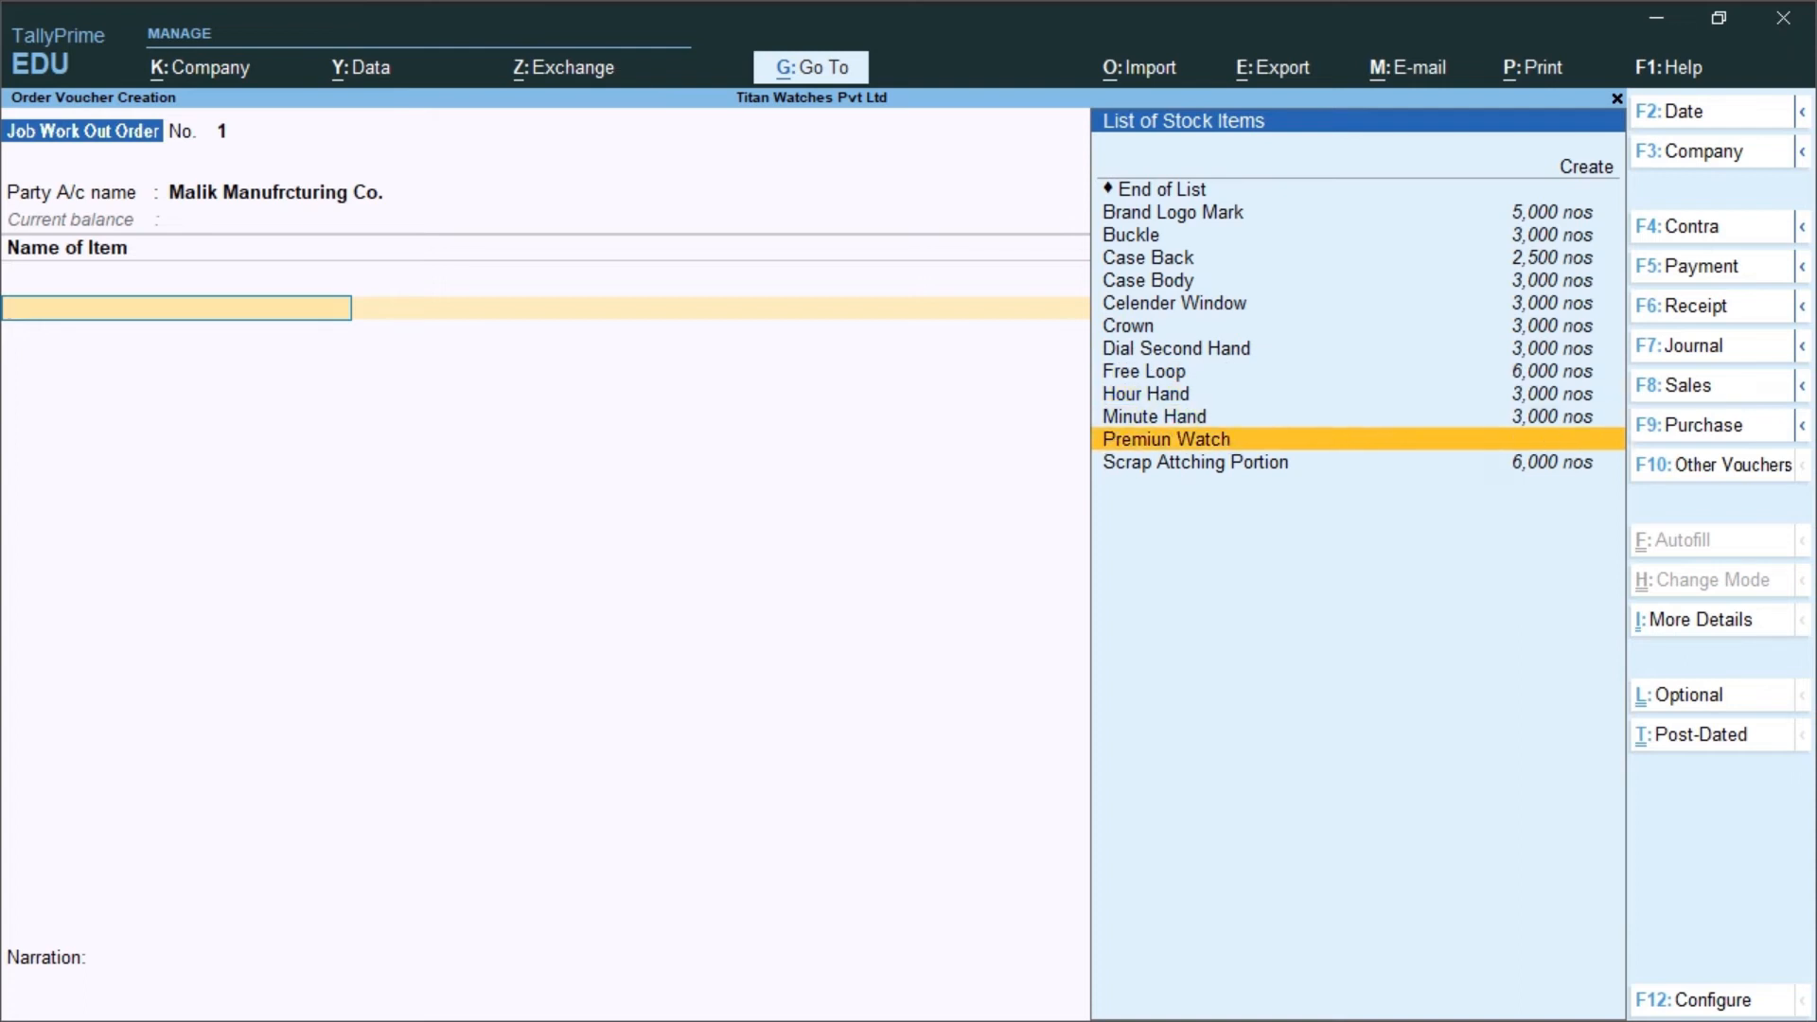
pyautogui.press('Return')
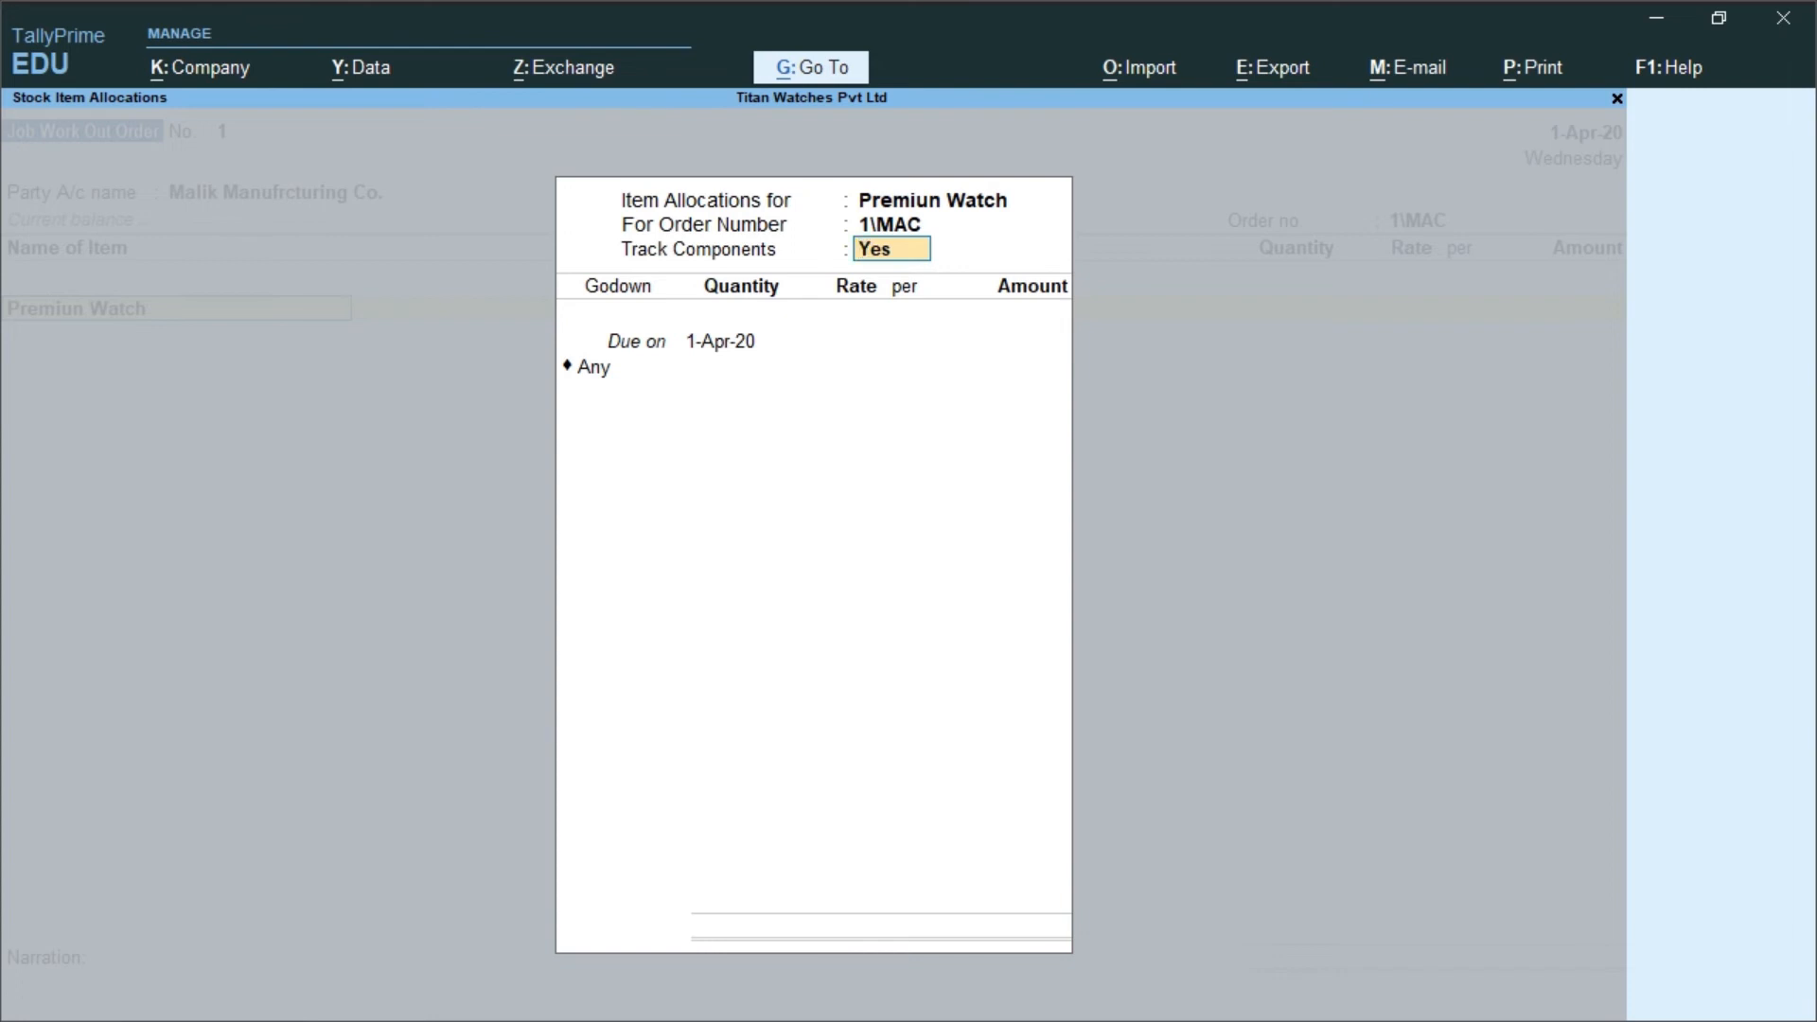
# Keep component tracking on and the due date 1-Apr-20, and allocate 100 nos of Premiun Watch to Finished Goods Godown.
pyautogui.press('Return')
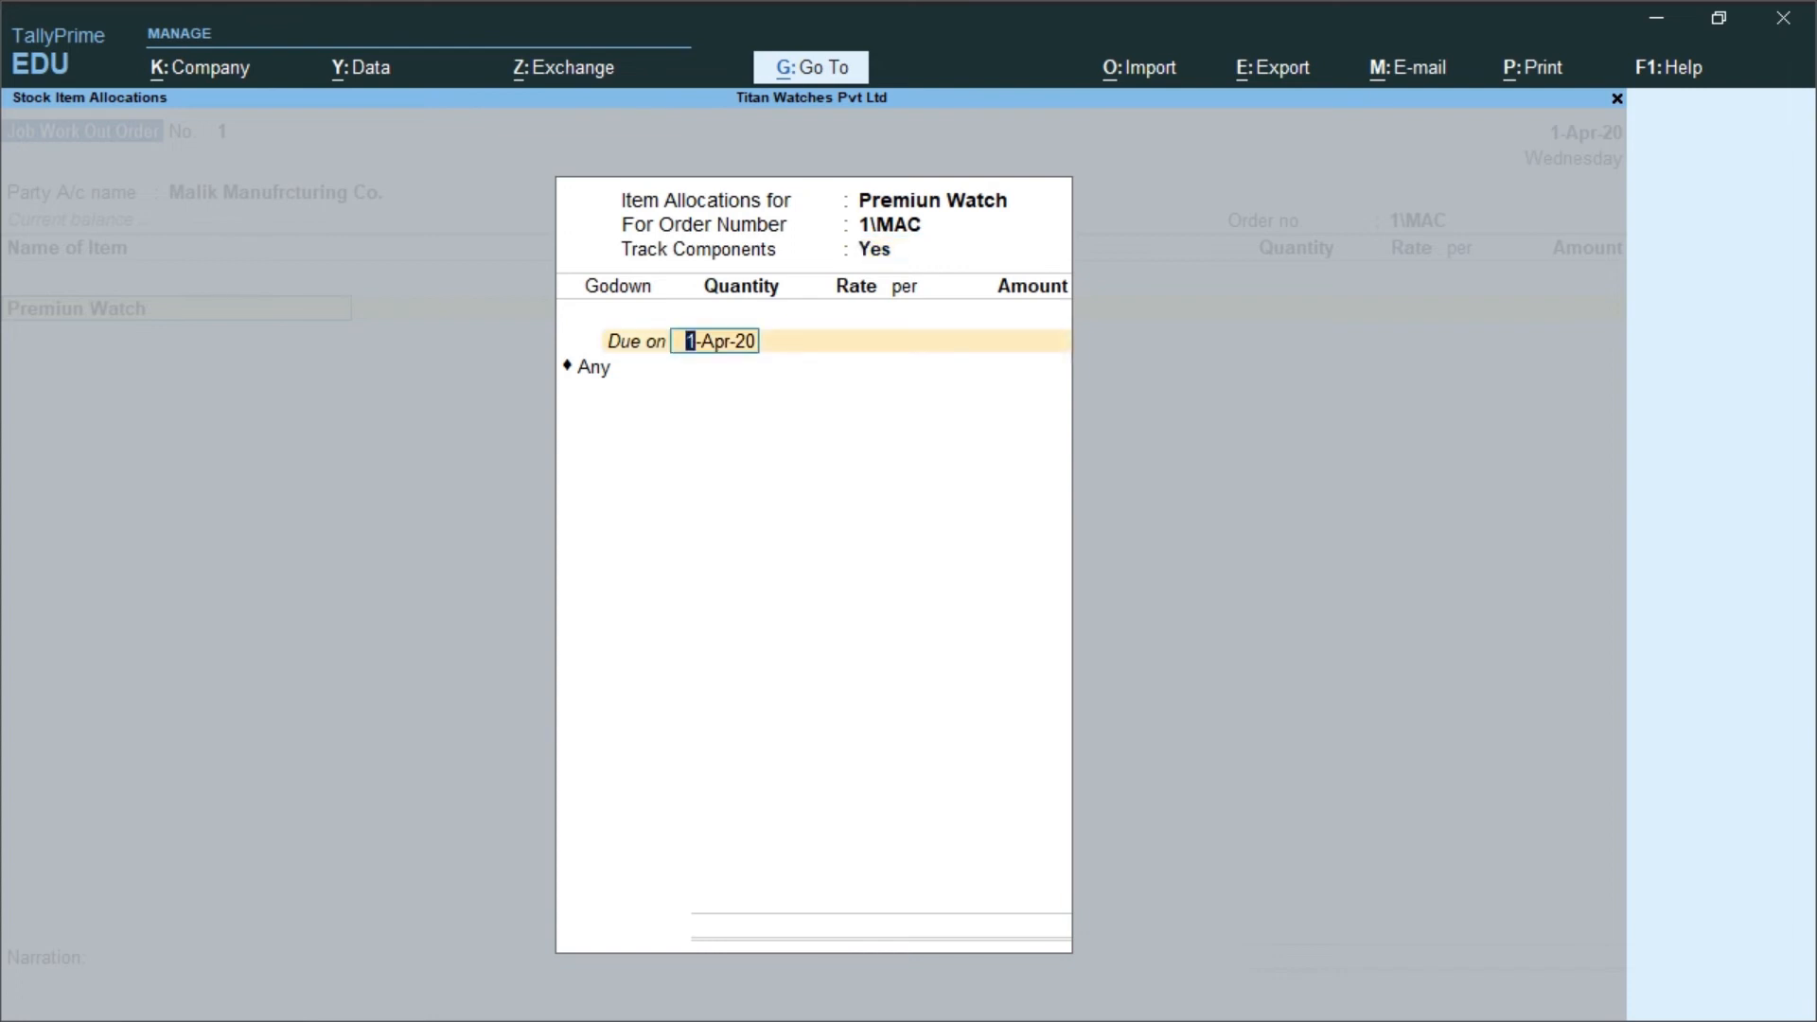
pyautogui.press('Return')
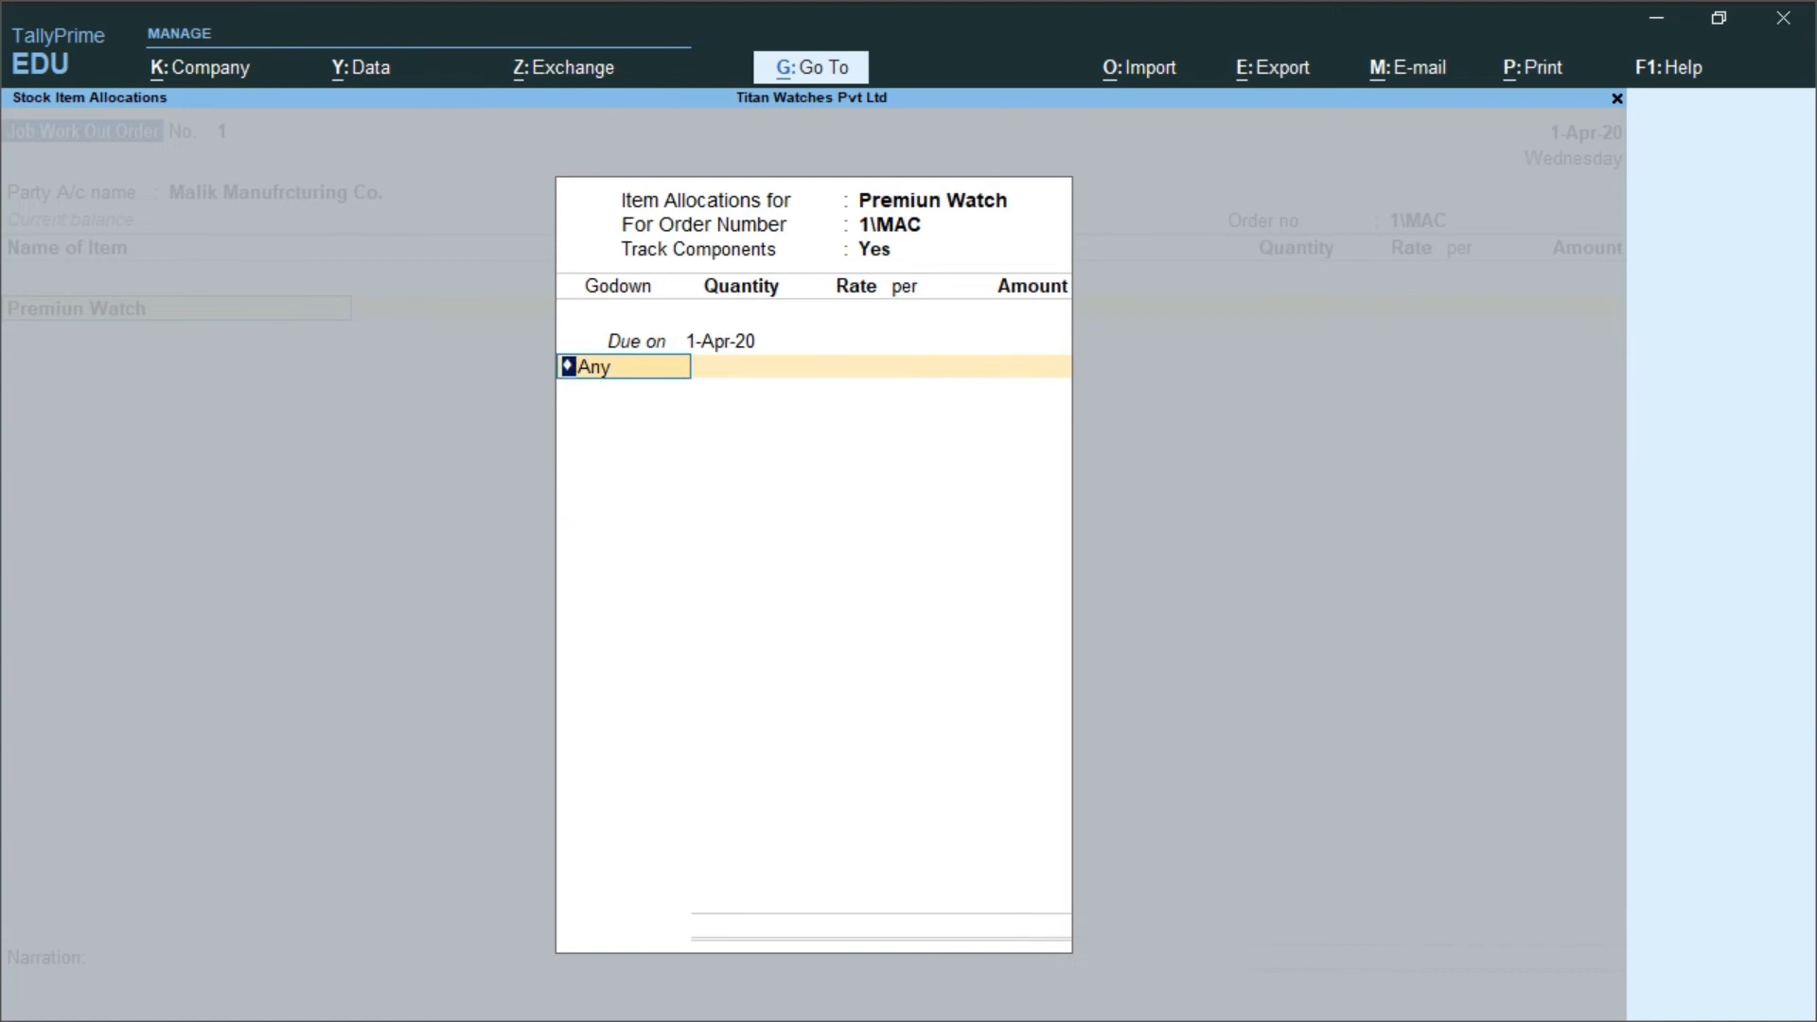
pyautogui.write('F')
pyautogui.press('Return')
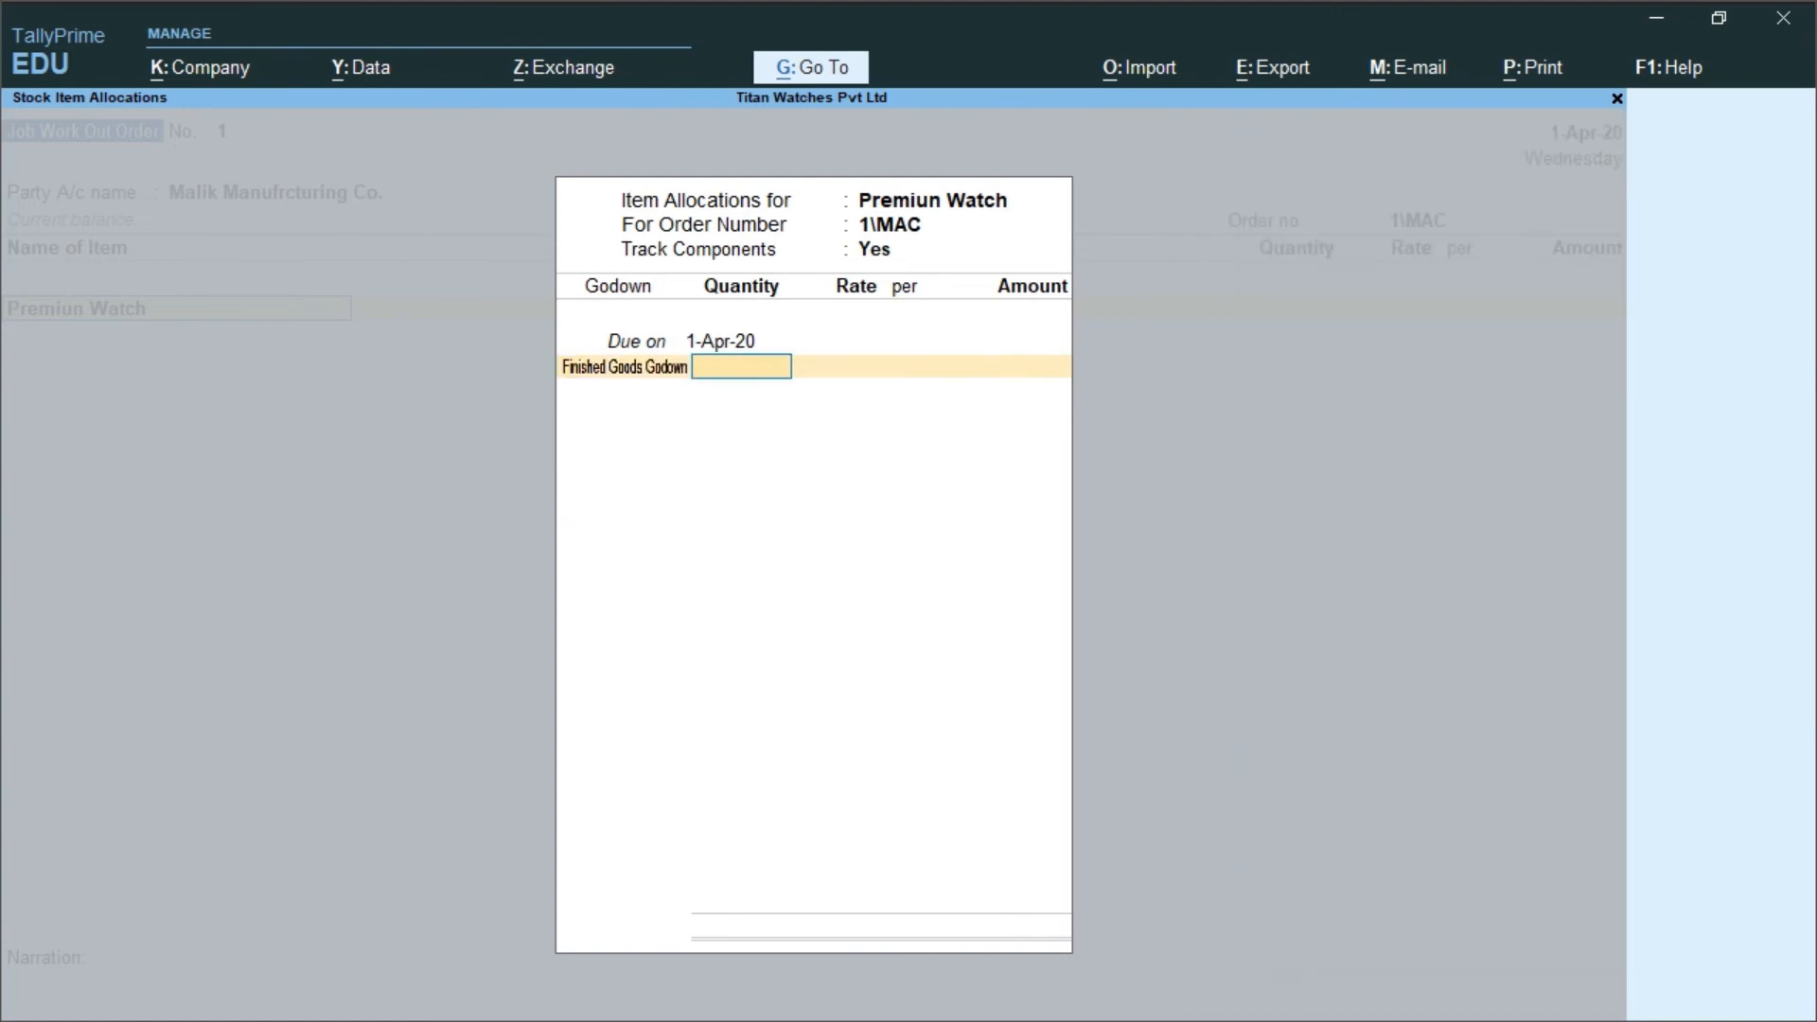
pyautogui.write('100')
pyautogui.press('Return')
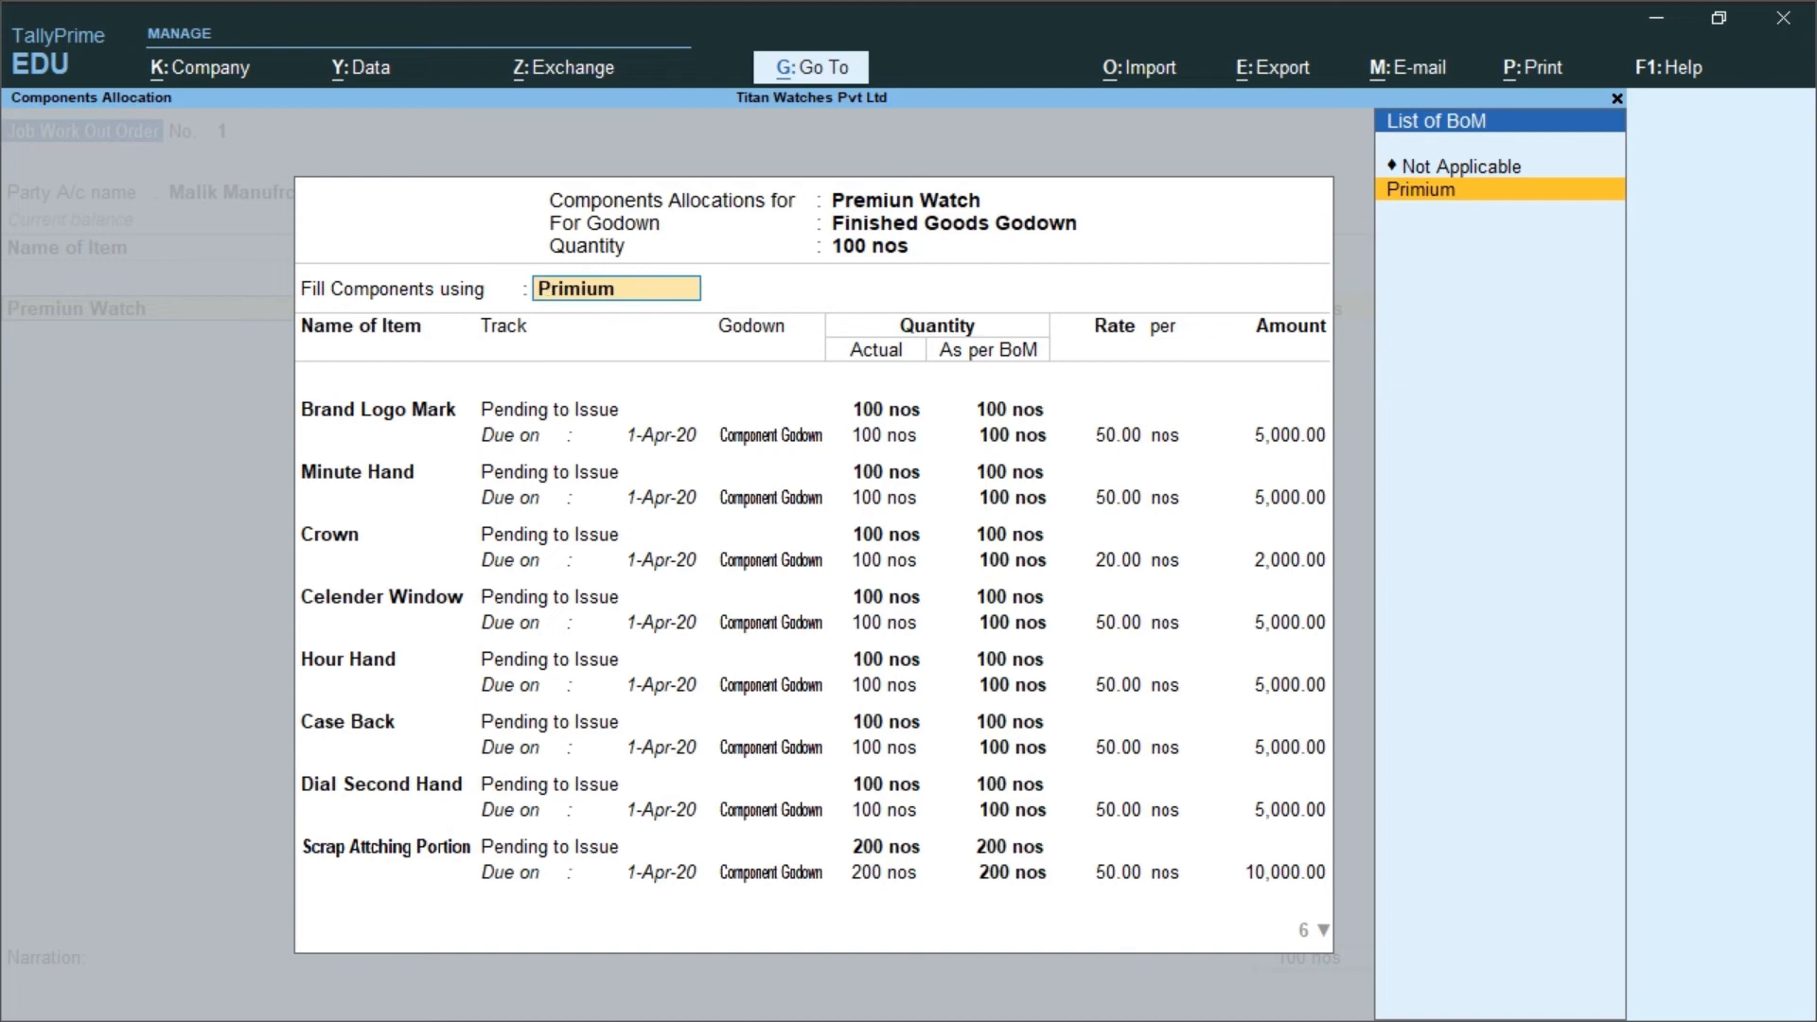
# Fill the components using the Primium BoM and accept every component line as Pending to Issue from Component Godown with its default quantity and rate.
pyautogui.press('Return')
pyautogui.press('Return')
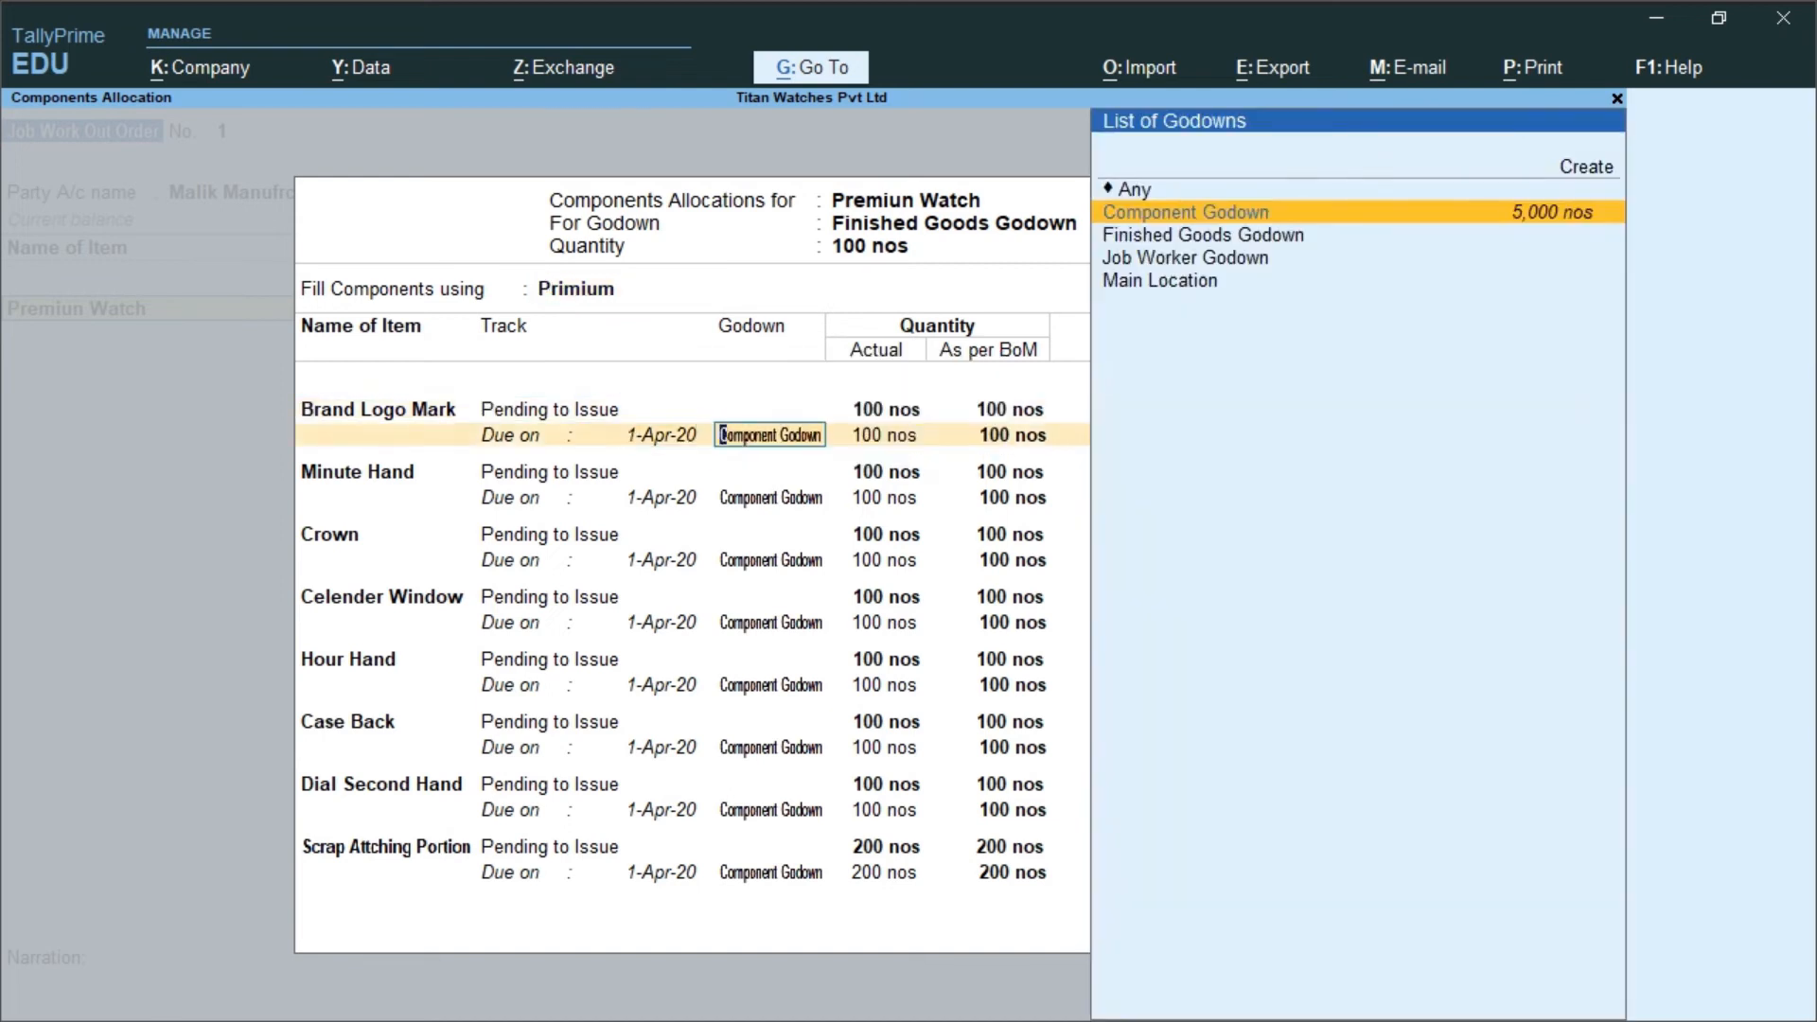
pyautogui.press('Return')
pyautogui.press('Return')
pyautogui.press('Return')
pyautogui.press('Return')
pyautogui.press('Return')
pyautogui.press('Return')
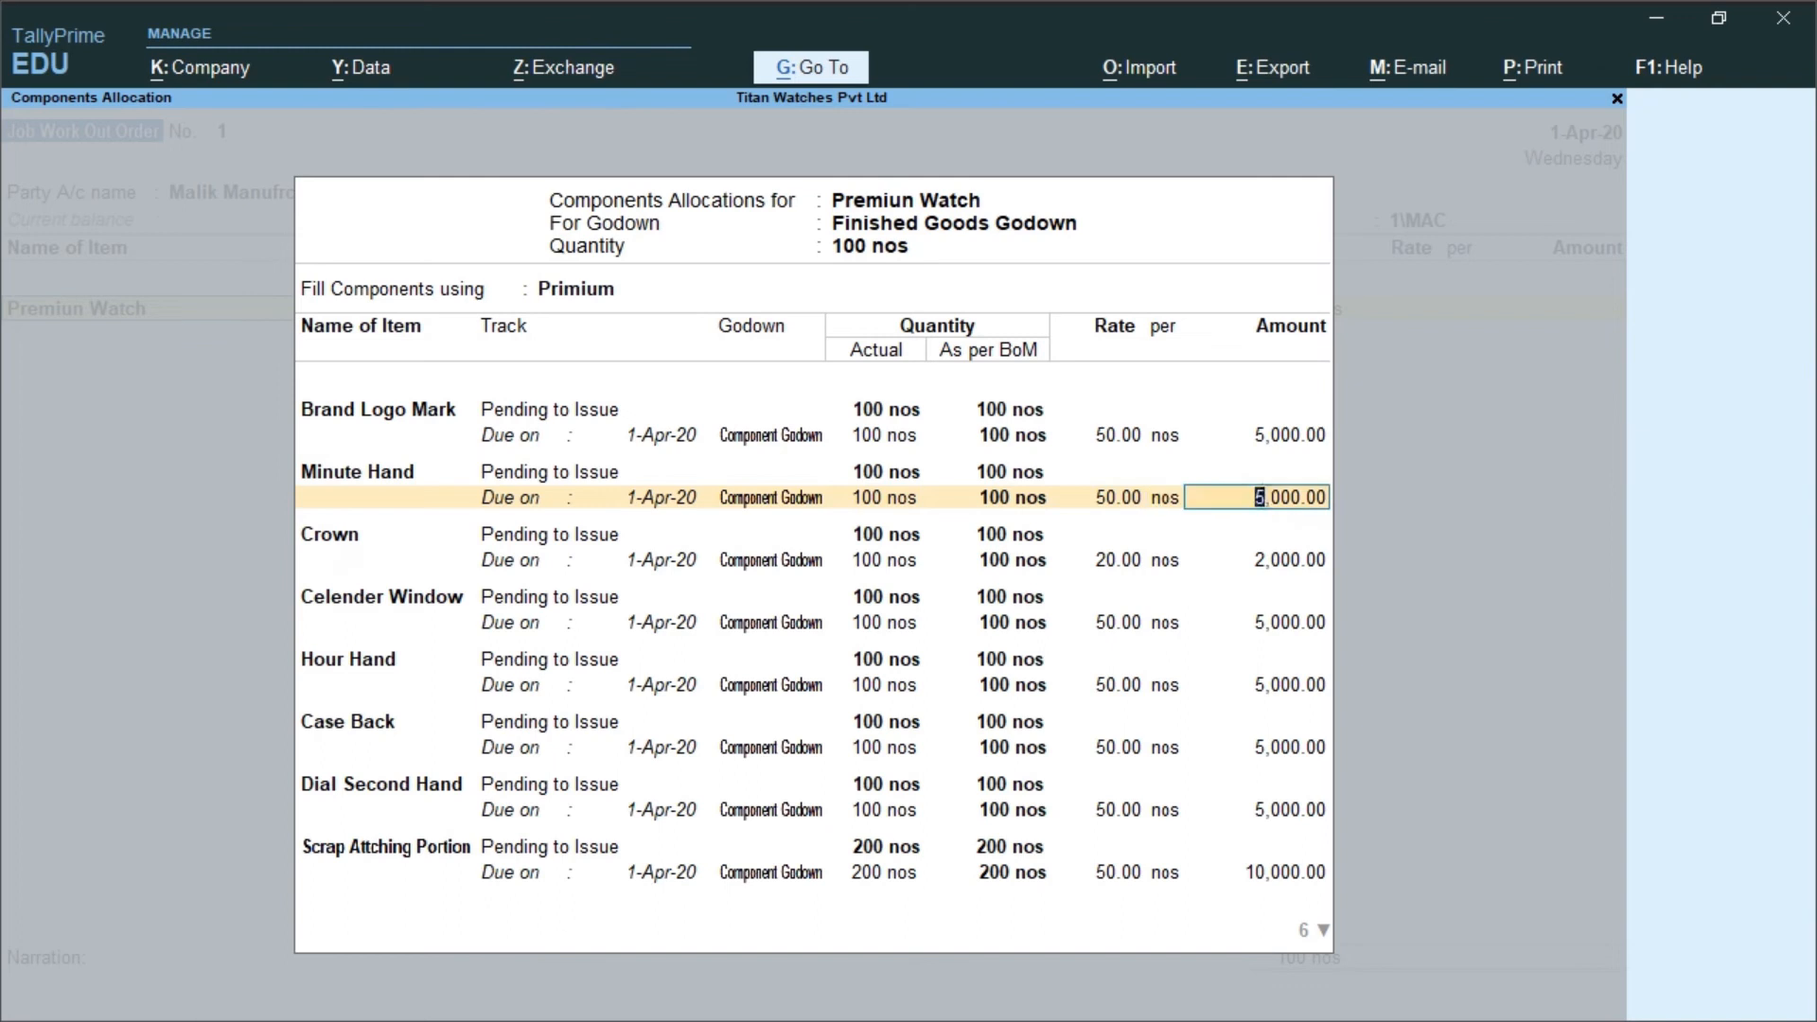
pyautogui.press('Return')
pyautogui.press('Return')
pyautogui.press('Return')
pyautogui.press('Return')
pyautogui.press('Return')
pyautogui.press('Return')
pyautogui.press('Return')
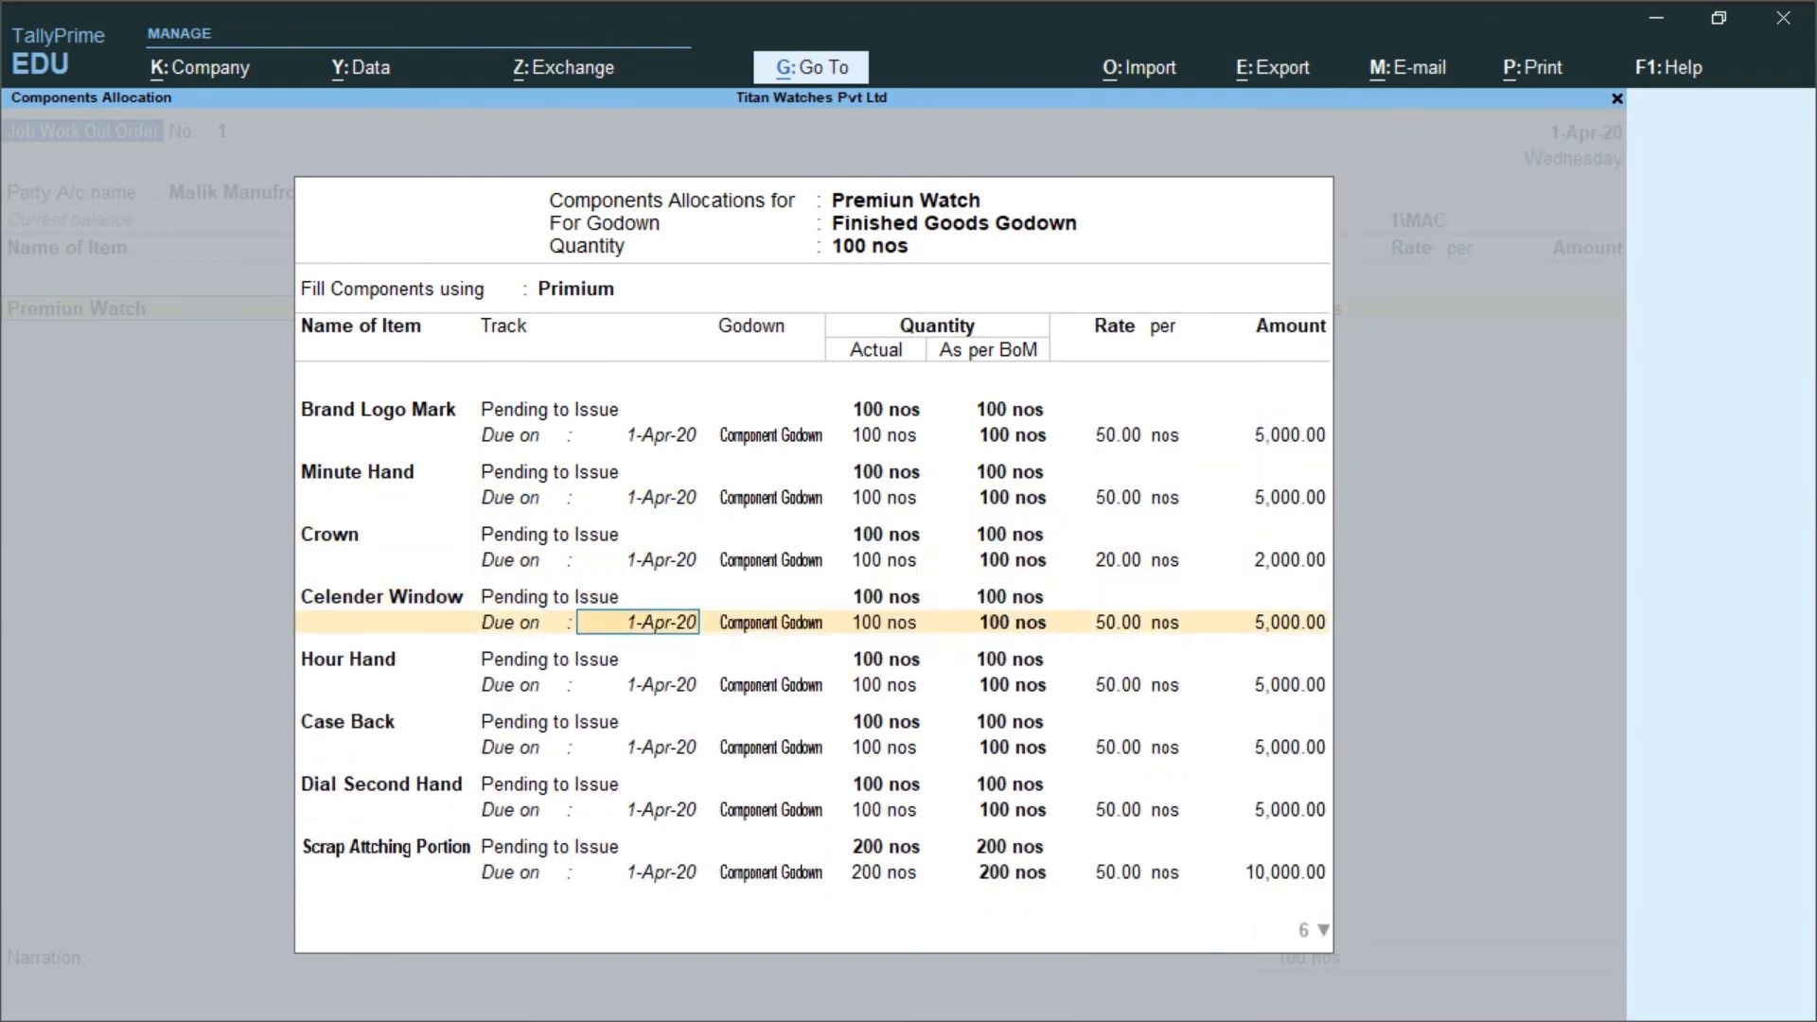
pyautogui.press('Return')
pyautogui.press('Return')
pyautogui.press('Return')
pyautogui.press('Return')
pyautogui.press('Return')
pyautogui.press('Return')
pyautogui.press('Return')
pyautogui.press('Return')
pyautogui.press('Return')
pyautogui.press('Return')
pyautogui.press('Return')
pyautogui.press('Return')
pyautogui.press('Return')
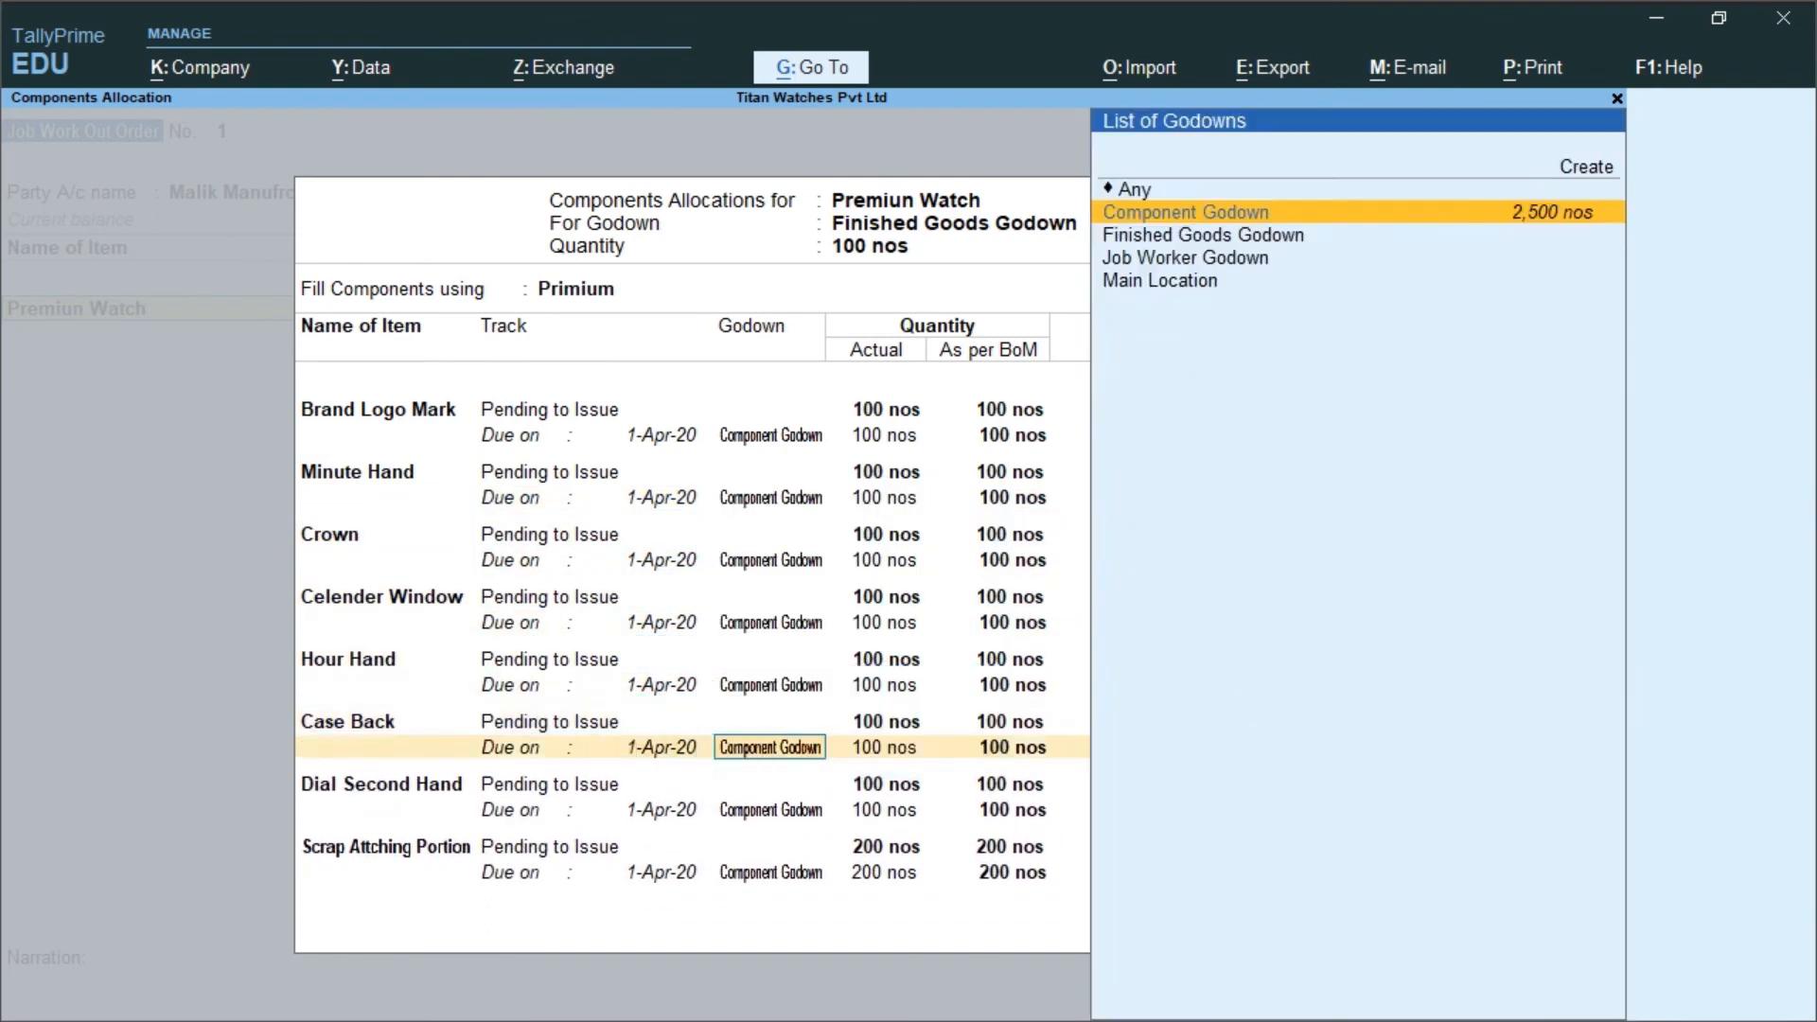
pyautogui.press('Return')
pyautogui.press('Return')
pyautogui.press('Return')
pyautogui.press('Return')
pyautogui.press('Return')
pyautogui.press('Return')
pyautogui.press('Return')
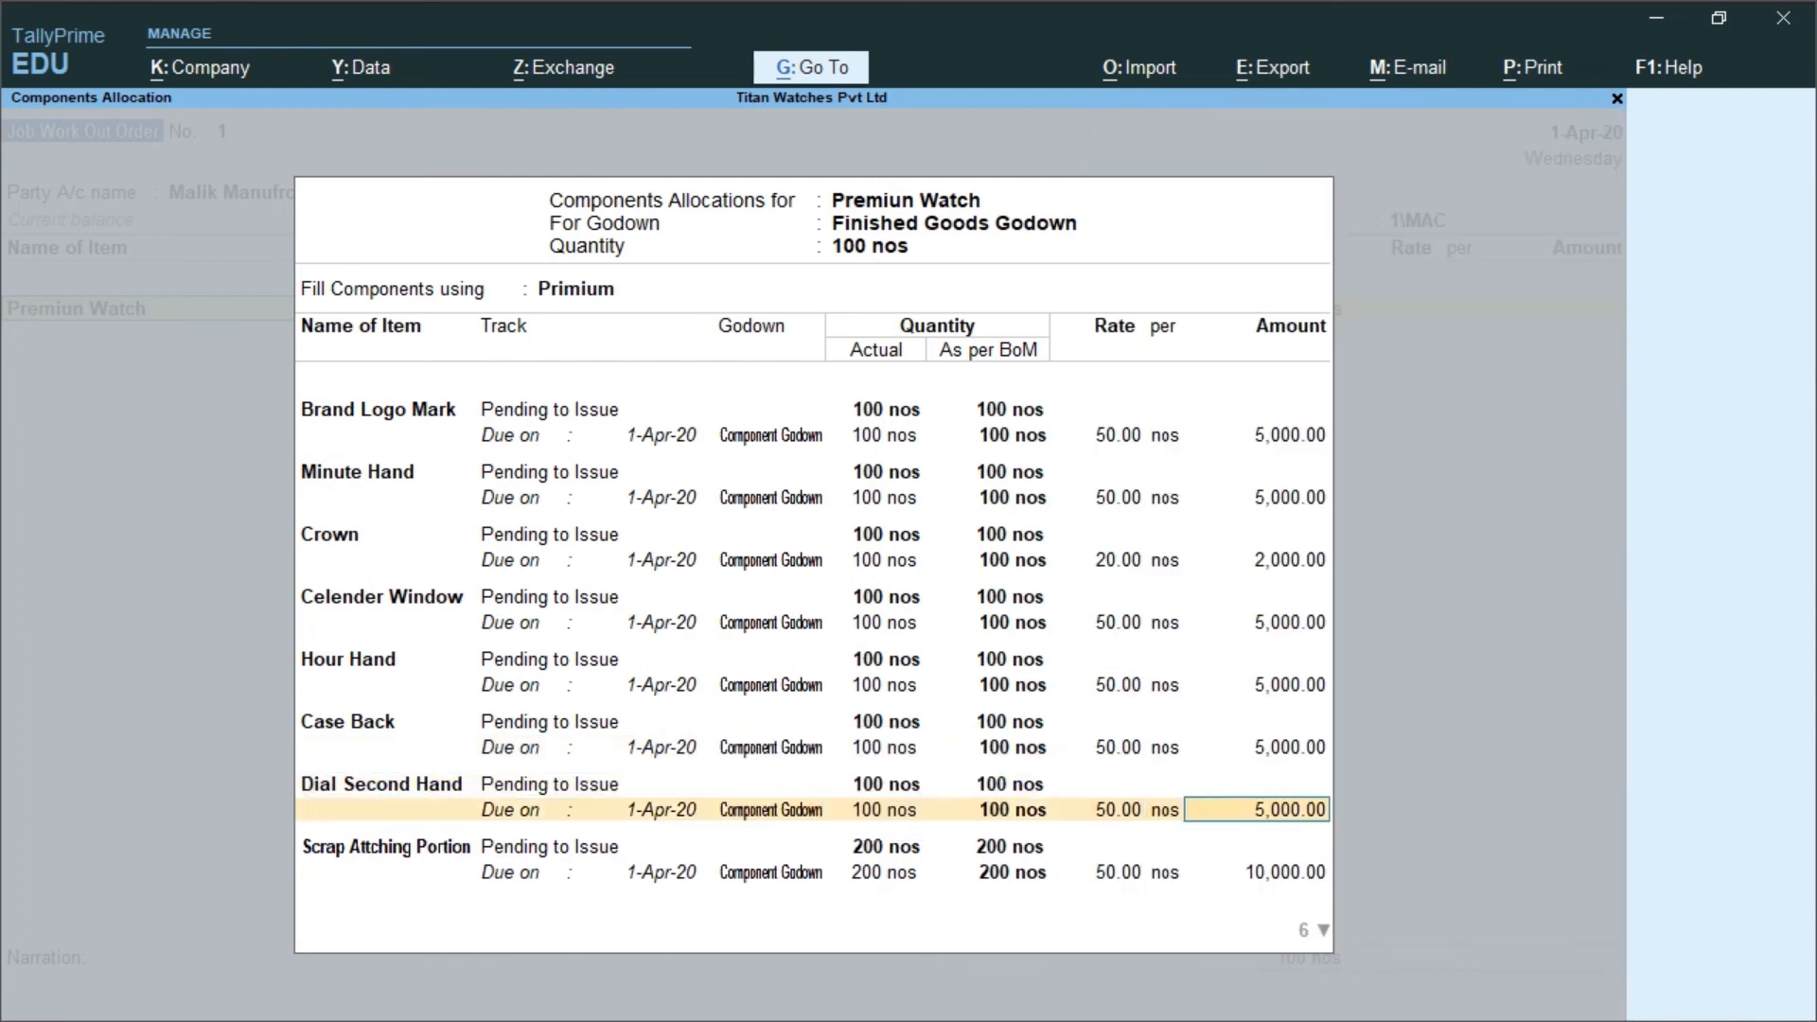
pyautogui.press('Return')
pyautogui.press('Return')
pyautogui.press('Return')
pyautogui.press('Return')
pyautogui.press('Return')
pyautogui.press('Return')
pyautogui.press('Return')
pyautogui.press('Return')
pyautogui.press('Return')
pyautogui.press('Return')
pyautogui.press('Return')
pyautogui.press('Return')
pyautogui.press('Return')
pyautogui.press('Return')
pyautogui.press('Return')
pyautogui.press('Return')
pyautogui.press('Return')
pyautogui.press('Return')
pyautogui.press('Return')
pyautogui.press('Return')
pyautogui.press('Return')
pyautogui.press('Return')
pyautogui.press('Return')
pyautogui.press('Return')
pyautogui.press('Return')
pyautogui.press('Return')
pyautogui.press('Return')
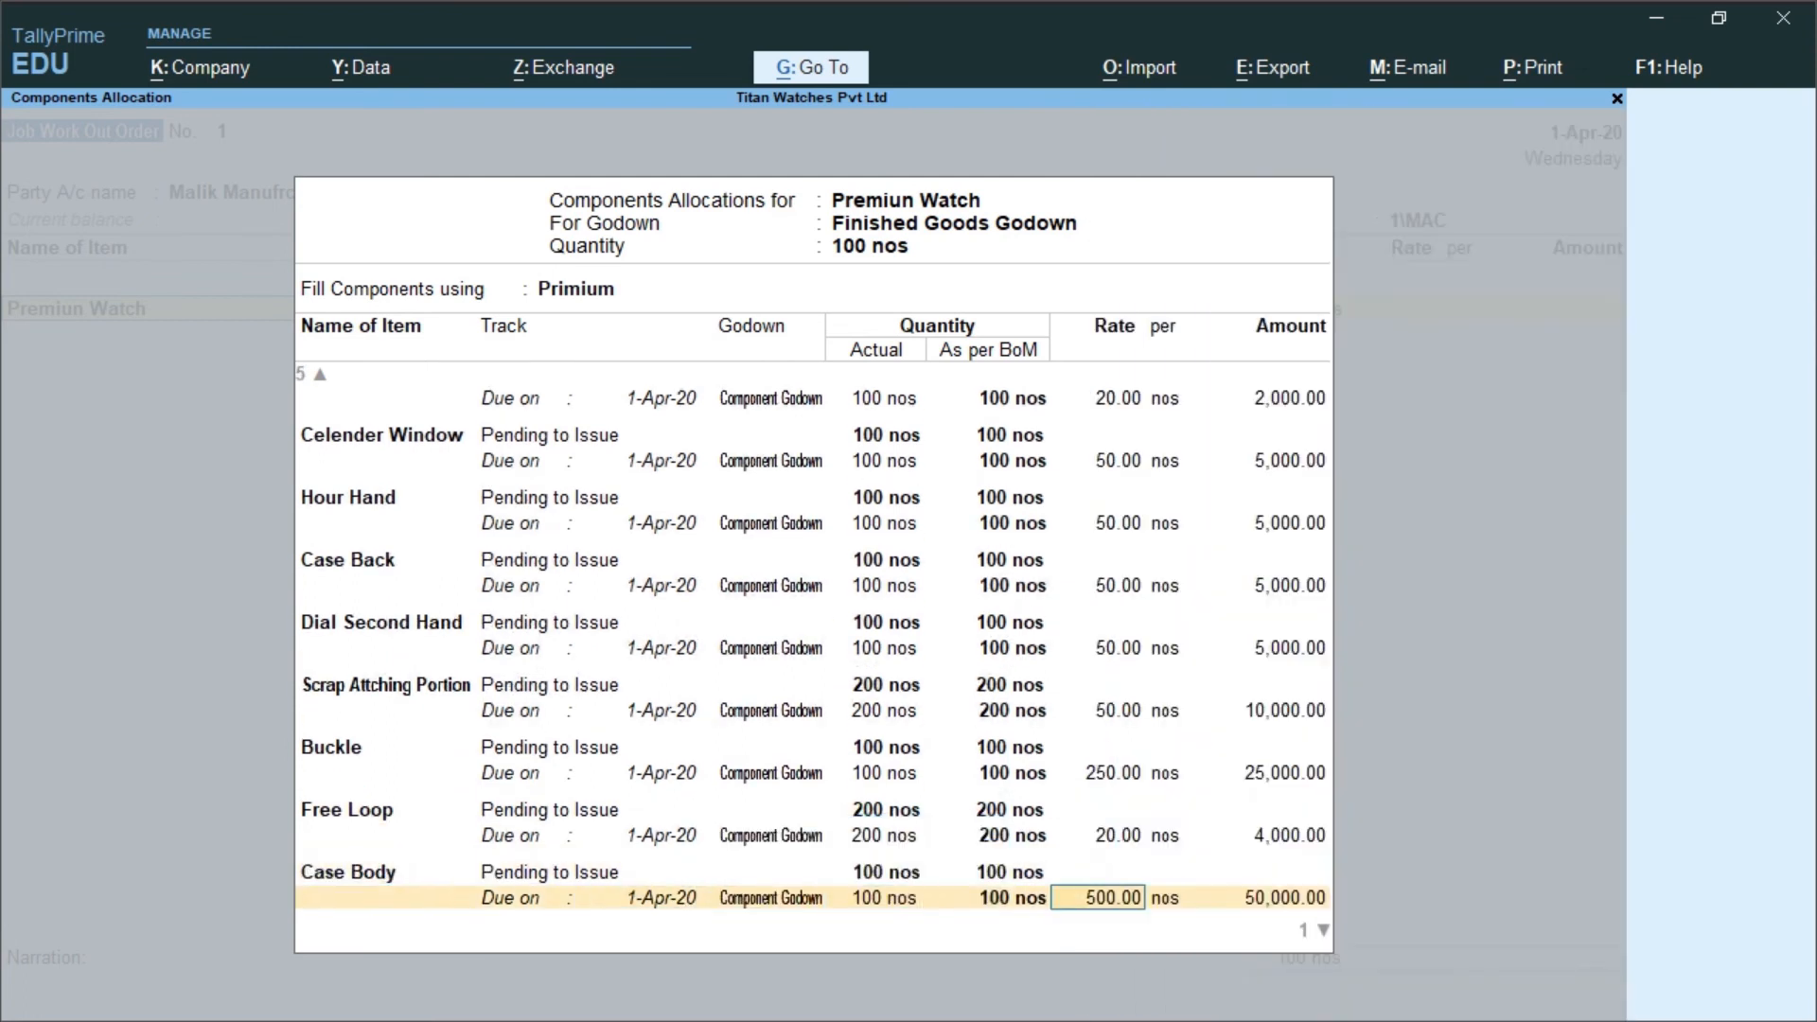
pyautogui.press('Return')
pyautogui.press('Return')
pyautogui.press('Return')
pyautogui.press('Return')
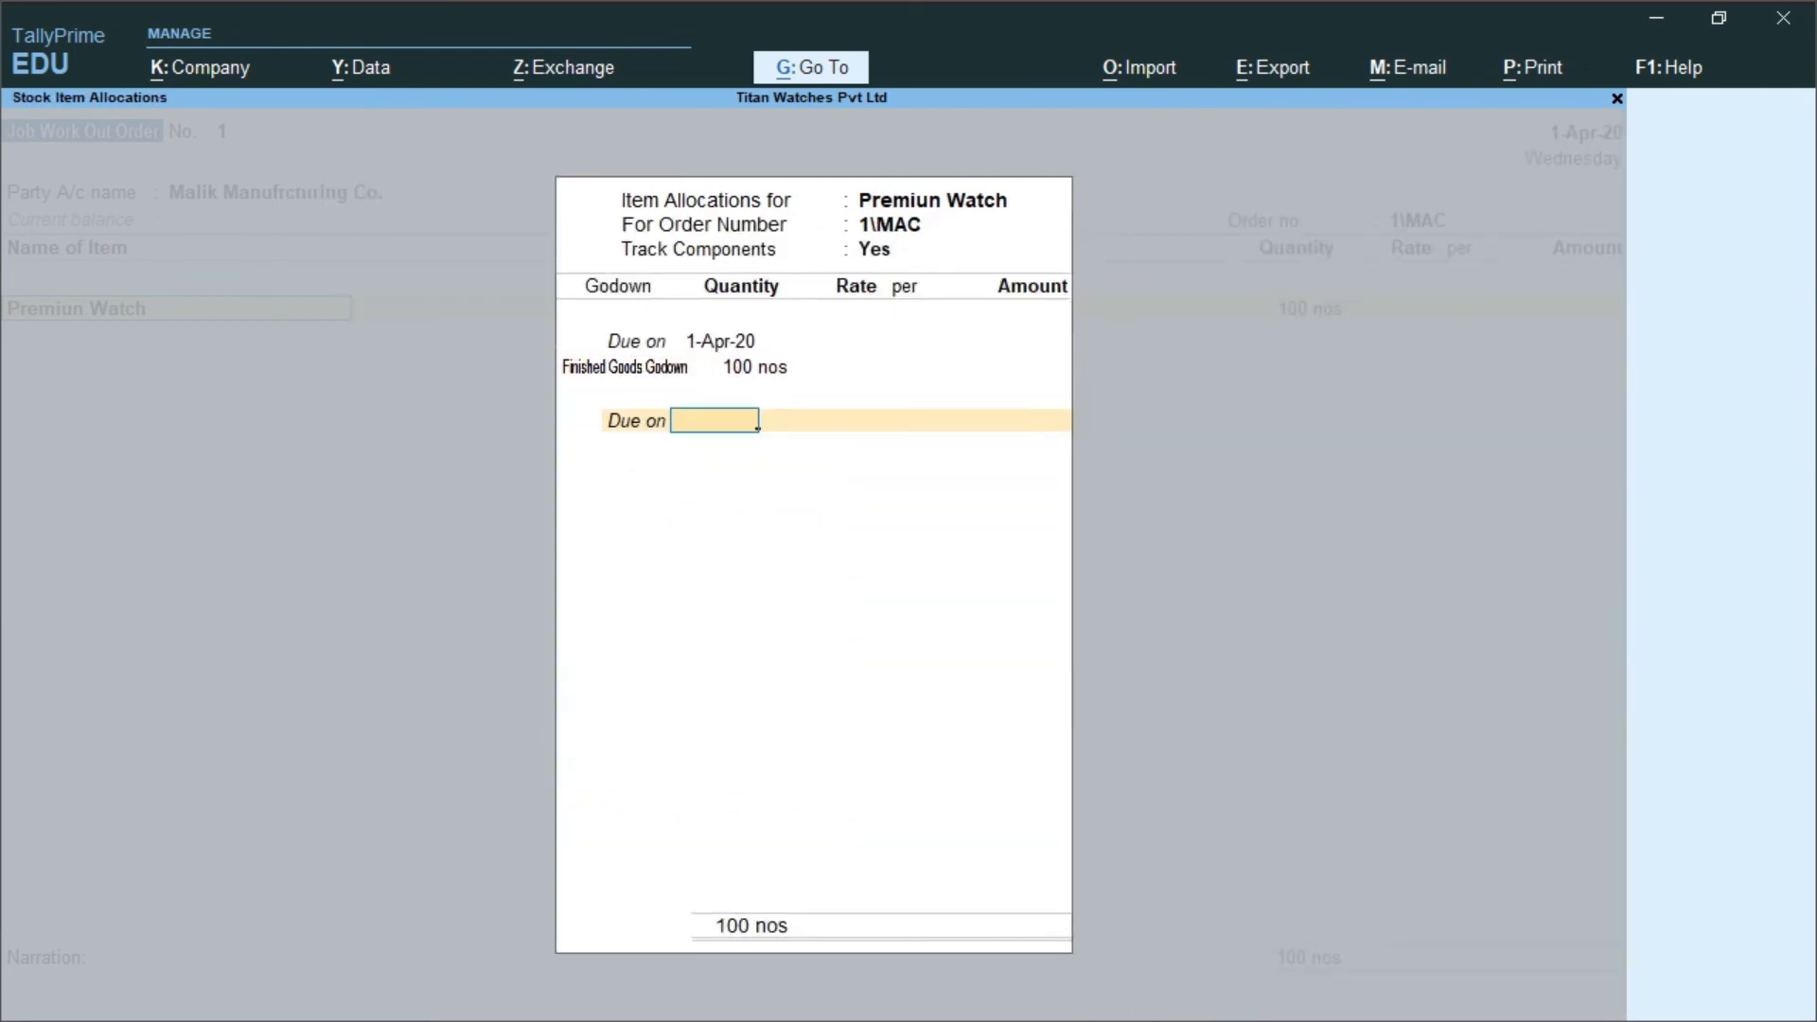
# Set the rate of the Premiun Watch allocation to 2,000 per nos and accept the item allocation.
pyautogui.press('BackSpace')
pyautogui.press('BackSpace')
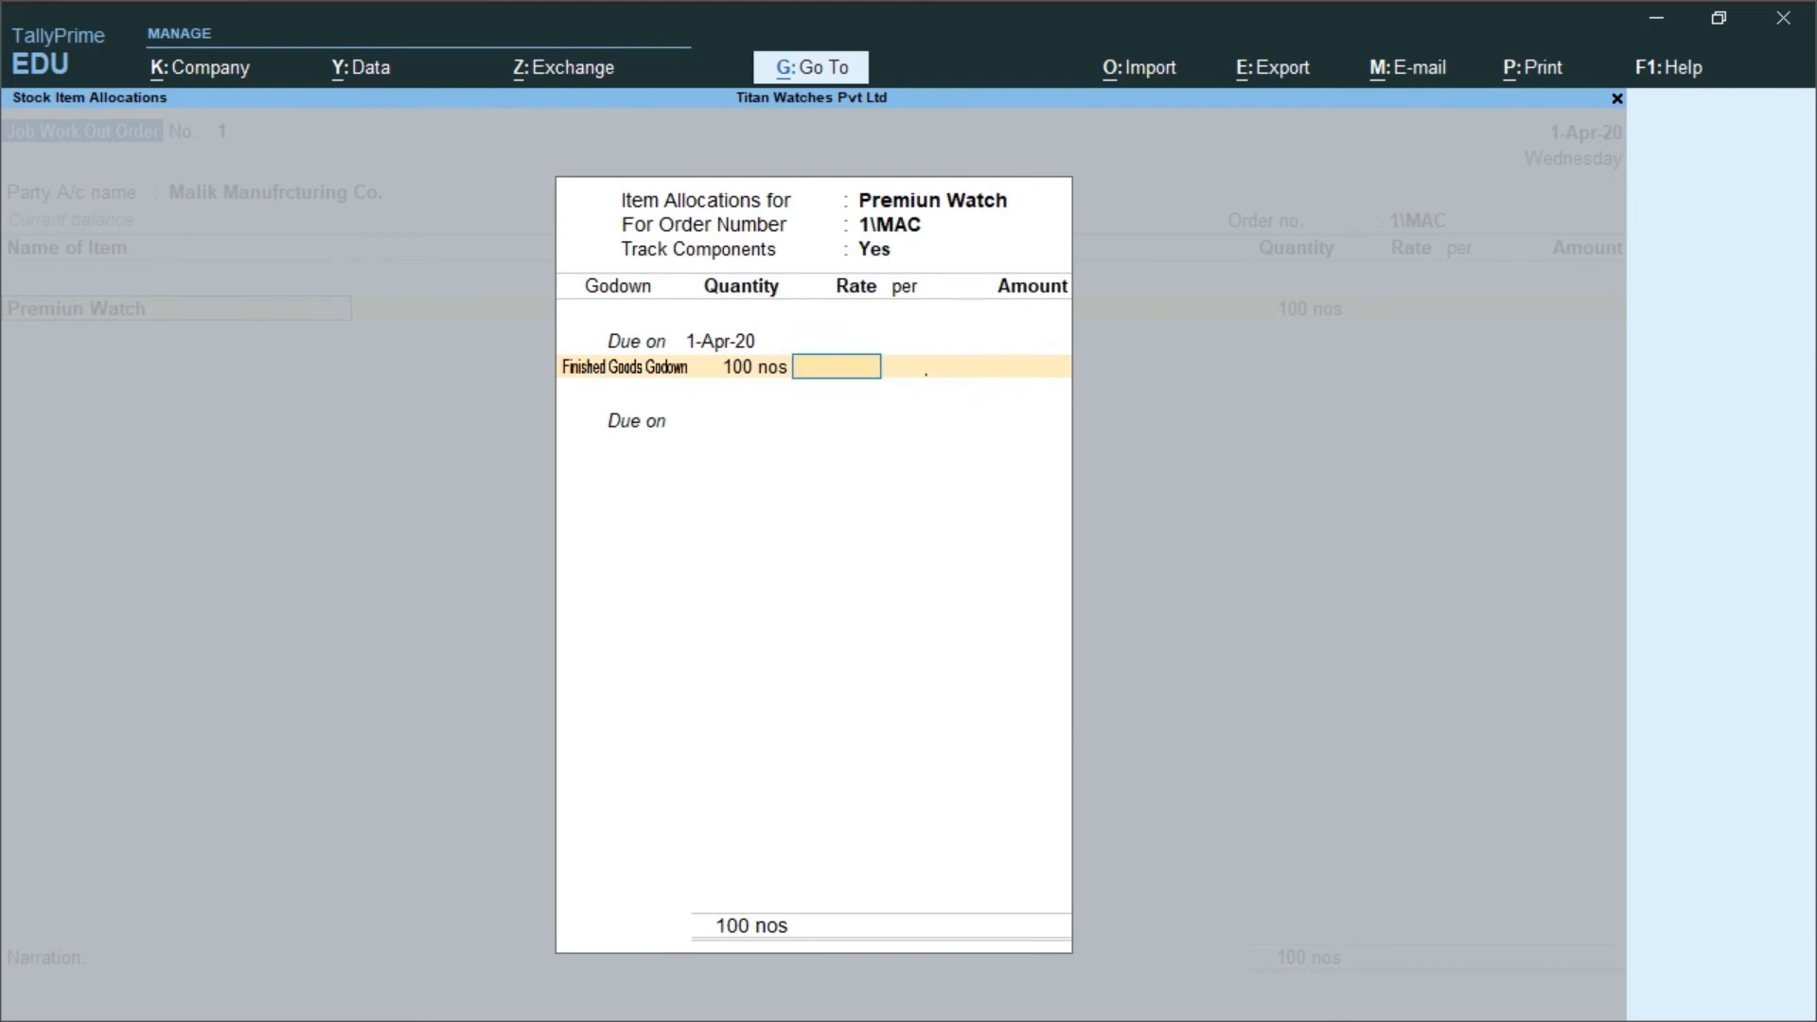
pyautogui.write('2000')
pyautogui.press('Return')
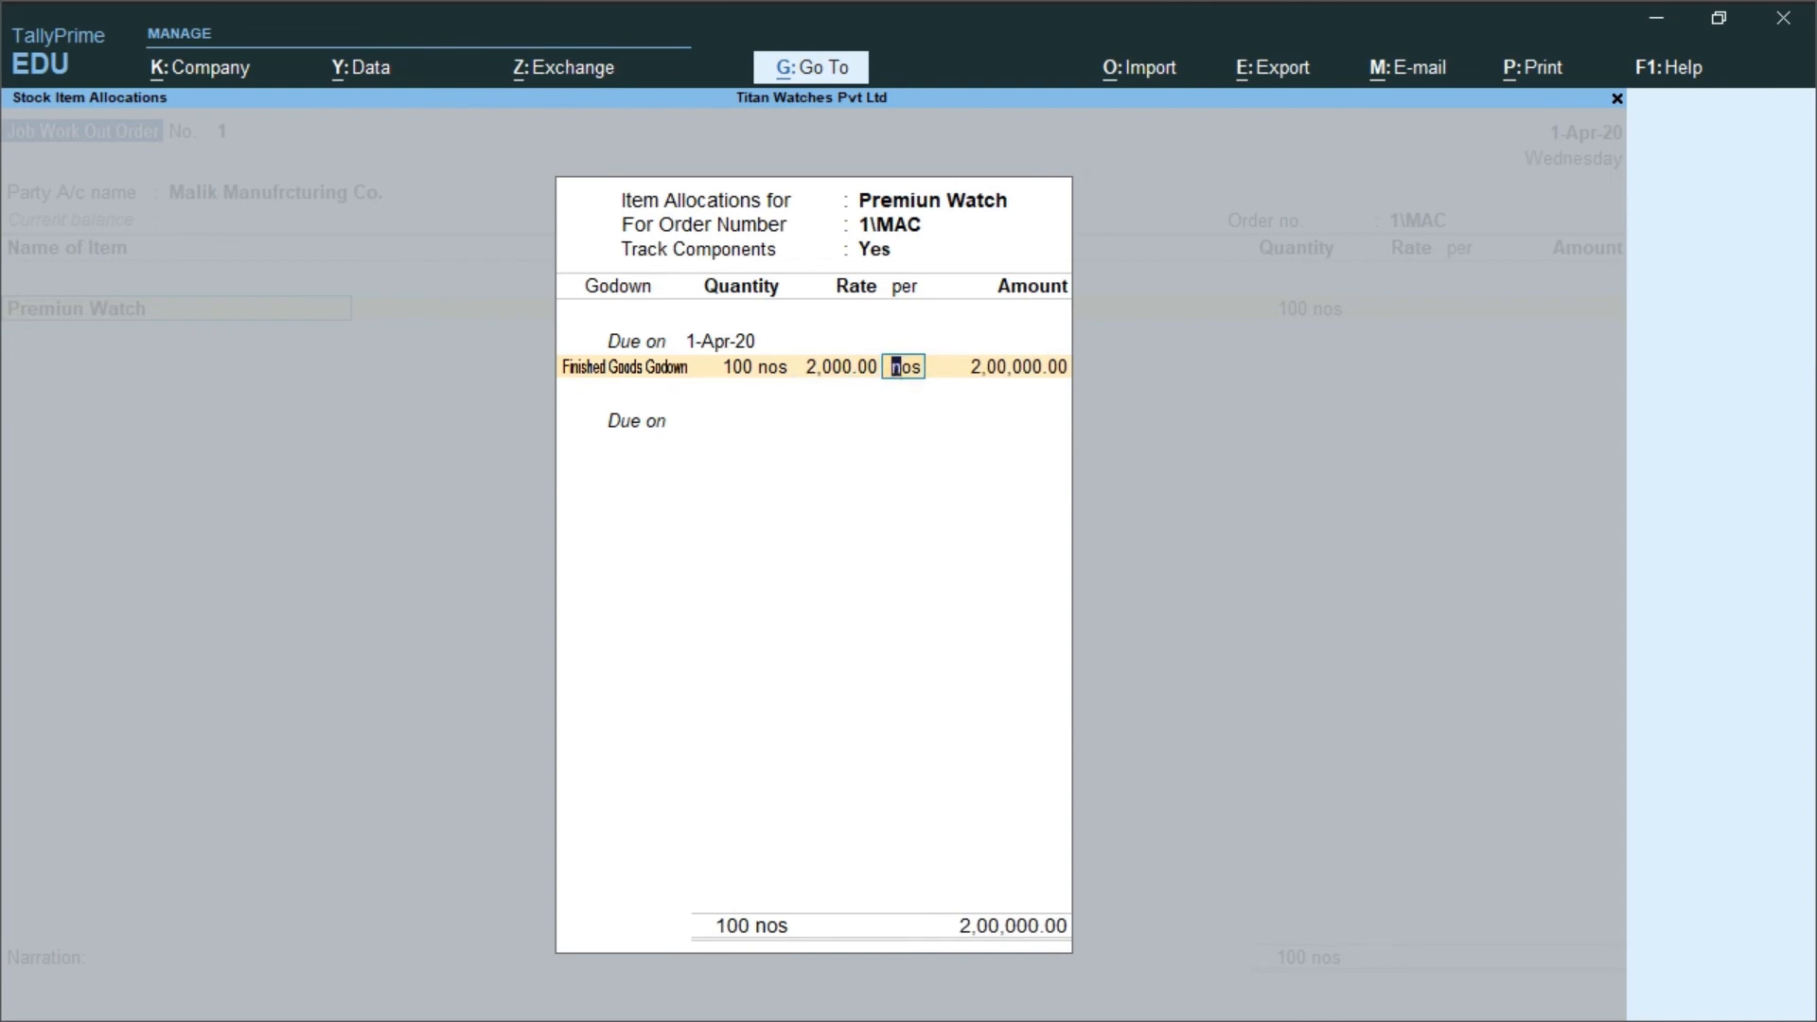
pyautogui.press('Return')
pyautogui.press('Return')
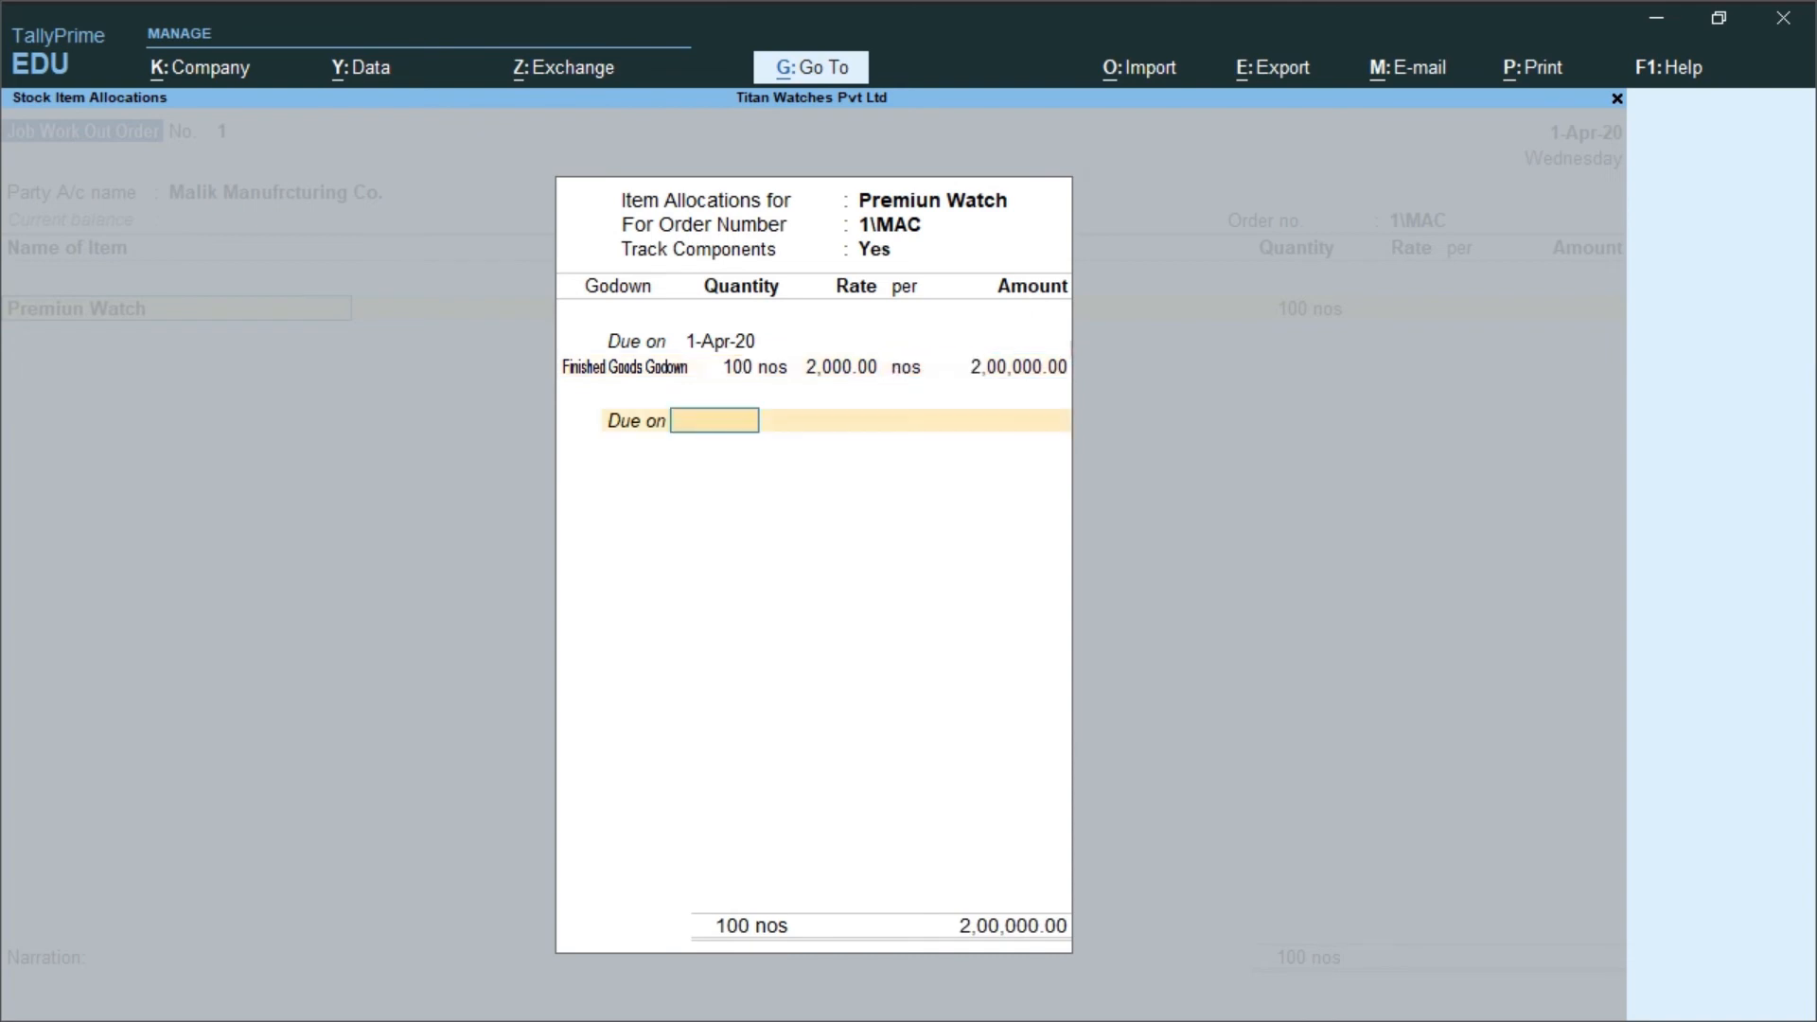
pyautogui.press('Return')
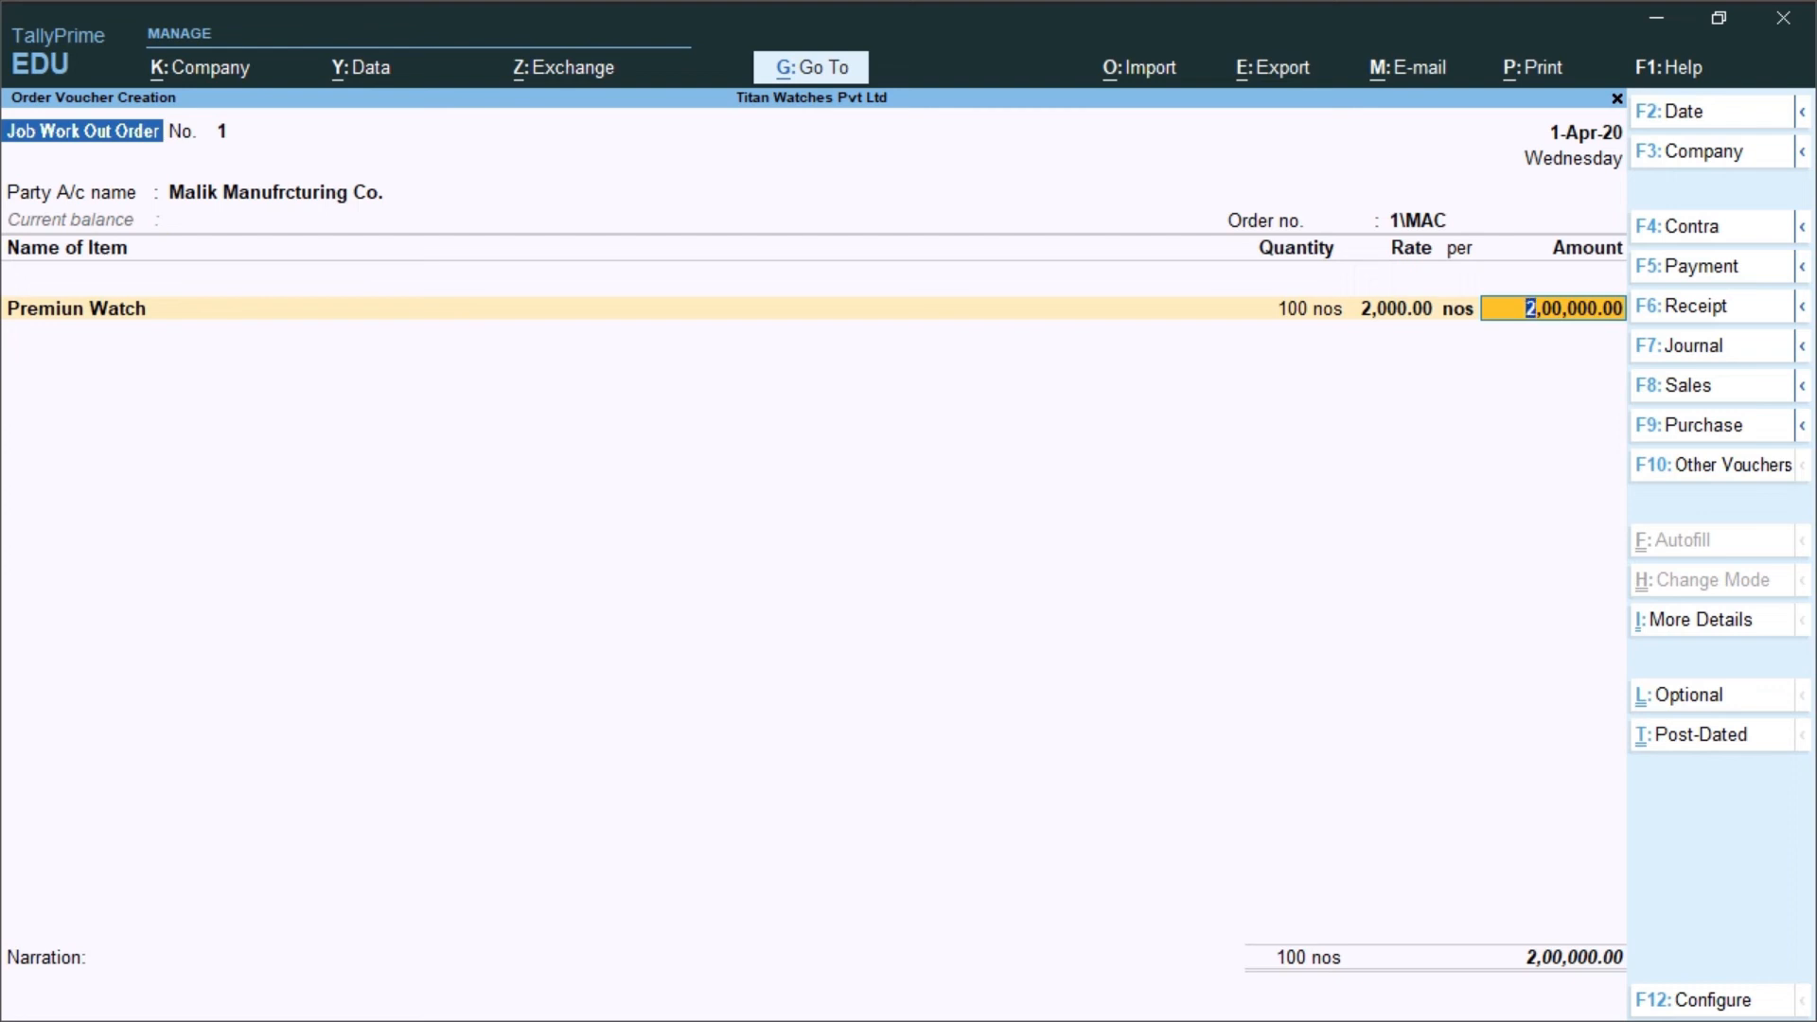
# Finish the item list without a narration, save the Job Work Out Order and leave voucher entry for the Gateway of Tally.
pyautogui.press('Return')
pyautogui.press('Return')
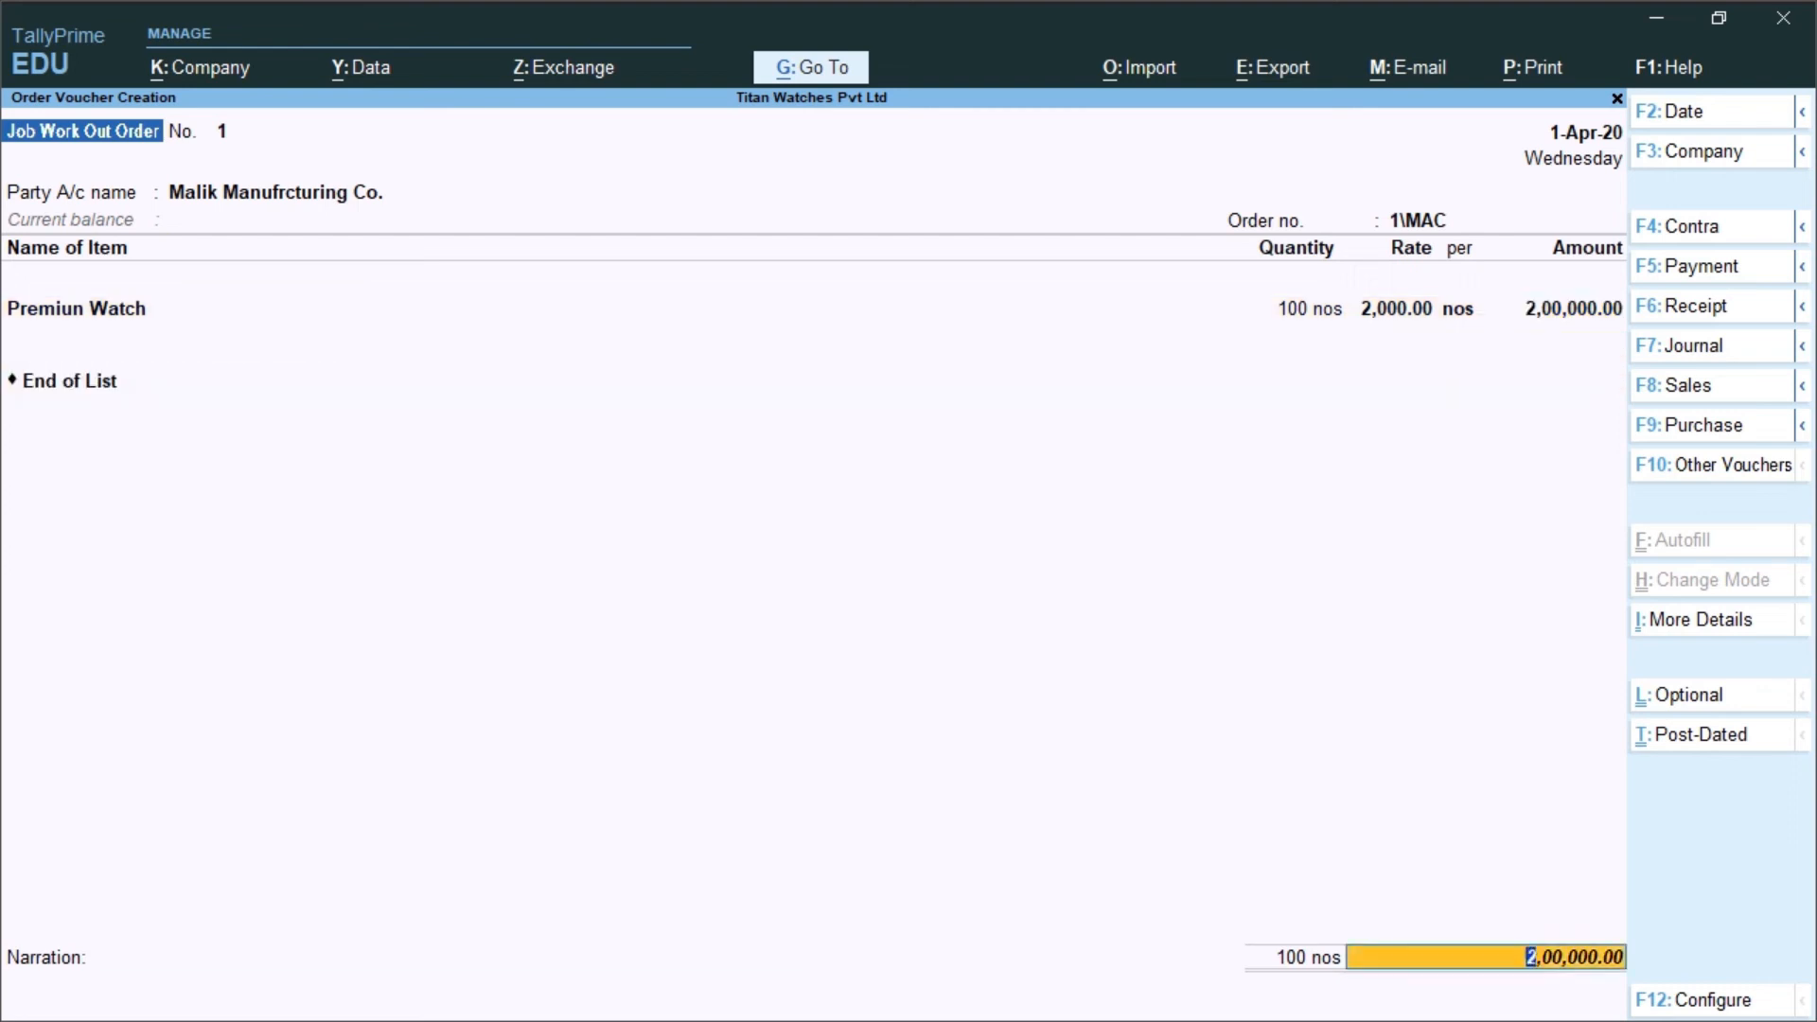
pyautogui.press('Return')
pyautogui.press('Return')
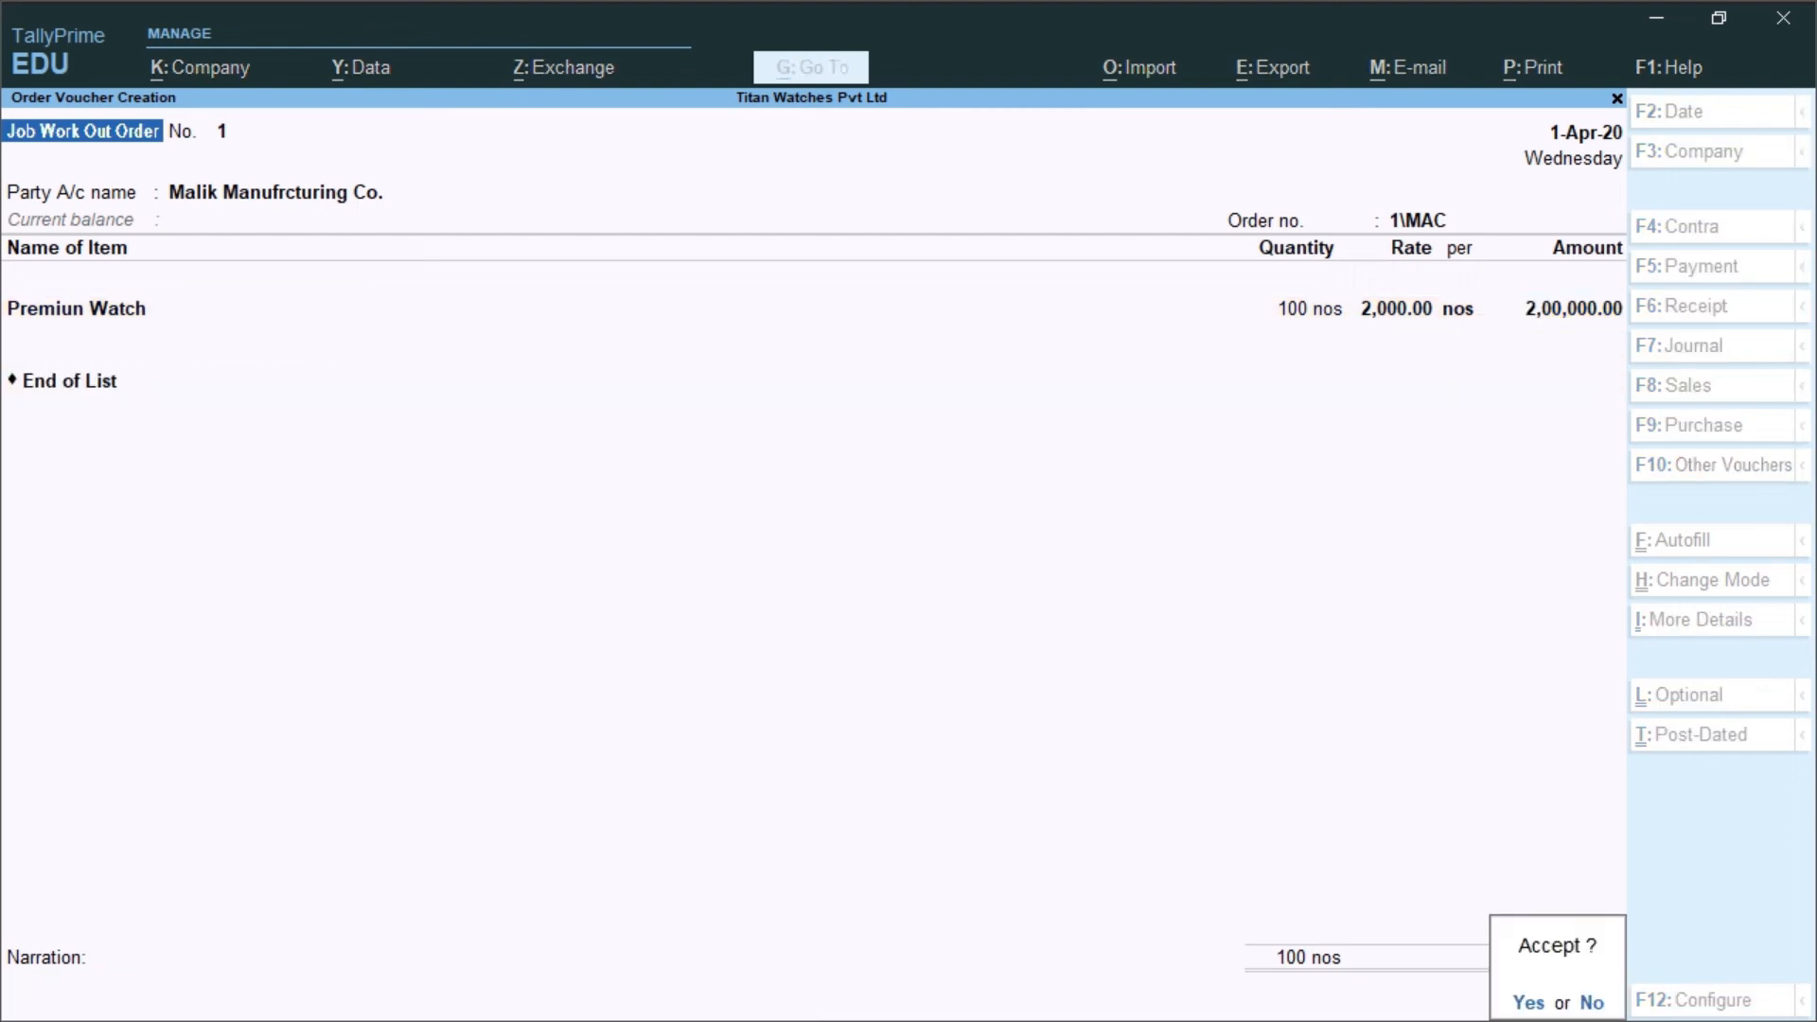
pyautogui.press('Return')
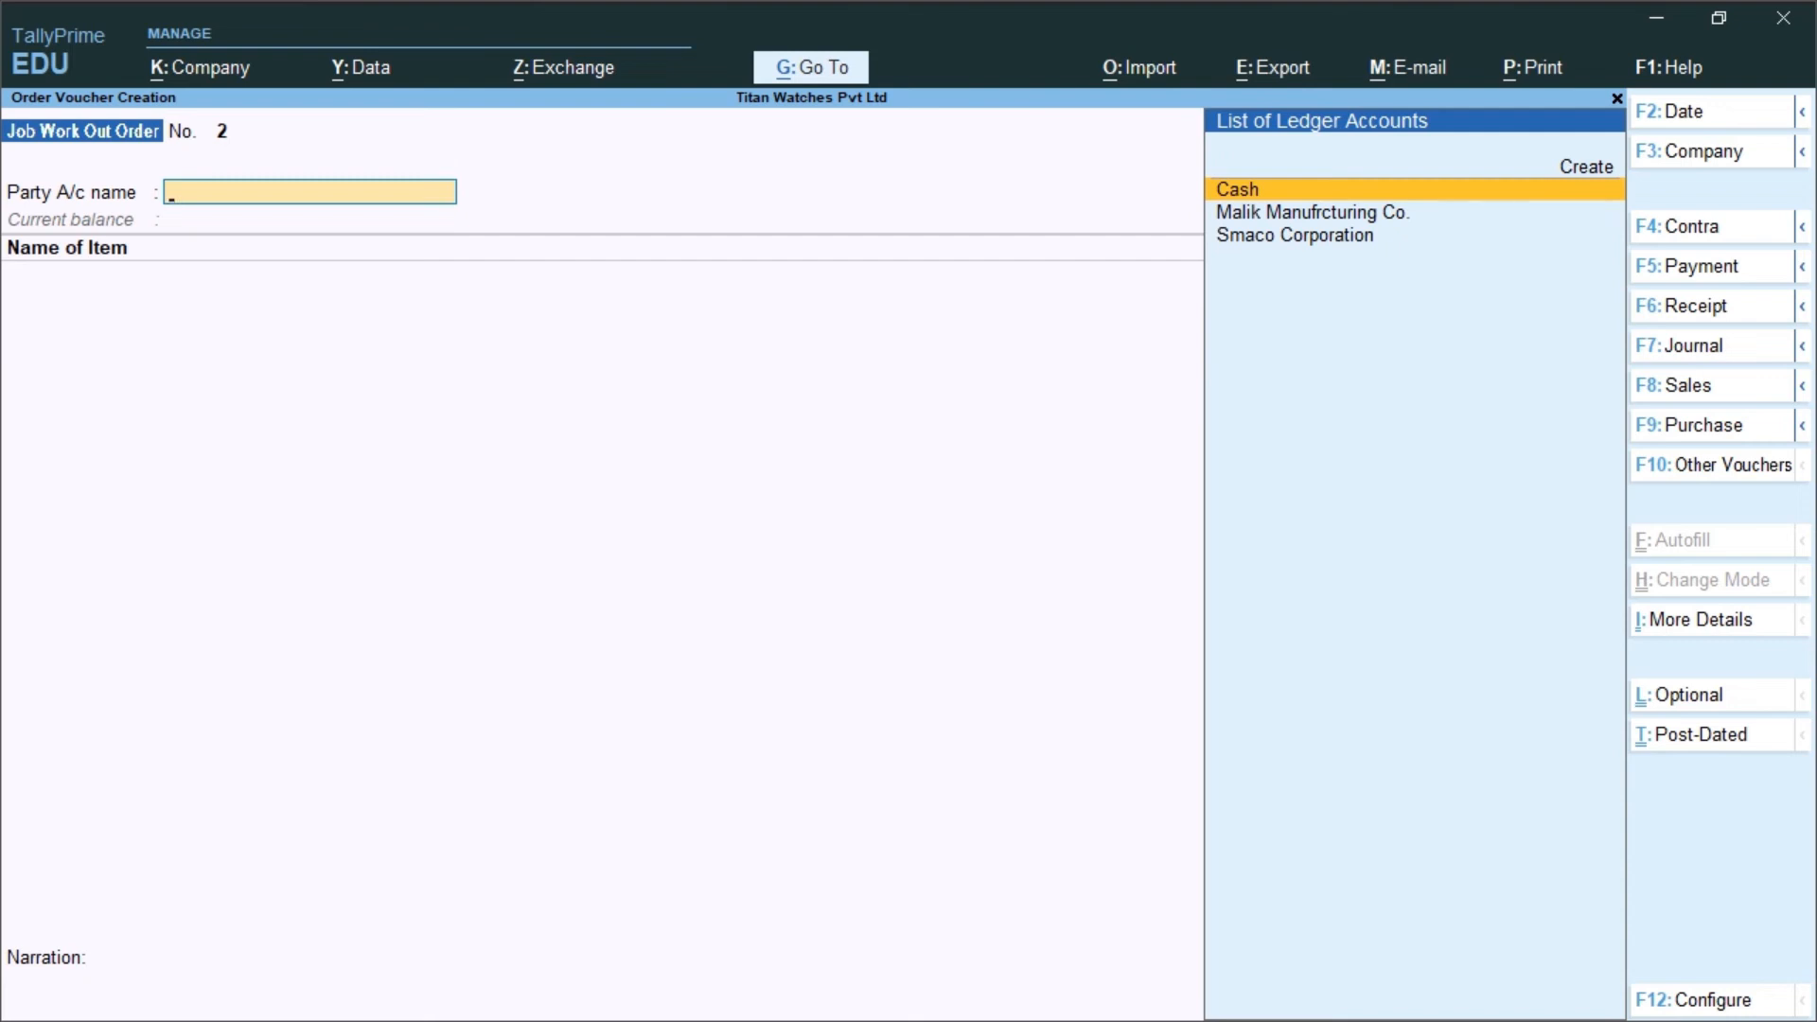
pyautogui.press('Escape')
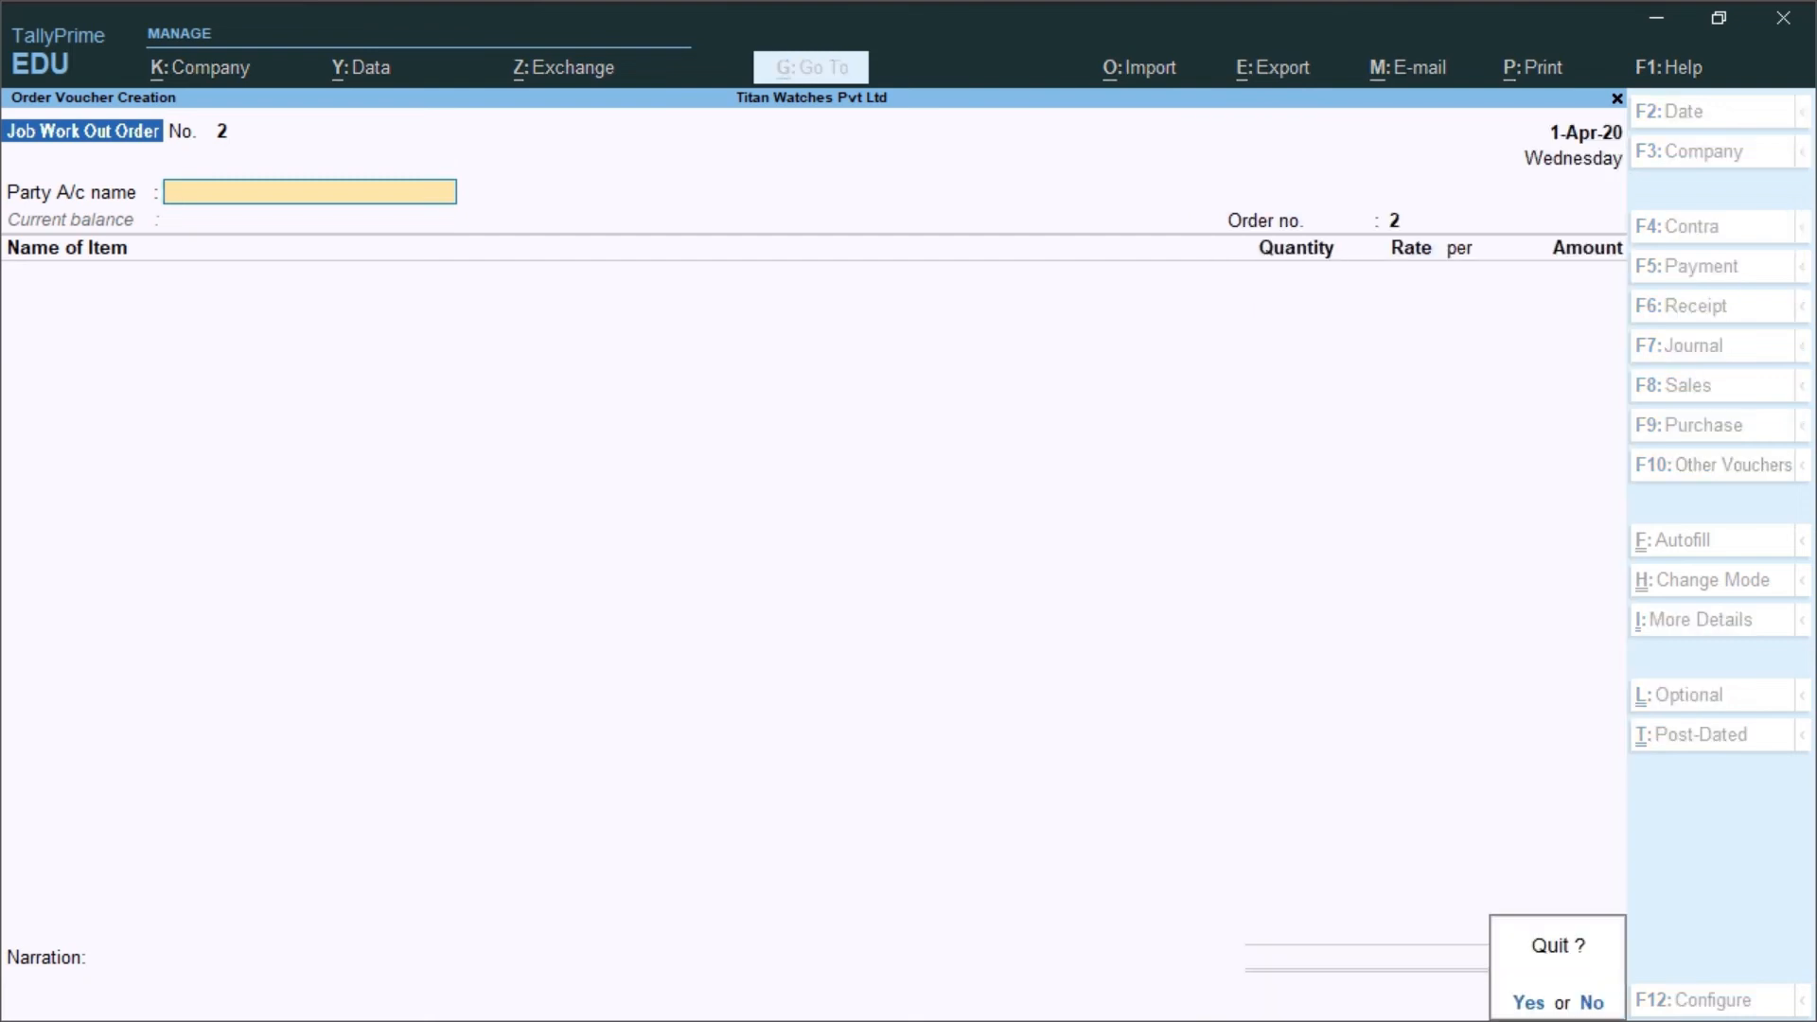
pyautogui.press('Return')
pyautogui.press('Escape')
pyautogui.press('Escape')
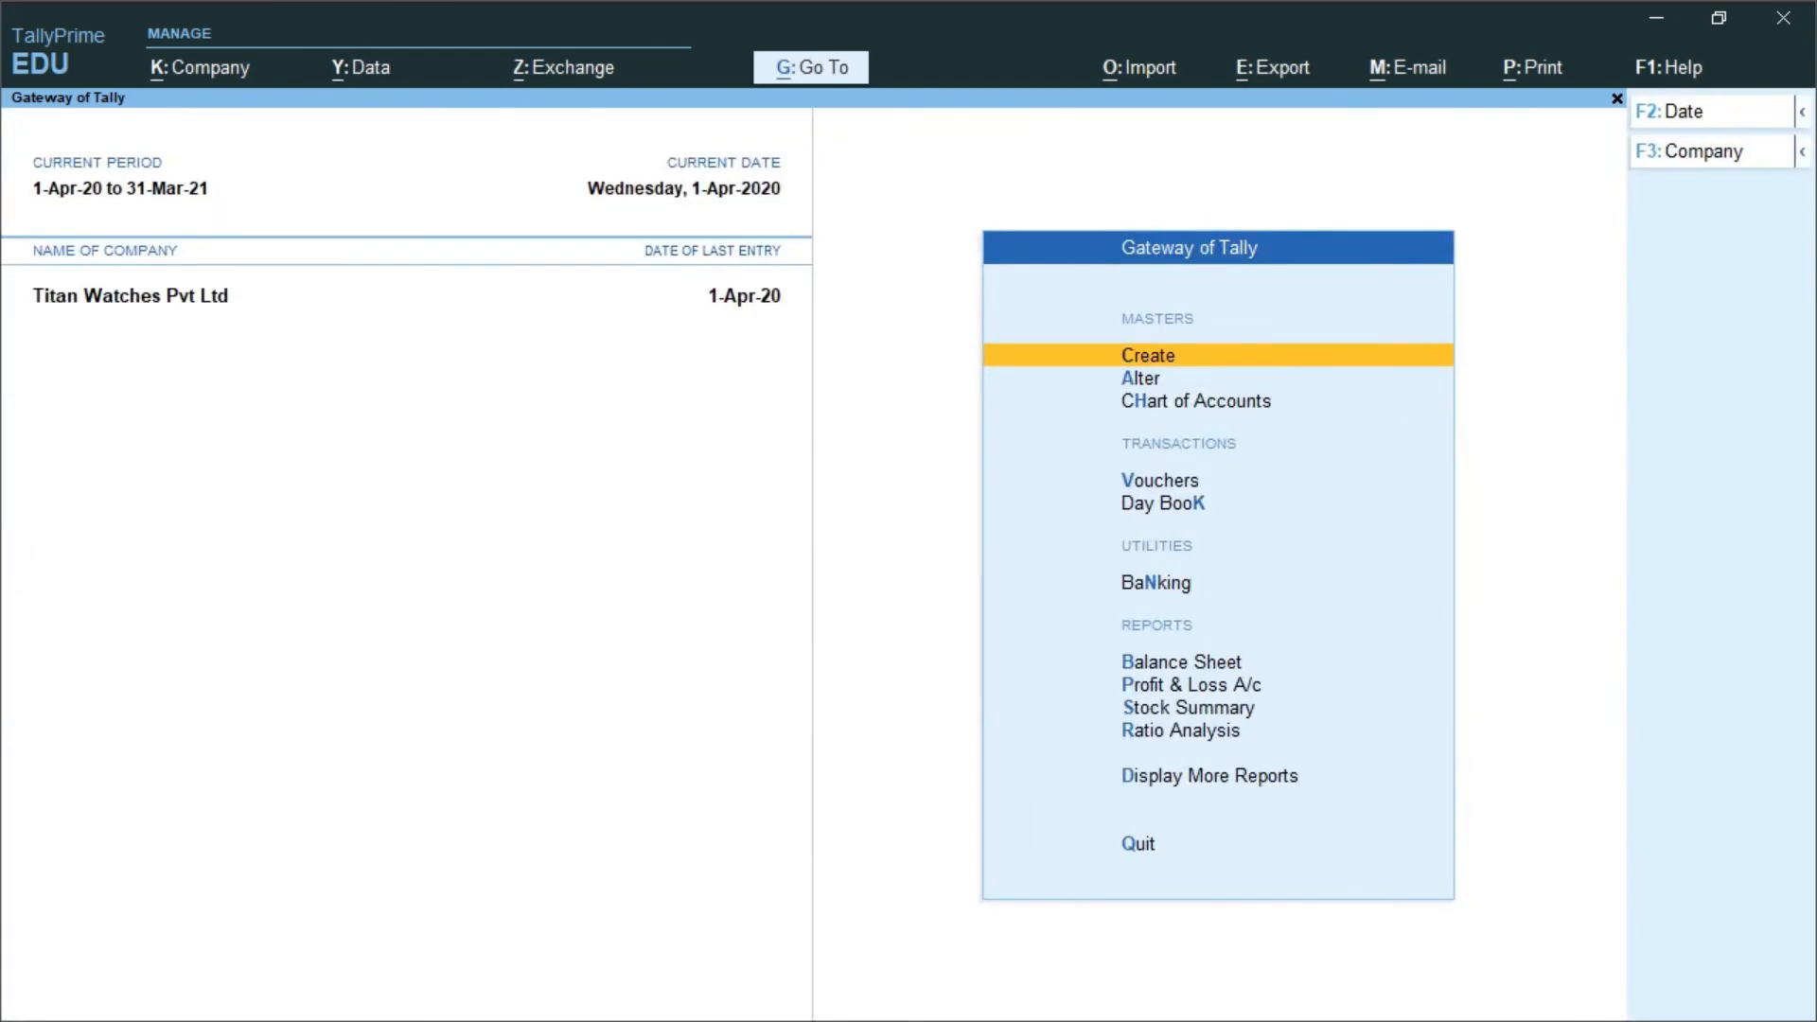
# Open the outstanding orders summary from the job work reports.
pyautogui.press('Down')
pyautogui.press('Down')
pyautogui.press('Down')
pyautogui.press('Down')
pyautogui.press('Down')
pyautogui.press('Down')
pyautogui.press('Down')
pyautogui.press('Down')
pyautogui.press('Down')
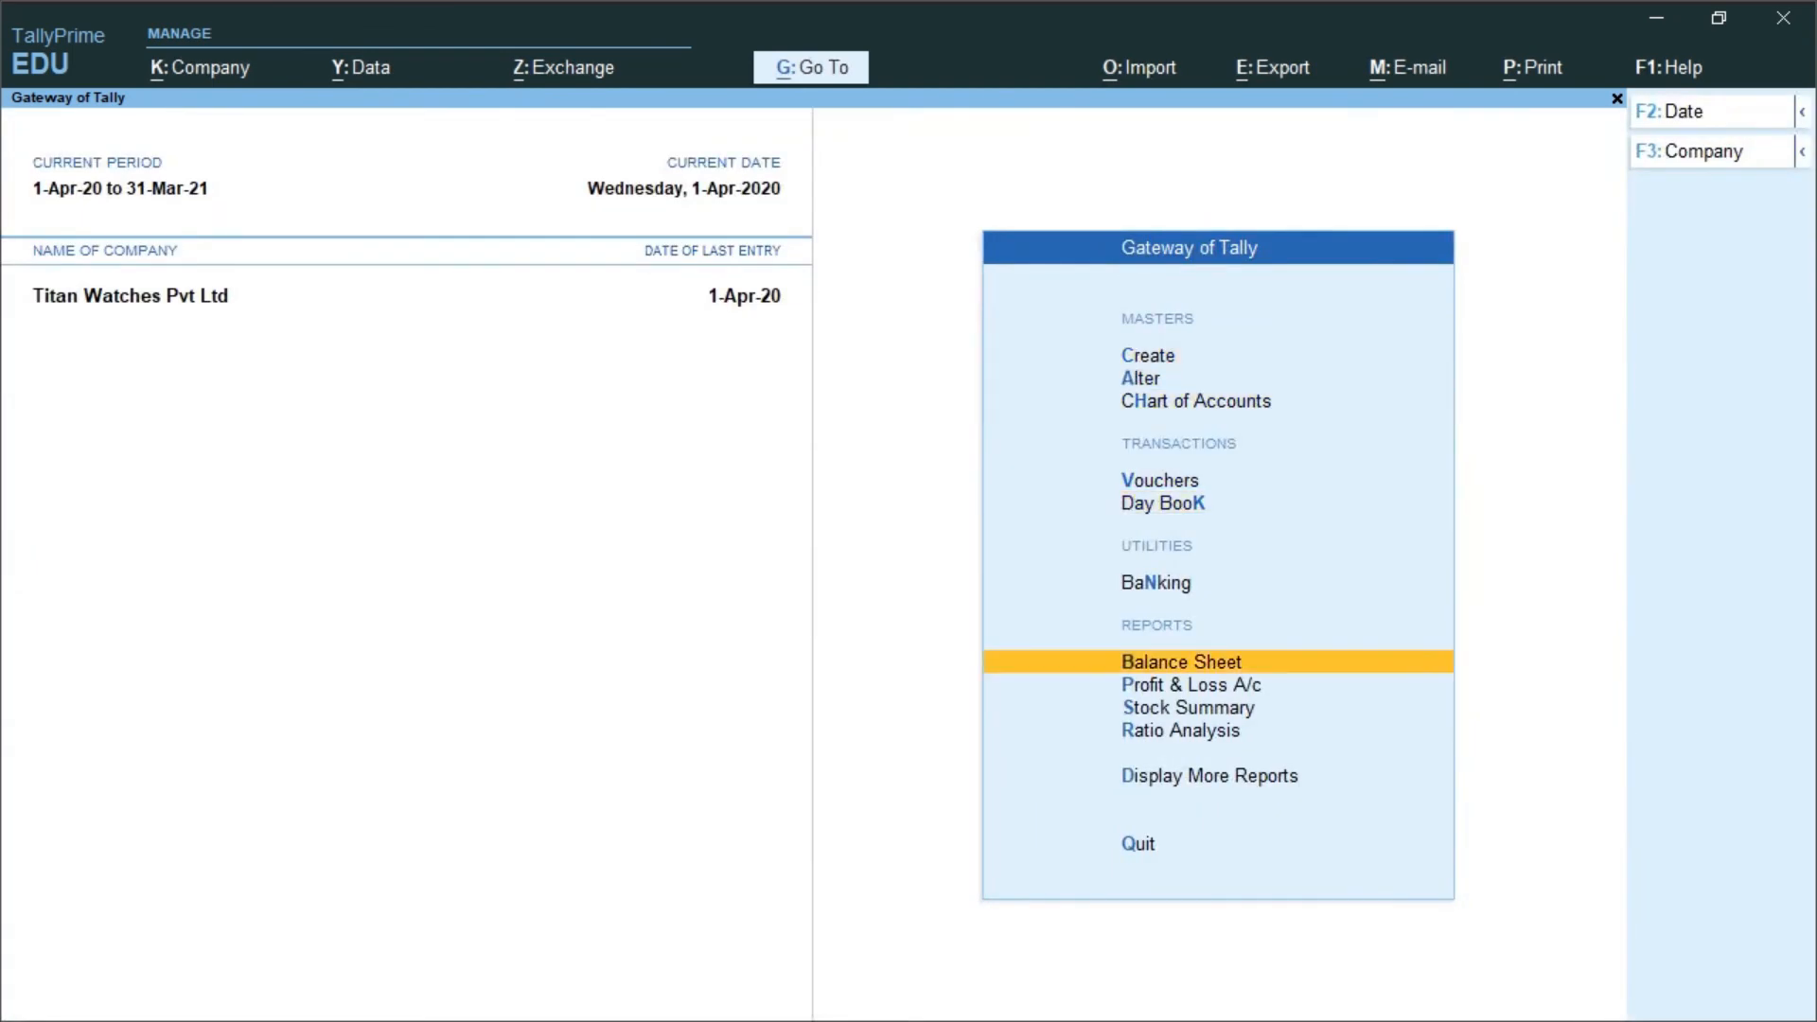
pyautogui.press('Down')
pyautogui.press('Return')
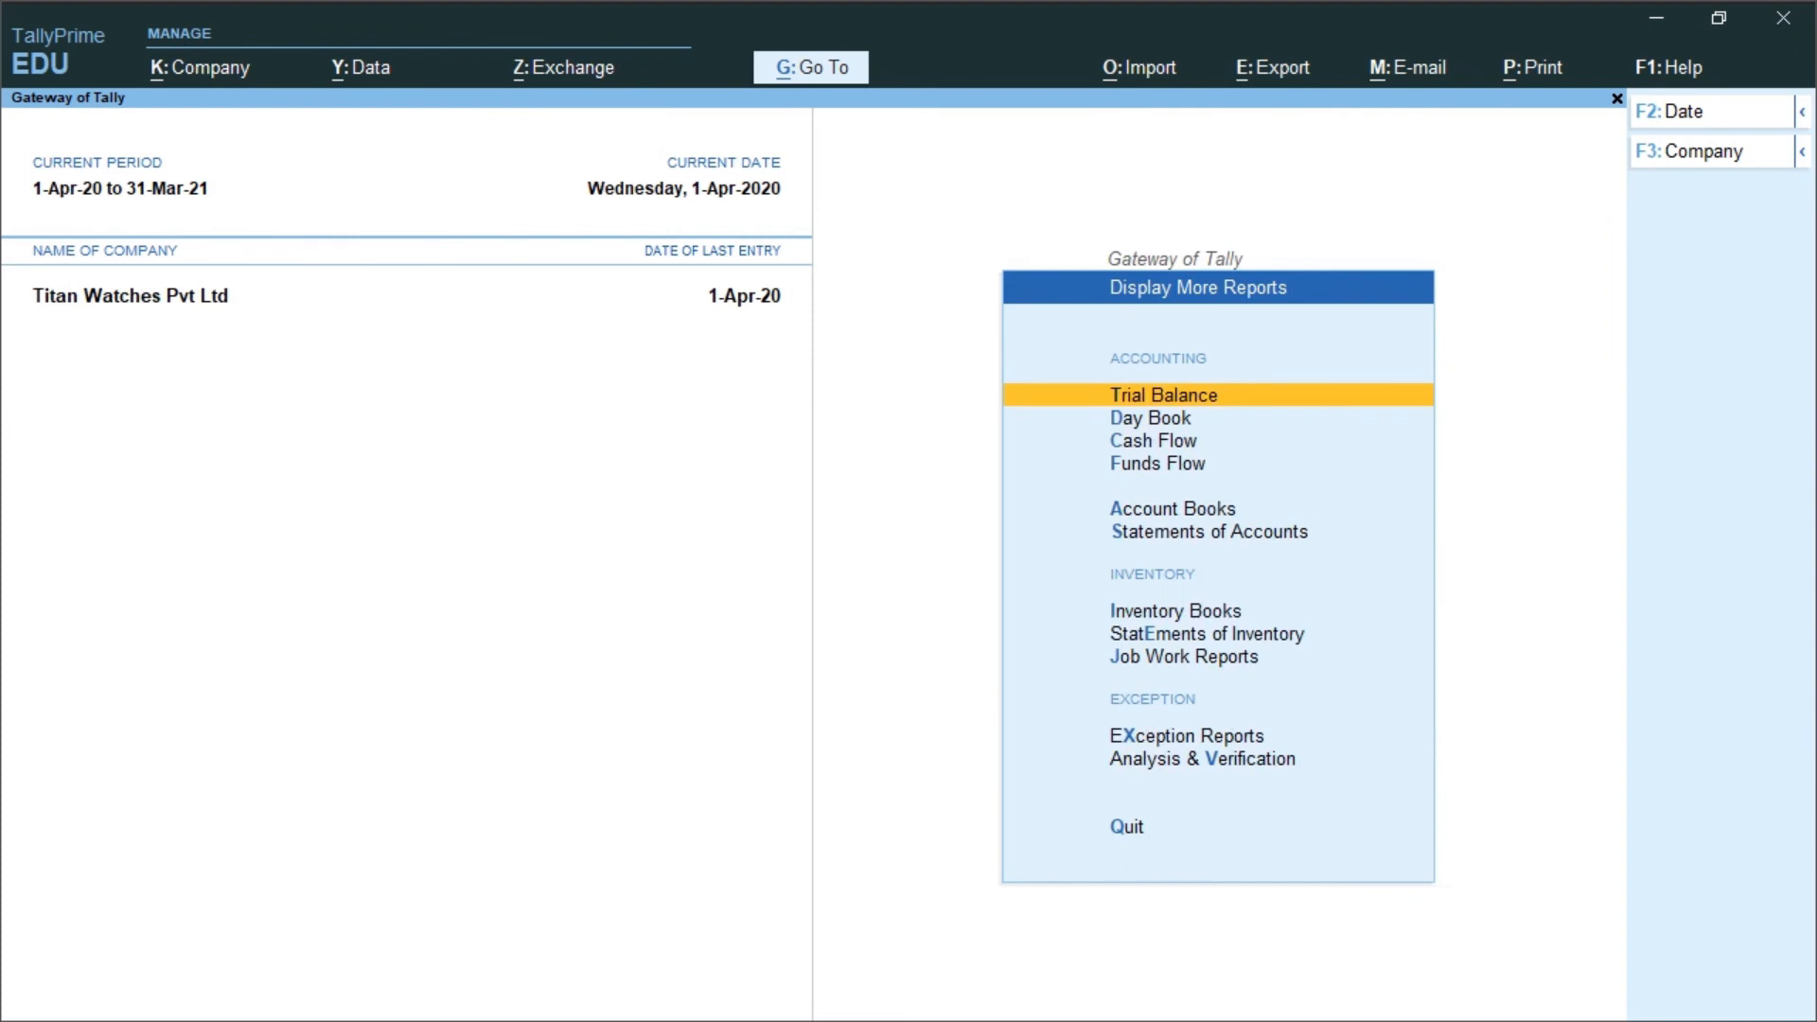
pyautogui.press('Down')
pyautogui.press('Down')
pyautogui.press('Down')
pyautogui.press('Down')
pyautogui.press('Down')
pyautogui.press('Down')
pyautogui.press('Down')
pyautogui.press('Down')
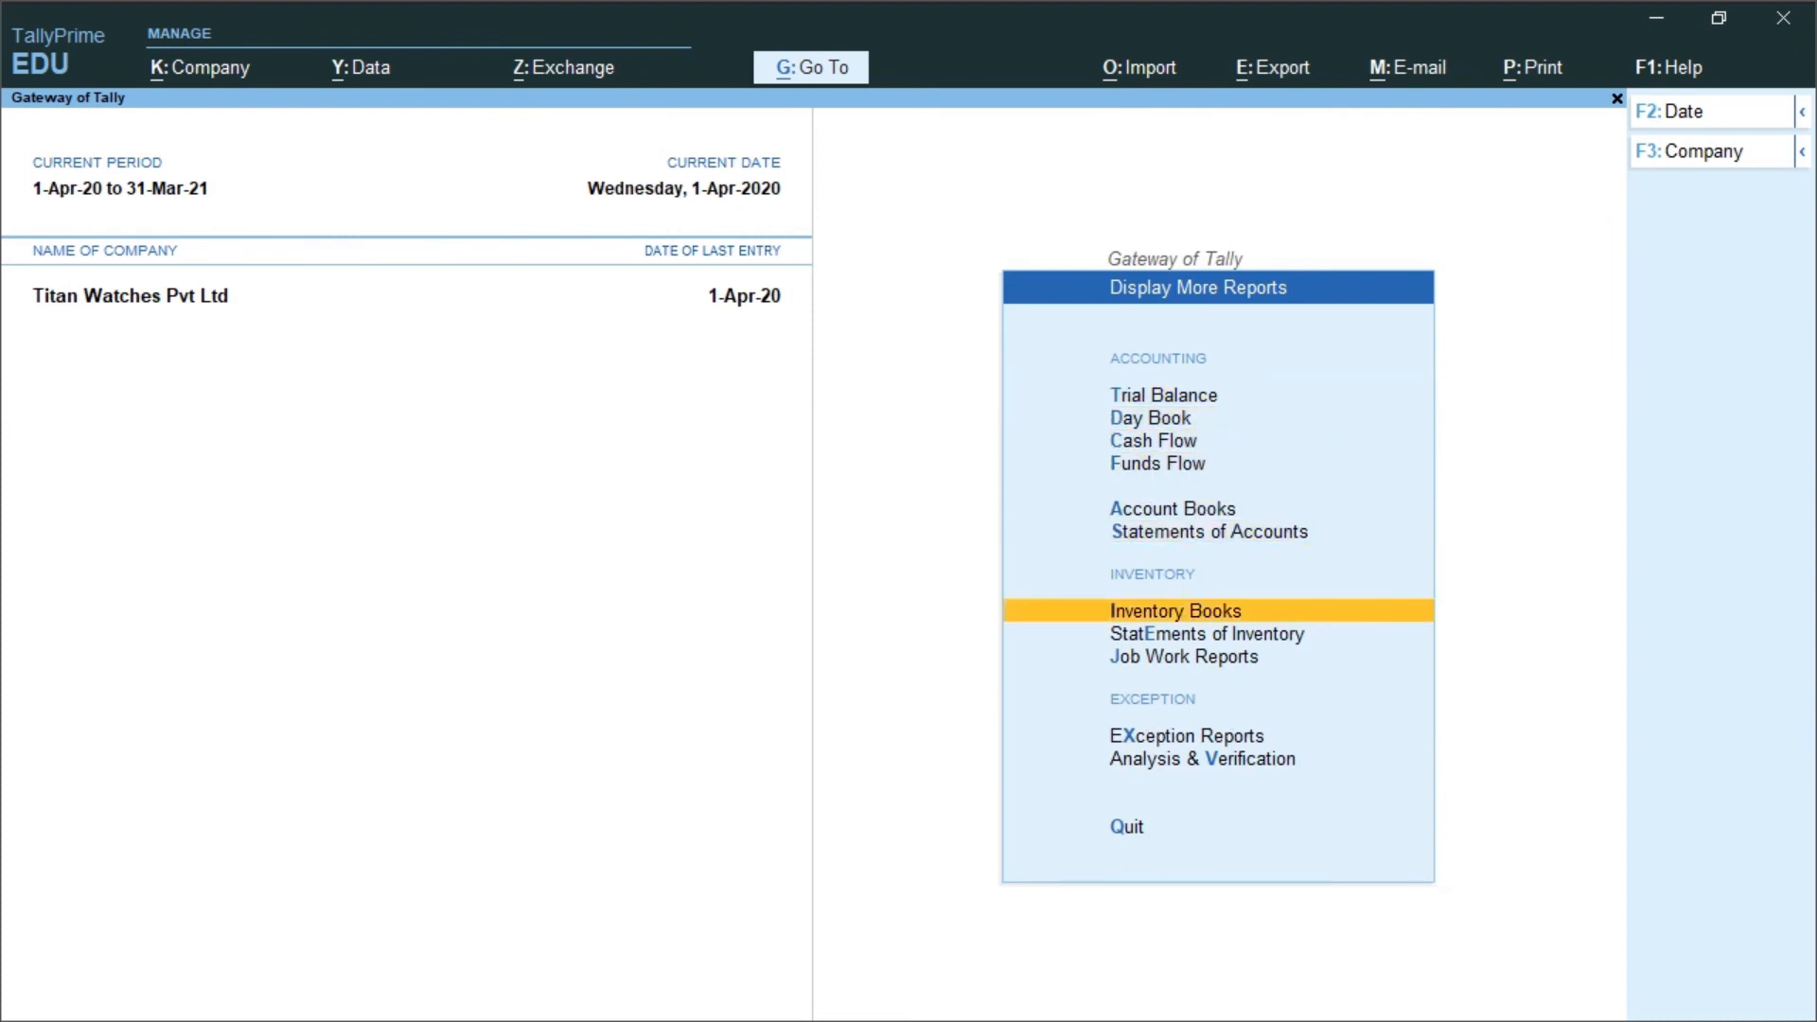
pyautogui.press('Return')
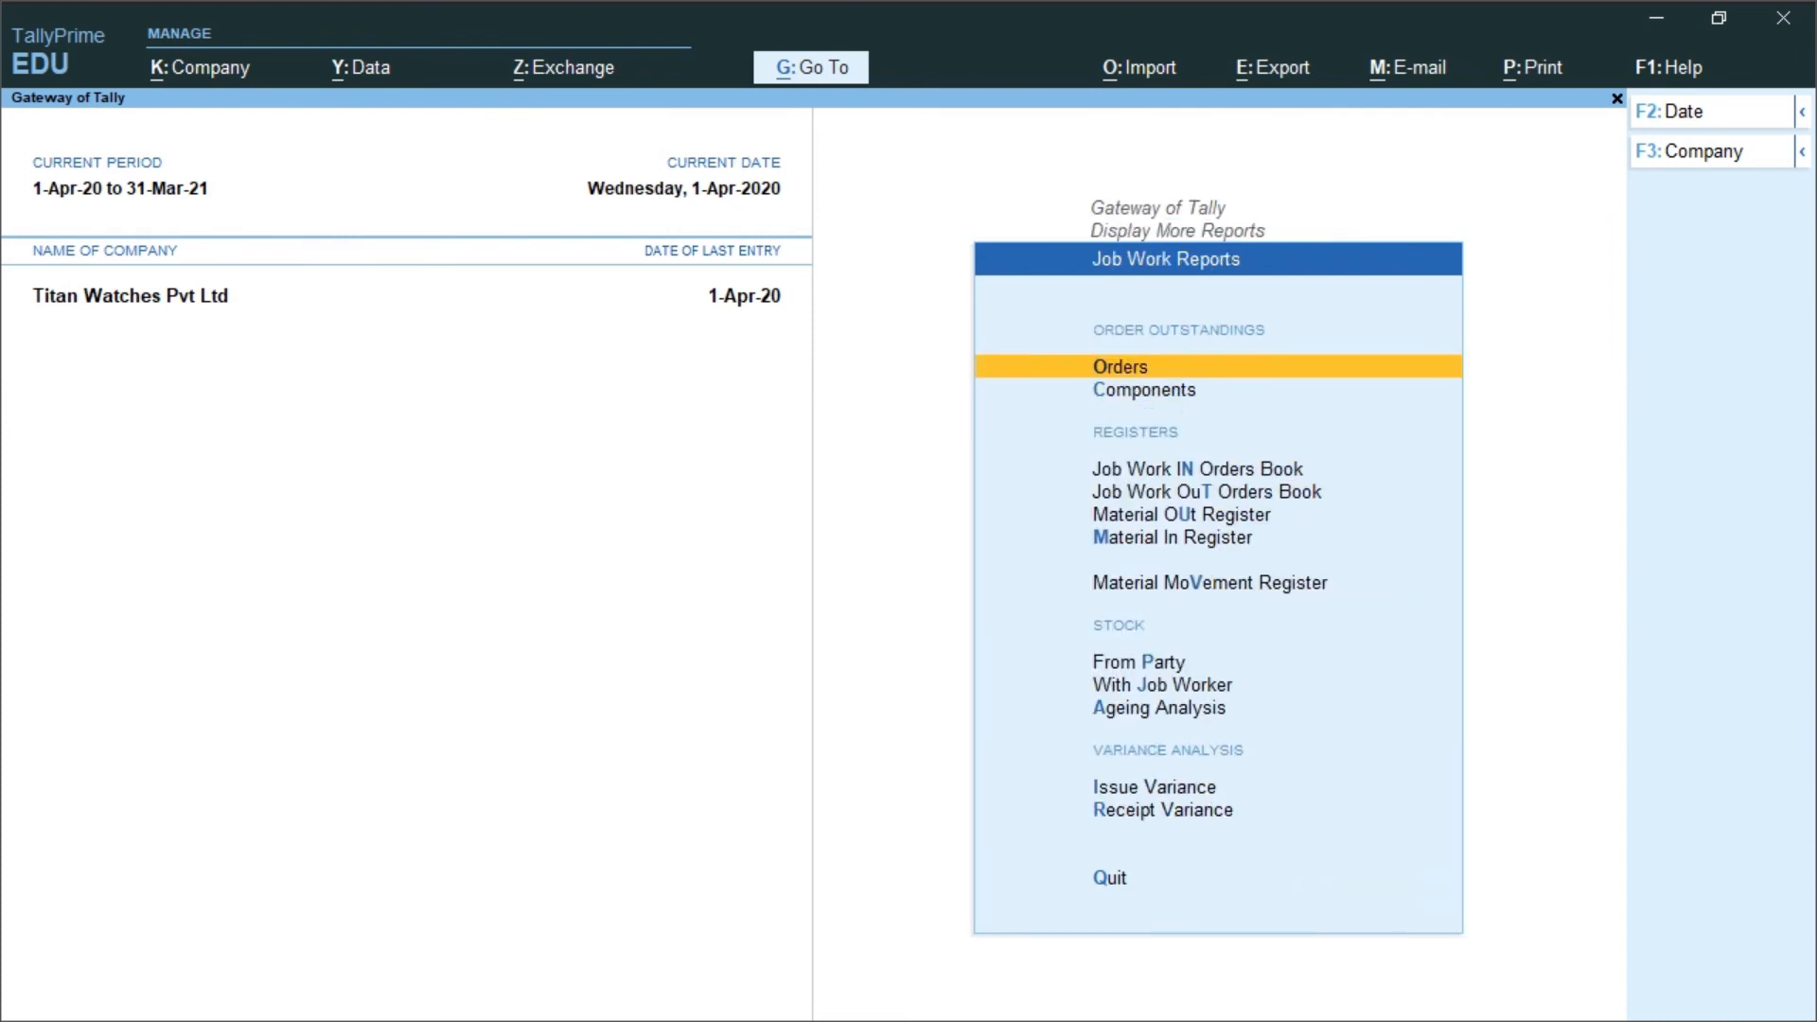
pyautogui.press('Return')
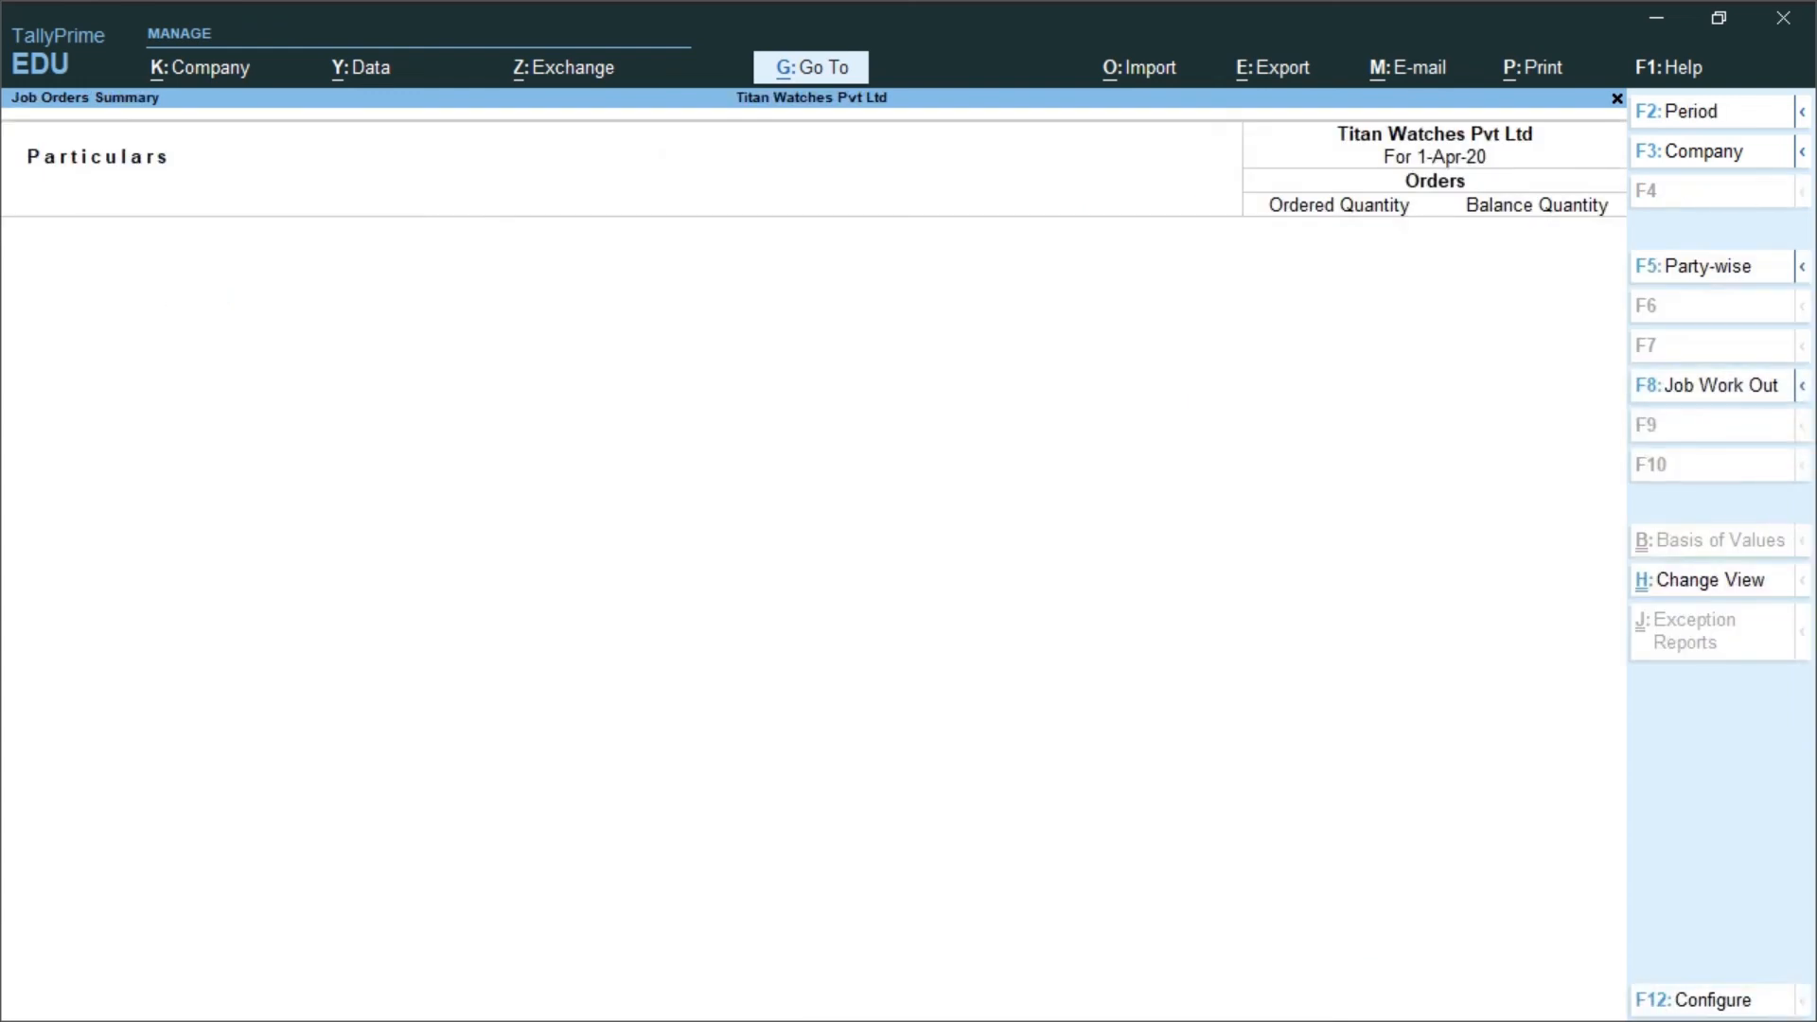
# Review the April vouchers in the Job Work Out Orders Book and return to the job work reports list.
pyautogui.press('Escape')
pyautogui.press('Down')
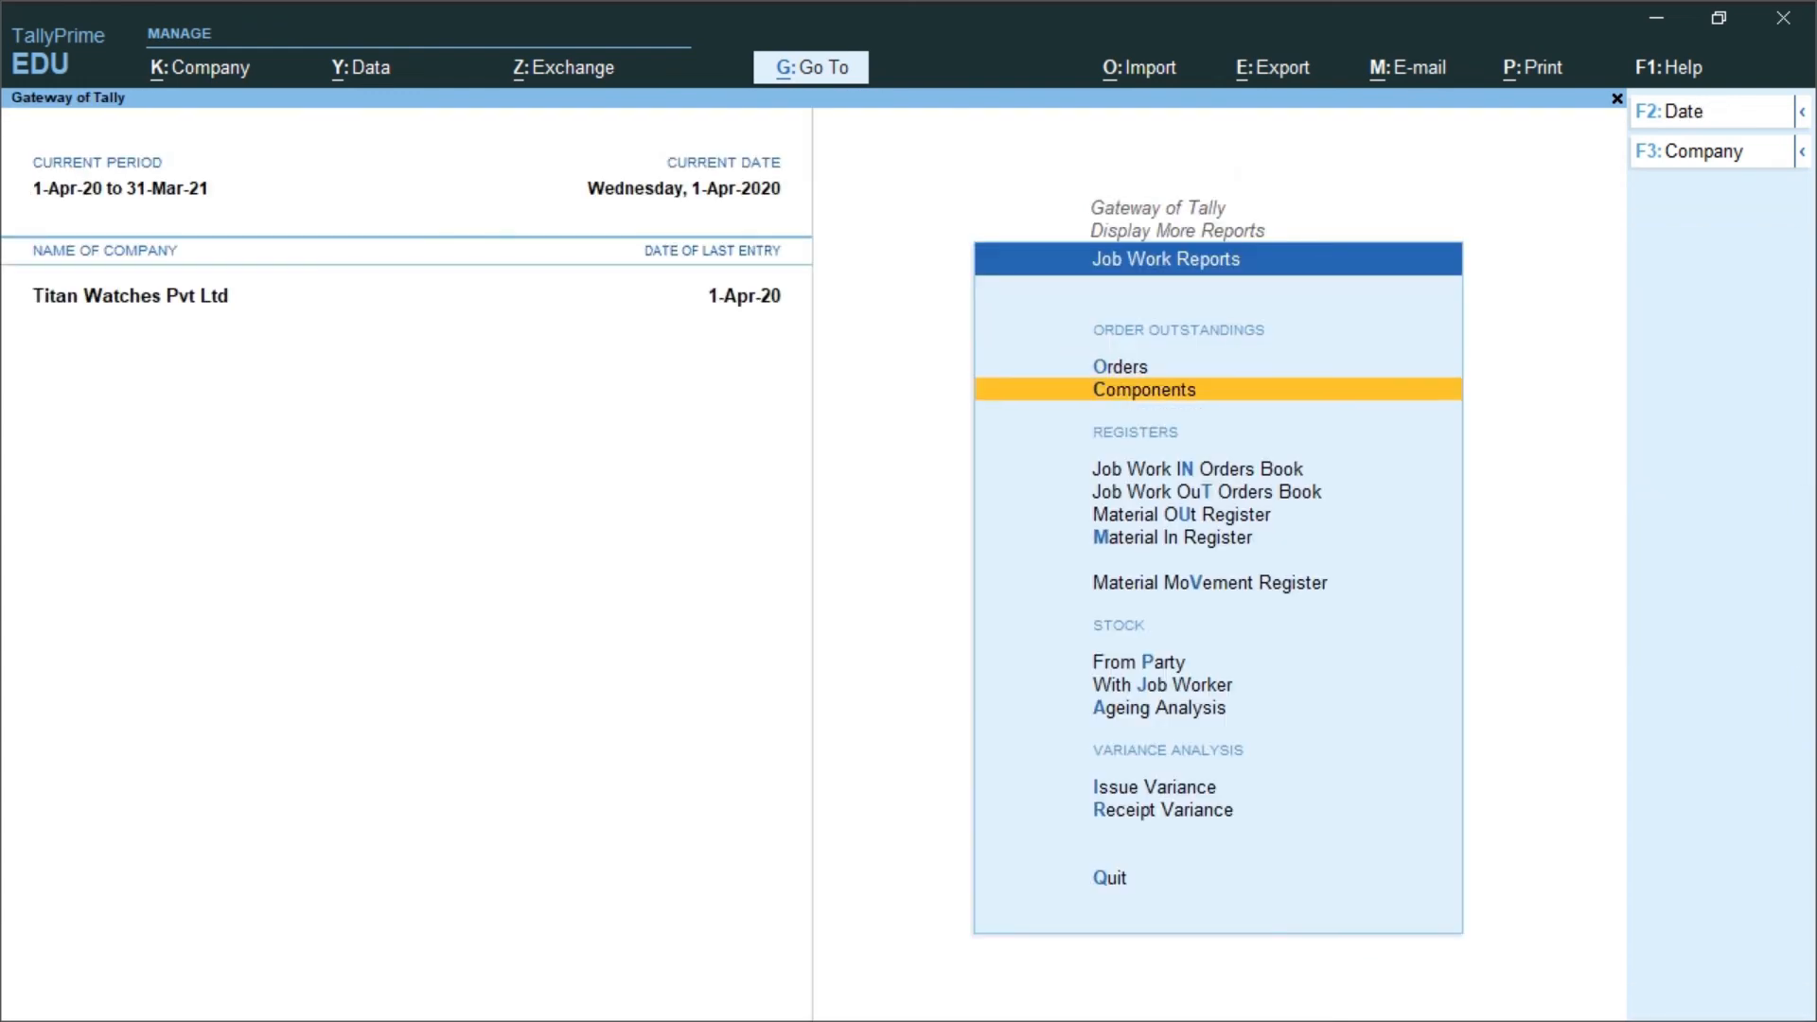
pyautogui.press('Down')
pyautogui.press('Down')
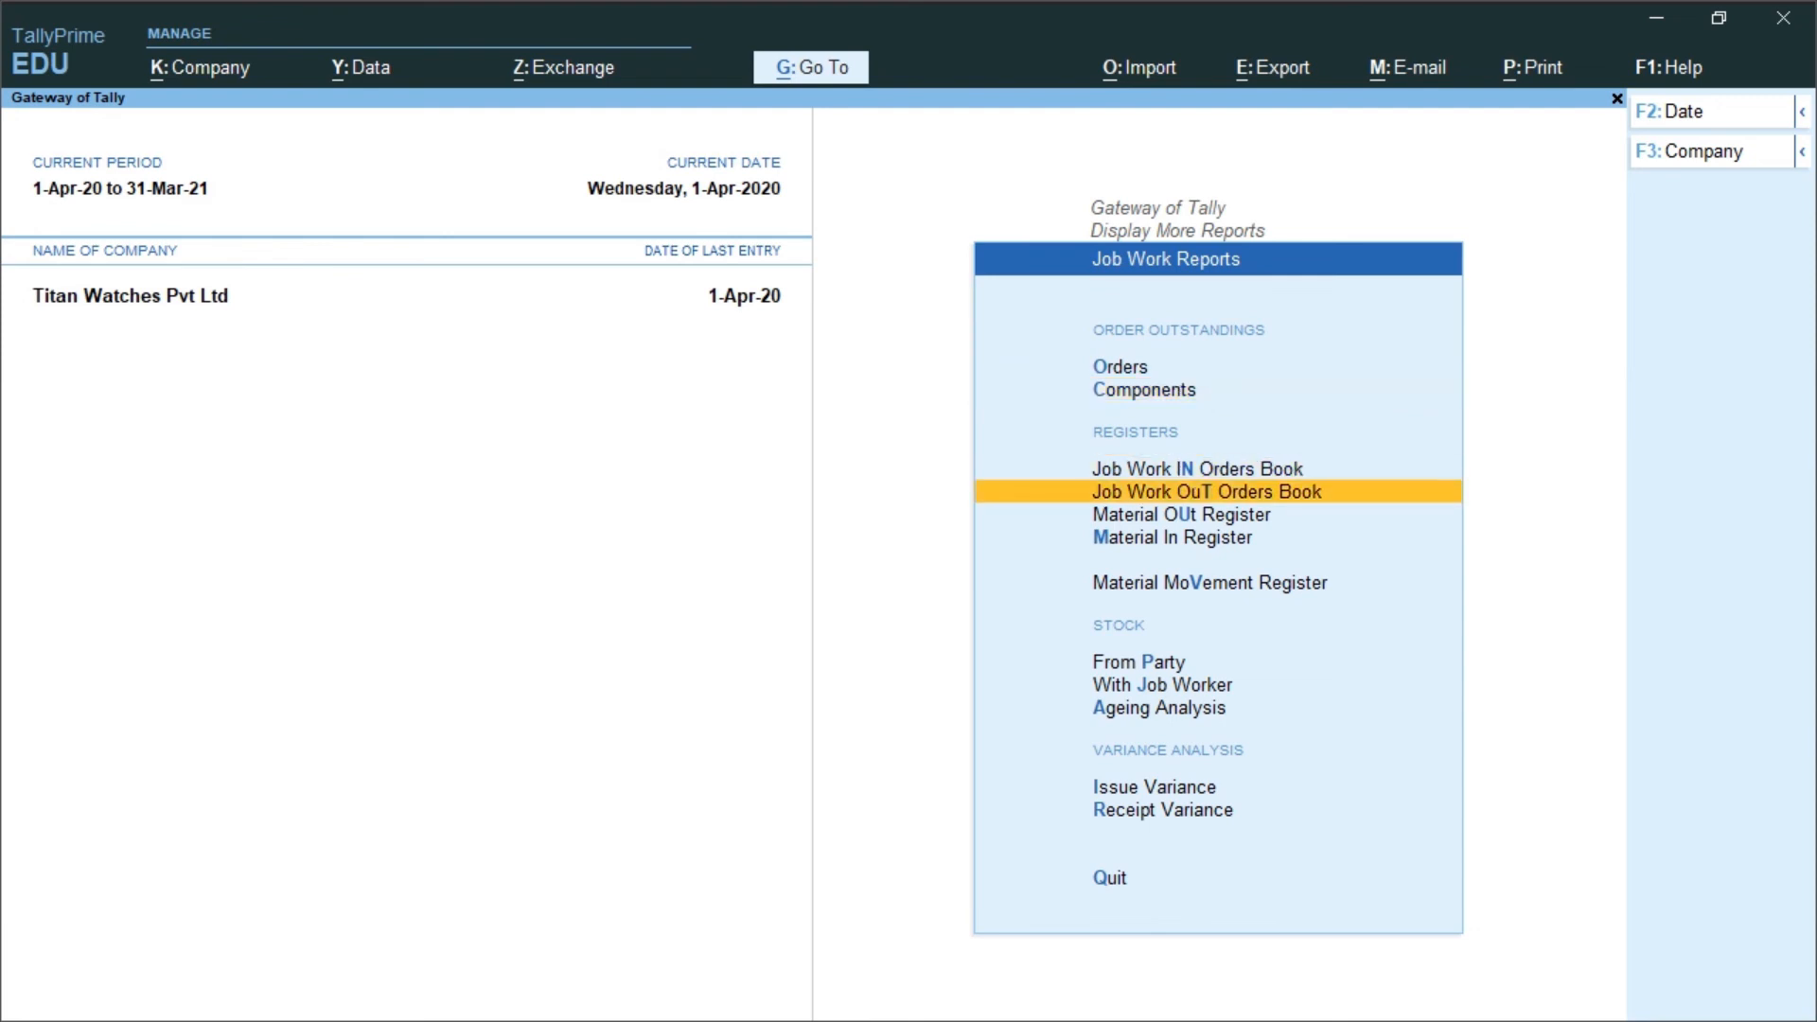
pyautogui.press('Return')
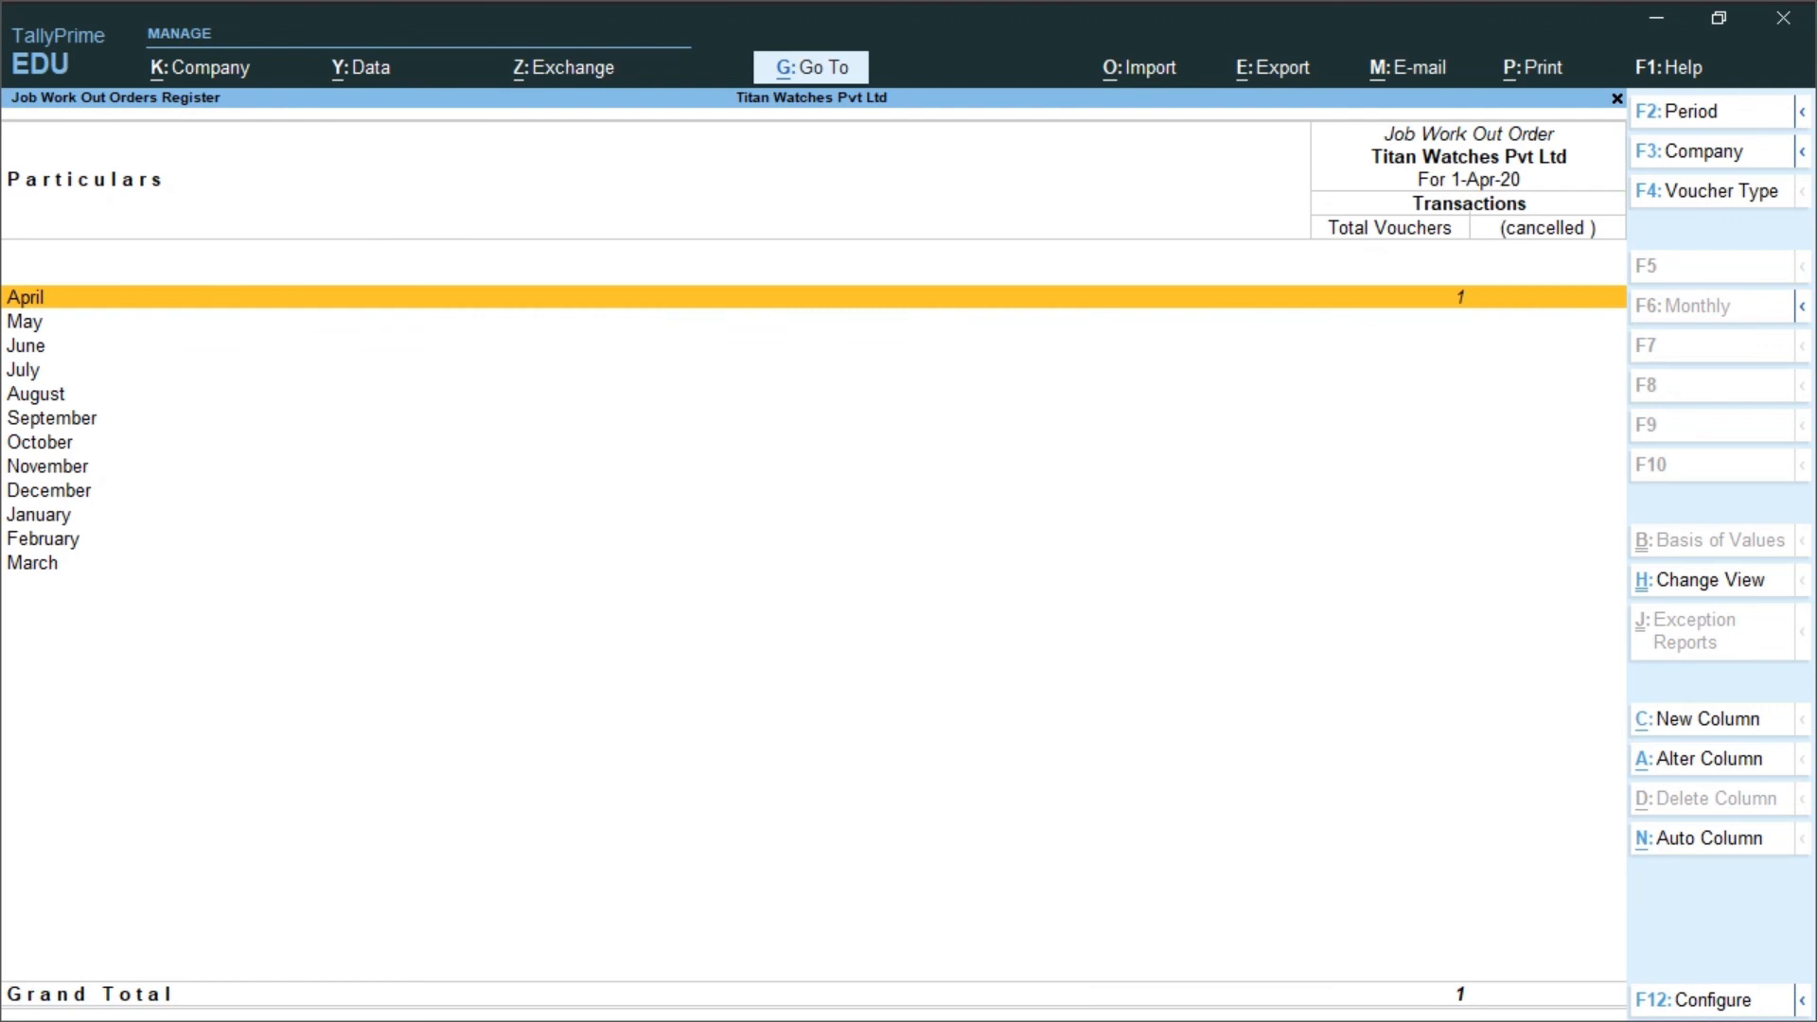
pyautogui.press('Return')
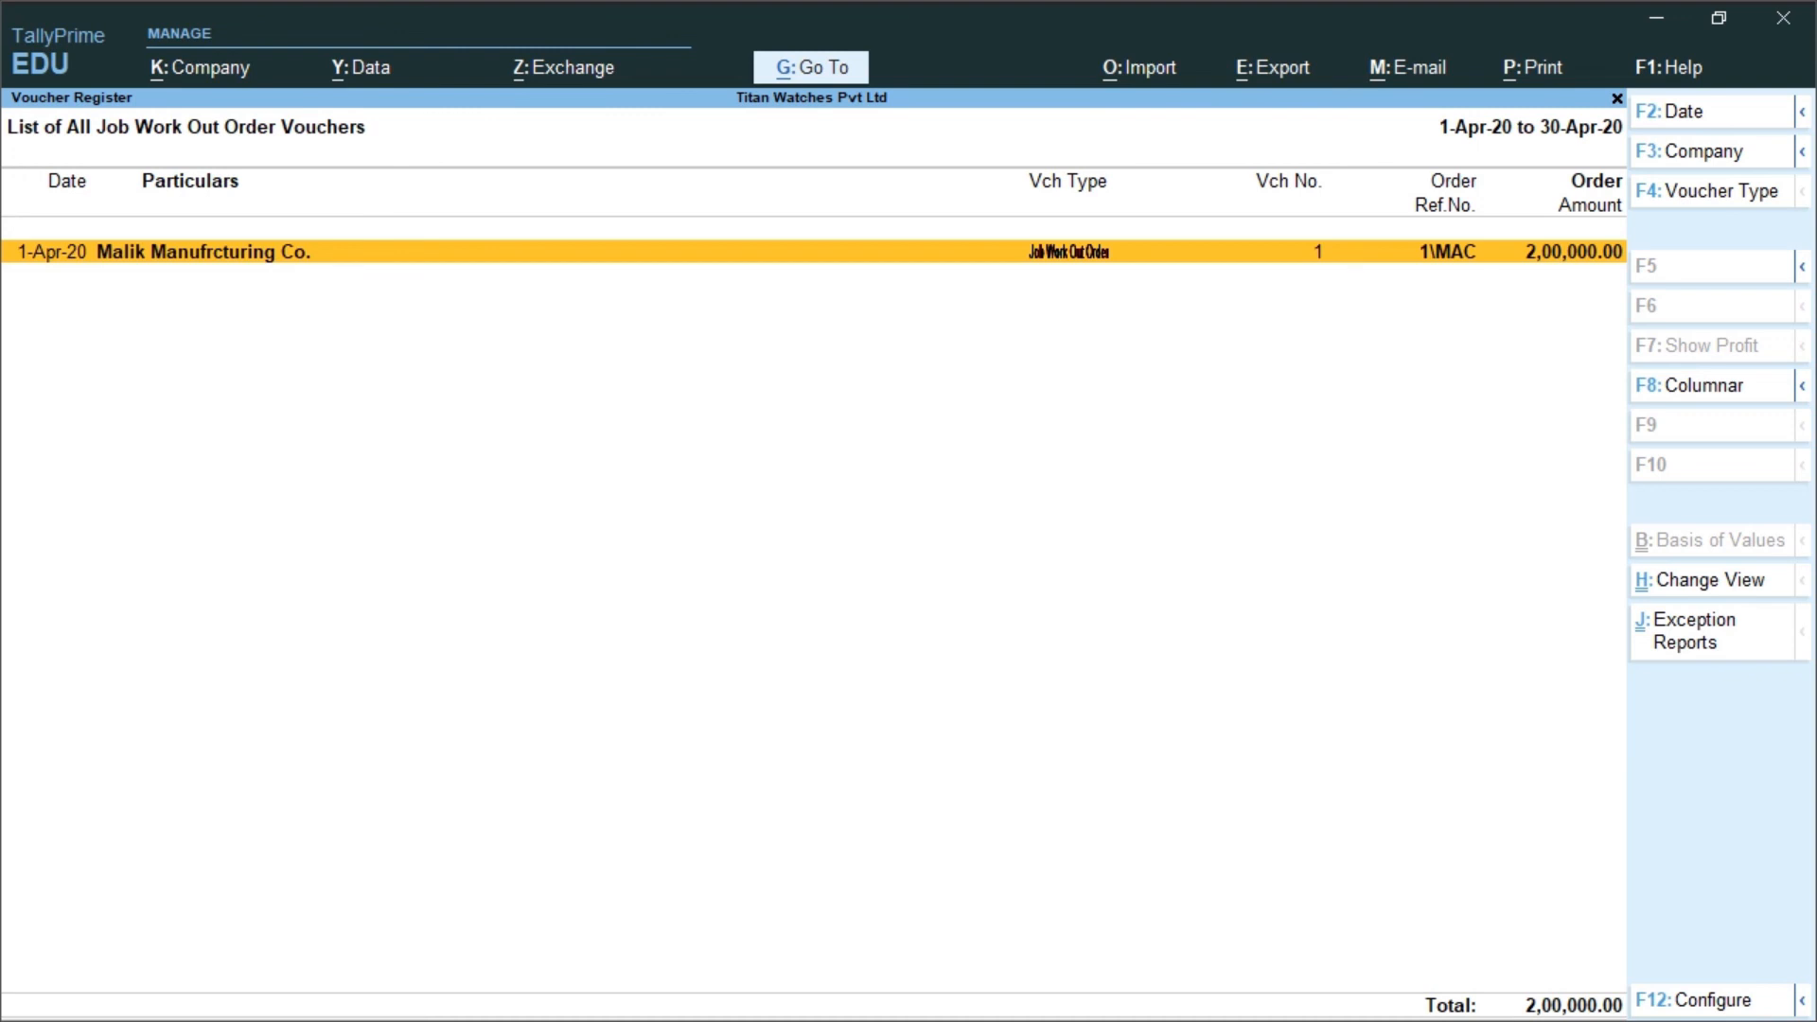
pyautogui.press('Escape')
pyautogui.press('Escape')
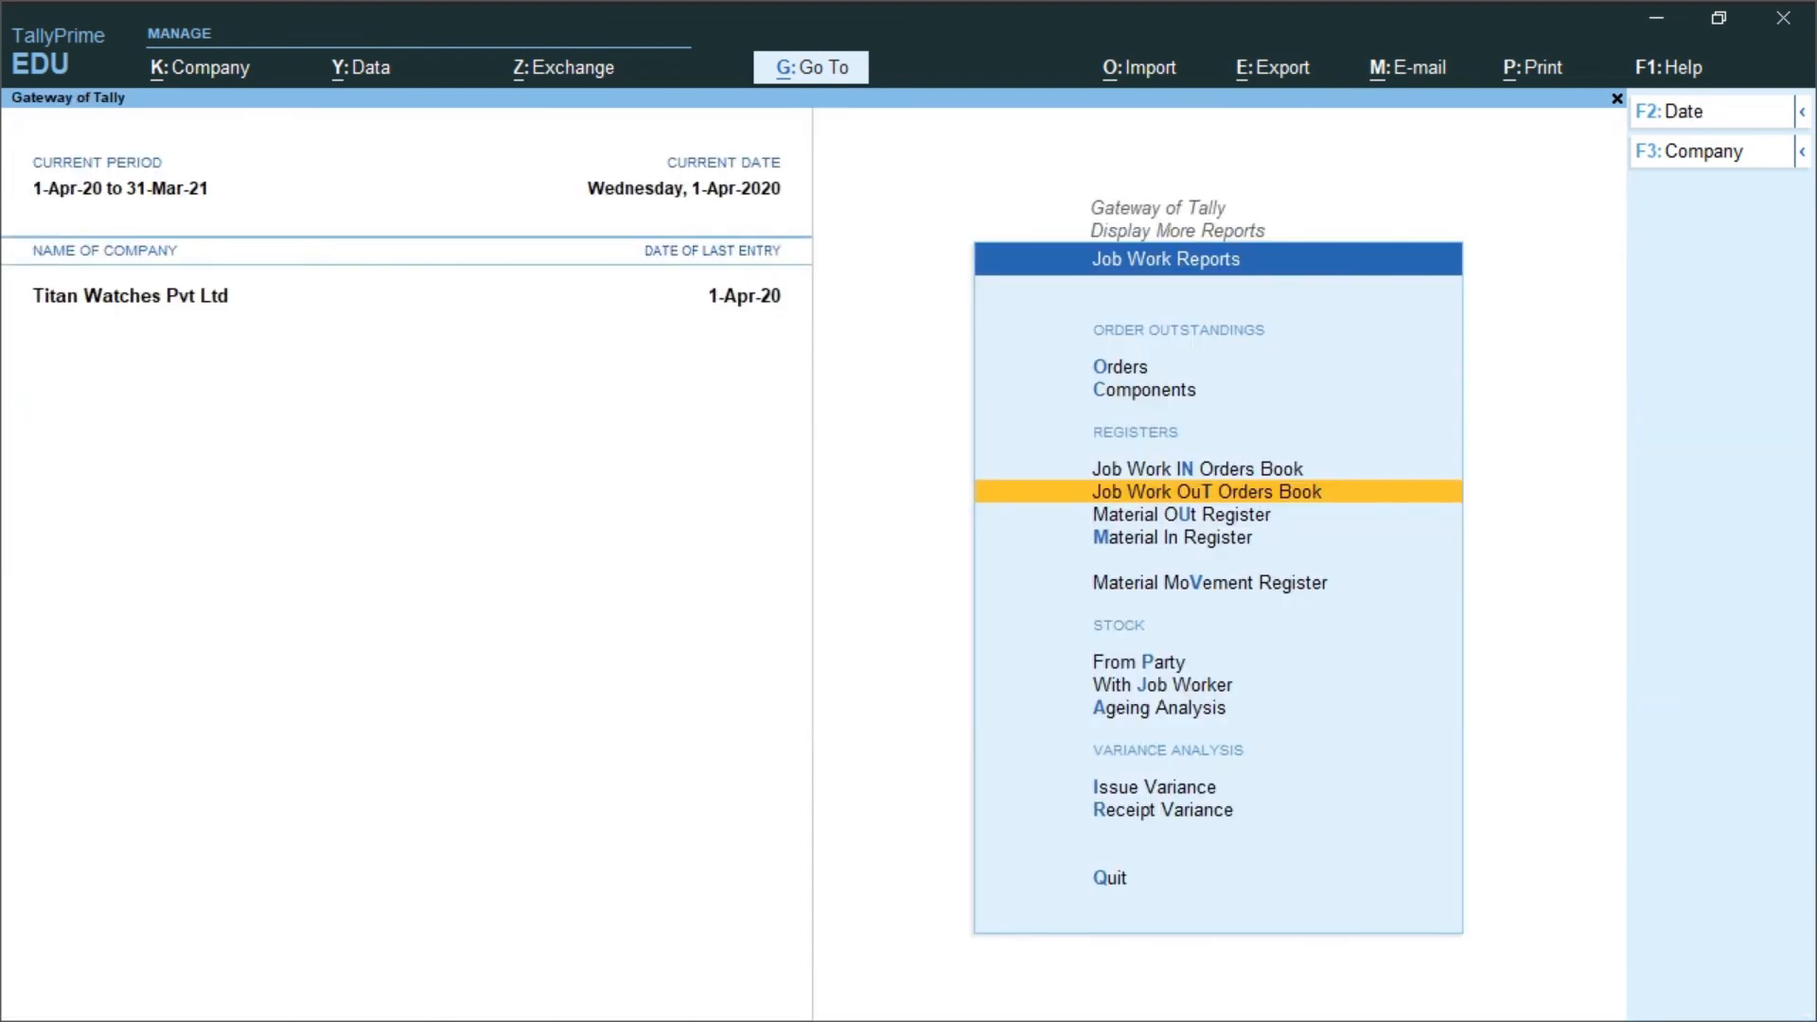
# View the monthly Material Out Register and close it again.
pyautogui.press('Down')
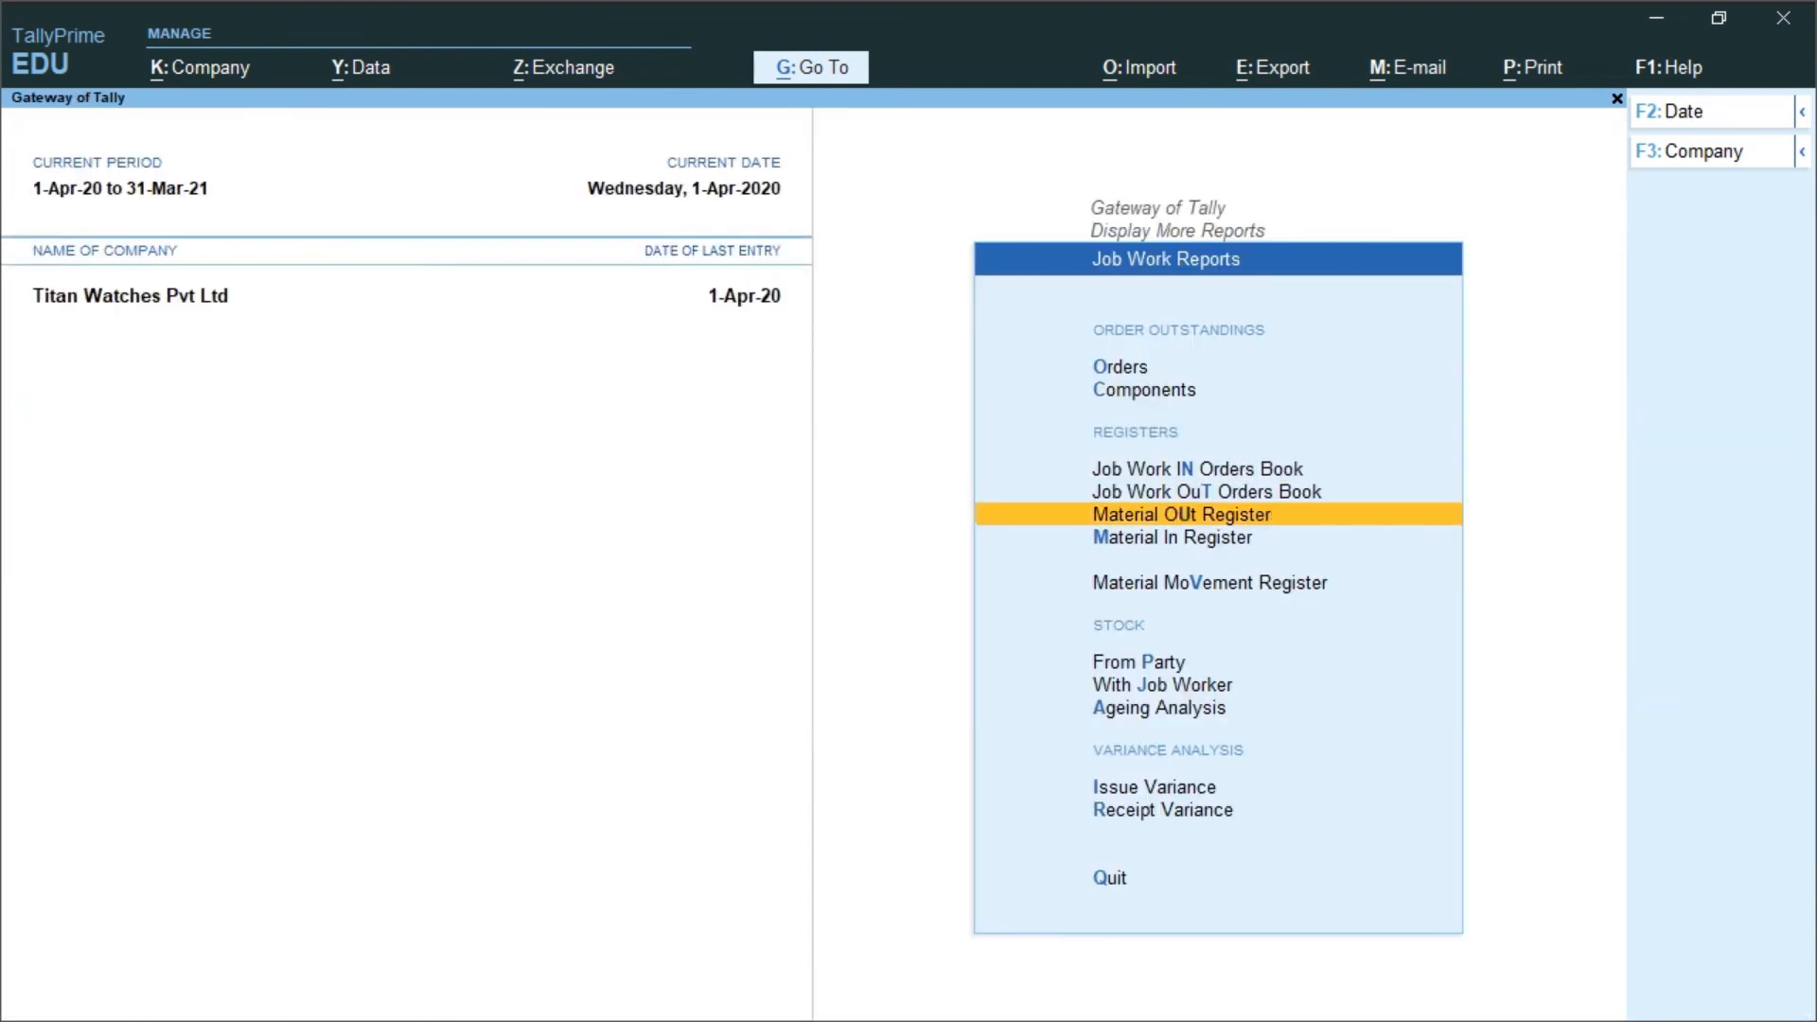
pyautogui.press('Return')
pyautogui.press('Down')
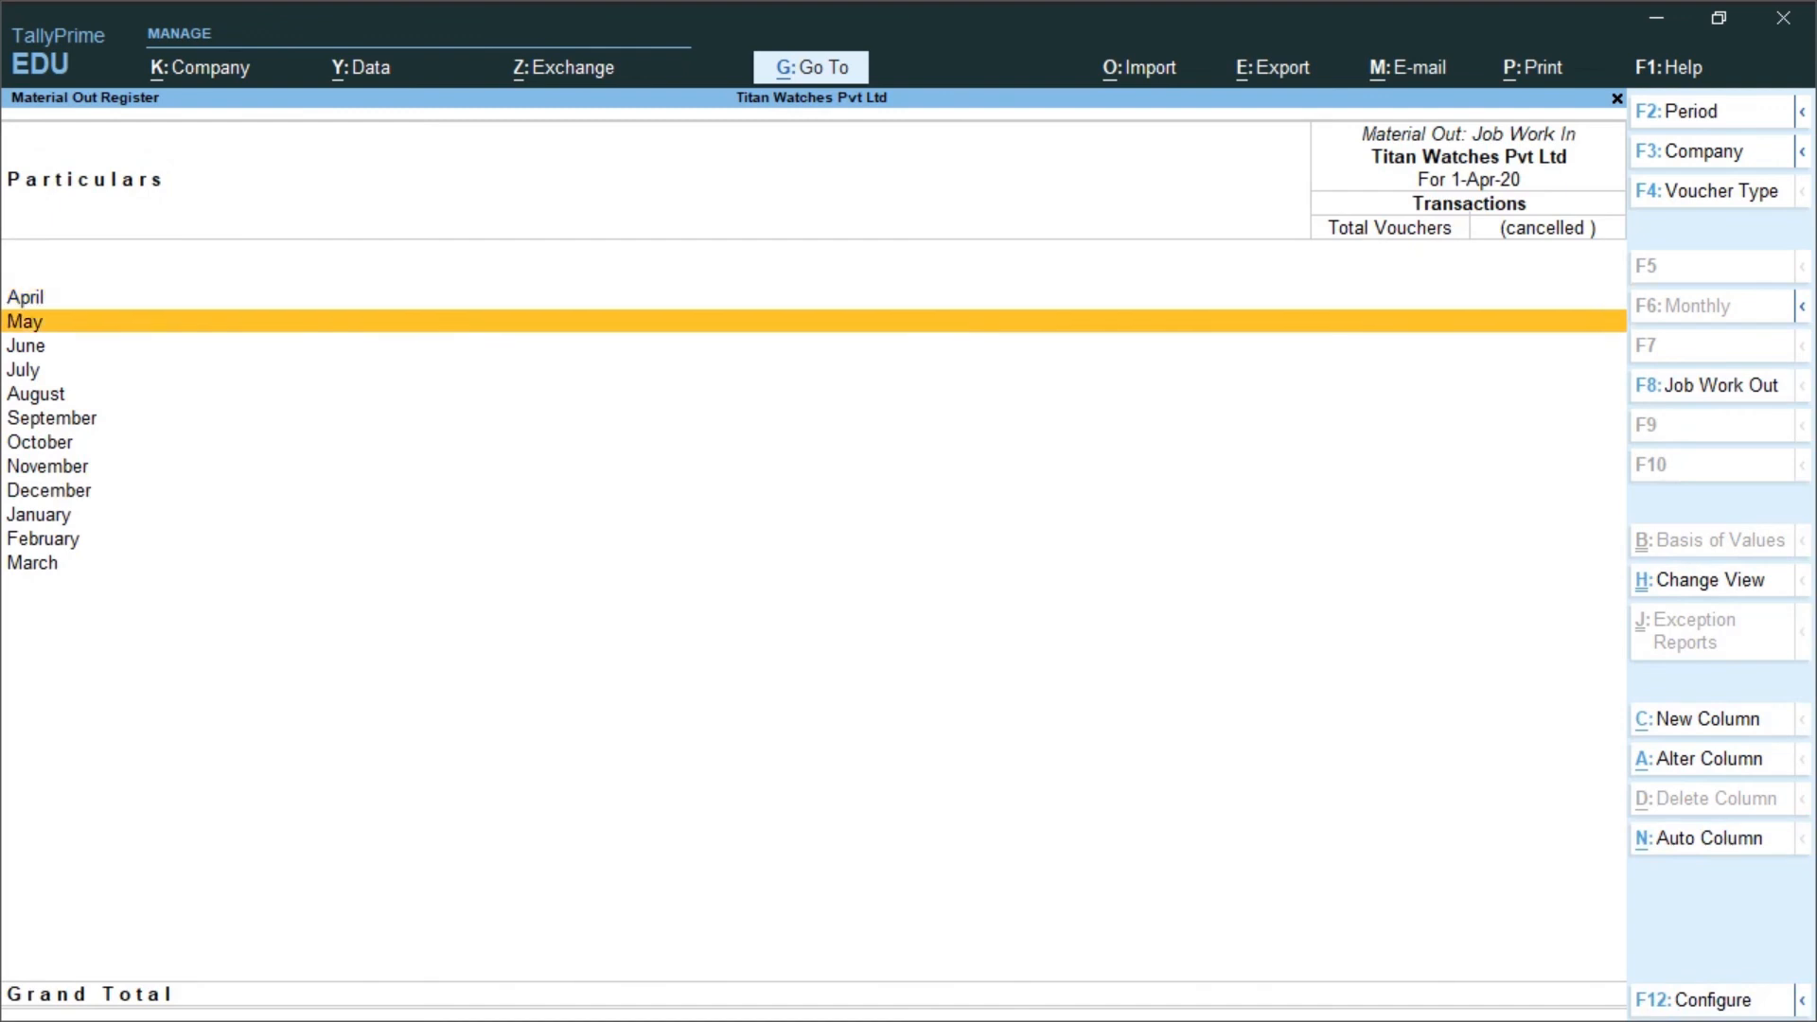
pyautogui.press('Up')
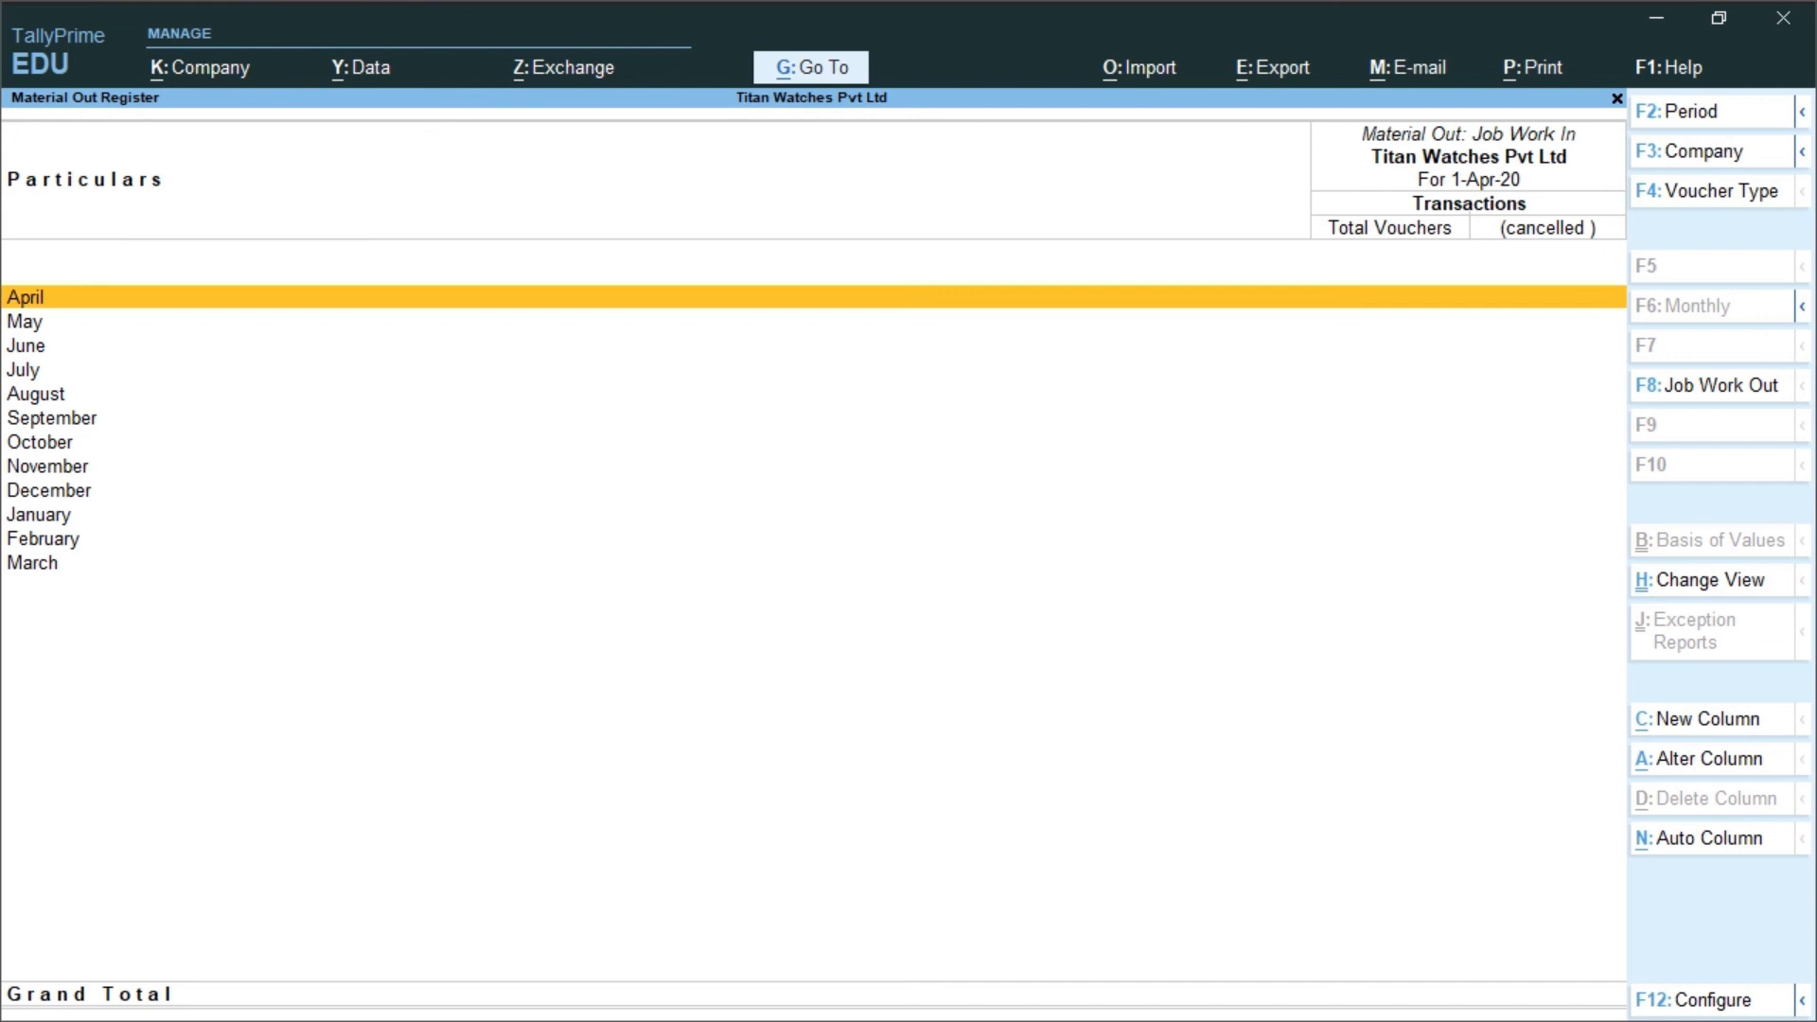
pyautogui.press('Escape')
# Check the Job Work Out Orders Book's monthly summary once more and close it.
pyautogui.press('Up')
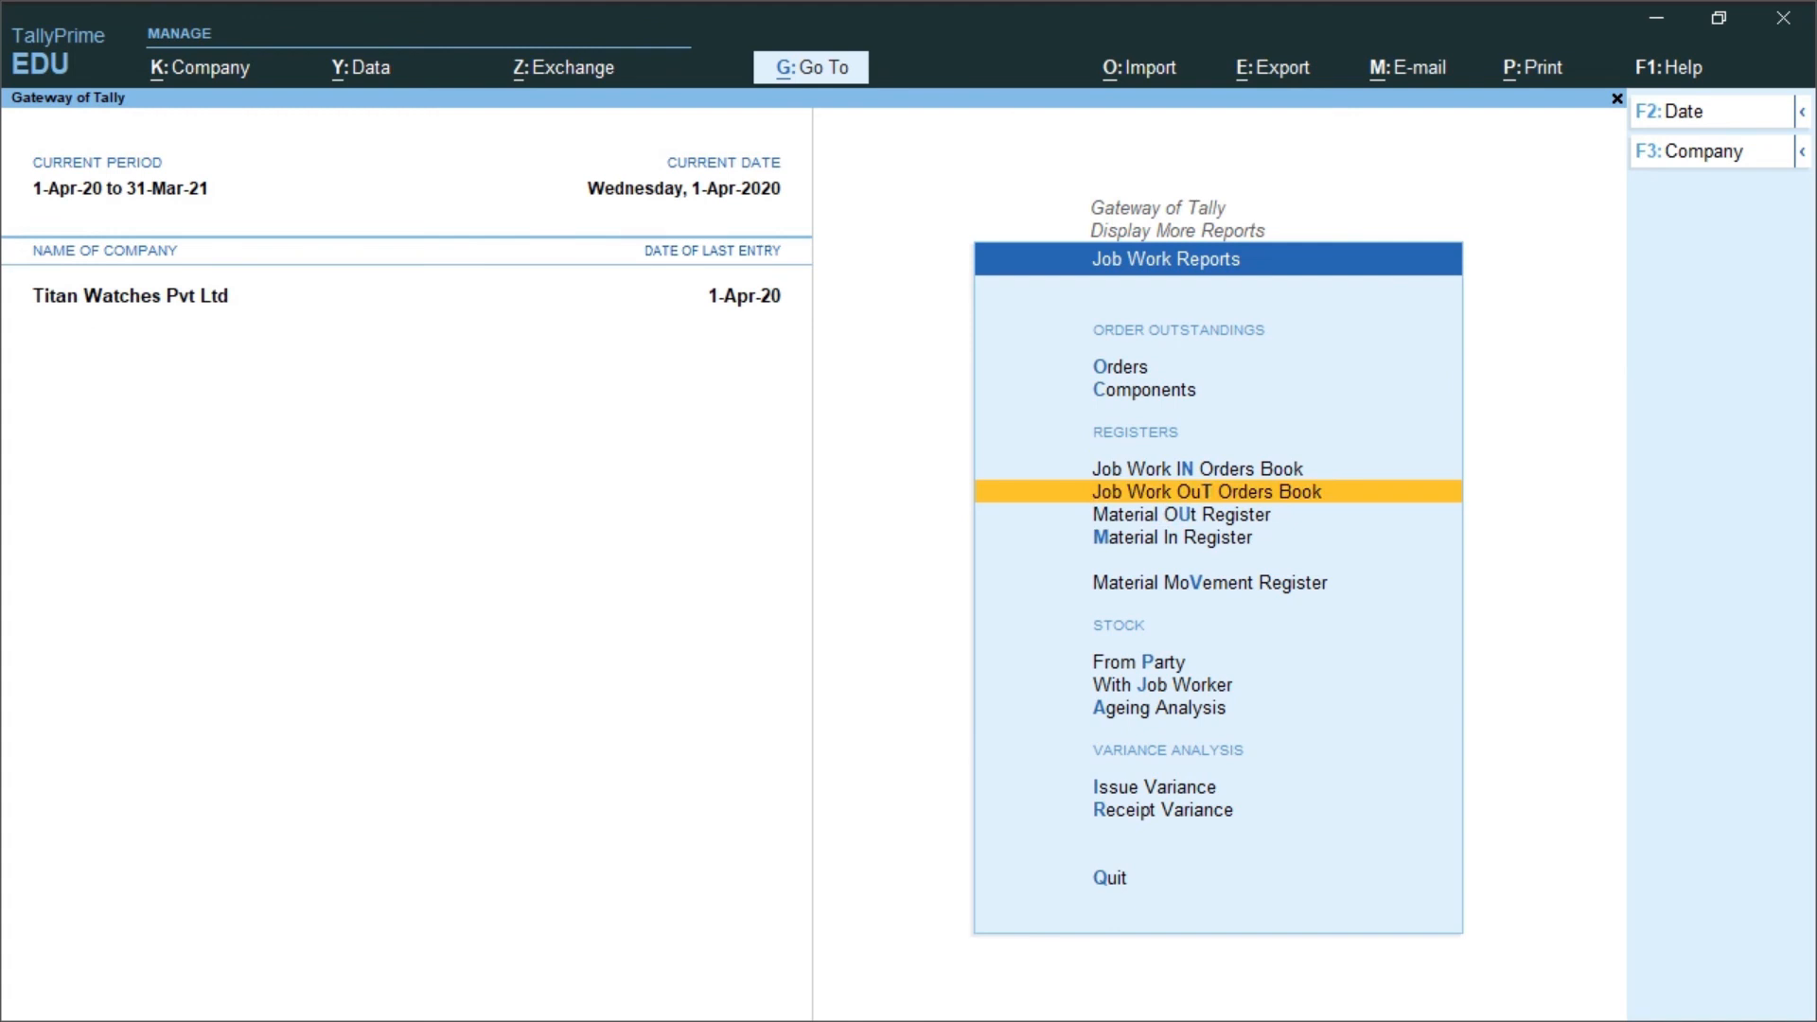
pyautogui.press('Return')
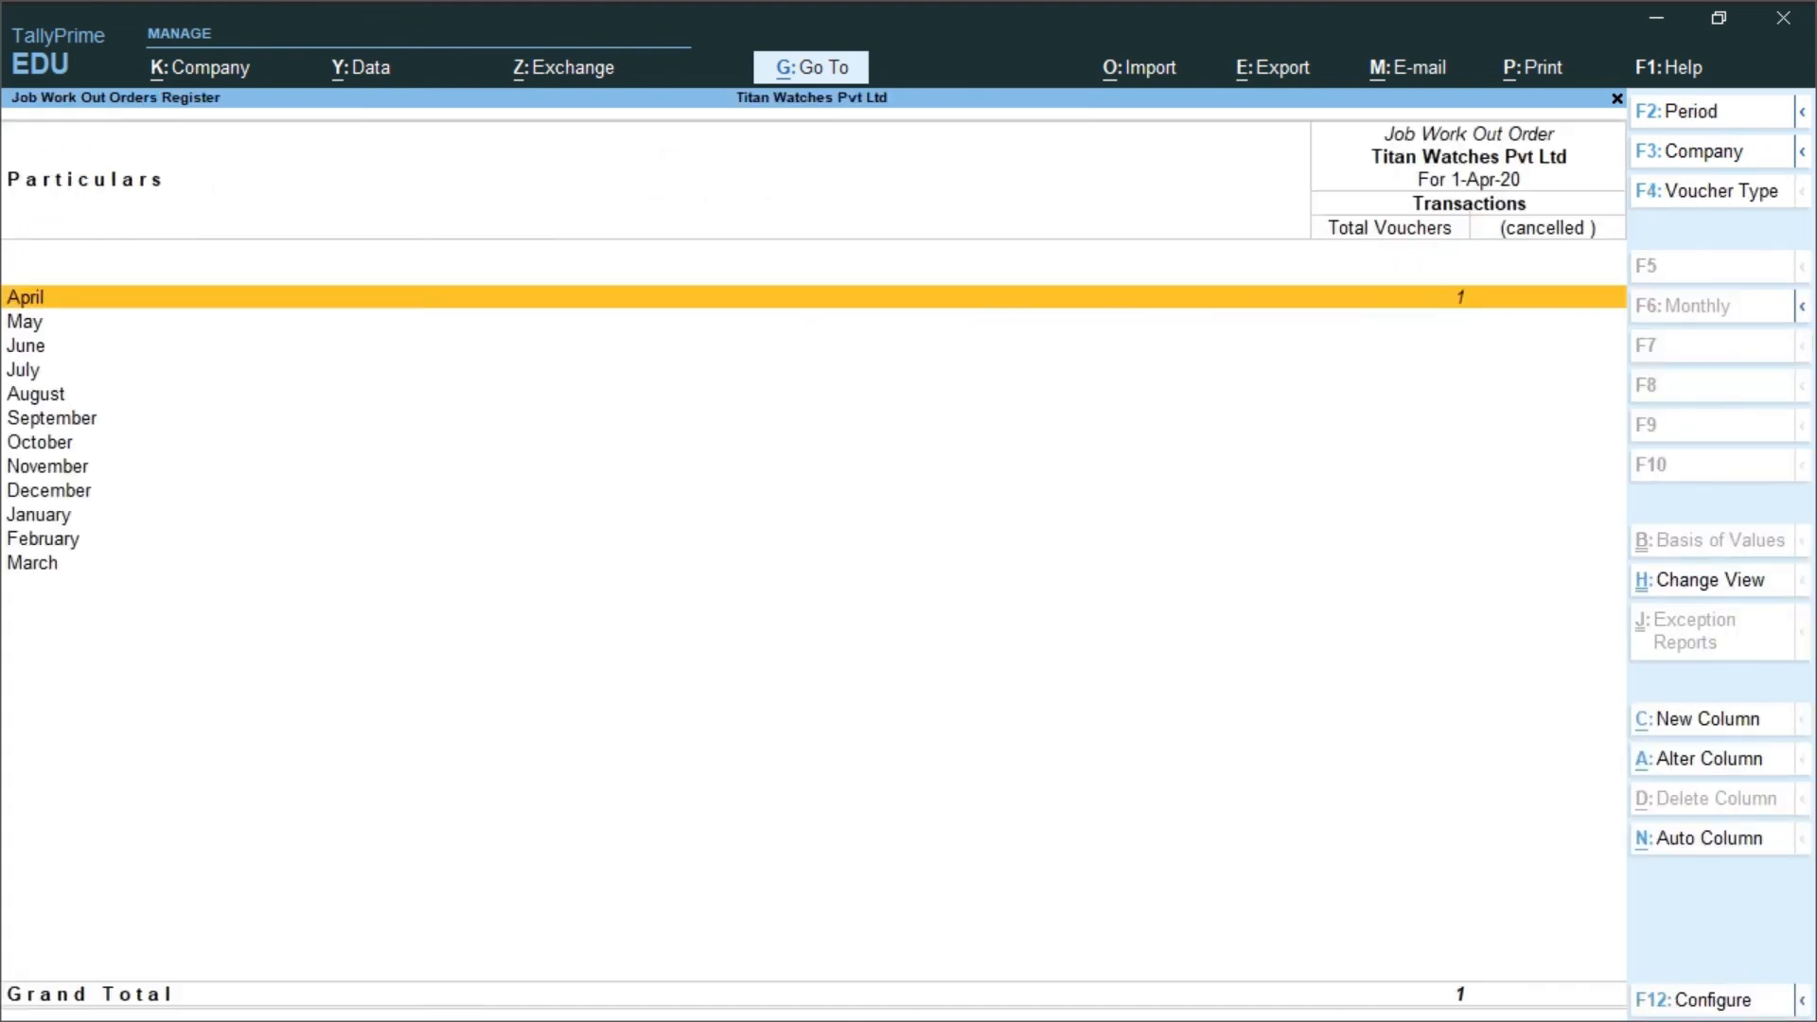
pyautogui.press('Escape')
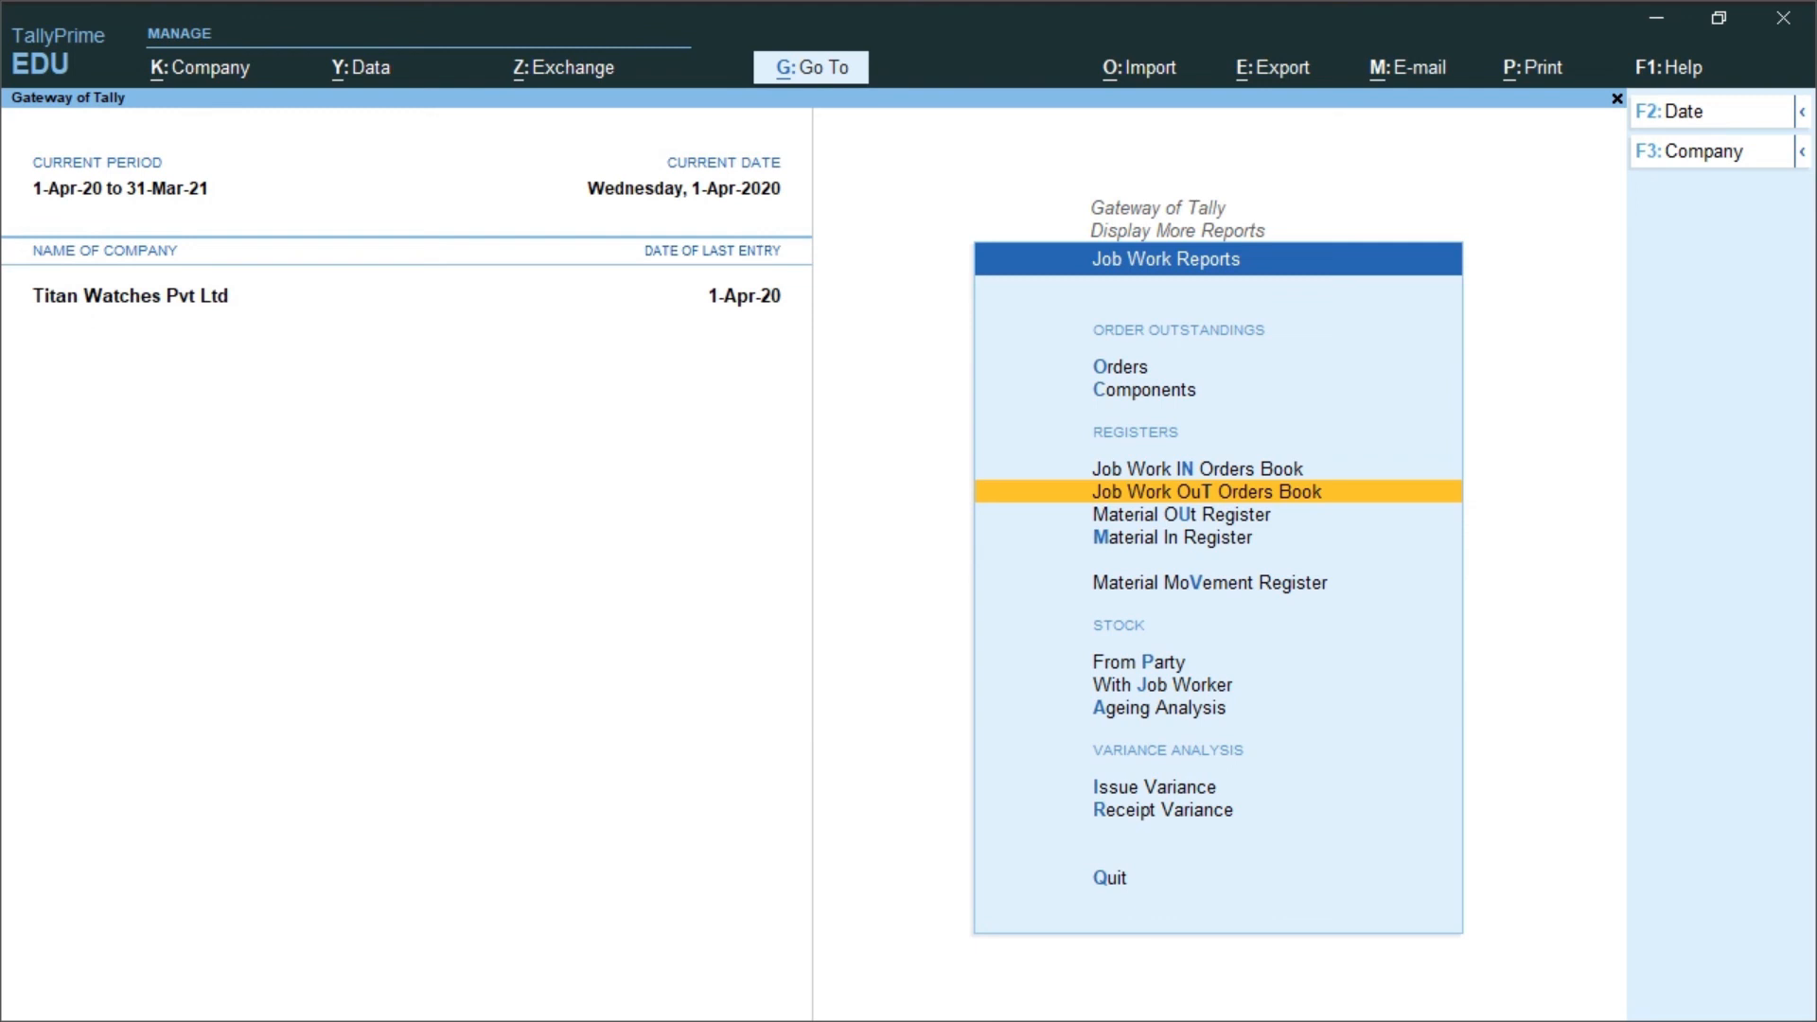
# Leave the job work reports for the Gateway of Tally, keeping the program open.
pyautogui.press('Escape')
pyautogui.press('Escape')
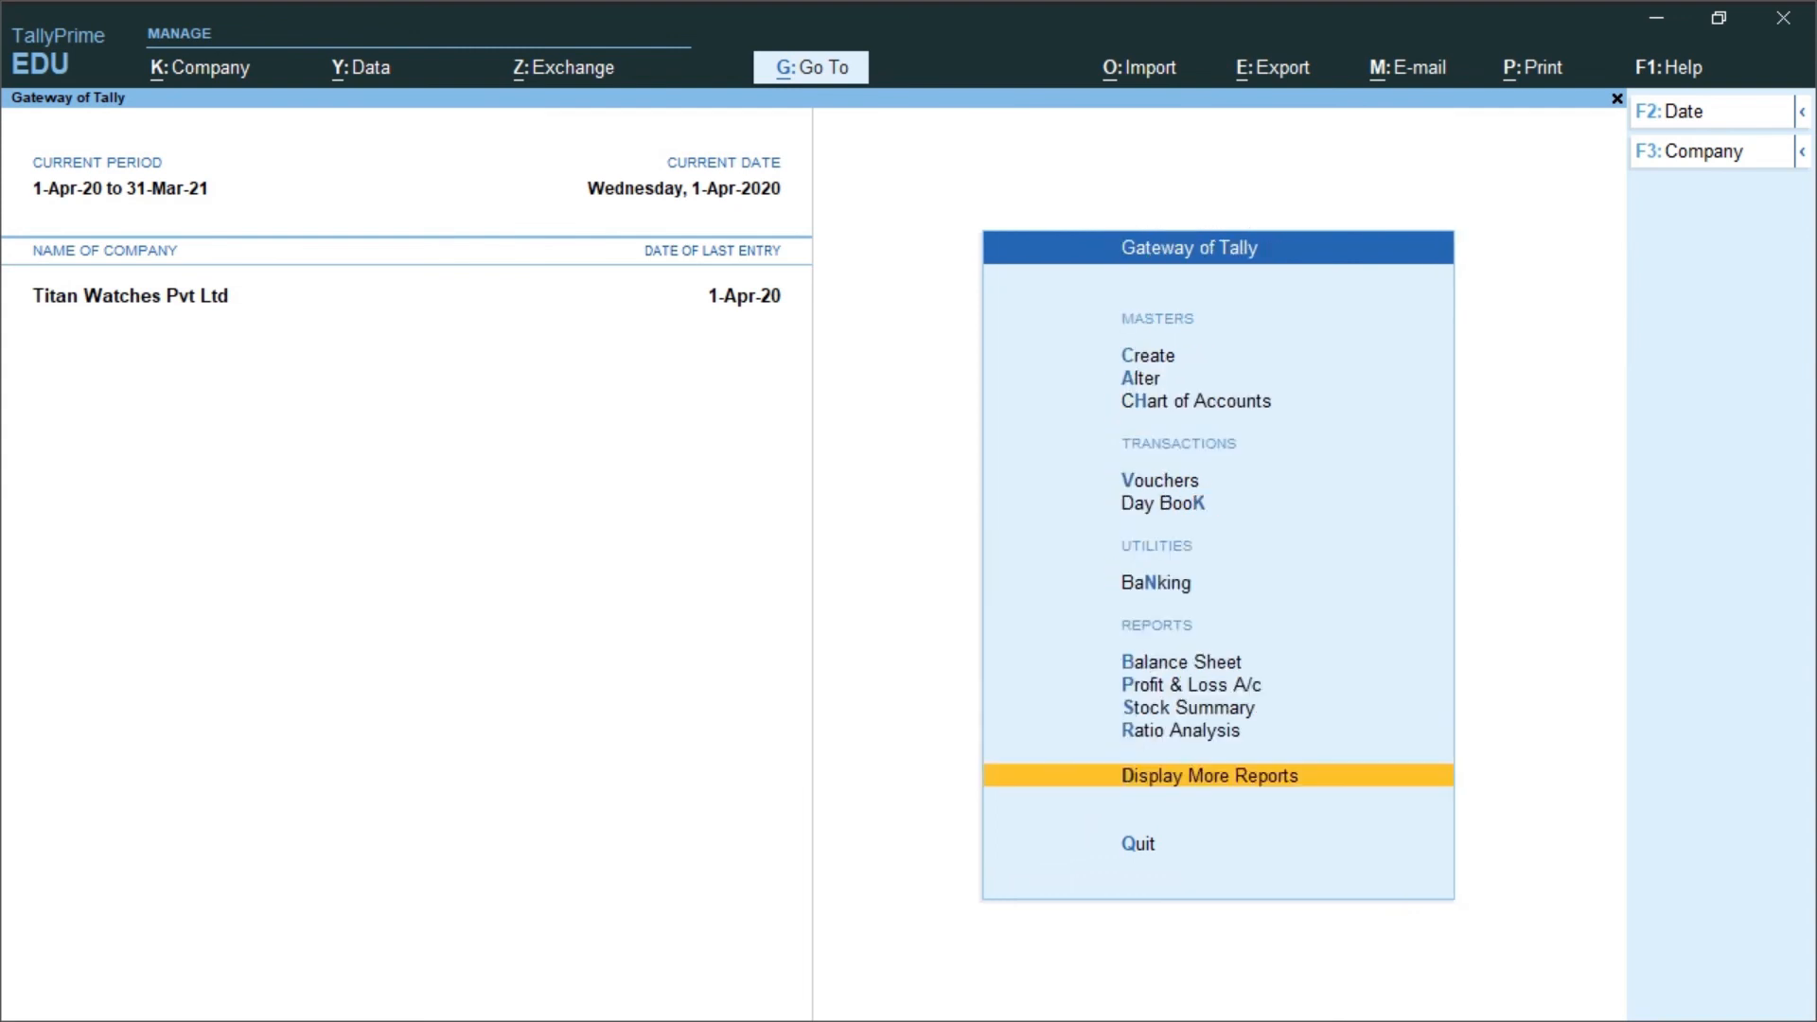
pyautogui.press('Escape')
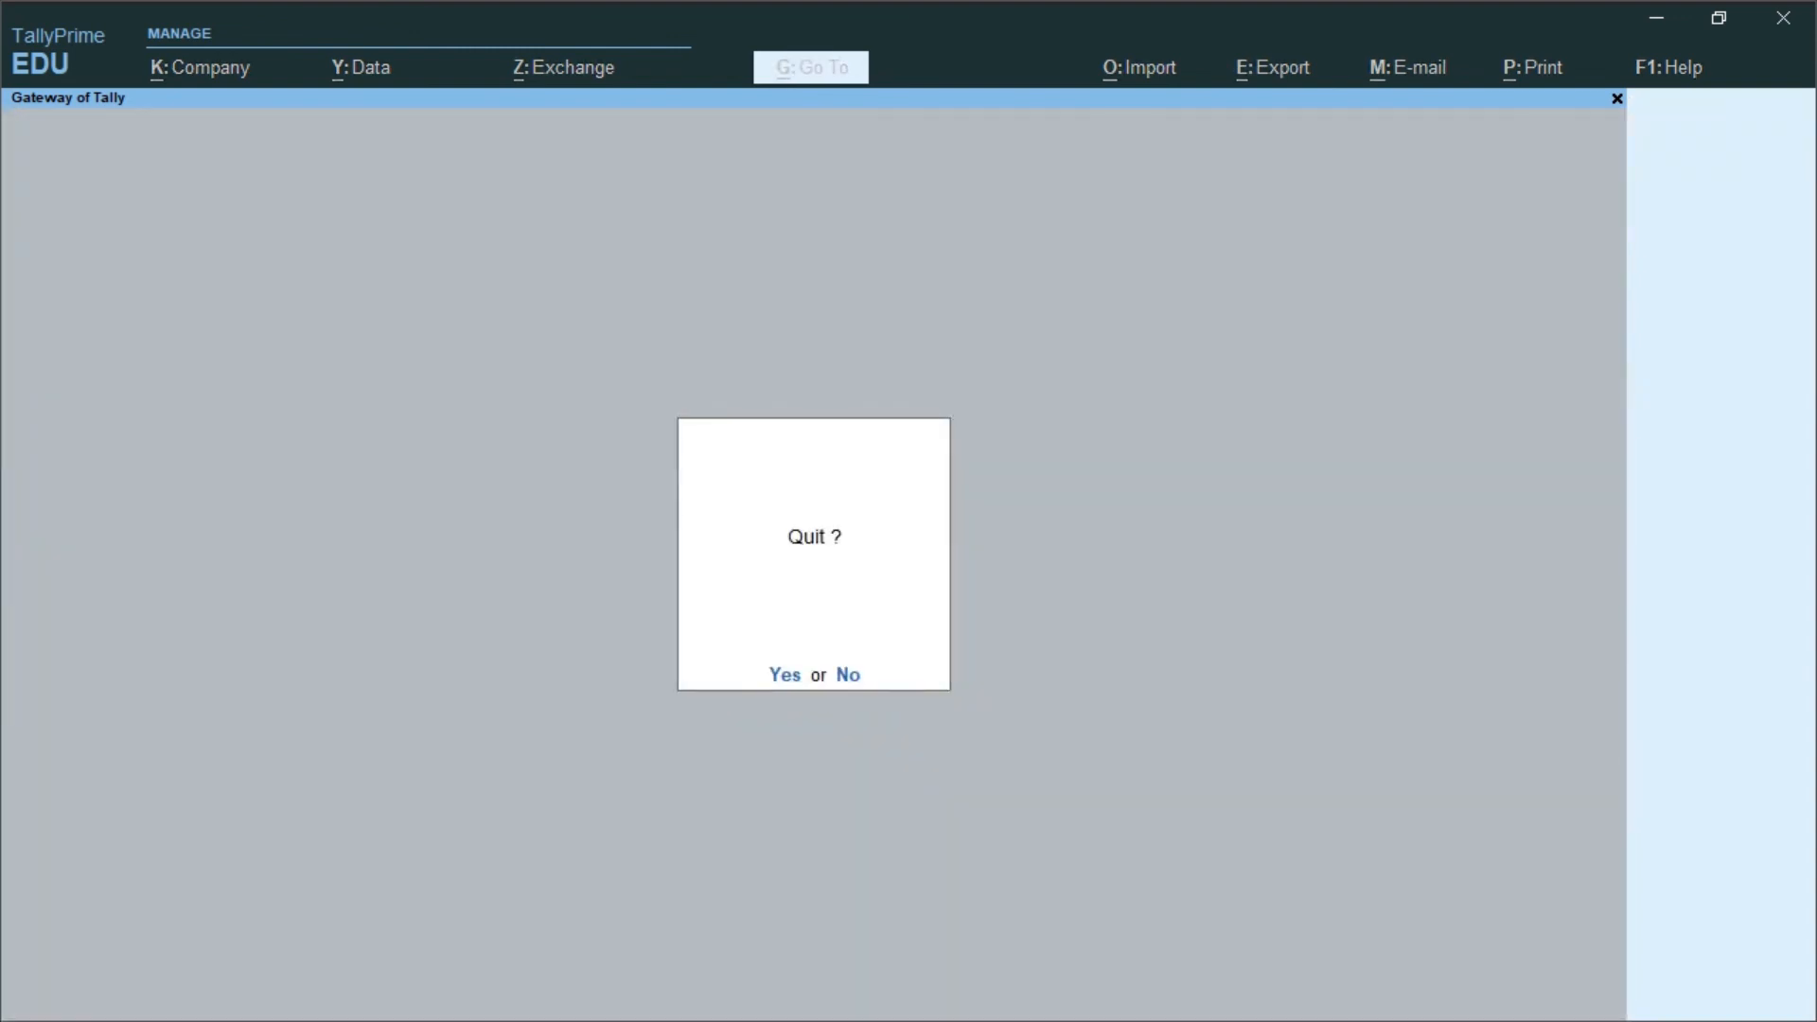
pyautogui.press('n')
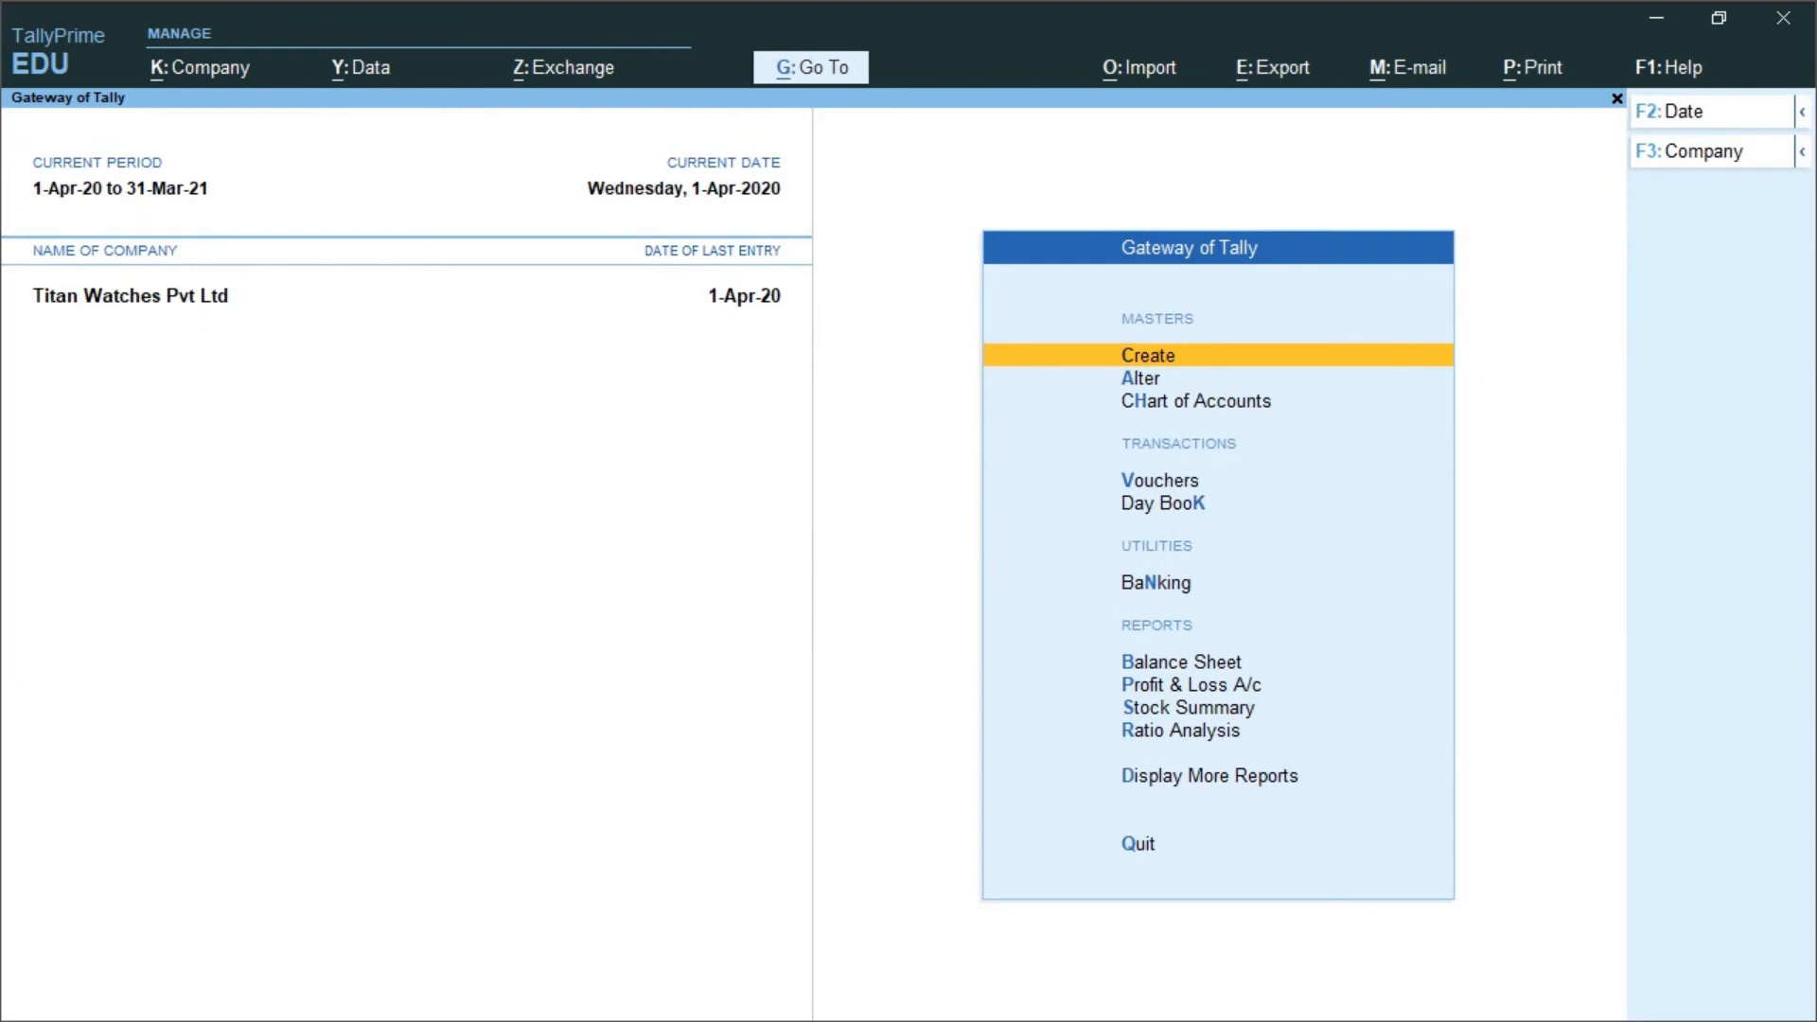
pyautogui.press('alt')
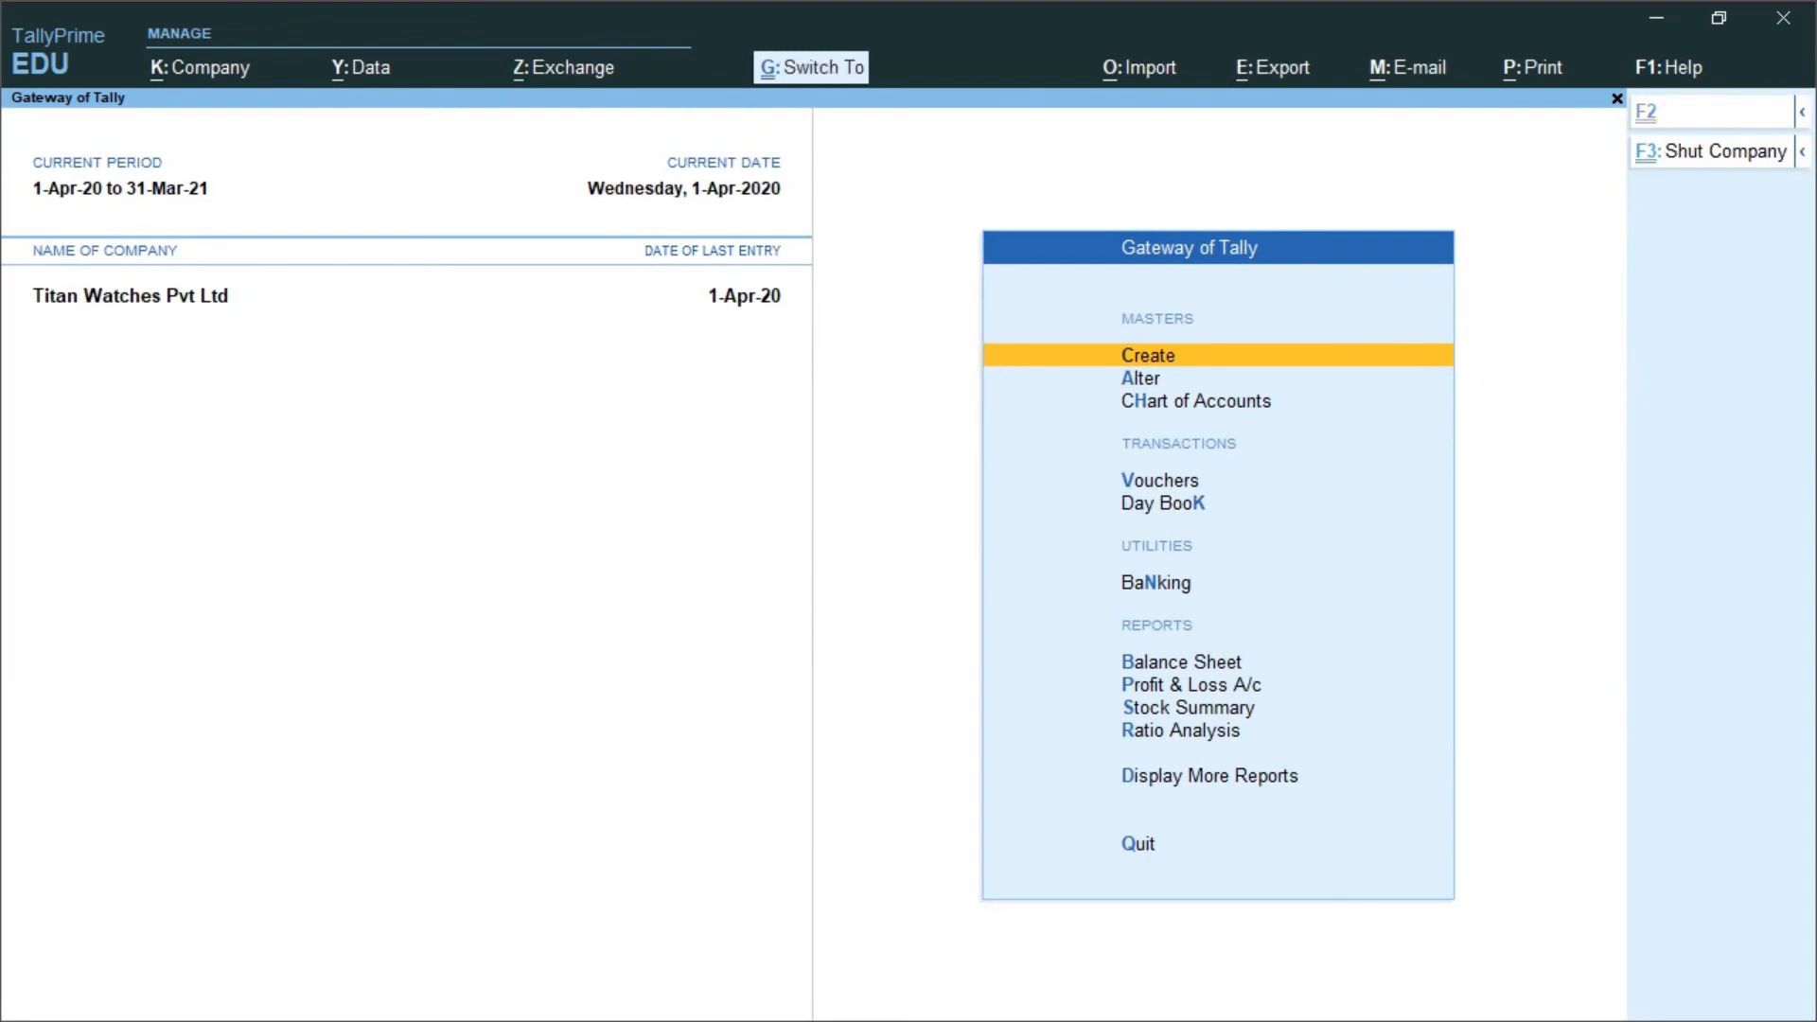